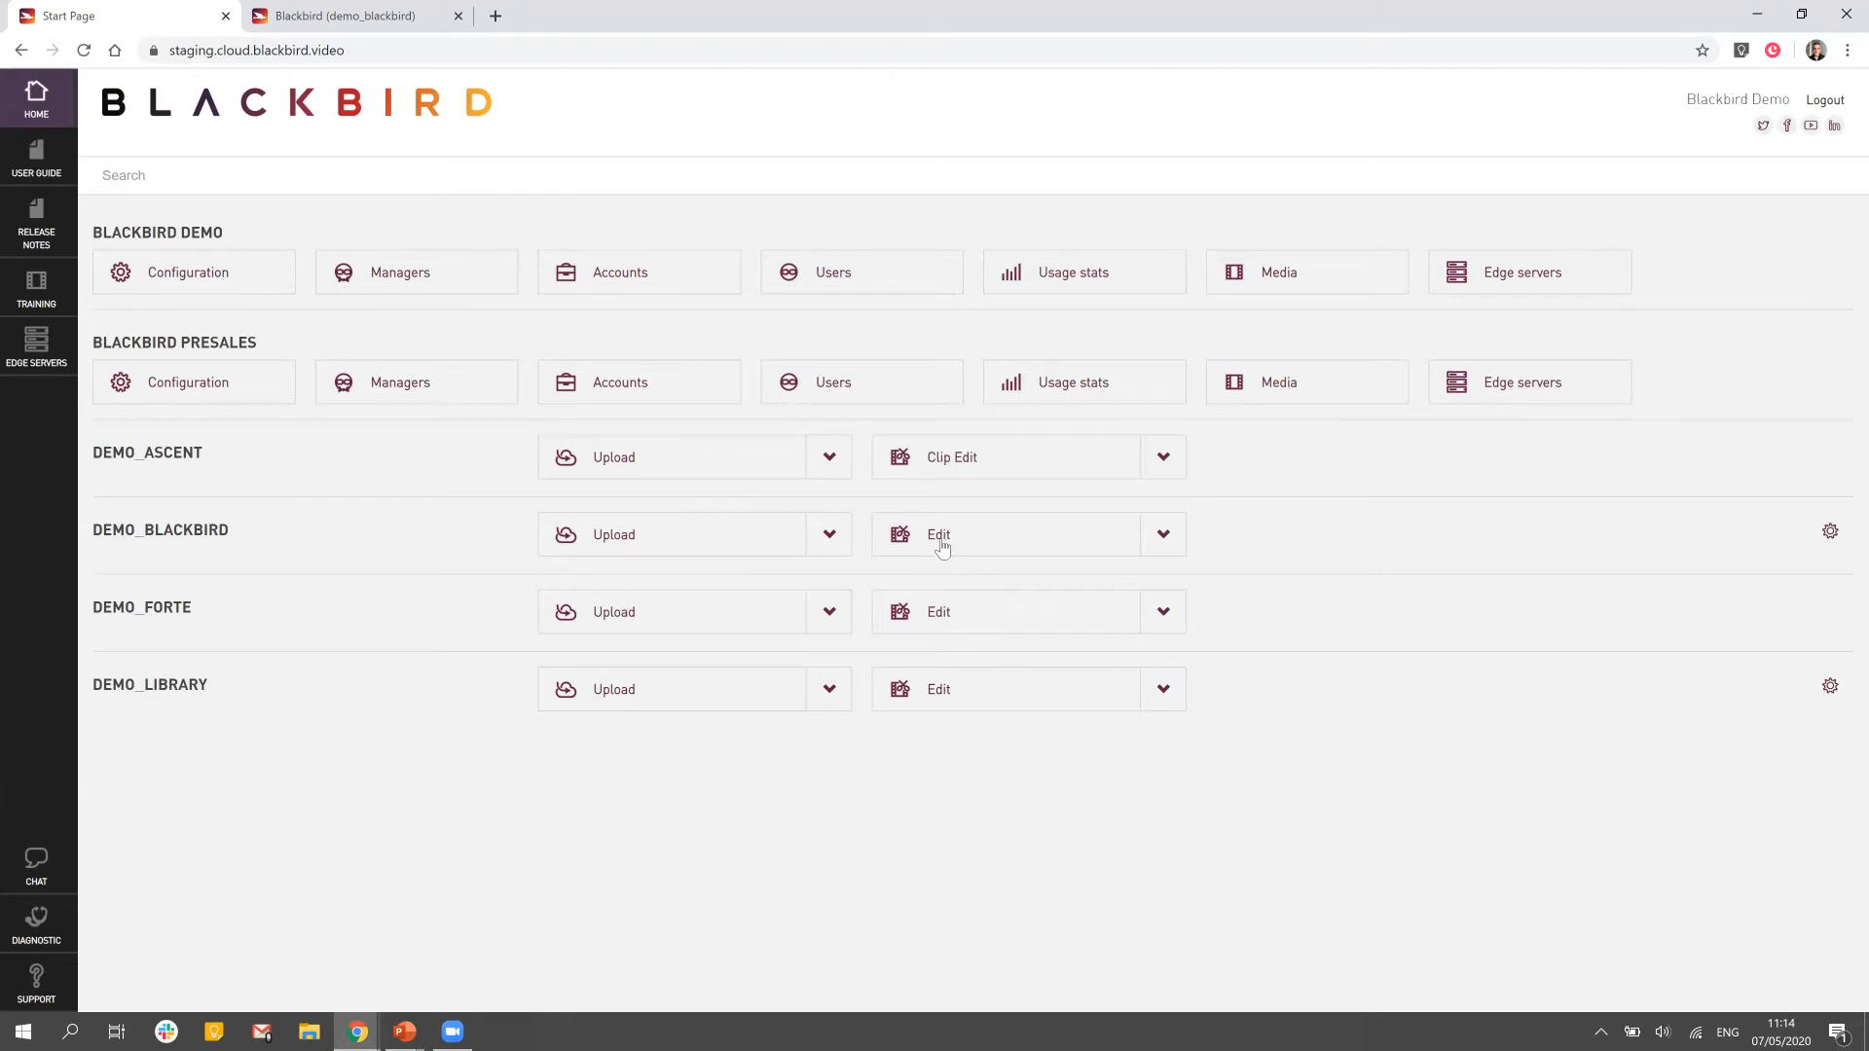
# Open the demo_blackbird account's media files and view the details of the Multiaudio_1 clip
pyautogui.click(975, 542)
pyautogui.click(157, 535)
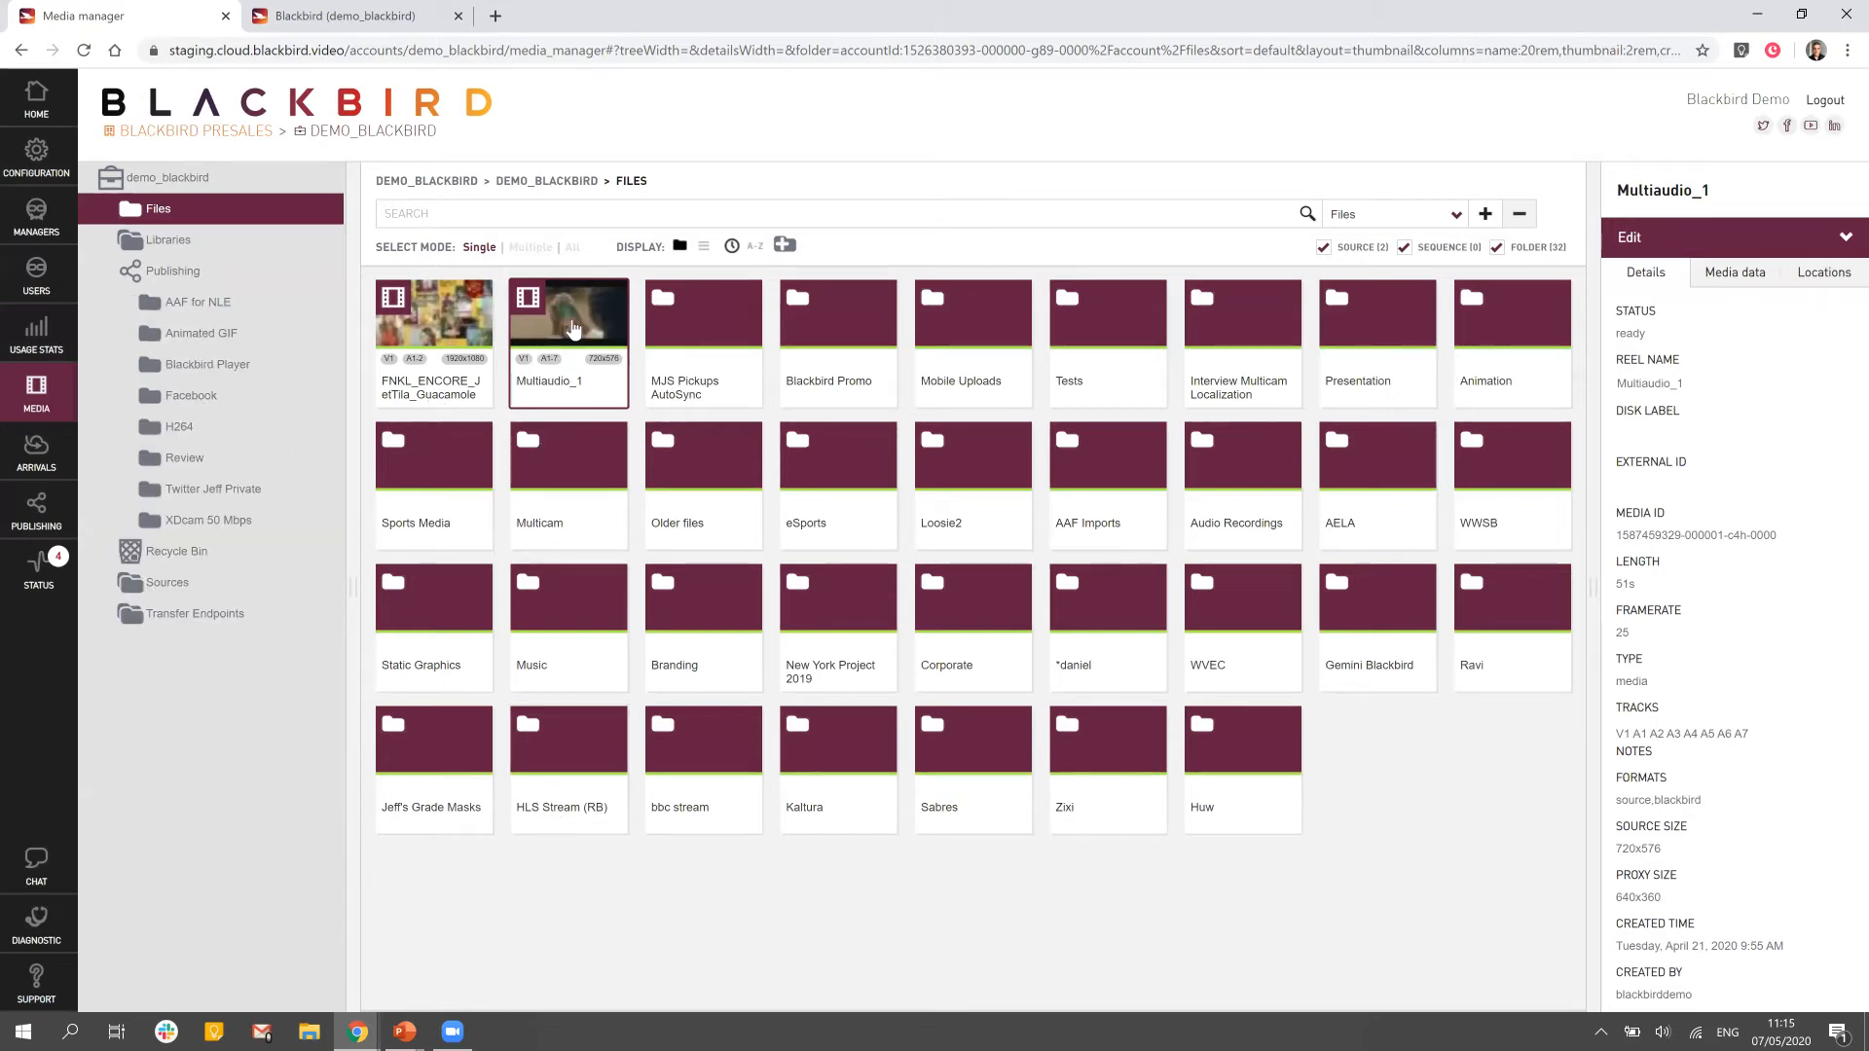
# Try adding MPEG2 and DNxHD output formats to the account's H264 publishing button, and return to the home page without saving
pyautogui.click(34, 528)
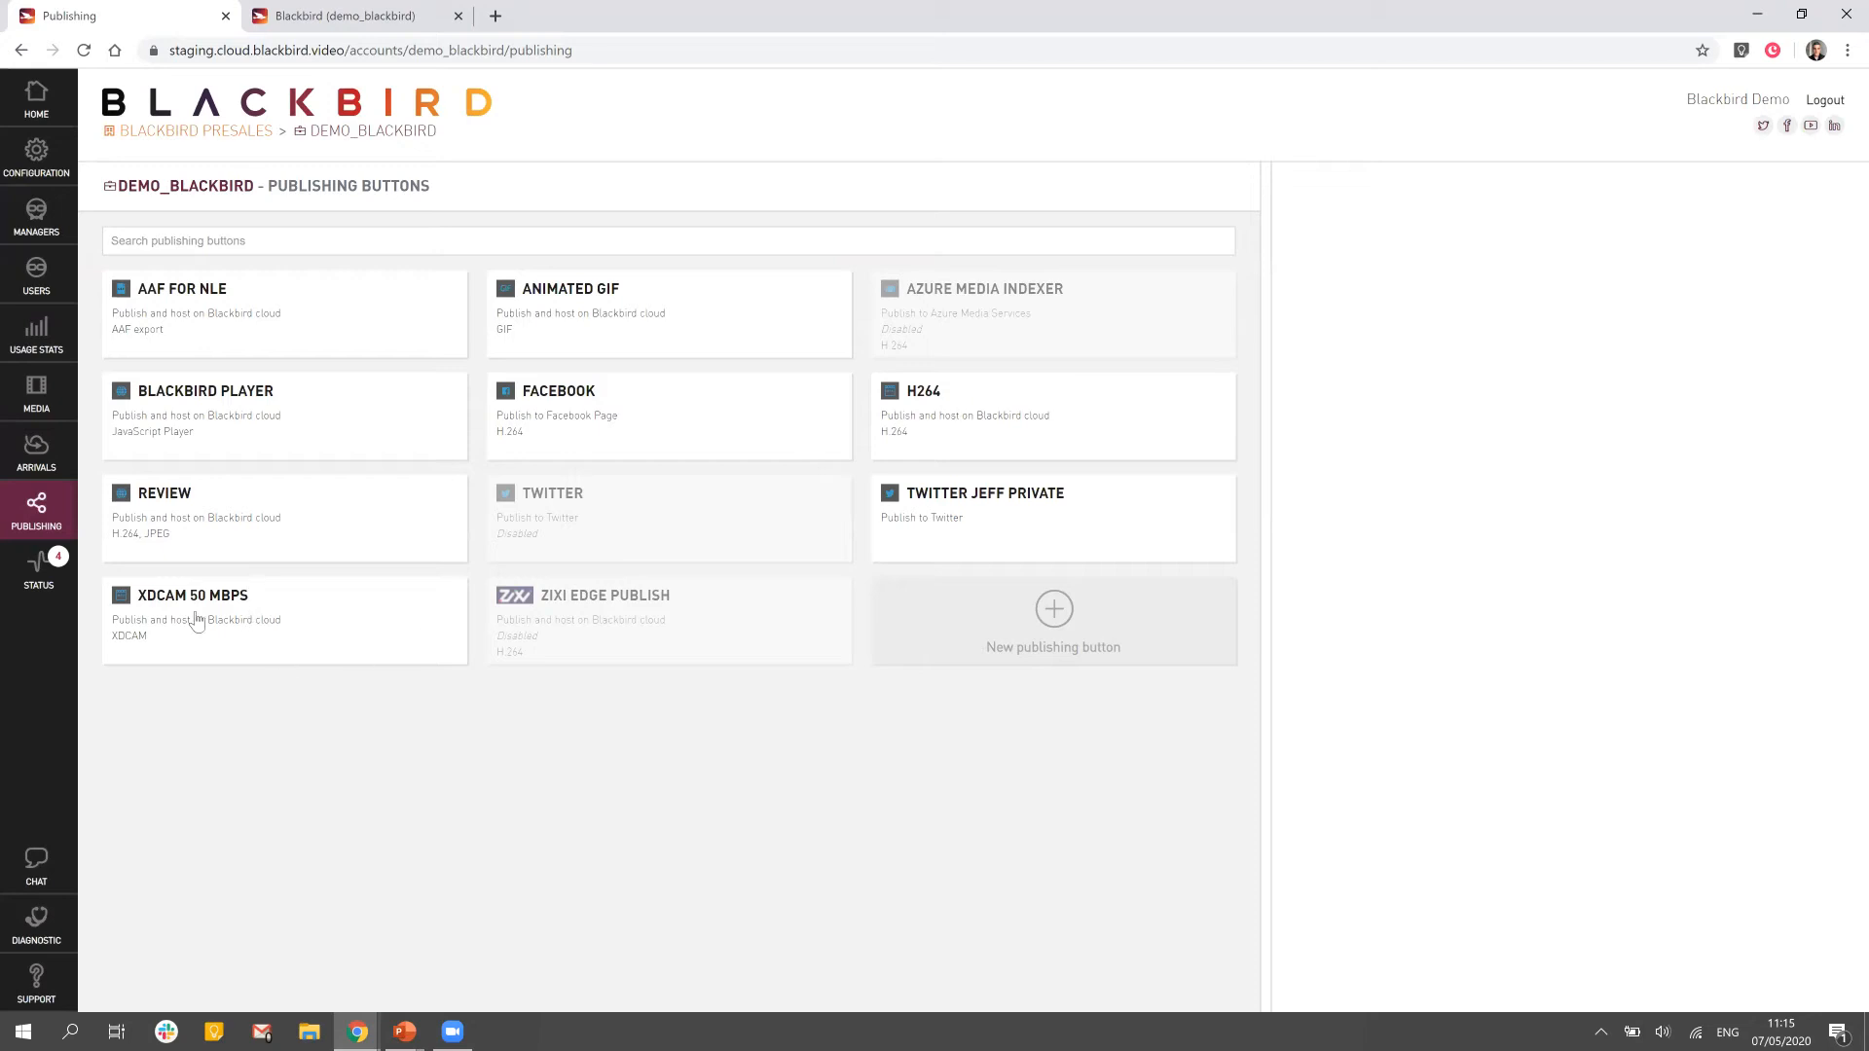
pyautogui.click(1134, 418)
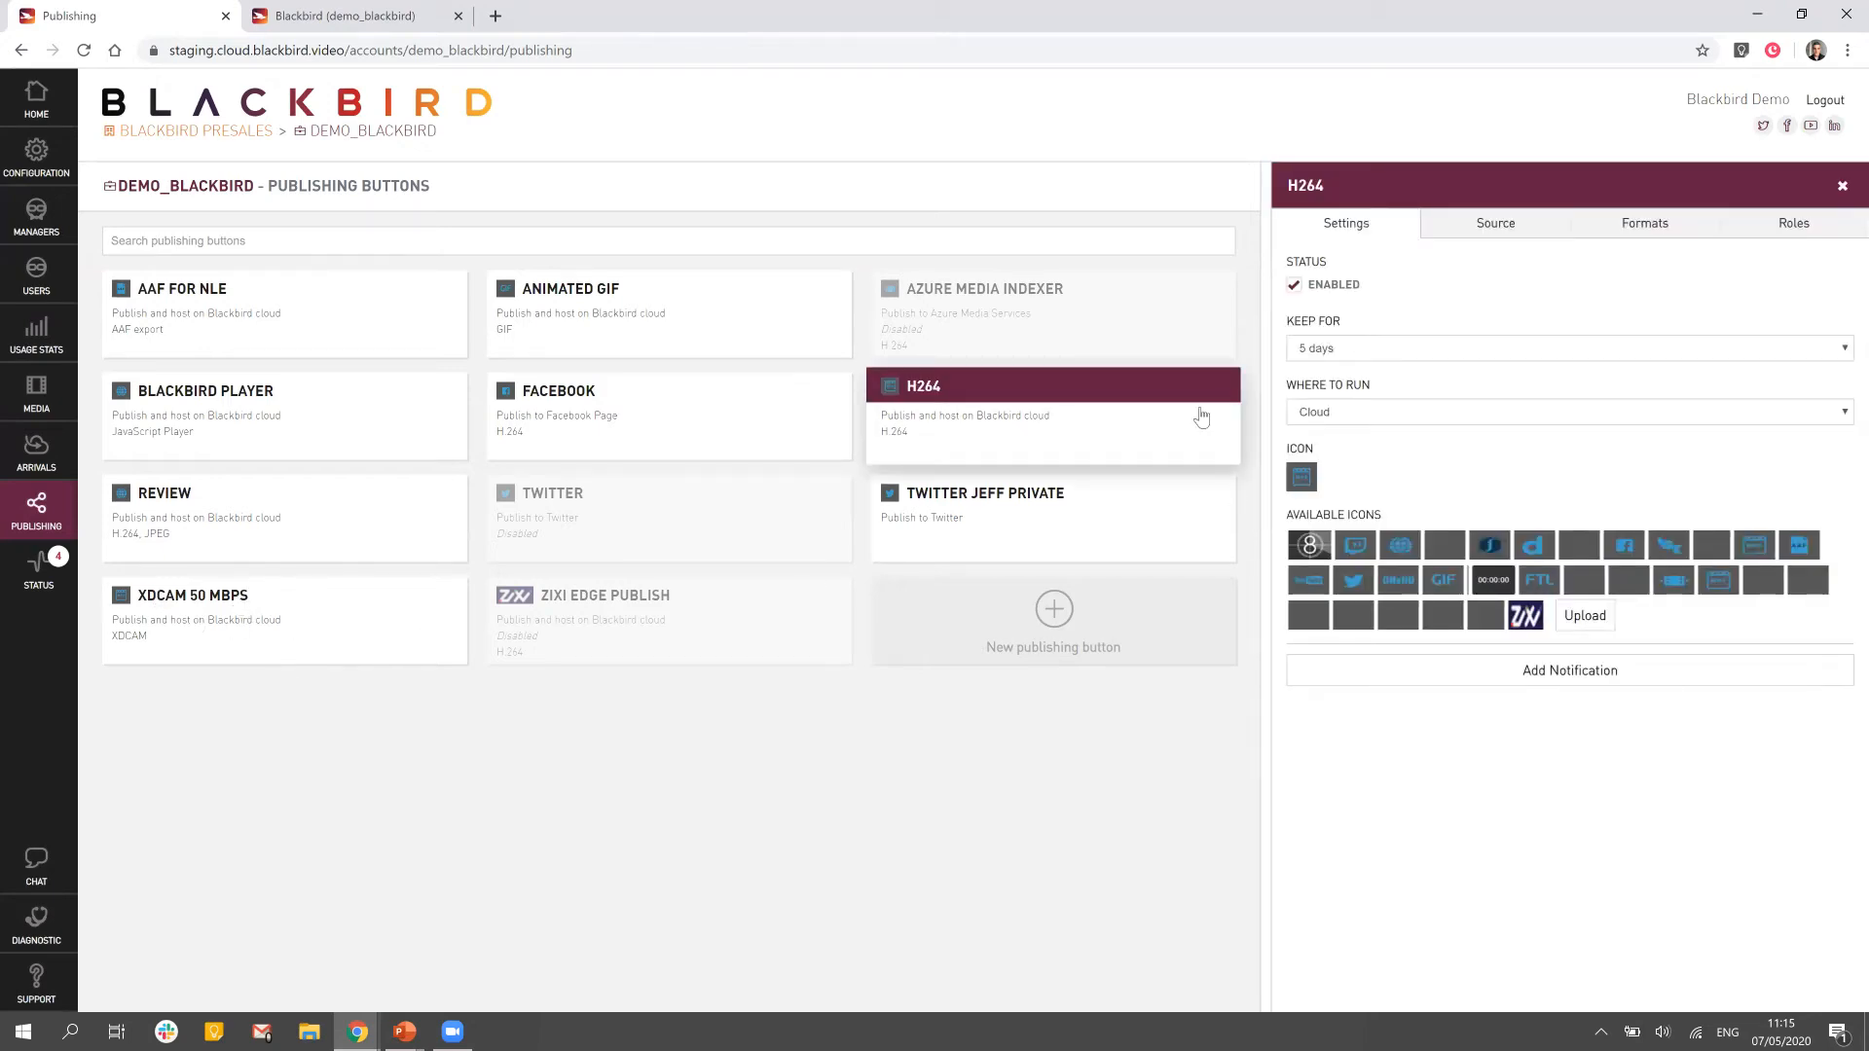
pyautogui.click(1655, 238)
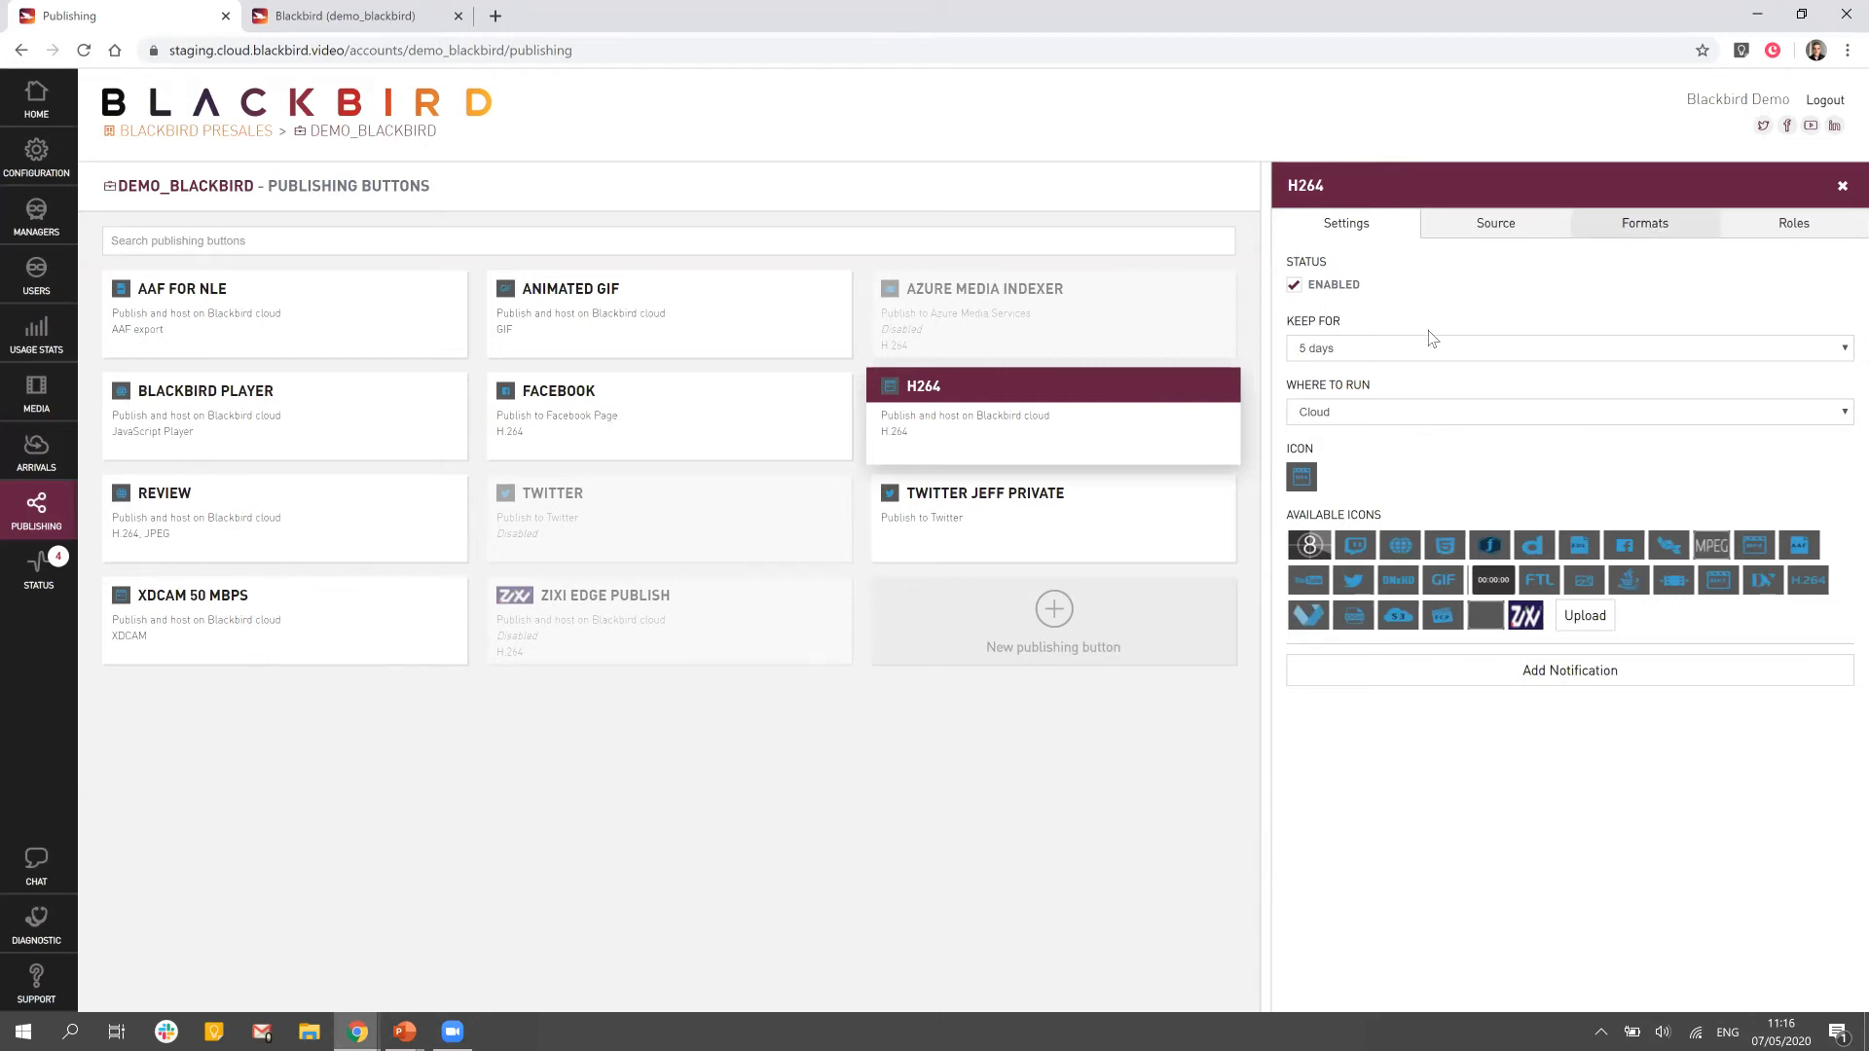
pyautogui.click(1398, 360)
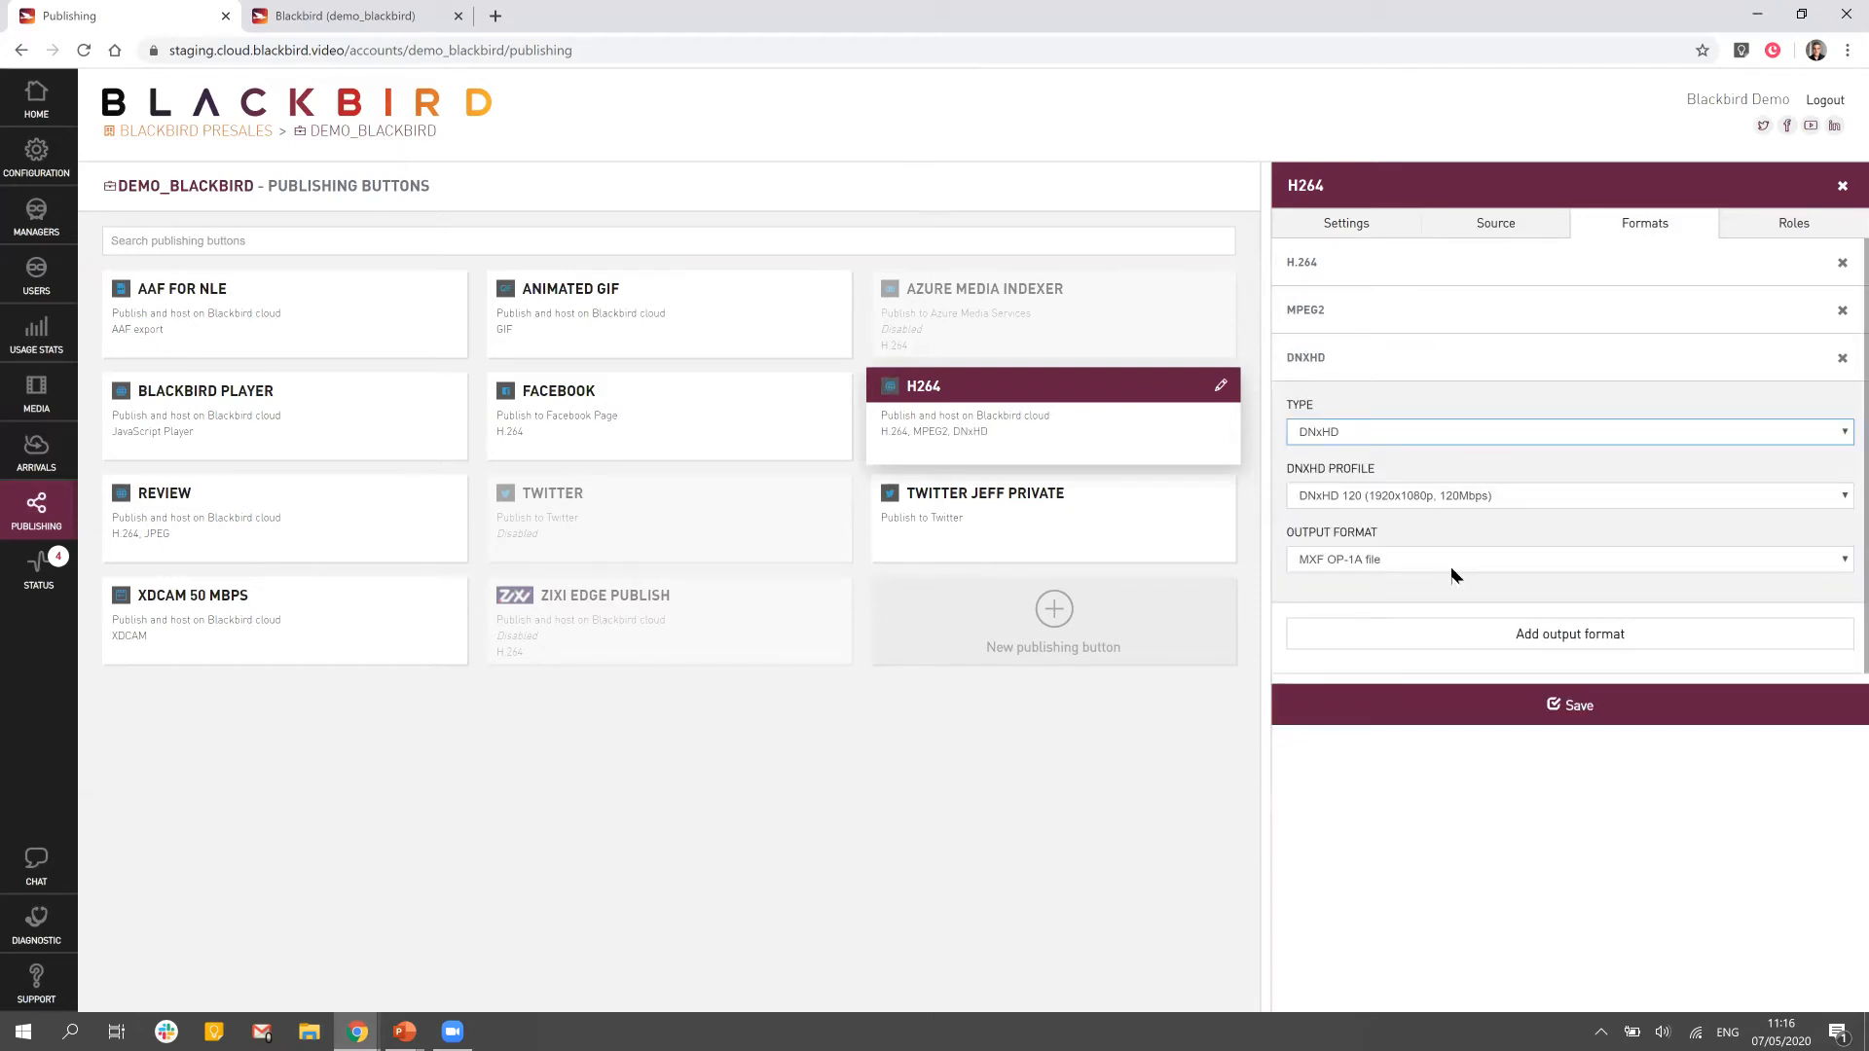
pyautogui.click(34, 97)
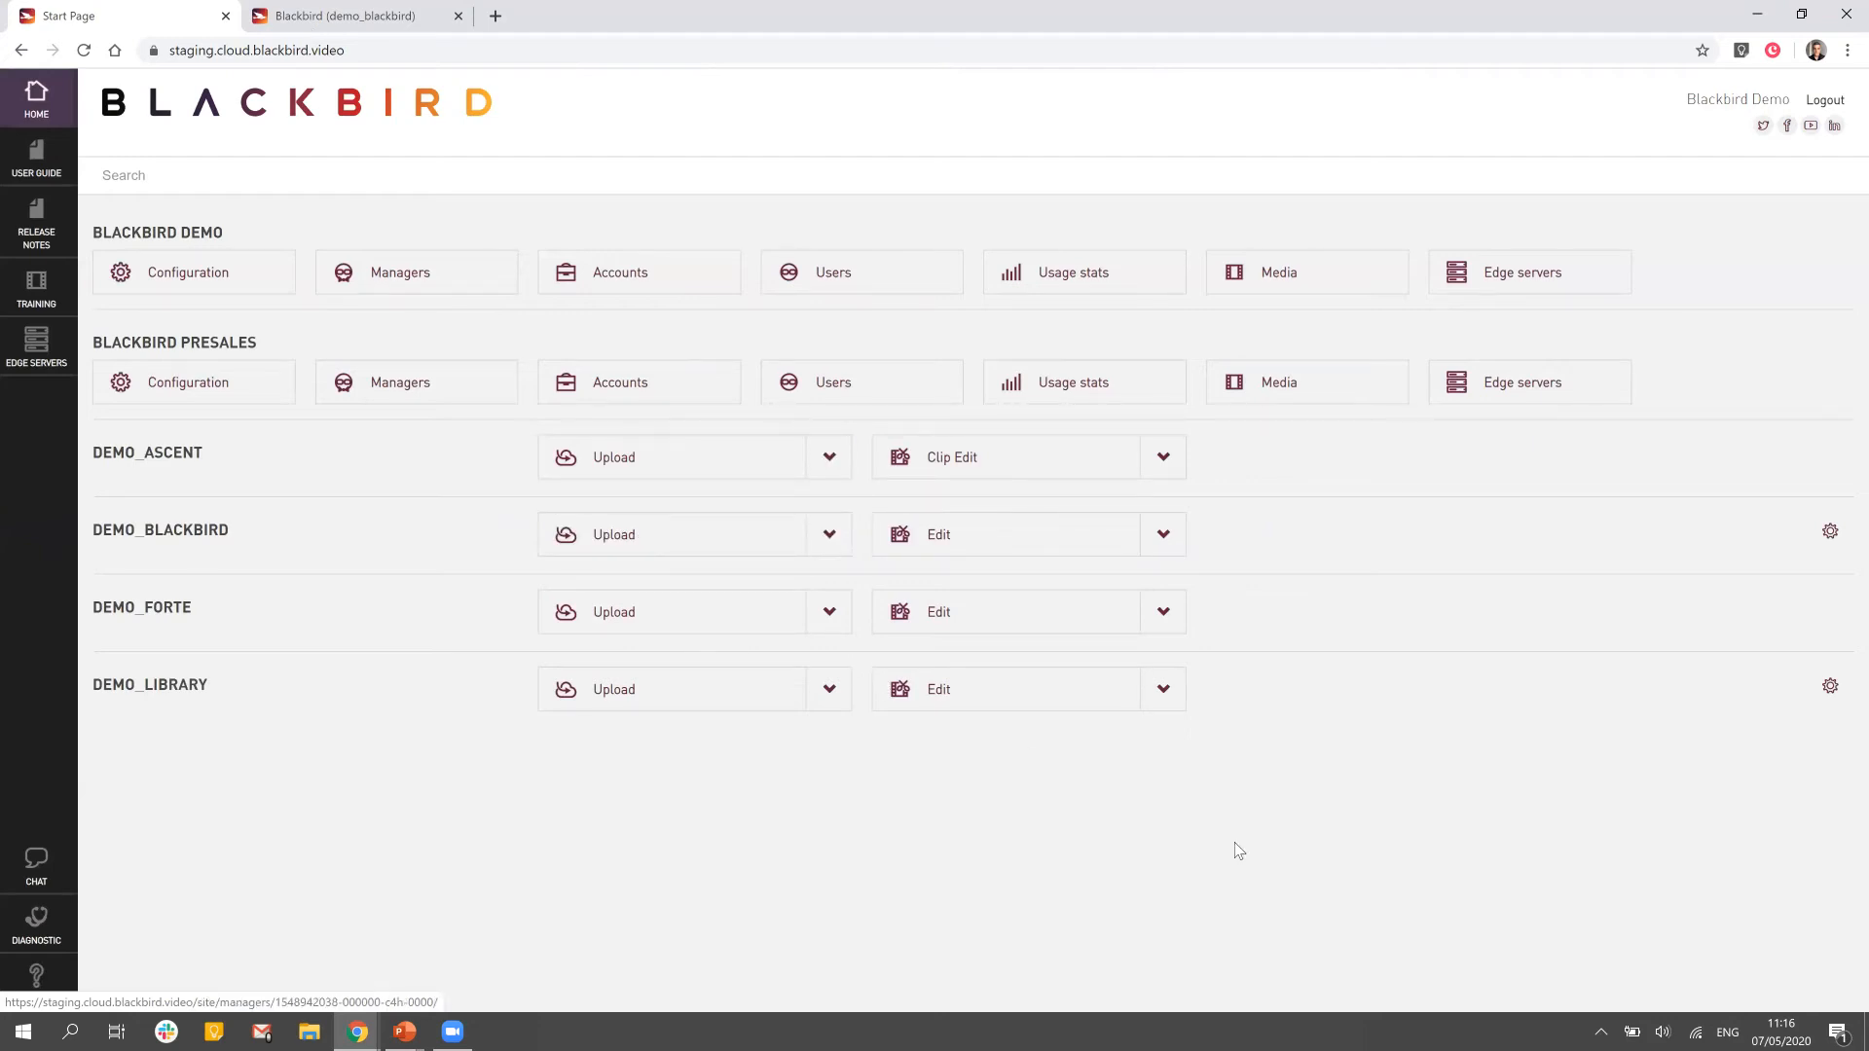
# Switch to the Blackbird editor tab and load the IBC2018-Monday recording from the Sports Media folder into the player
pyautogui.hotkey('ctrl', 'Tab')
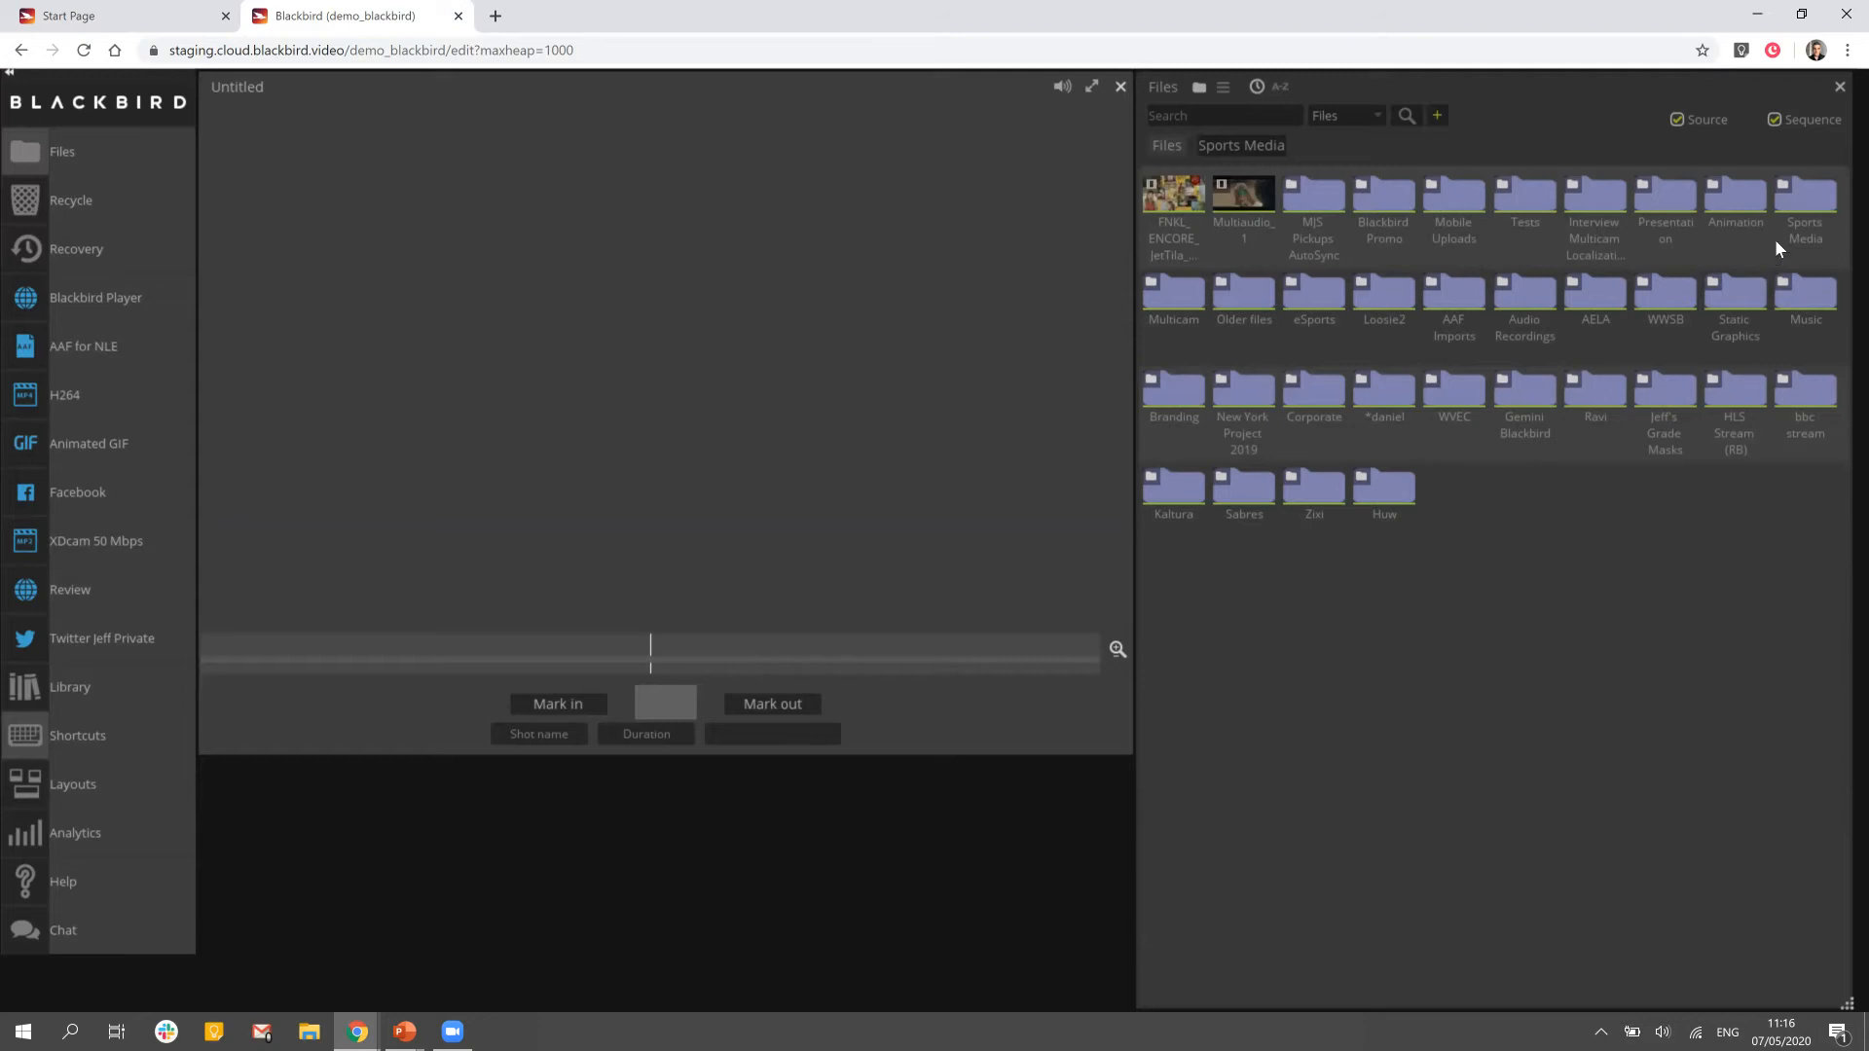
pyautogui.click(1817, 189)
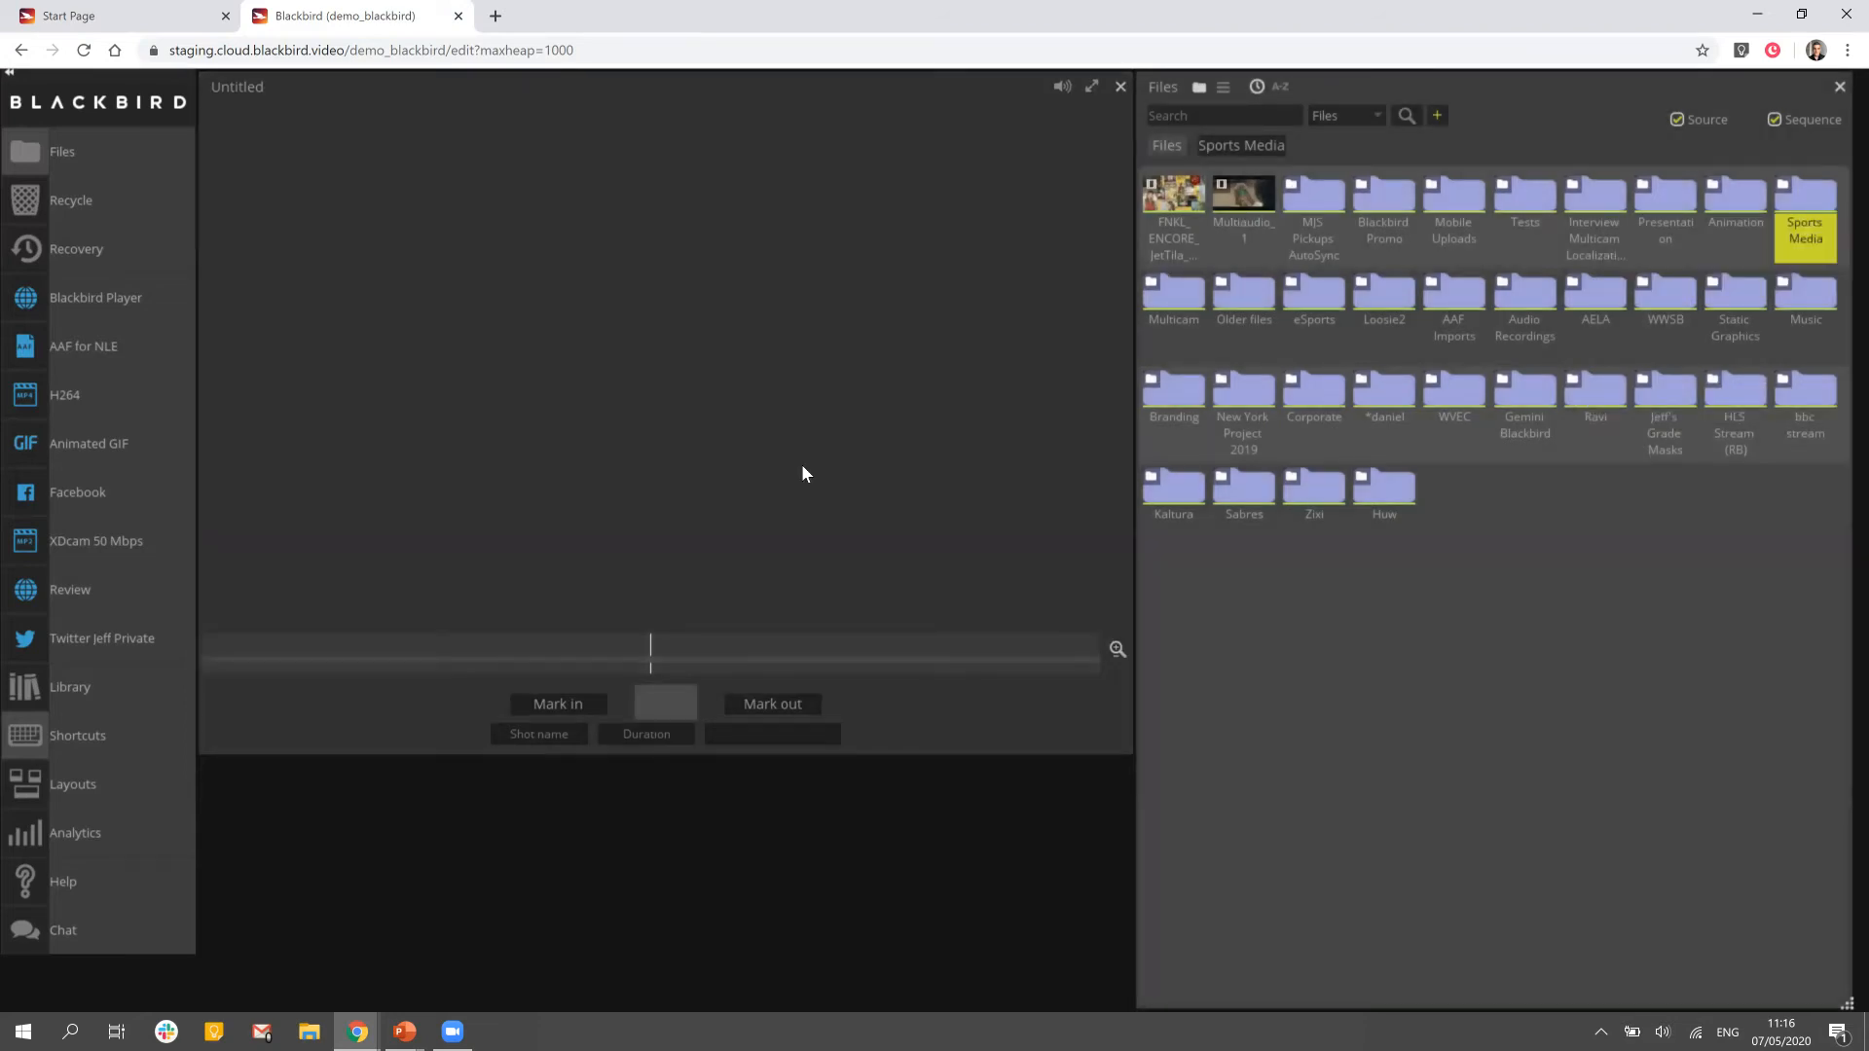
pyautogui.moveTo(1244, 209); pyautogui.dragTo(650, 650)
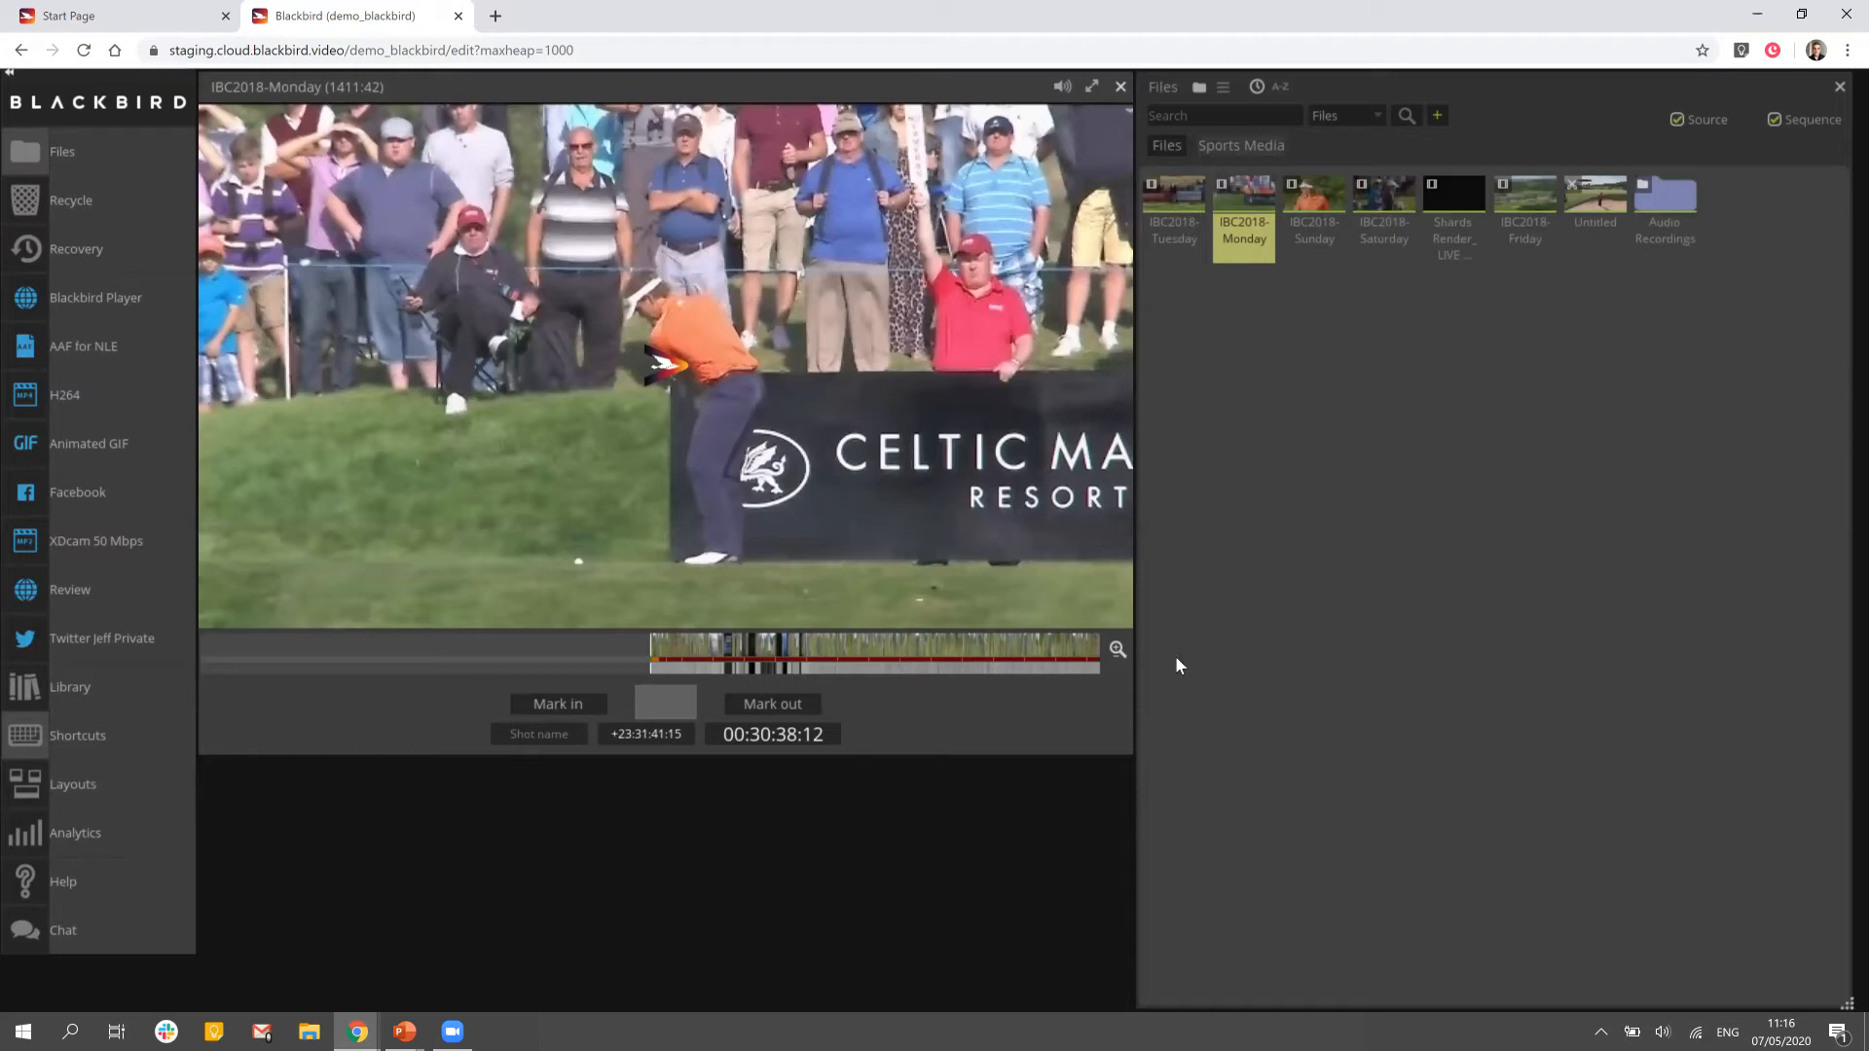
# Scrub through the IBC2018-Monday recording, viewing footage at several points across its full length
pyautogui.click(986, 674)
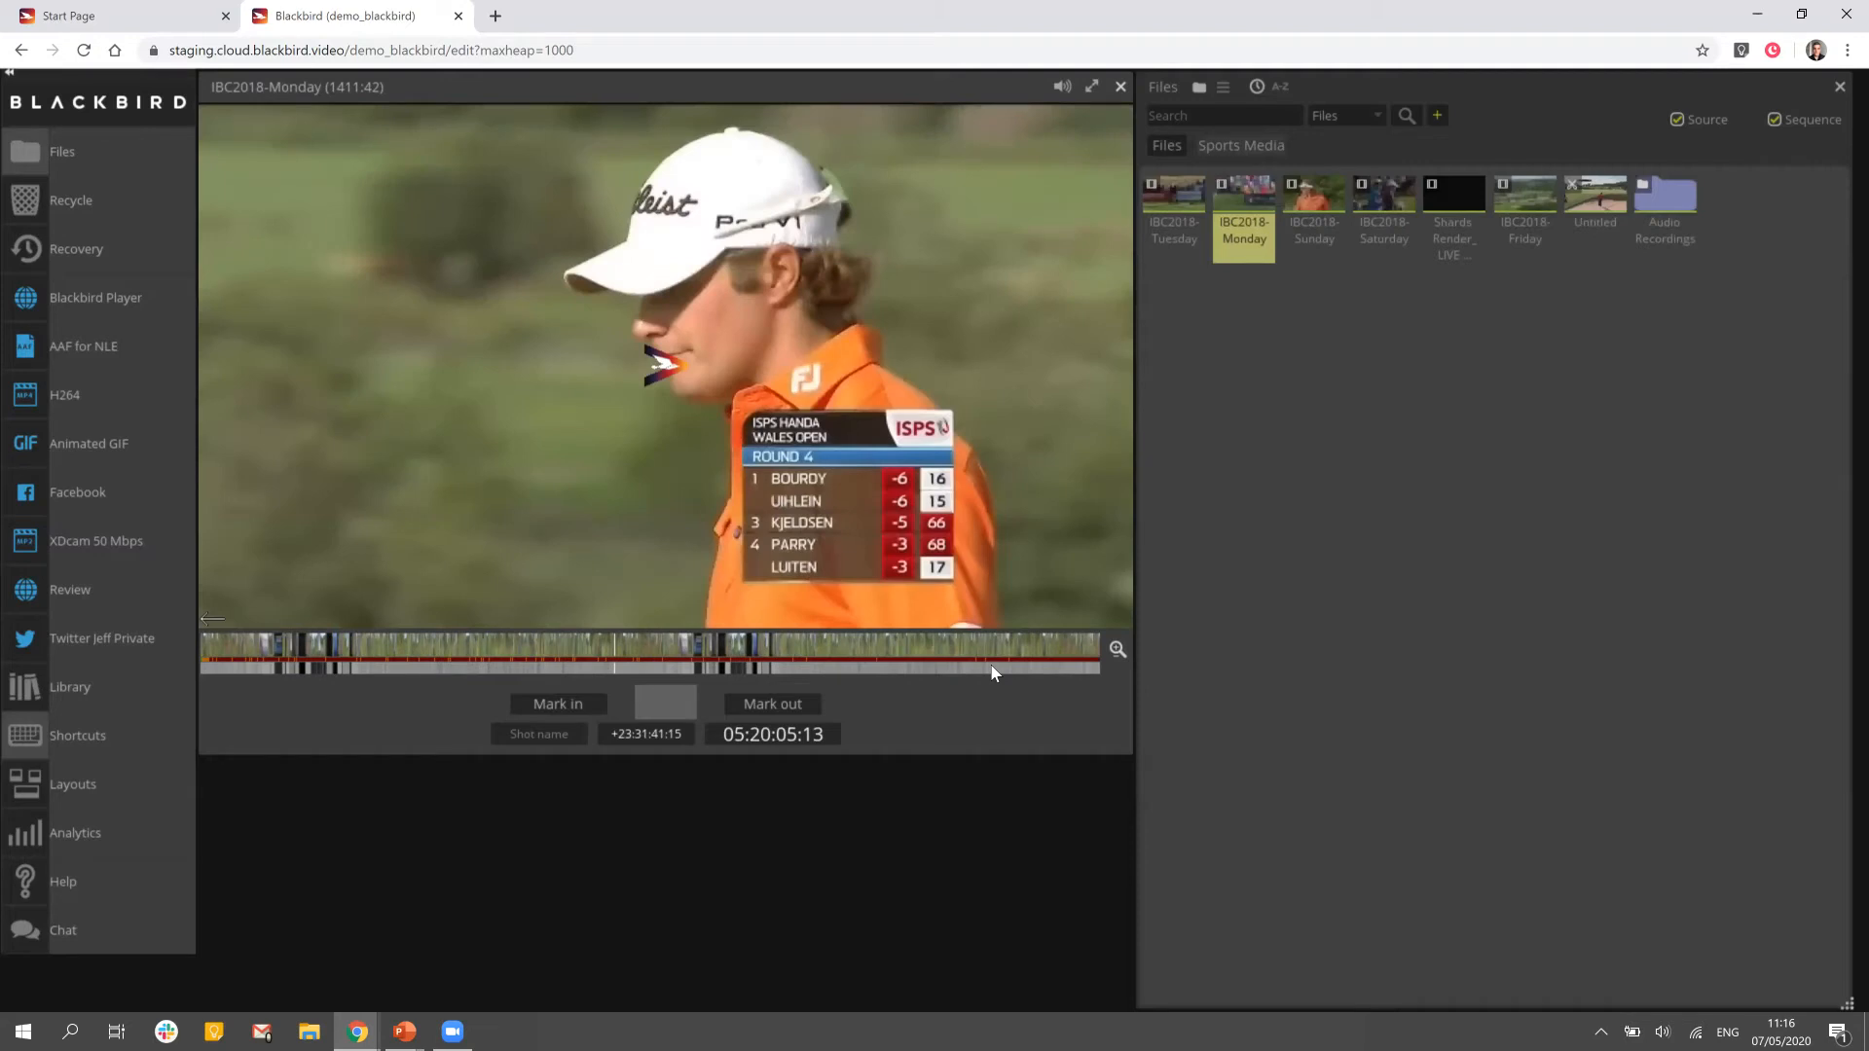
pyautogui.moveTo(991, 666); pyautogui.dragTo(152, 685)
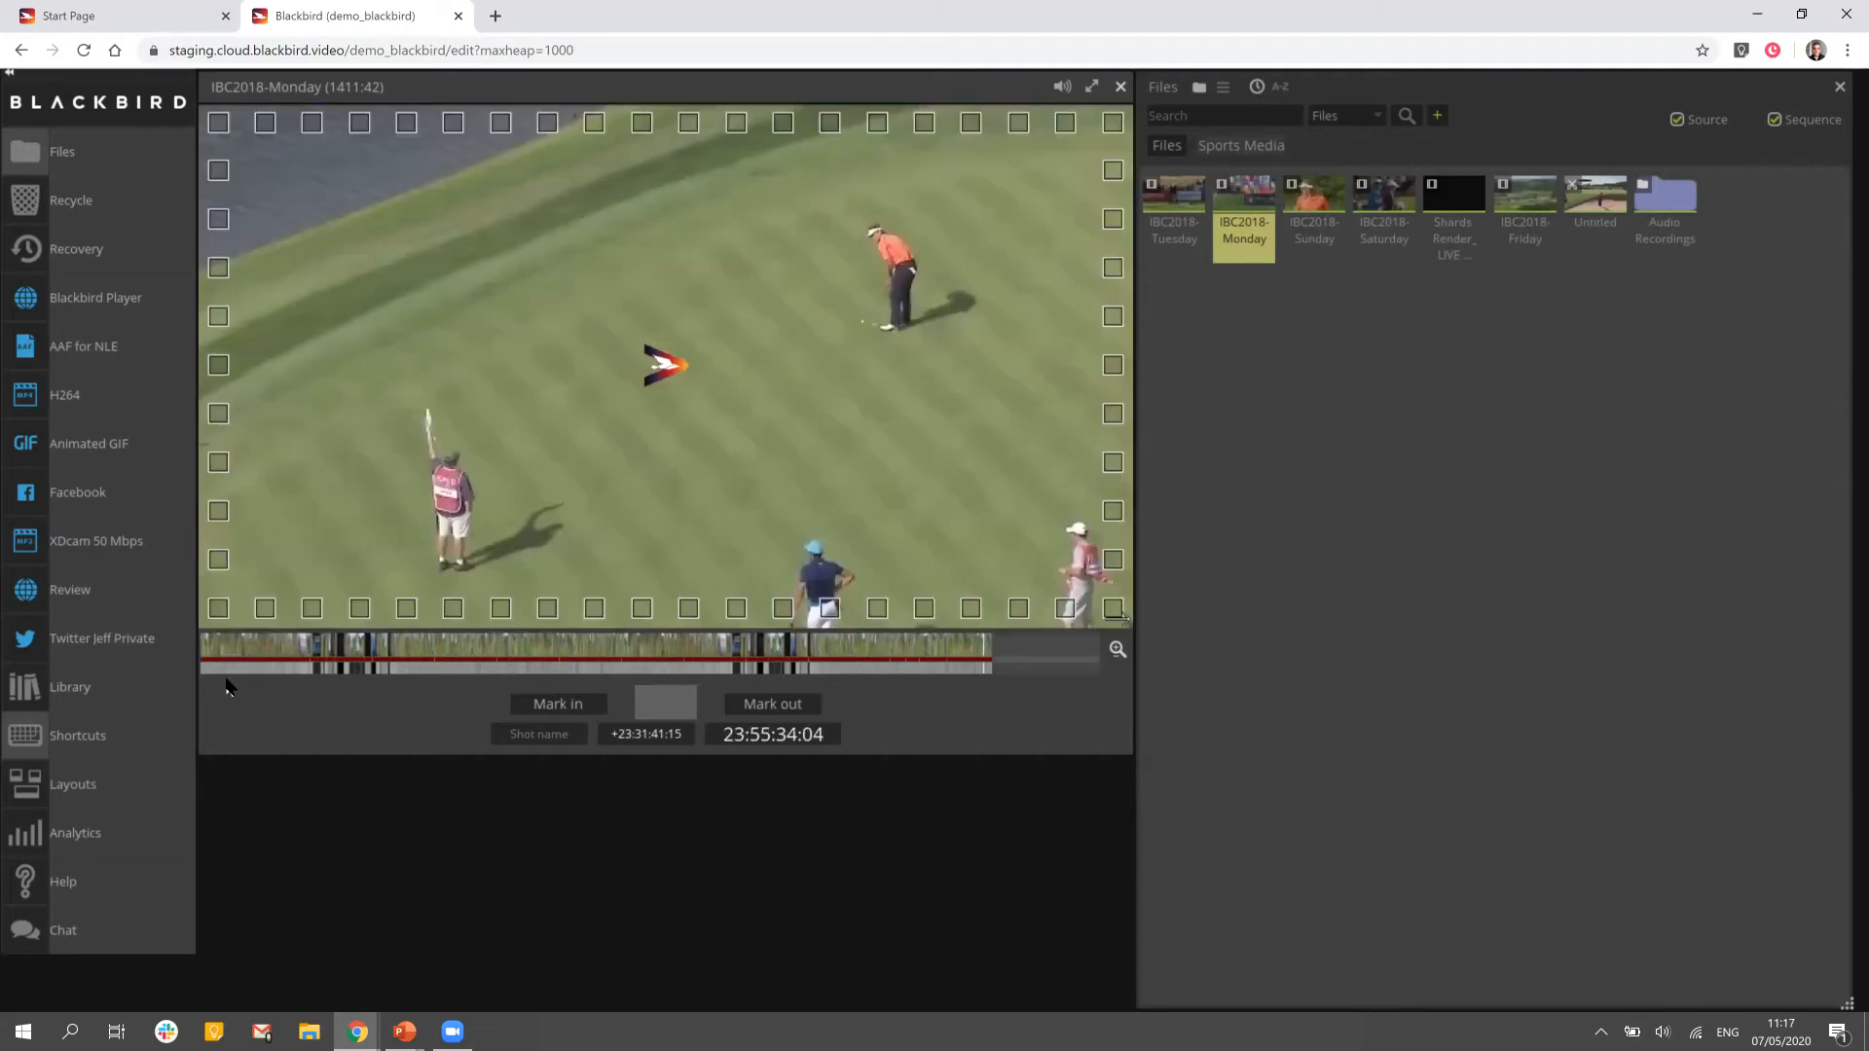
pyautogui.click(661, 662)
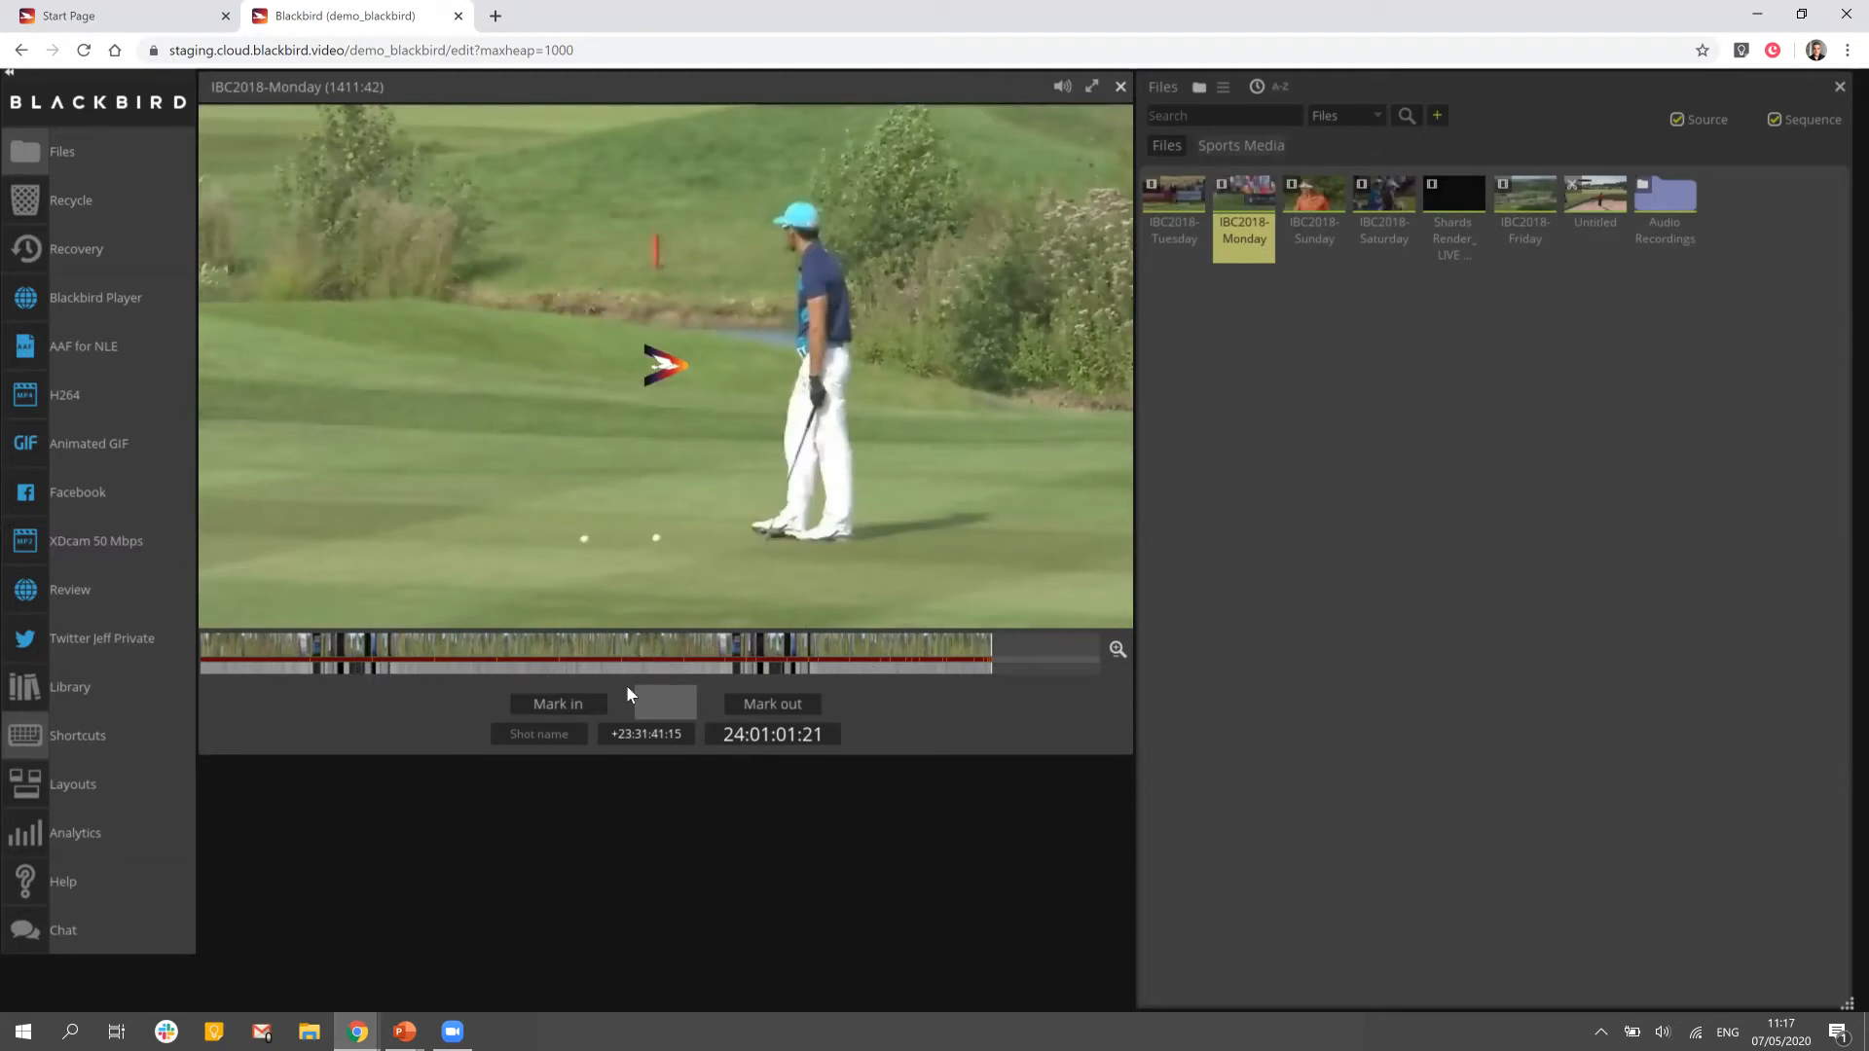
pyautogui.click(559, 662)
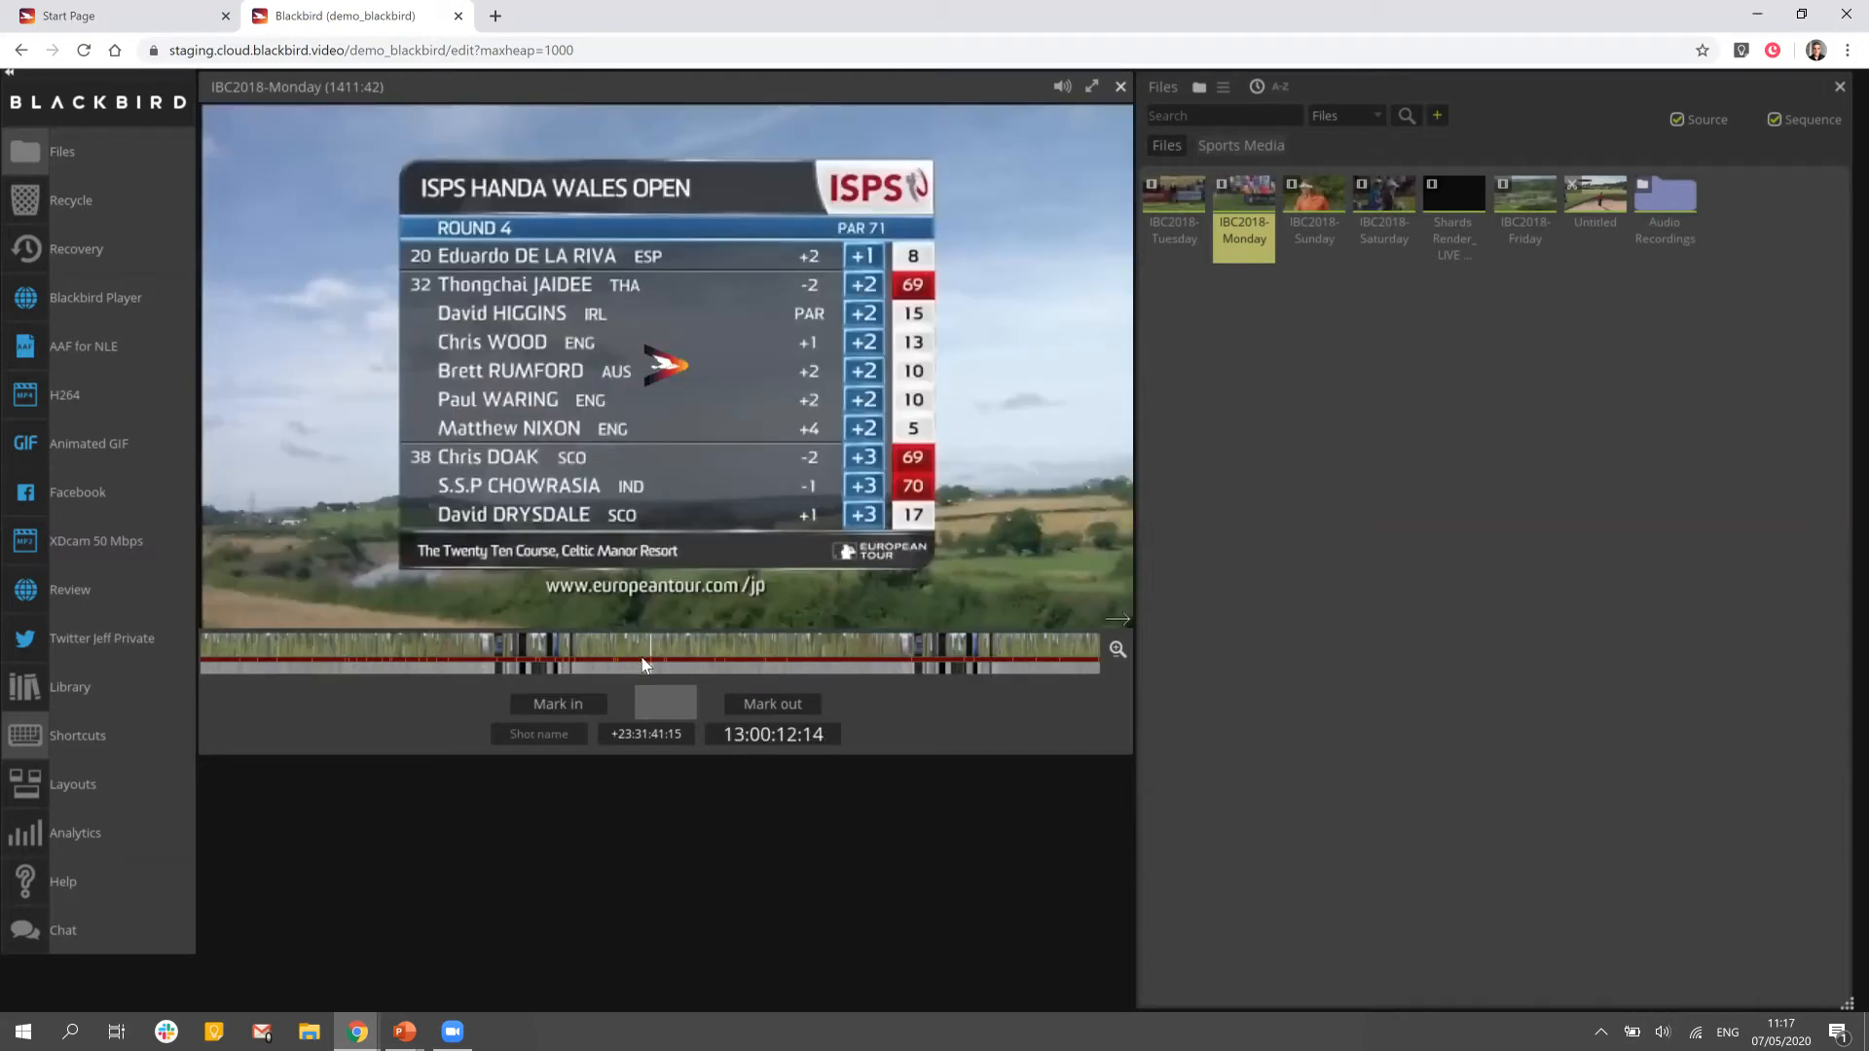
pyautogui.moveTo(642, 666); pyautogui.dragTo(708, 633)
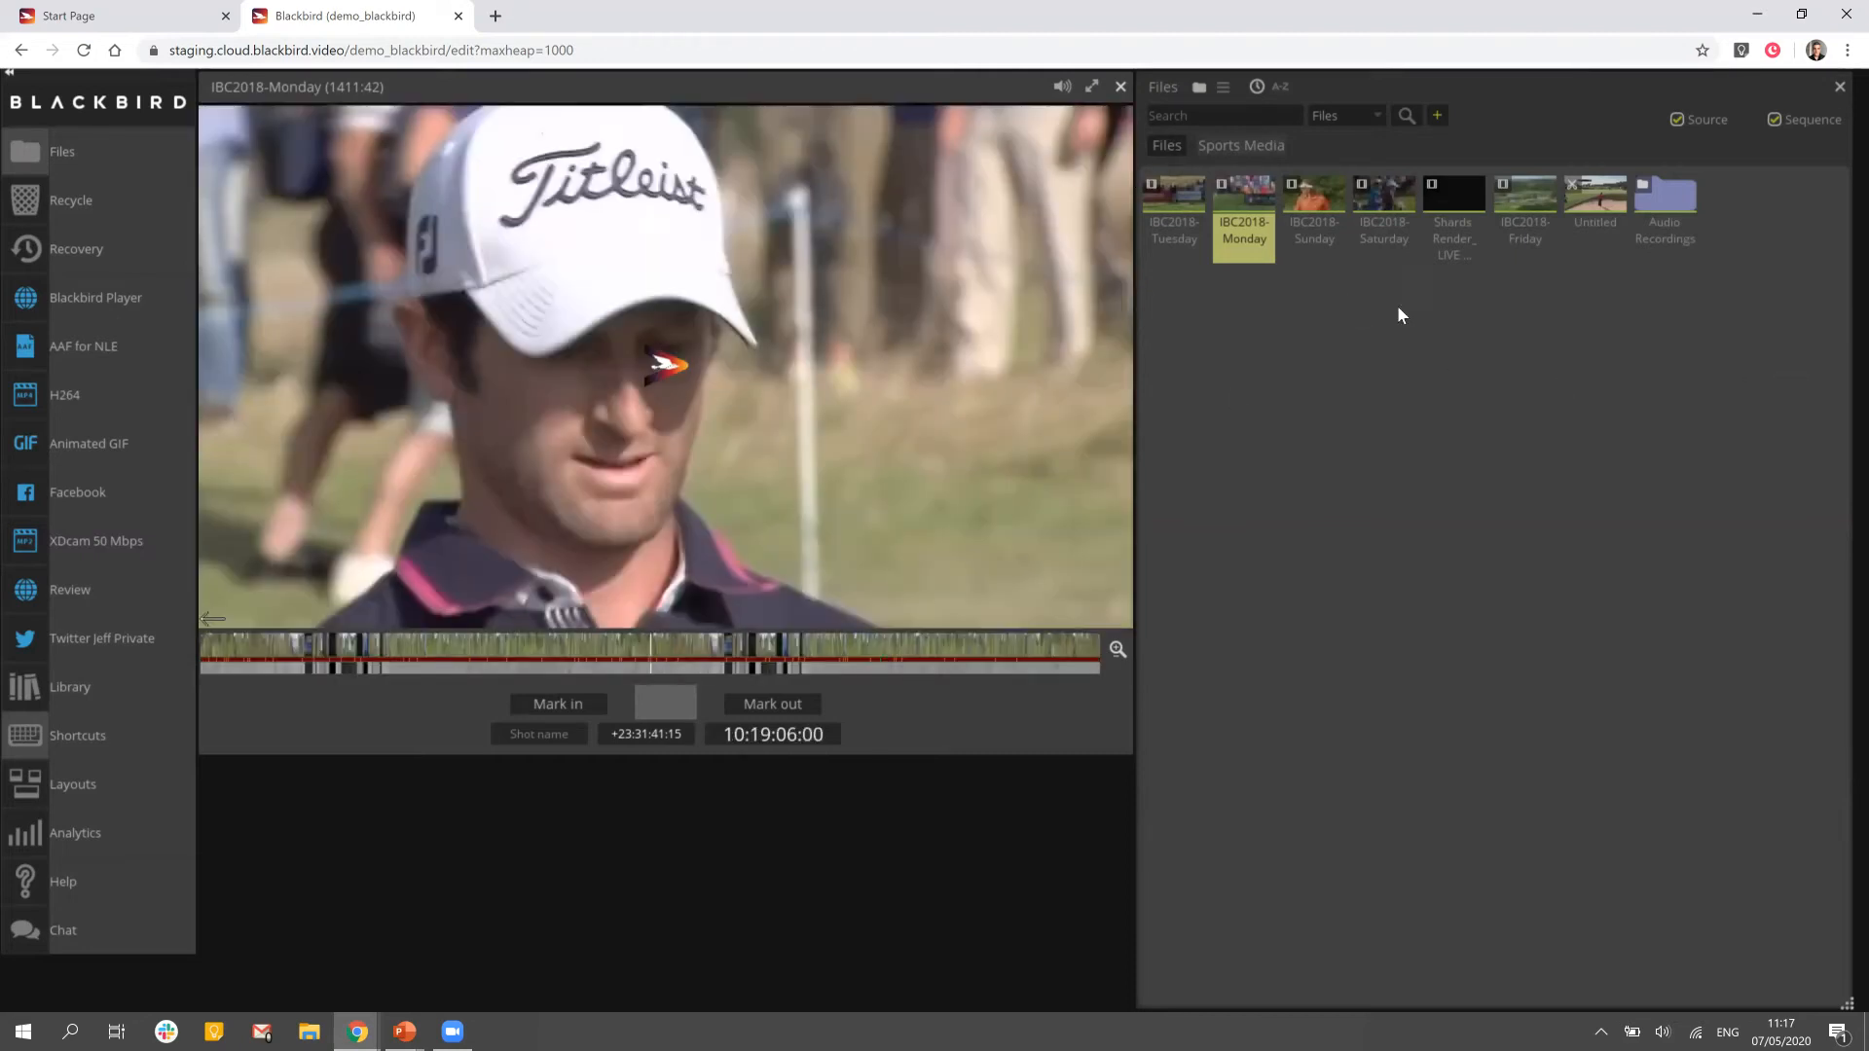
# Load the 20191005Sabres_vs_Devils_Full_Game recording from the Sabres folder and skim through its footage
pyautogui.press('j')
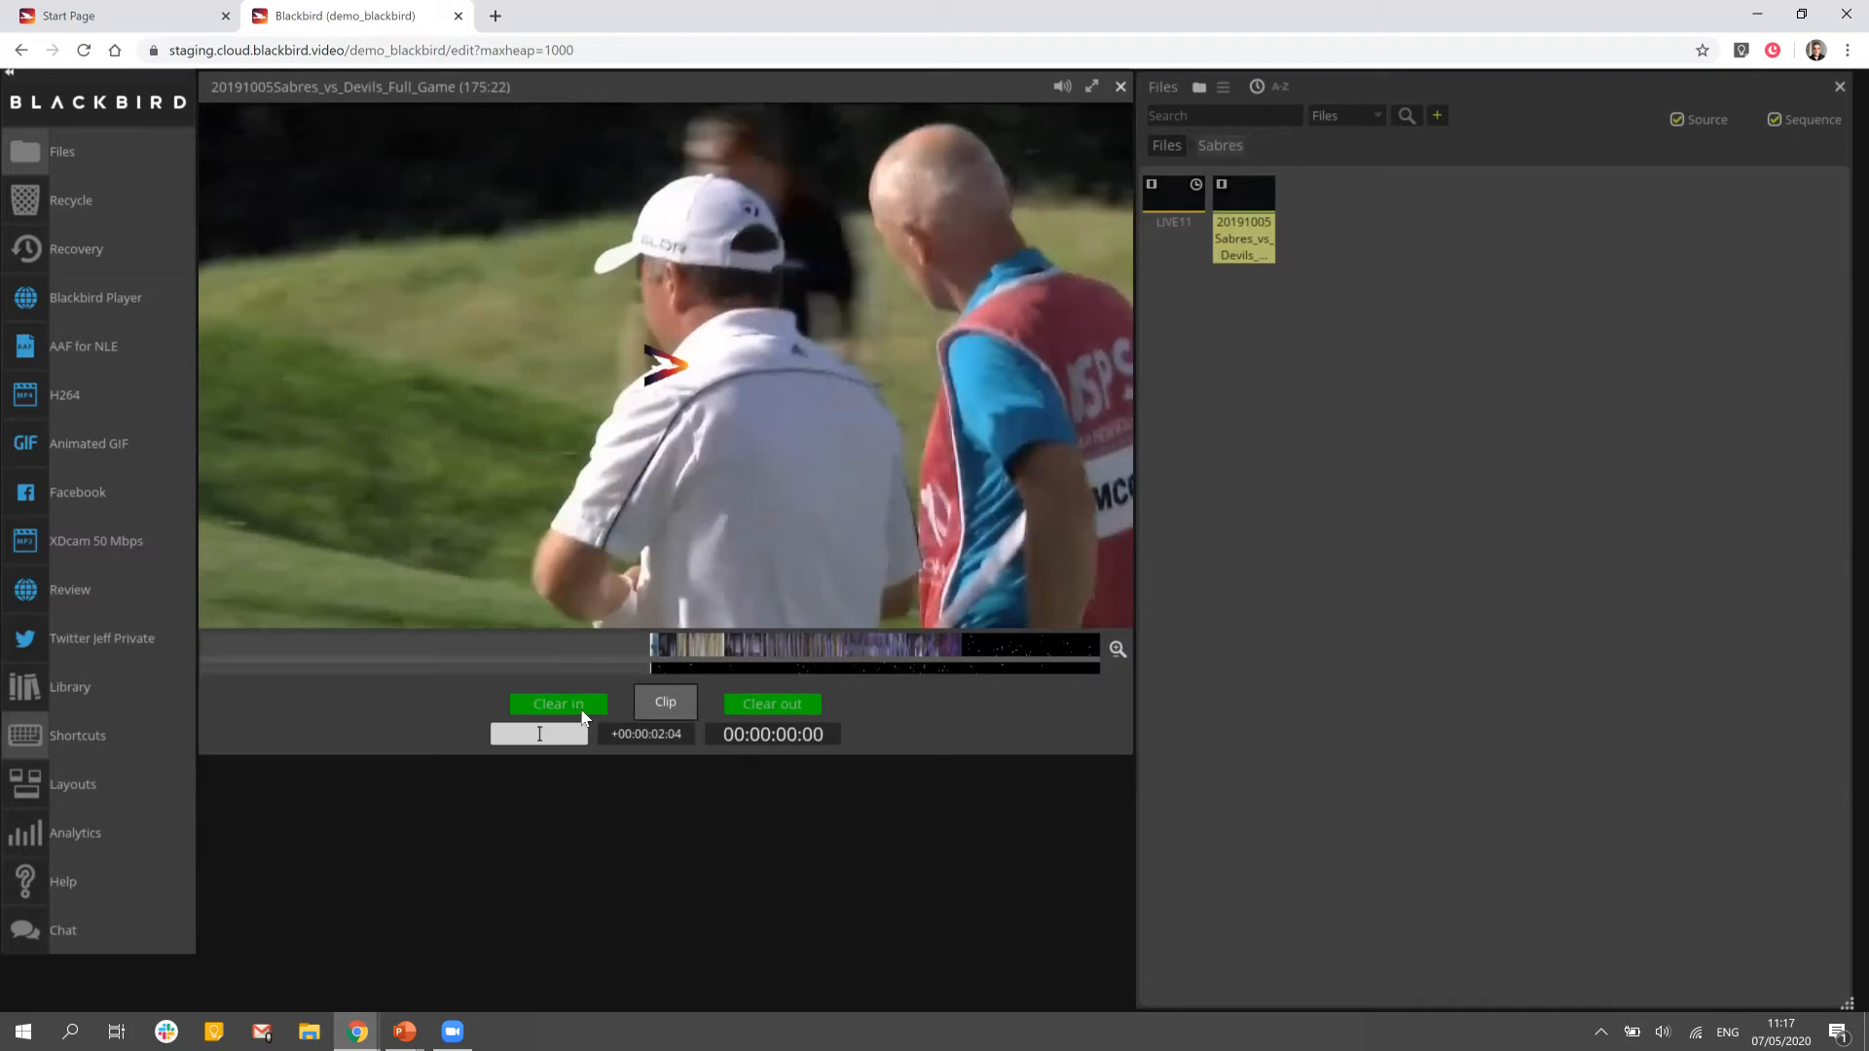
pyautogui.click(674, 650)
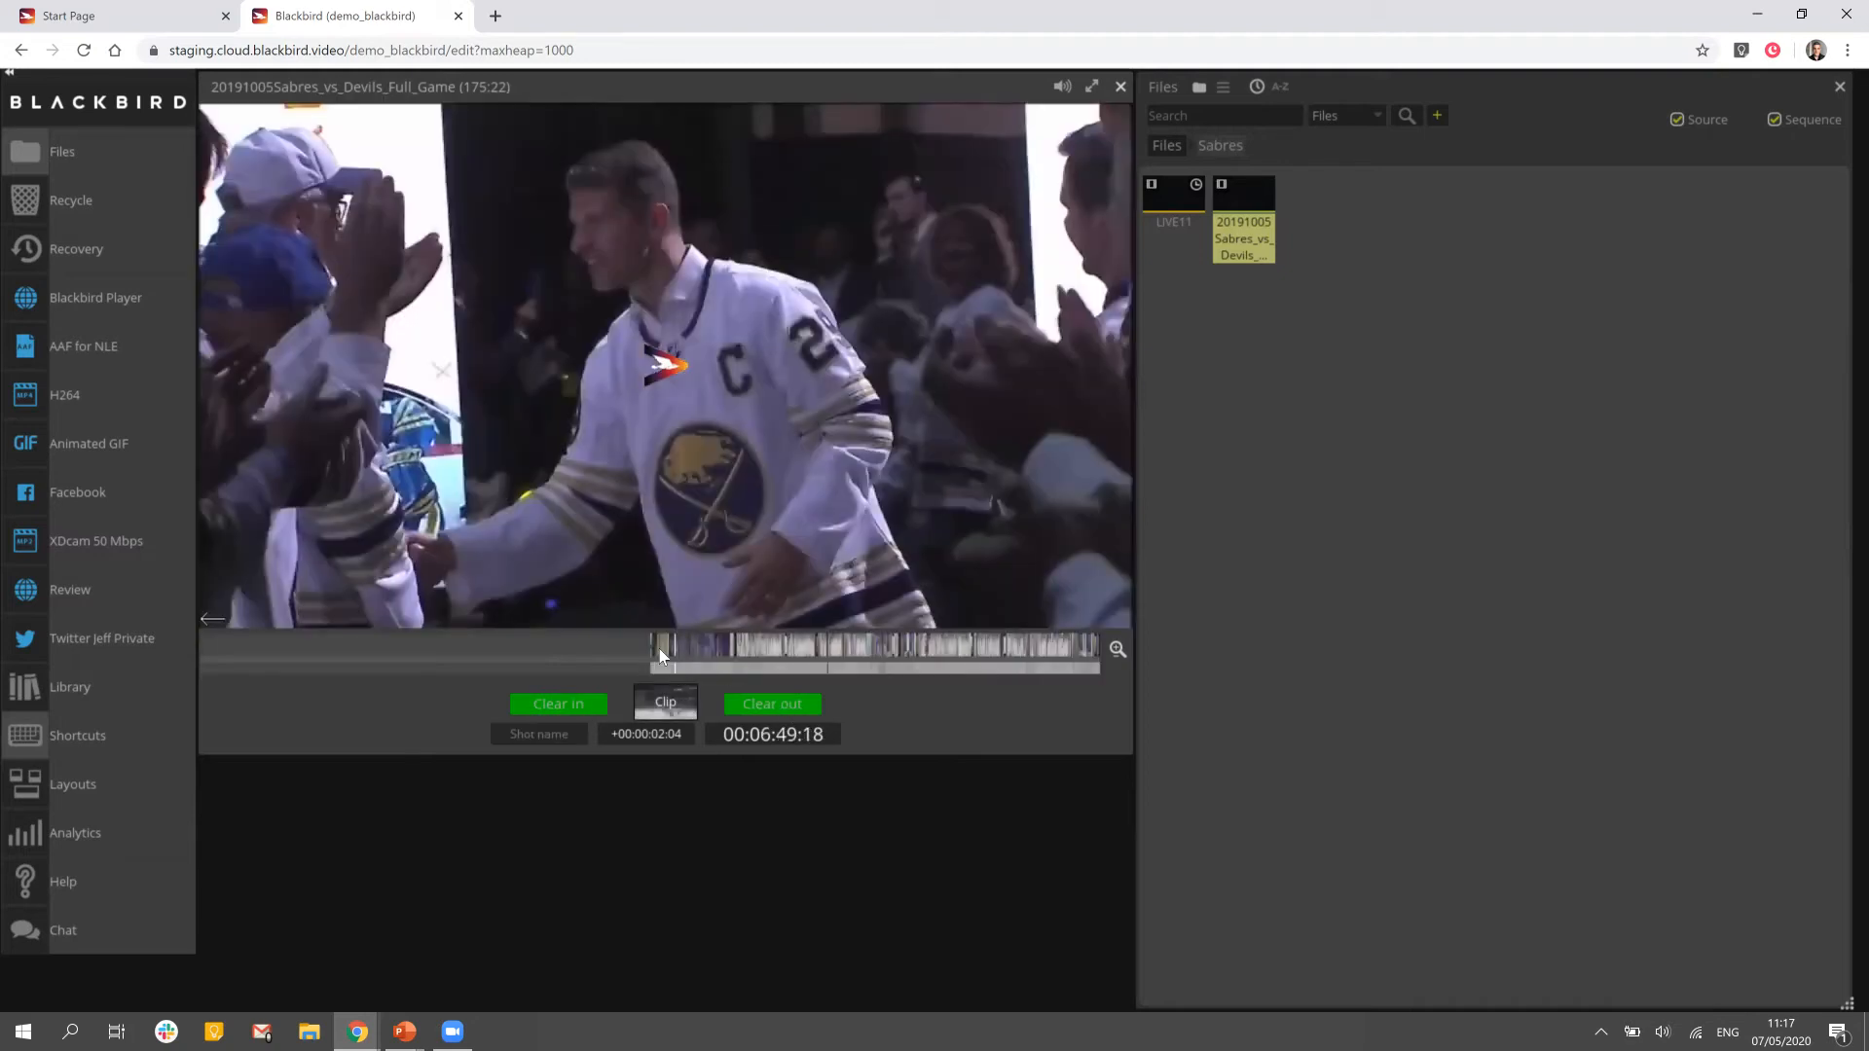
pyautogui.moveTo(659, 650); pyautogui.dragTo(447, 626)
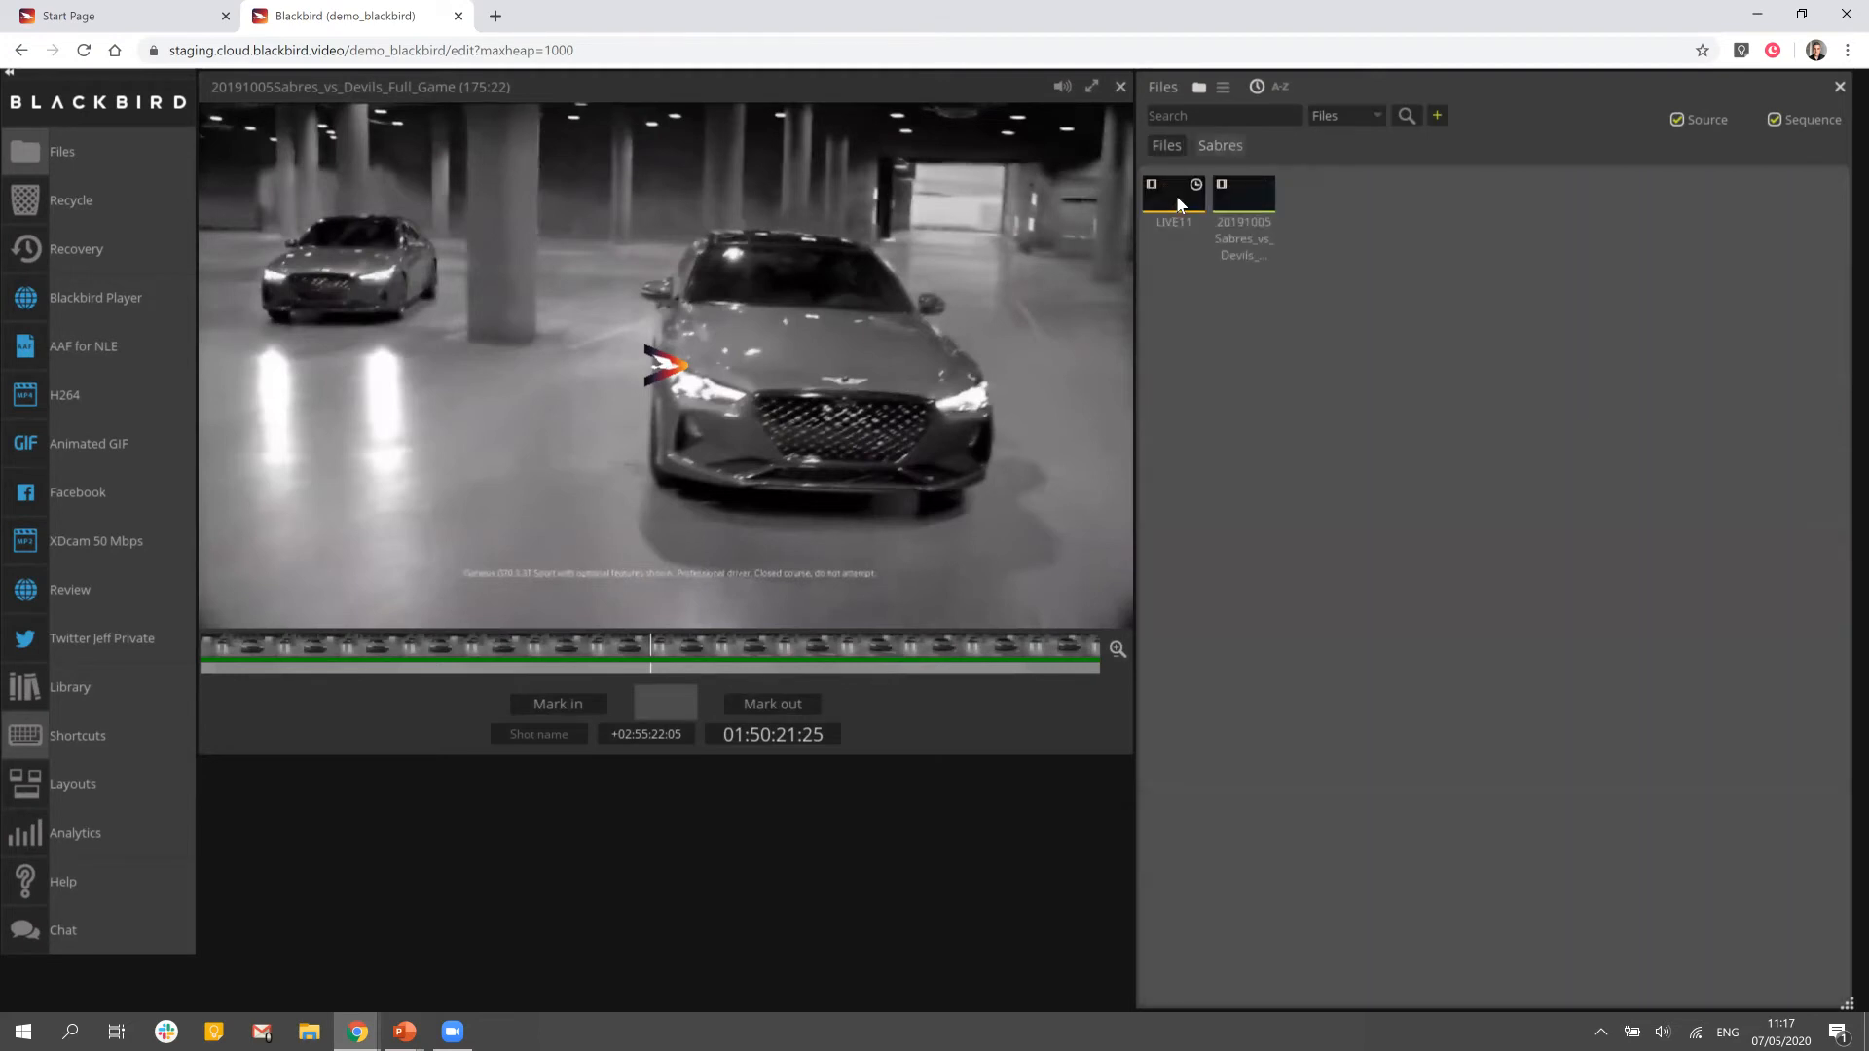
# Load the LIVE11 live recording into the player, jump to its newest footage and play it
pyautogui.click(1178, 205)
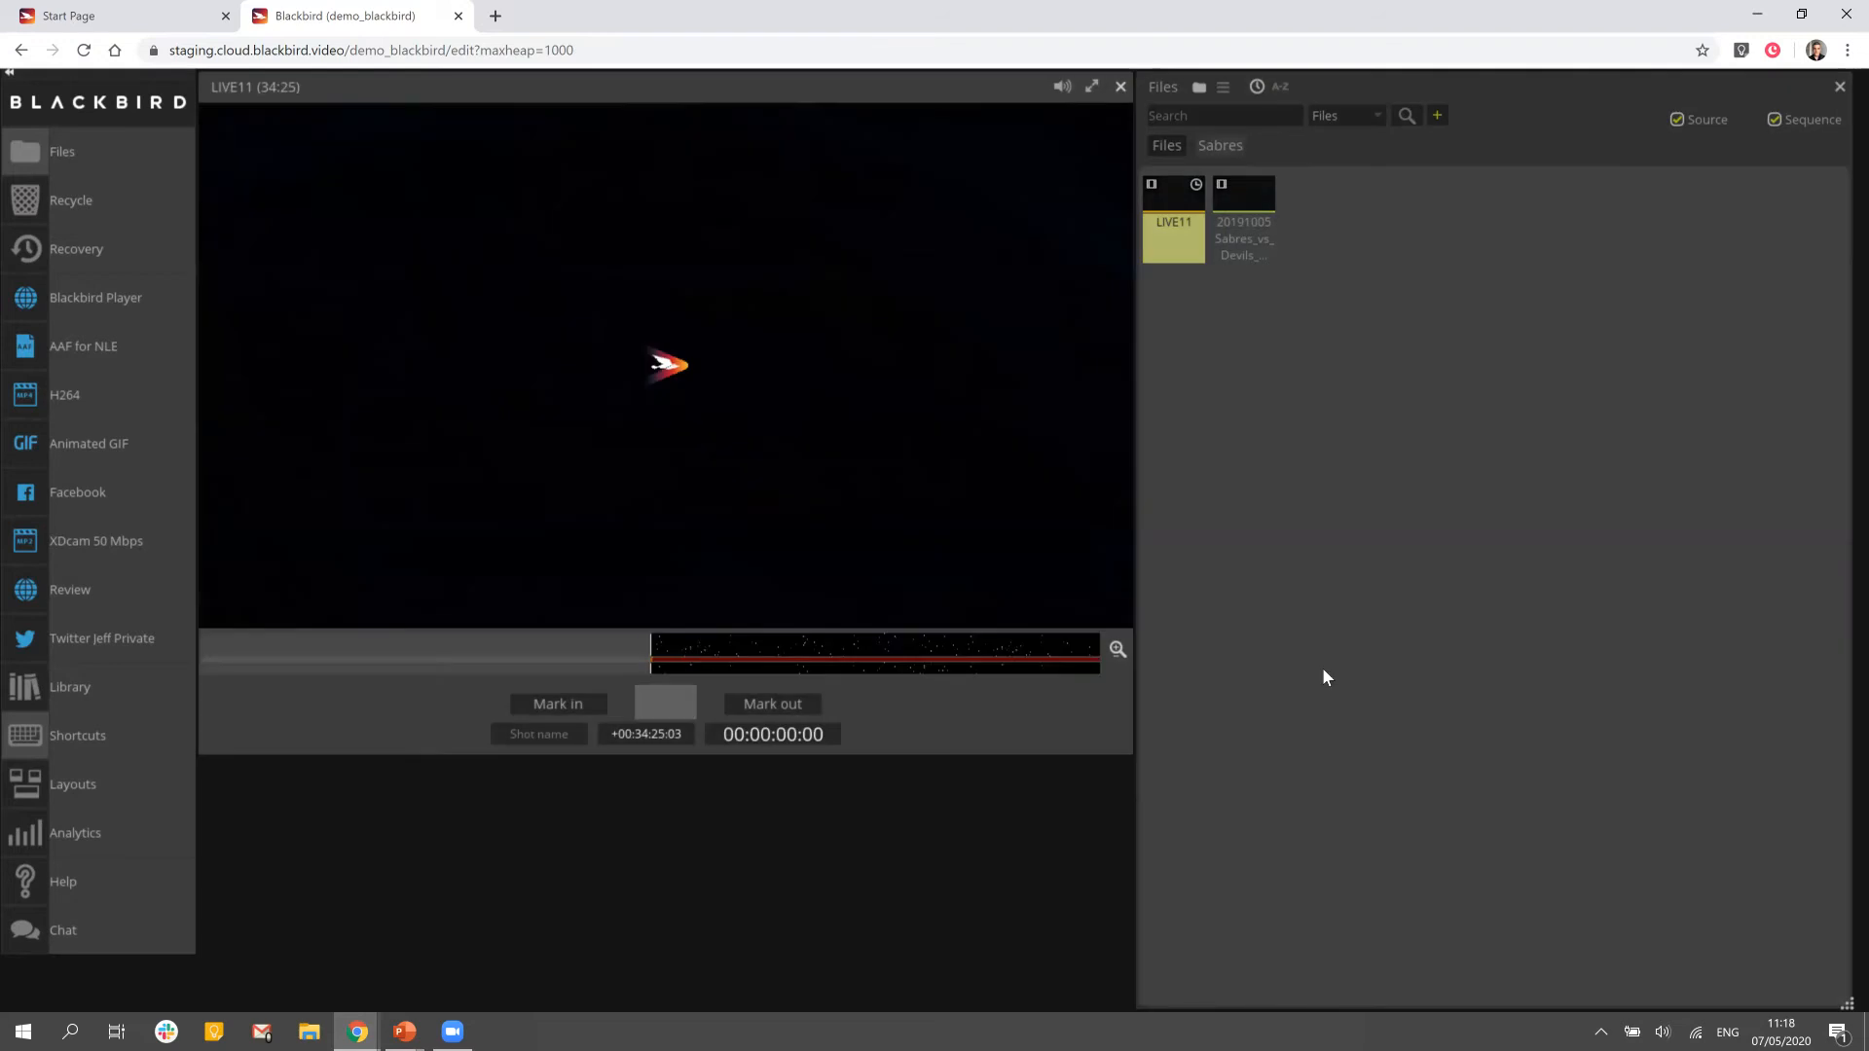
pyautogui.click(697, 662)
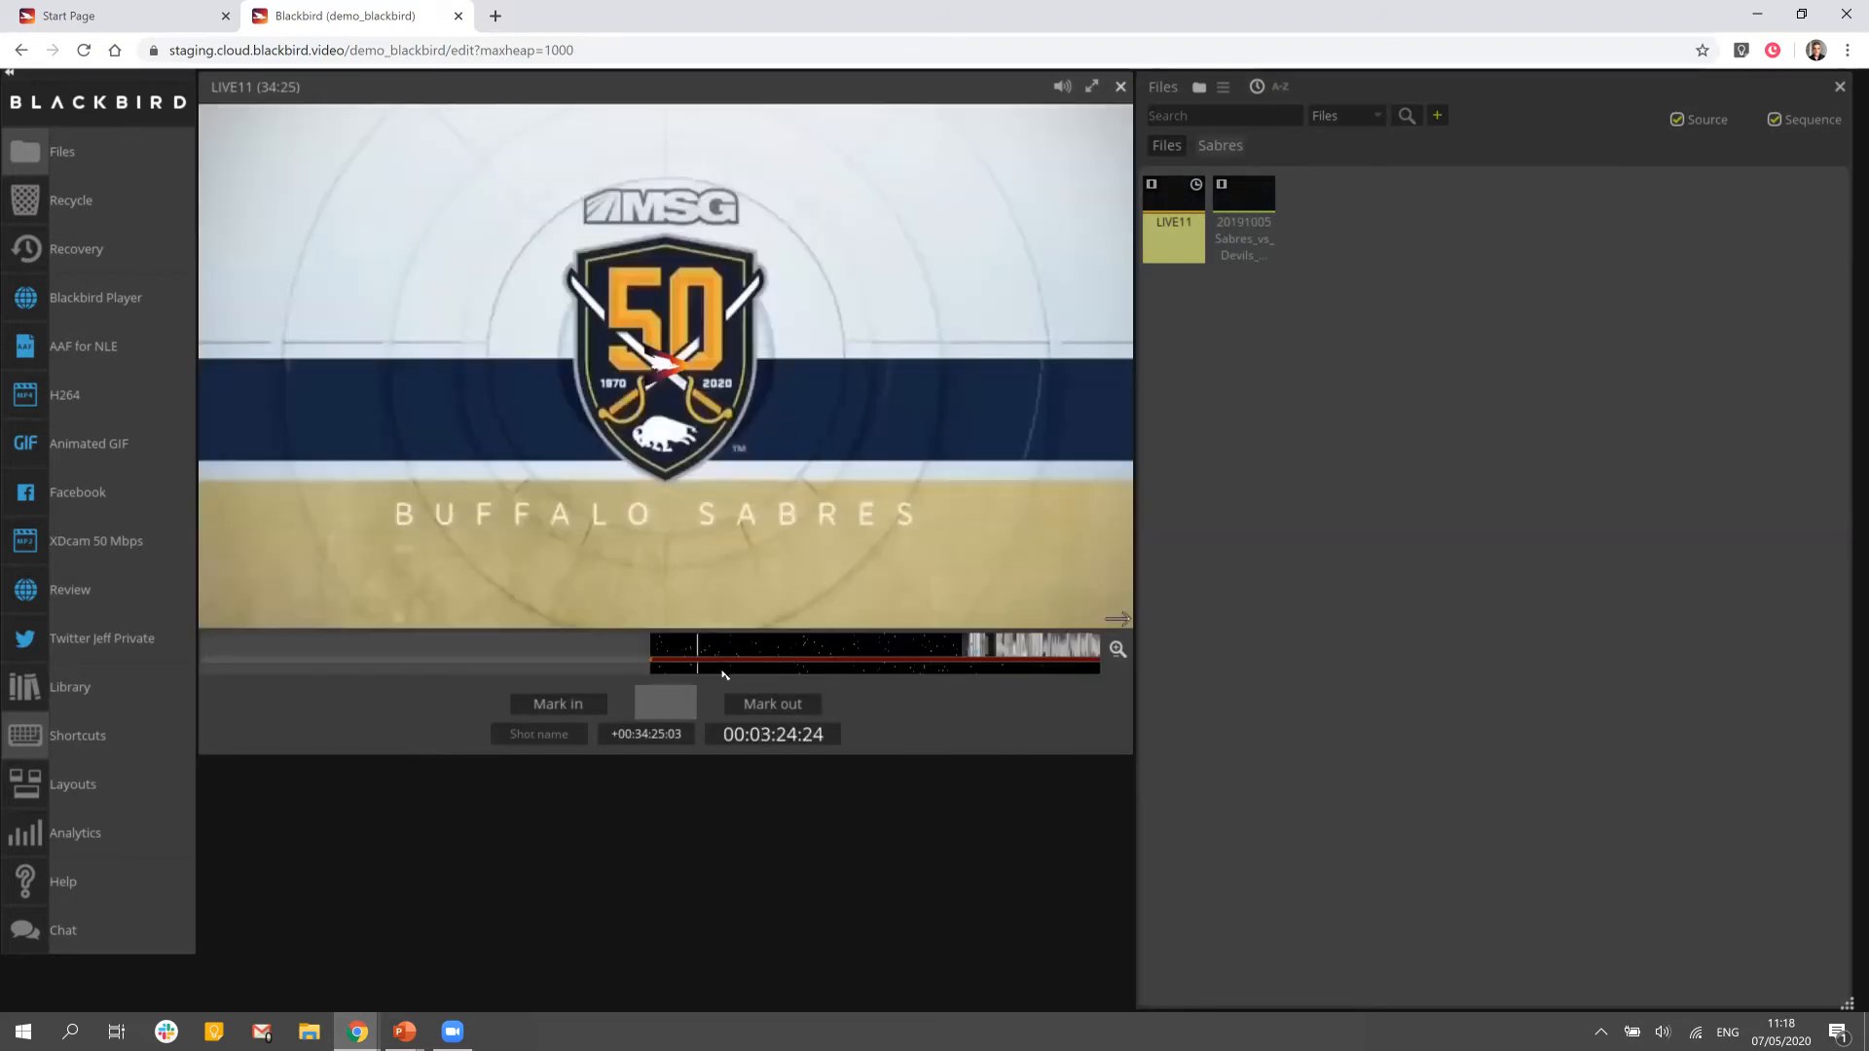
pyautogui.press('End')
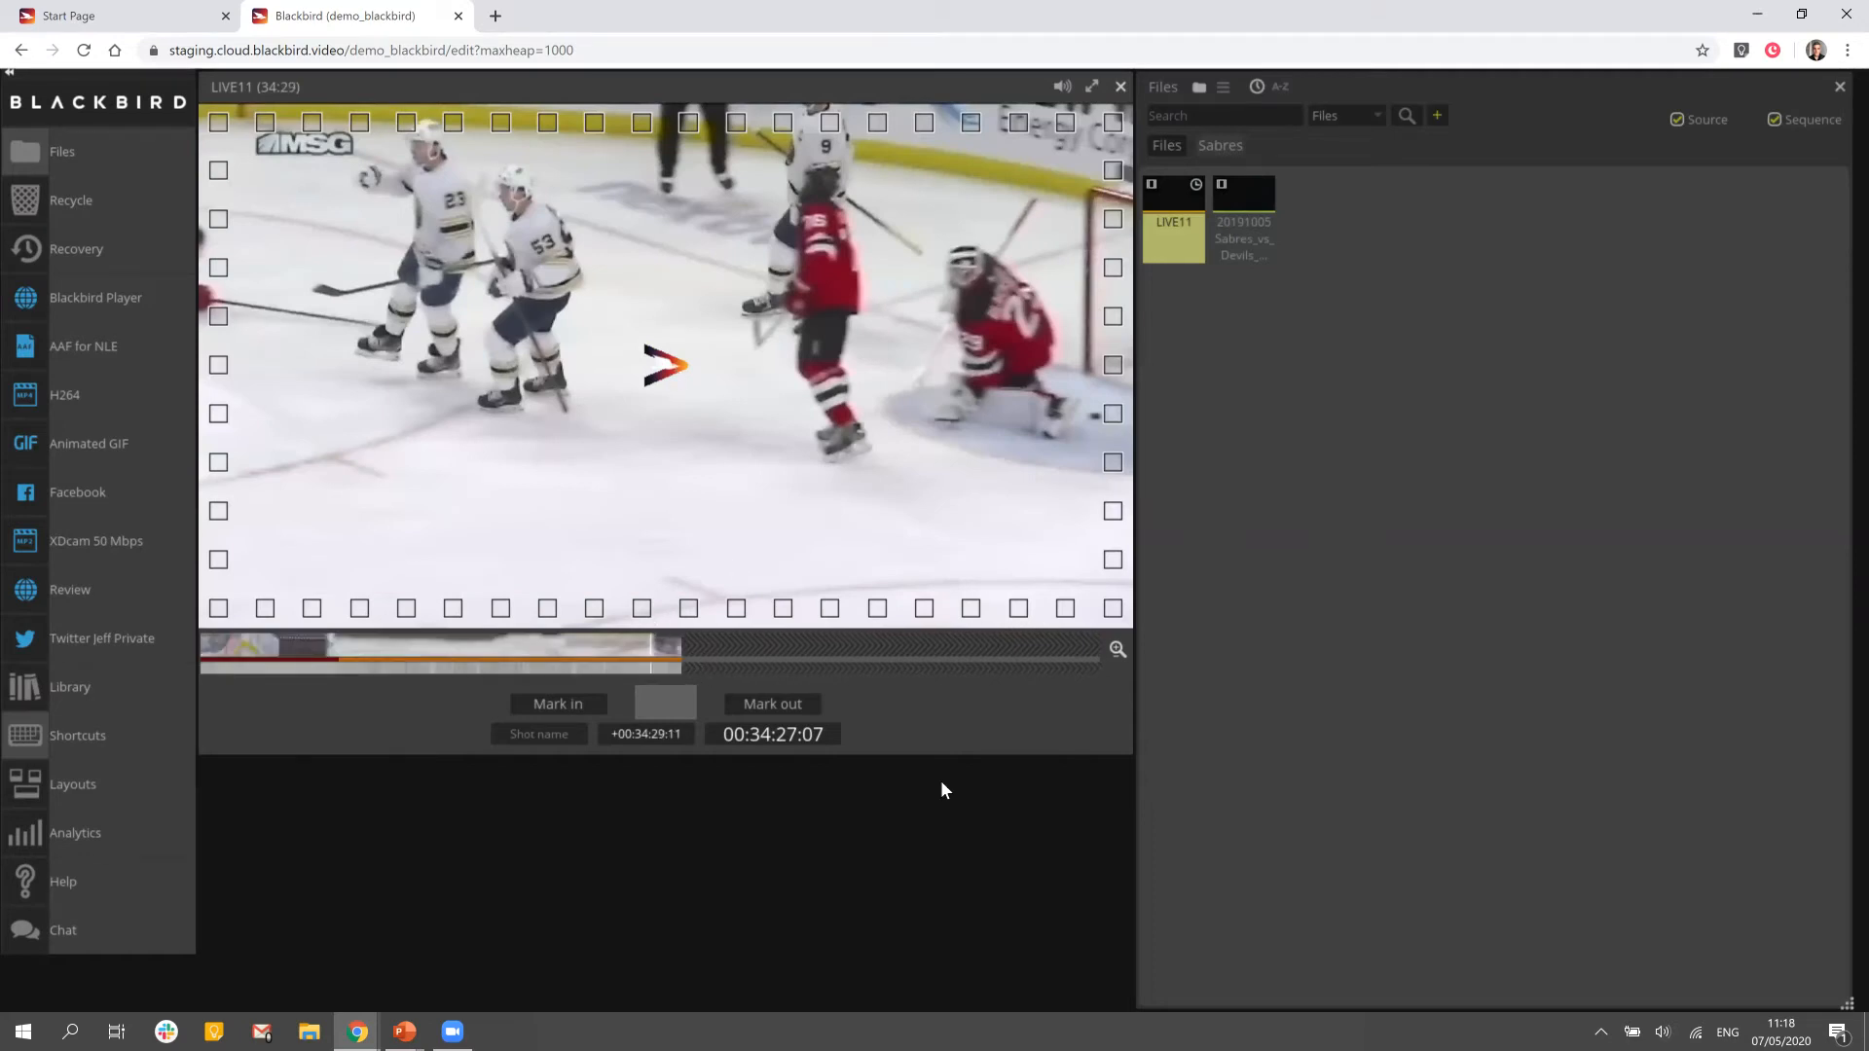
pyautogui.click(652, 654)
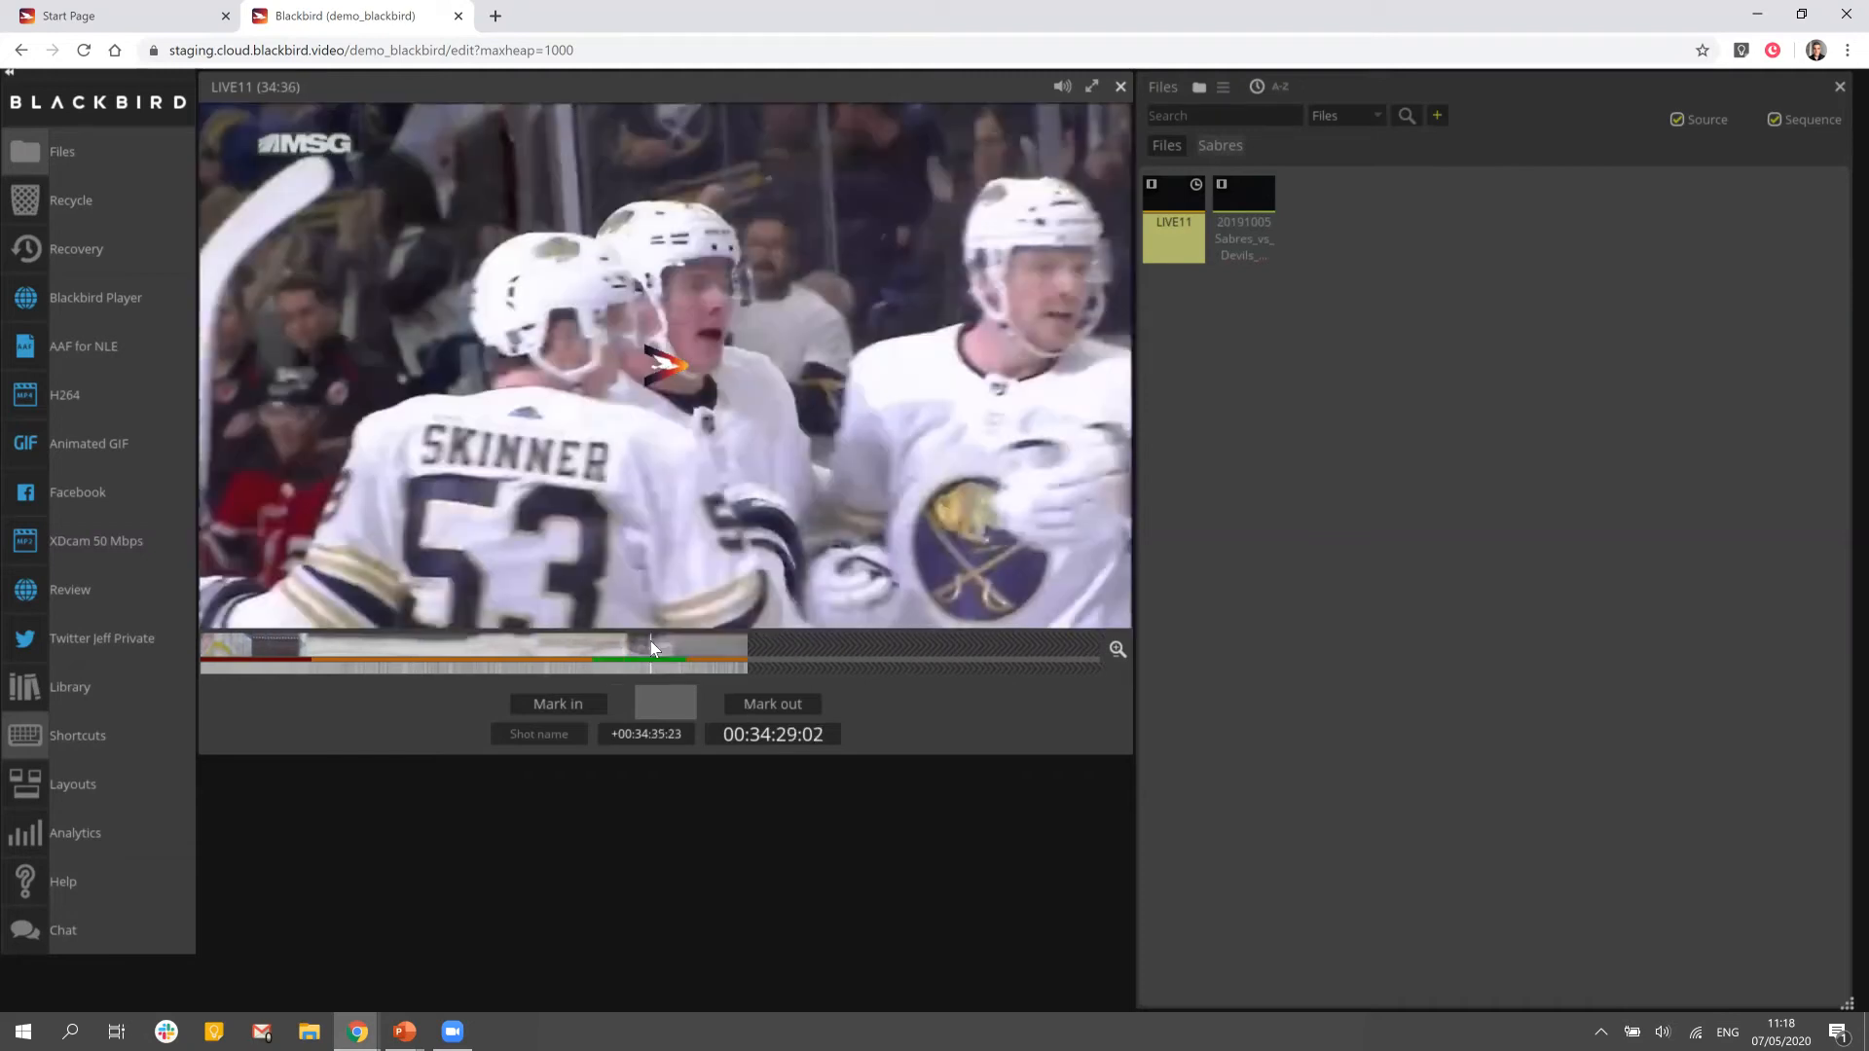
pyautogui.press('space')
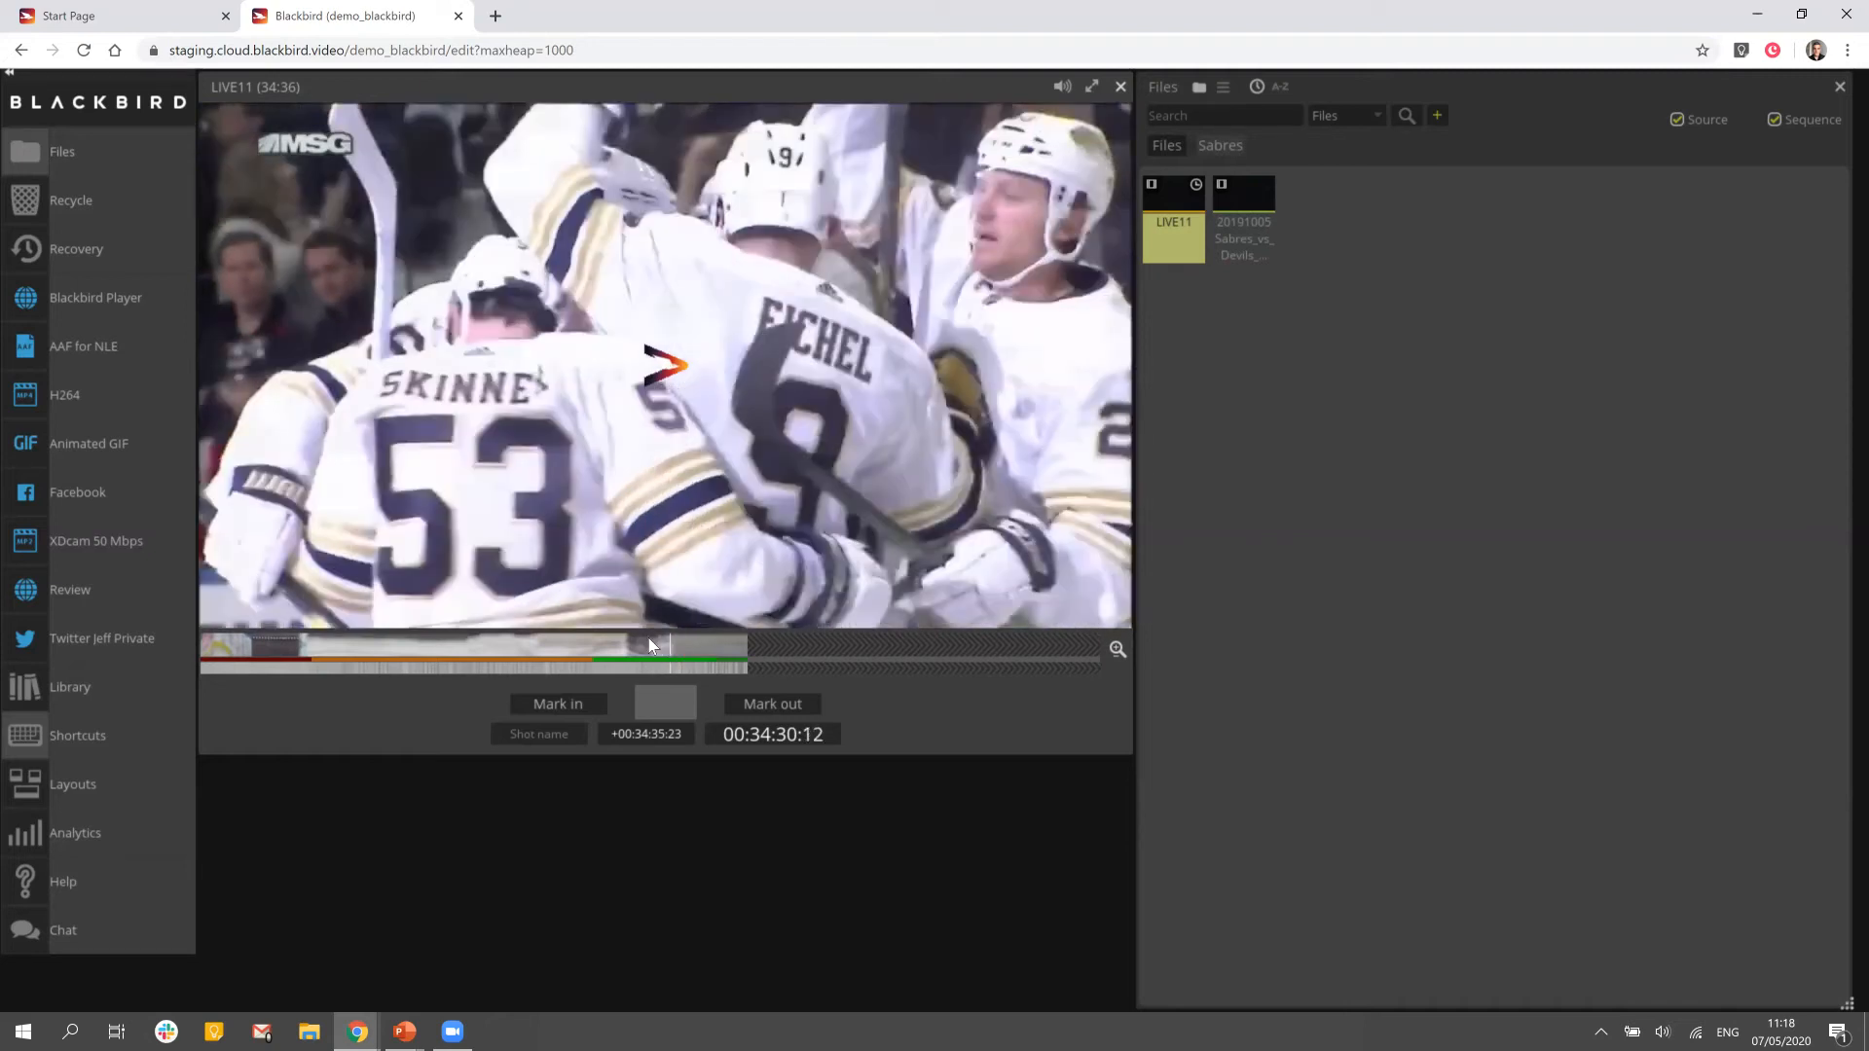
# Scrub LIVE11 to the players' bench shot at about 00:34:33 and play on from there
pyautogui.click(1164, 244)
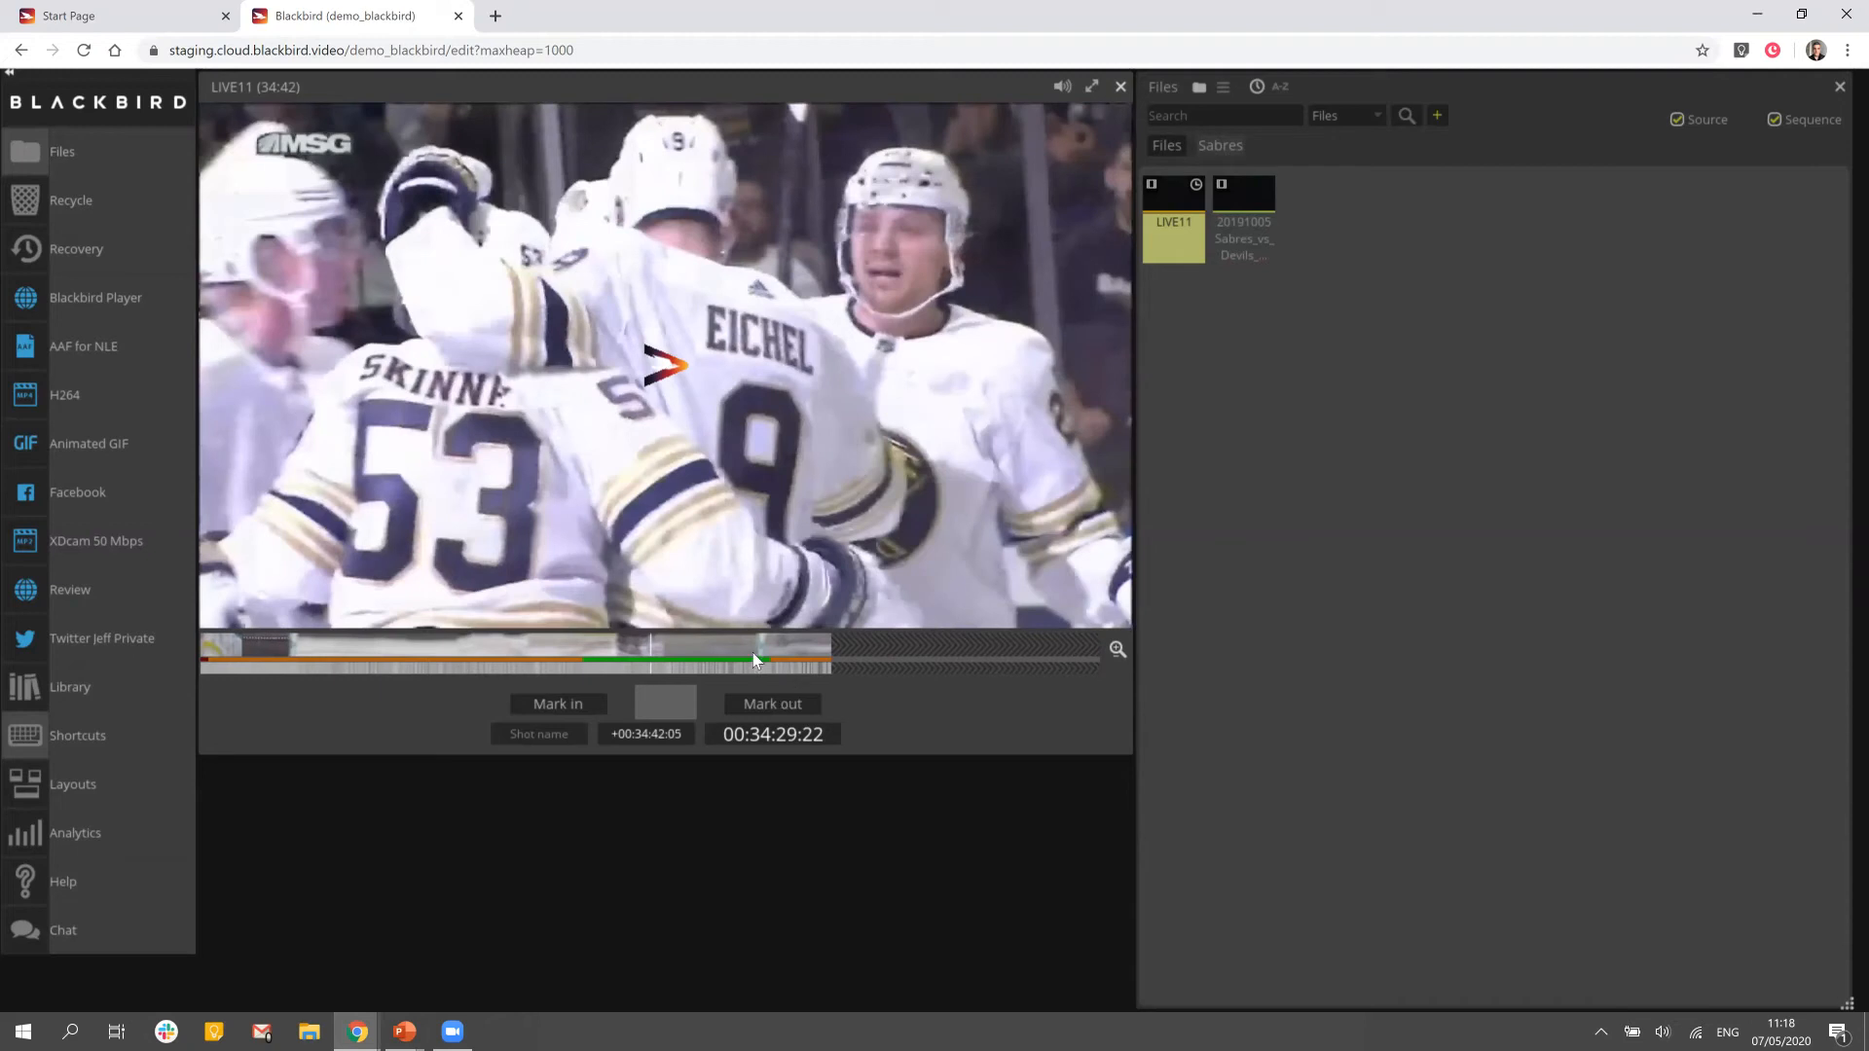
pyautogui.moveTo(751, 652); pyautogui.dragTo(713, 644)
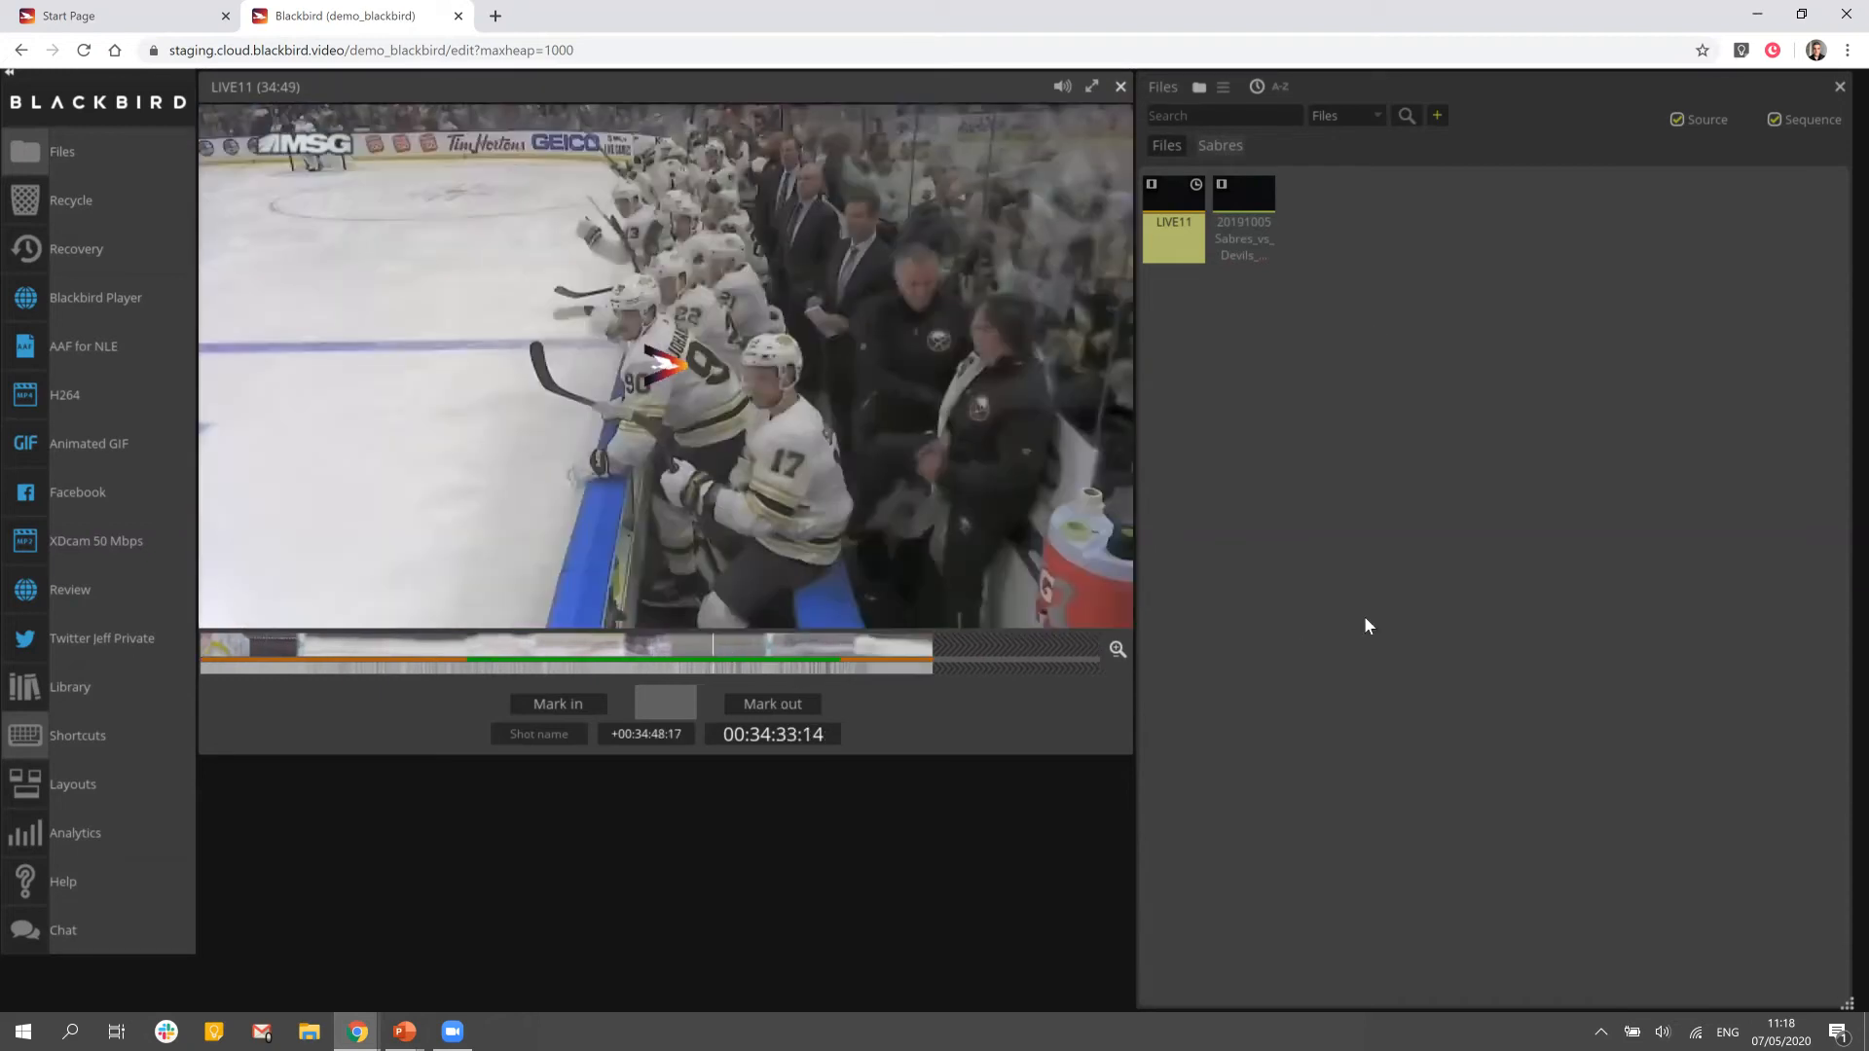
pyautogui.press('space')
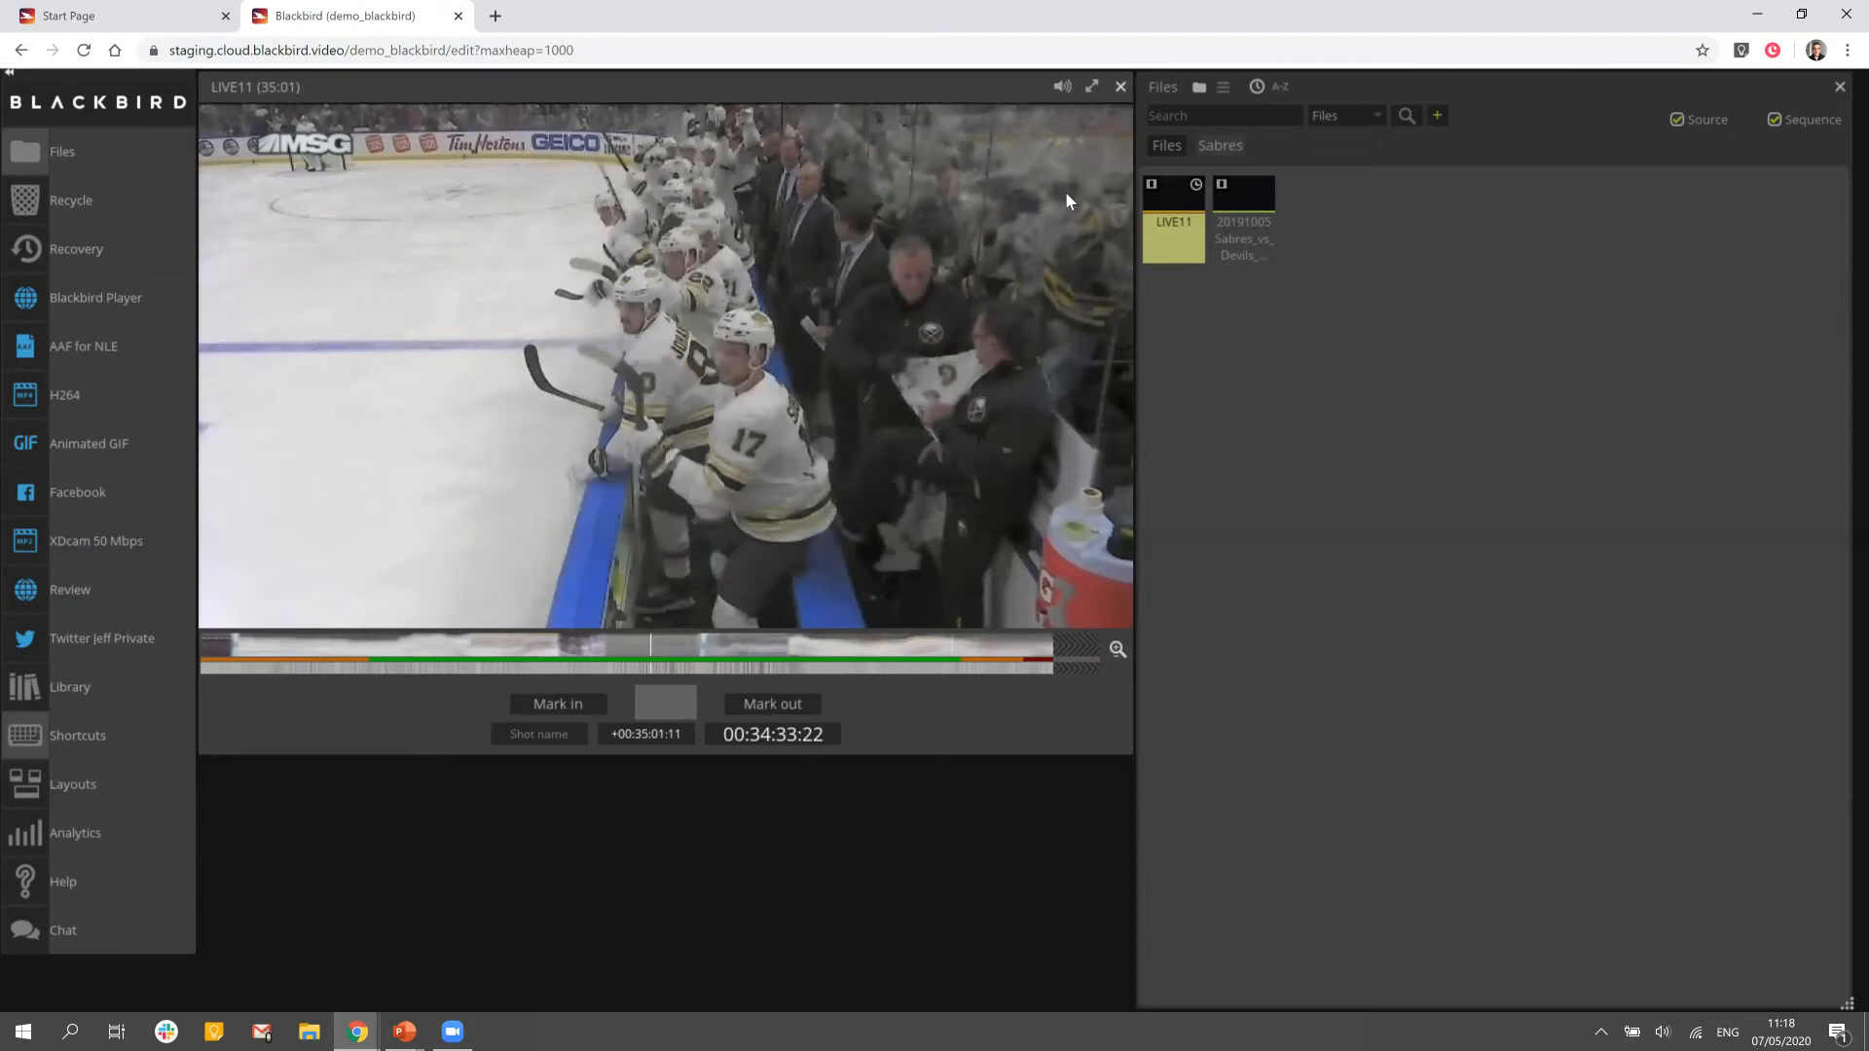
pyautogui.moveTo(1234, 374); pyautogui.dragTo(1227, 372)
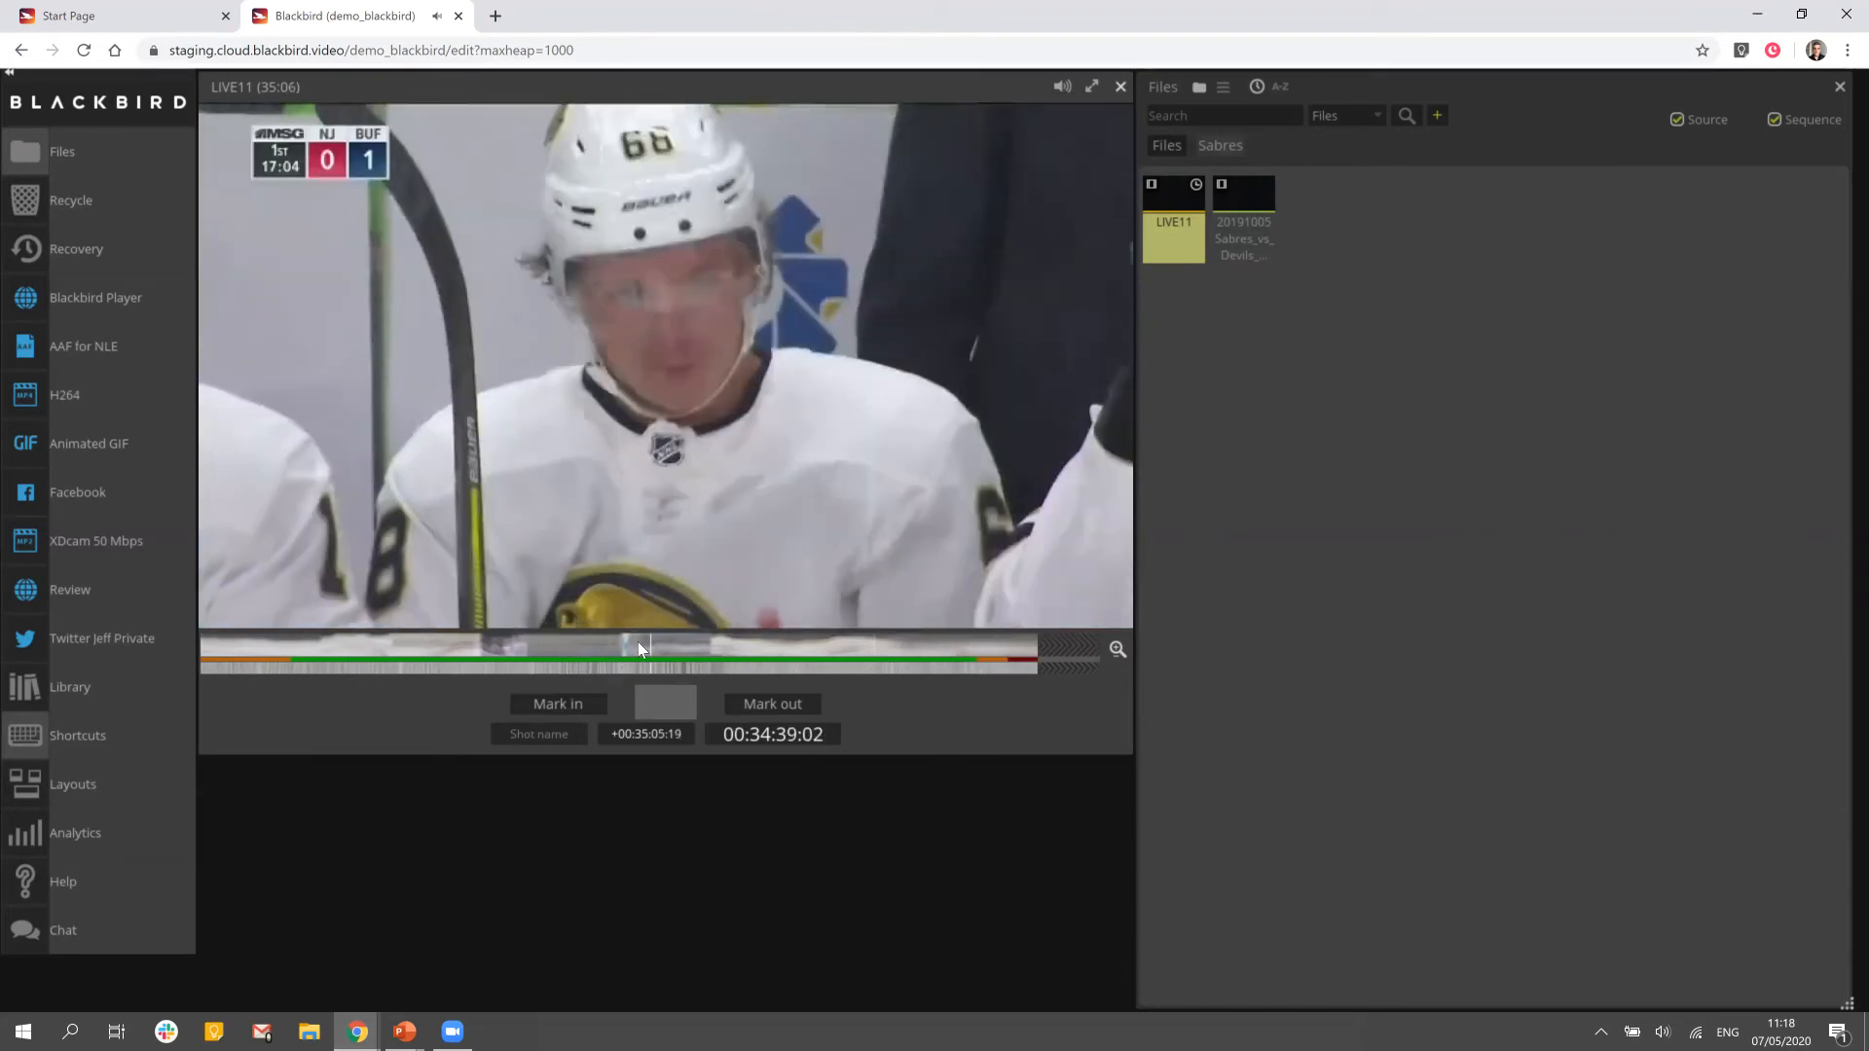
# Mark a clip of about 4 seconds in LIVE11, send it to Facebook publishing and choose a Published option
pyautogui.moveTo(619, 662); pyautogui.dragTo(586, 650)
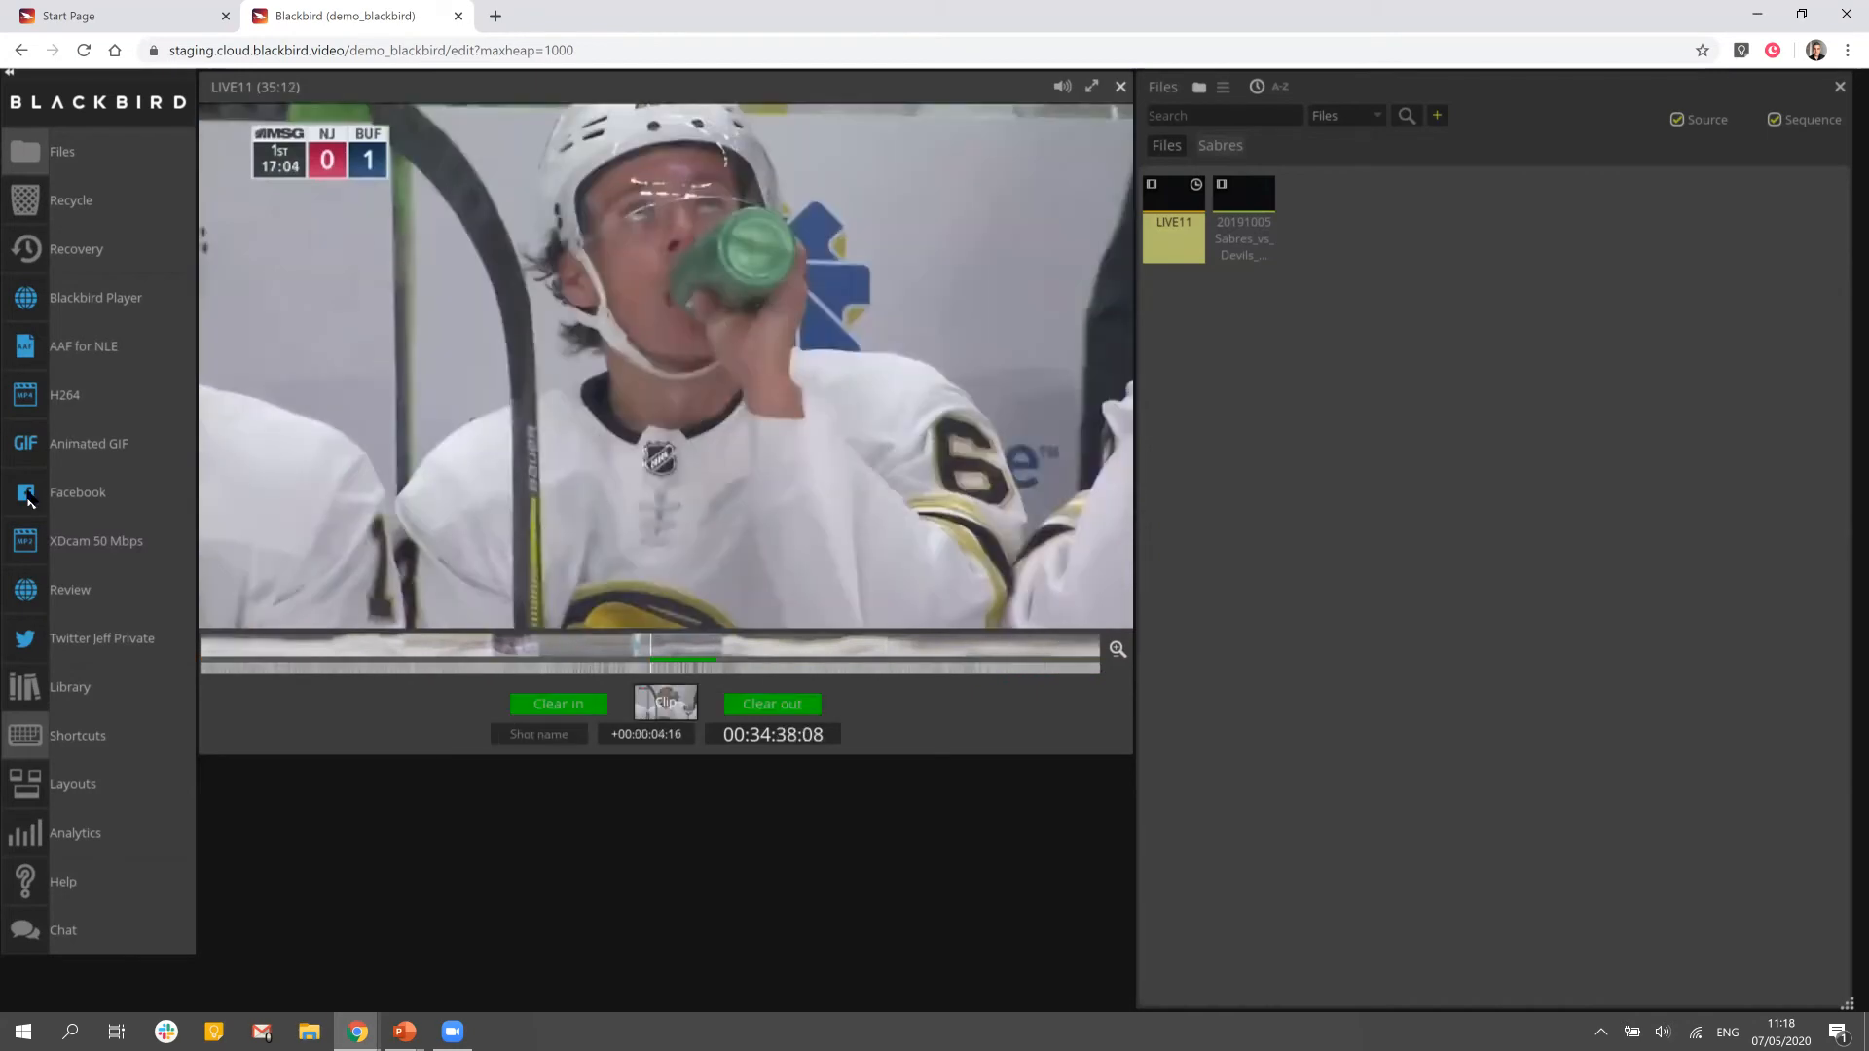
pyautogui.moveTo(666, 702); pyautogui.dragTo(37, 531)
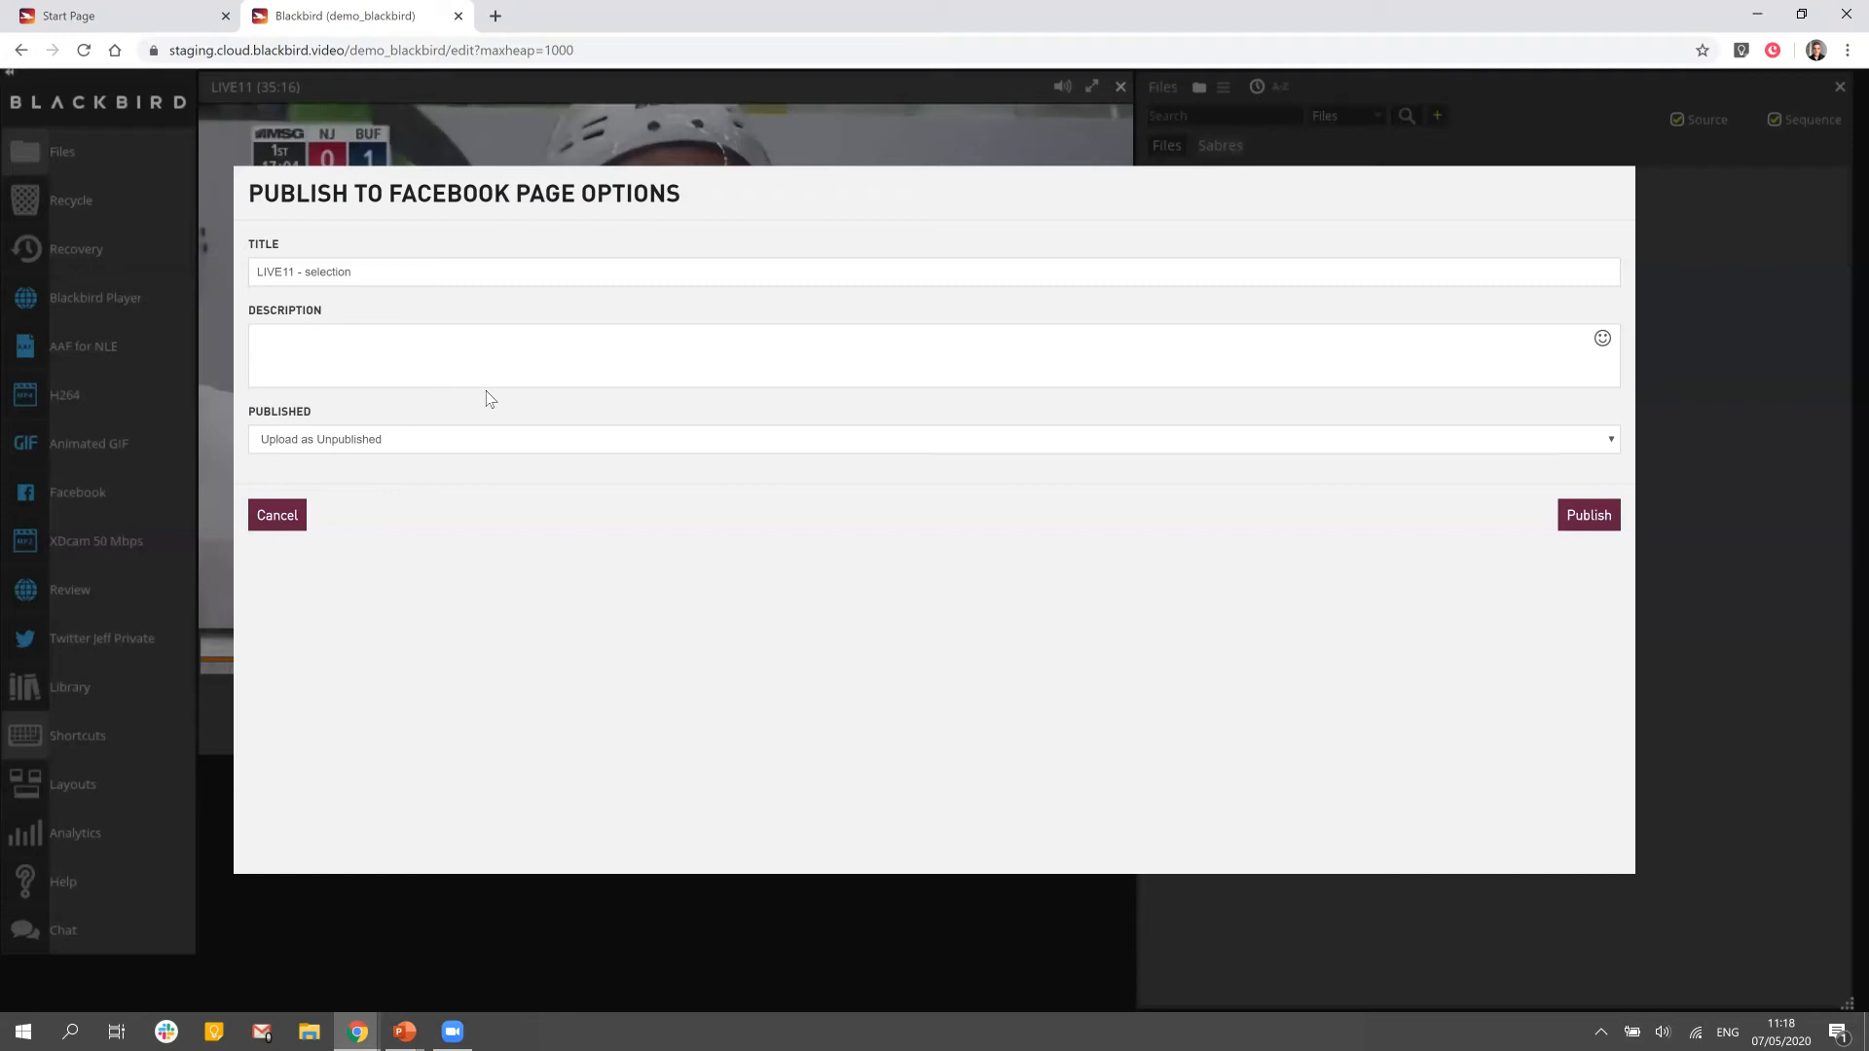
pyautogui.click(430, 441)
pyautogui.click(454, 586)
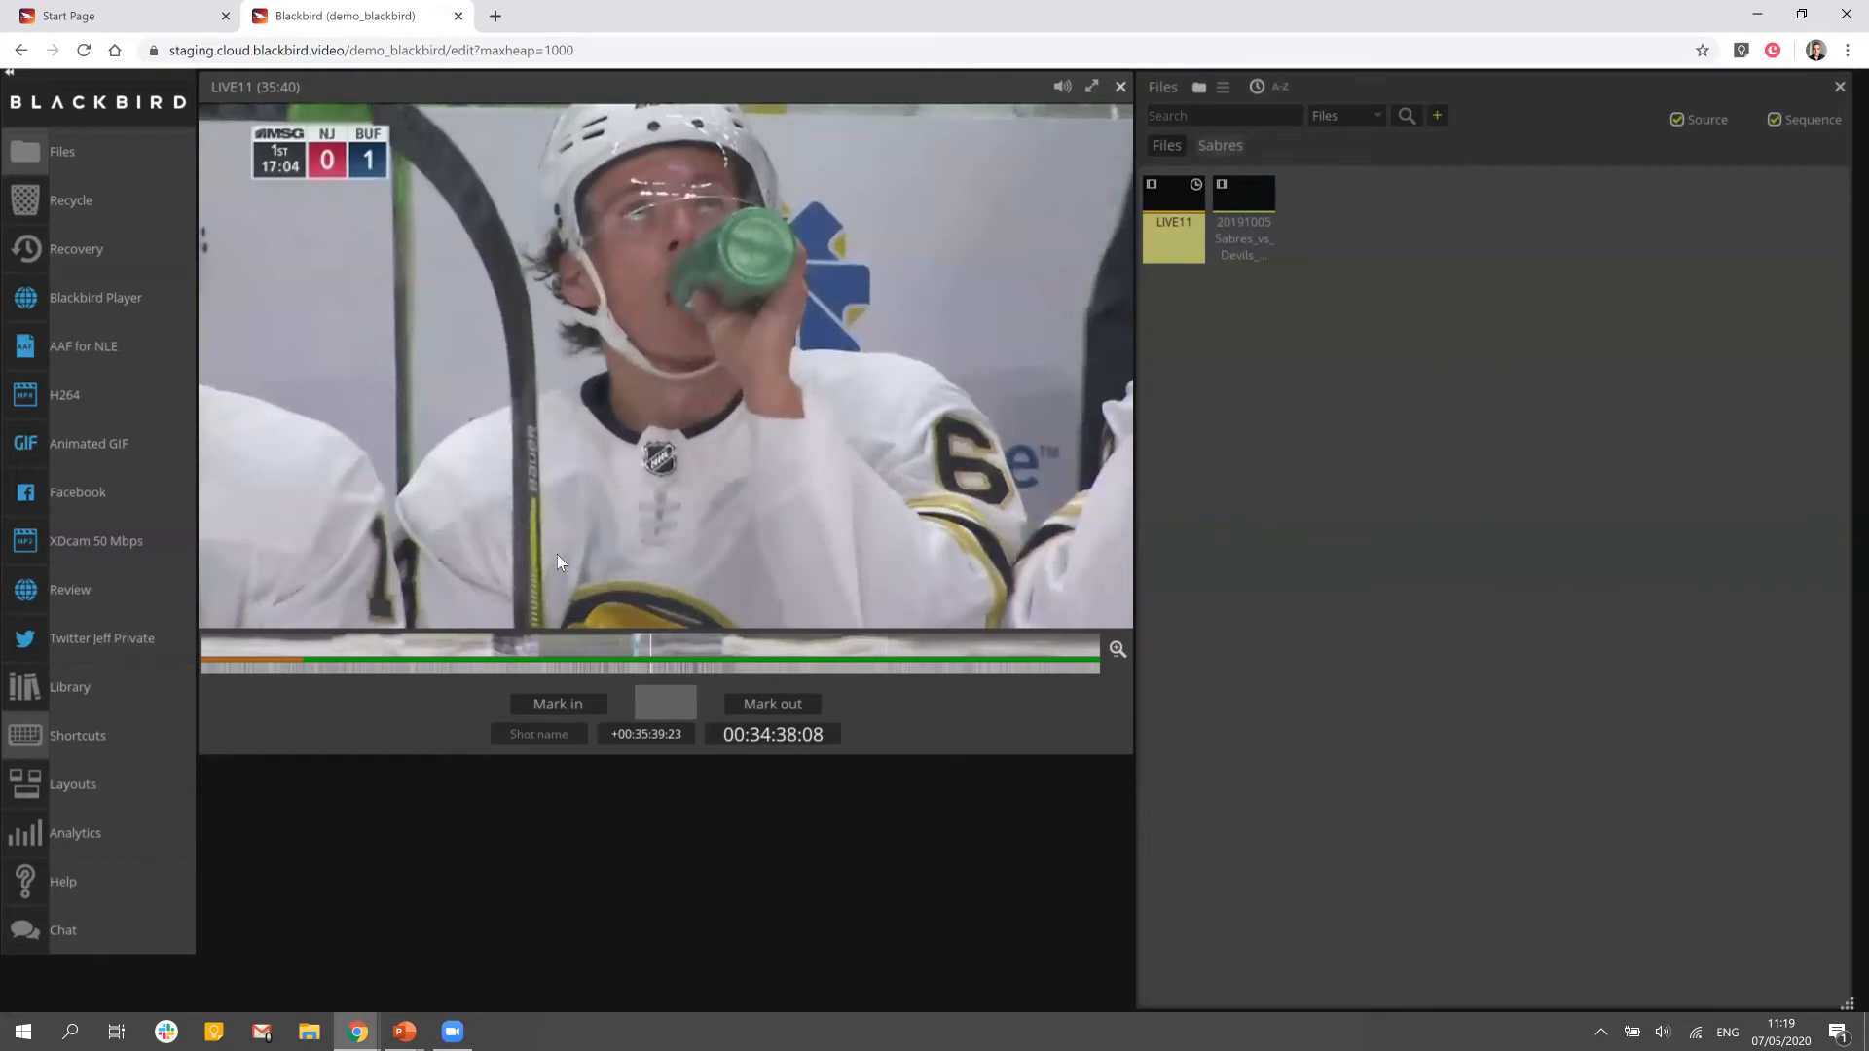
# Switch to the layout with source, sequence and story windows, and add a 4-second LIVE11 bench clip to the story
pyautogui.click(1359, 747)
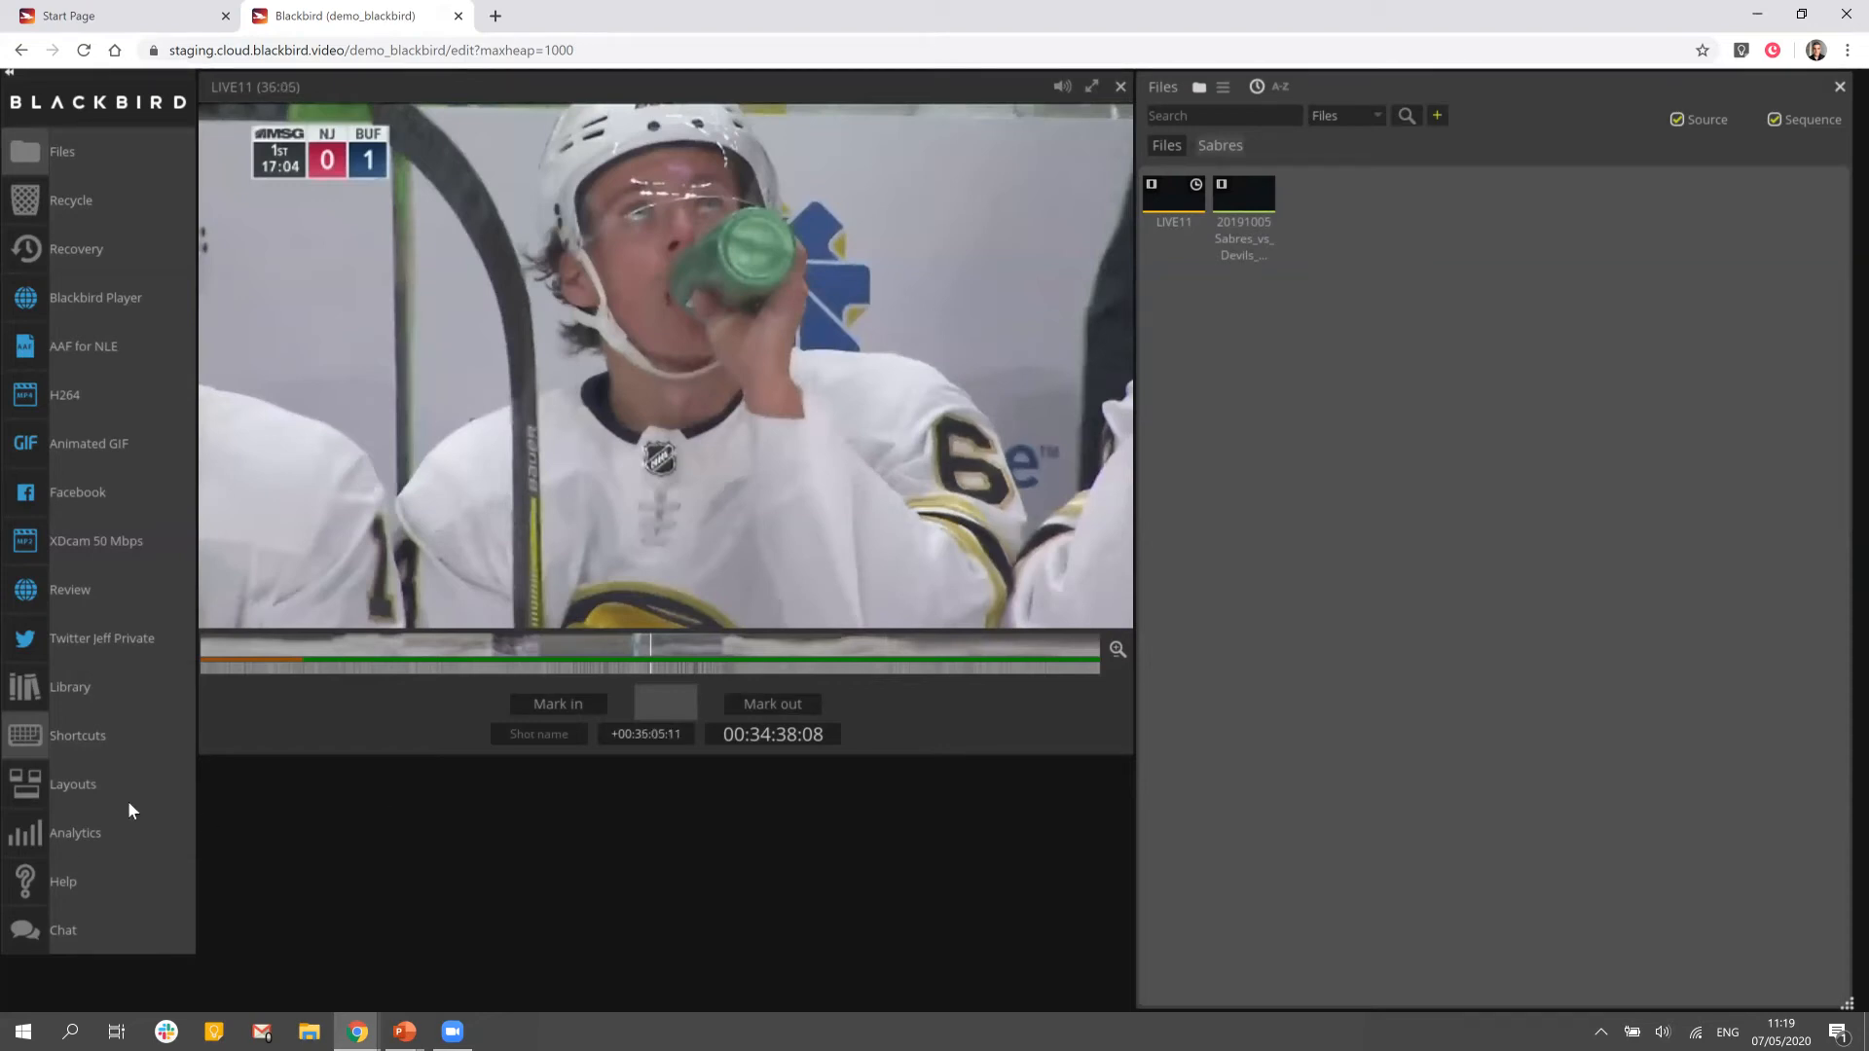
pyautogui.click(27, 789)
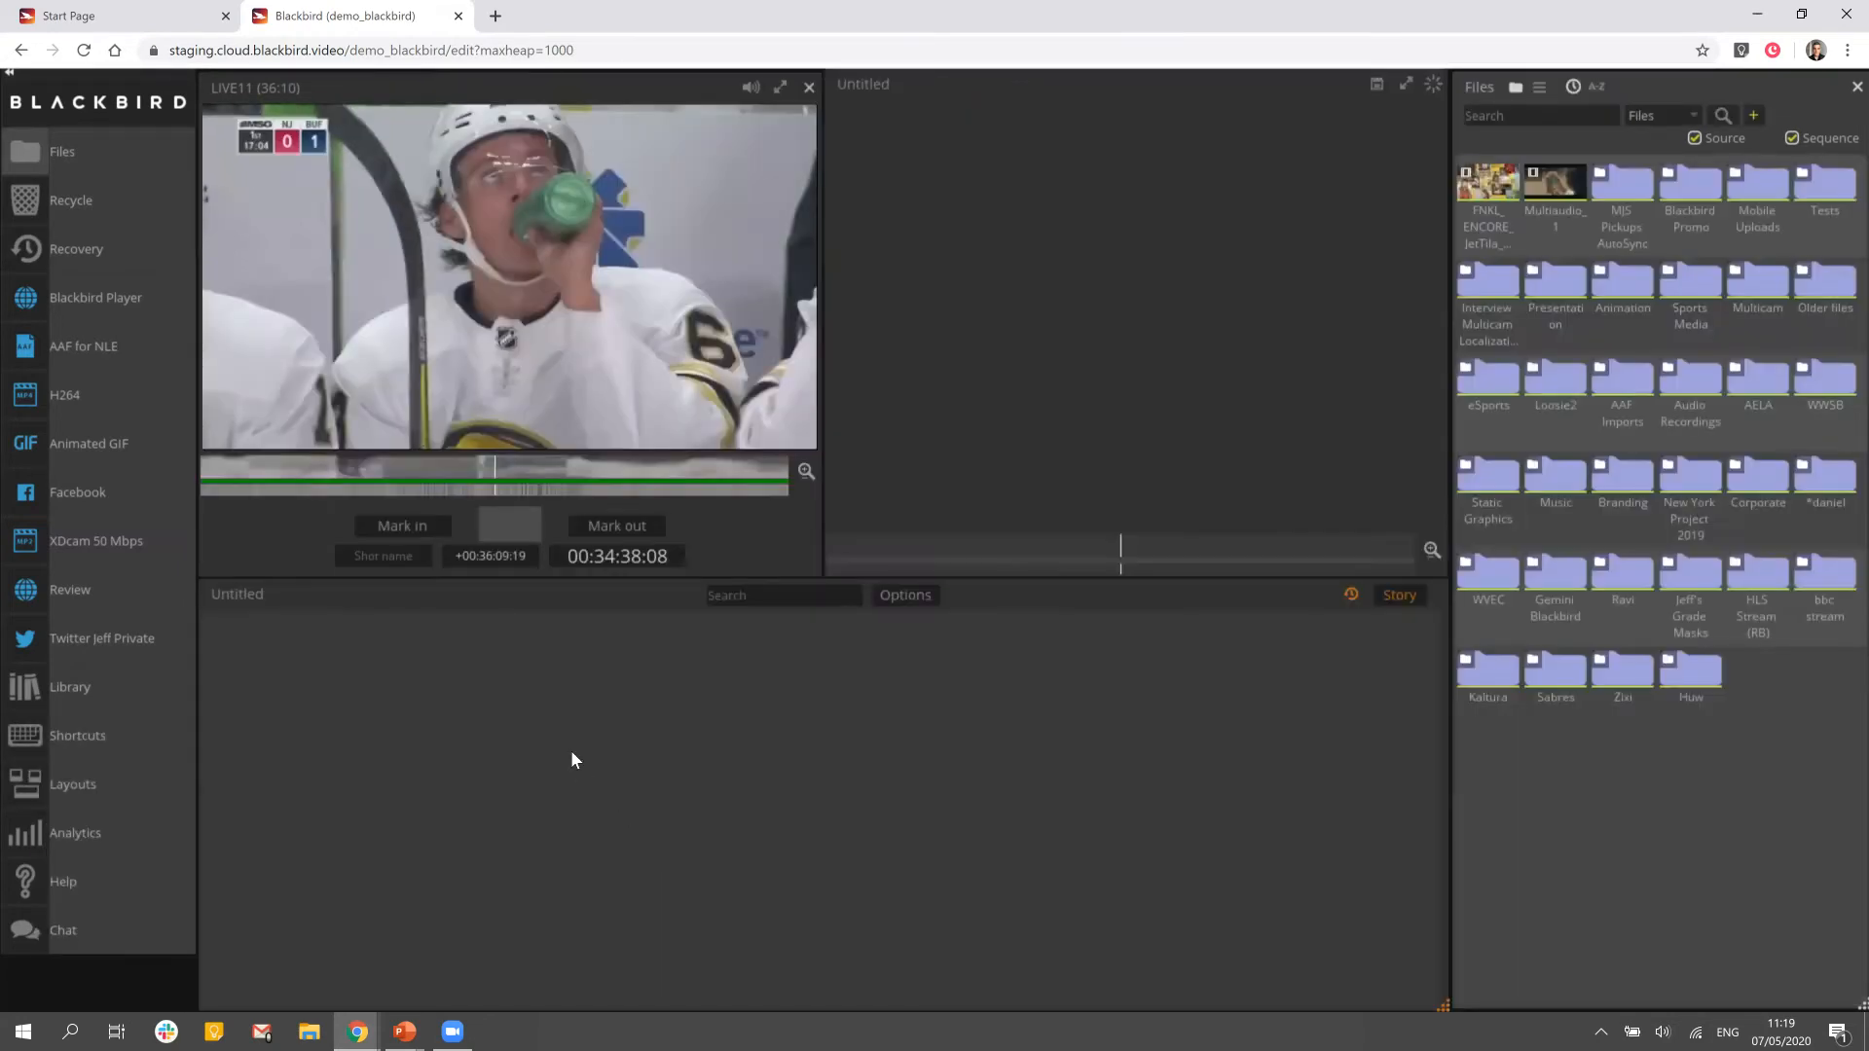
pyautogui.click(494, 475)
pyautogui.moveTo(523, 527); pyautogui.dragTo(644, 756)
# Mark the LIVE11 goalmouth play from 00:32:40:28 to 00:32:44:10 and add it to the sequence as the second clip
pyautogui.scroll(-5, 626, 481)
pyautogui.moveTo(376, 487); pyautogui.dragTo(596, 469)
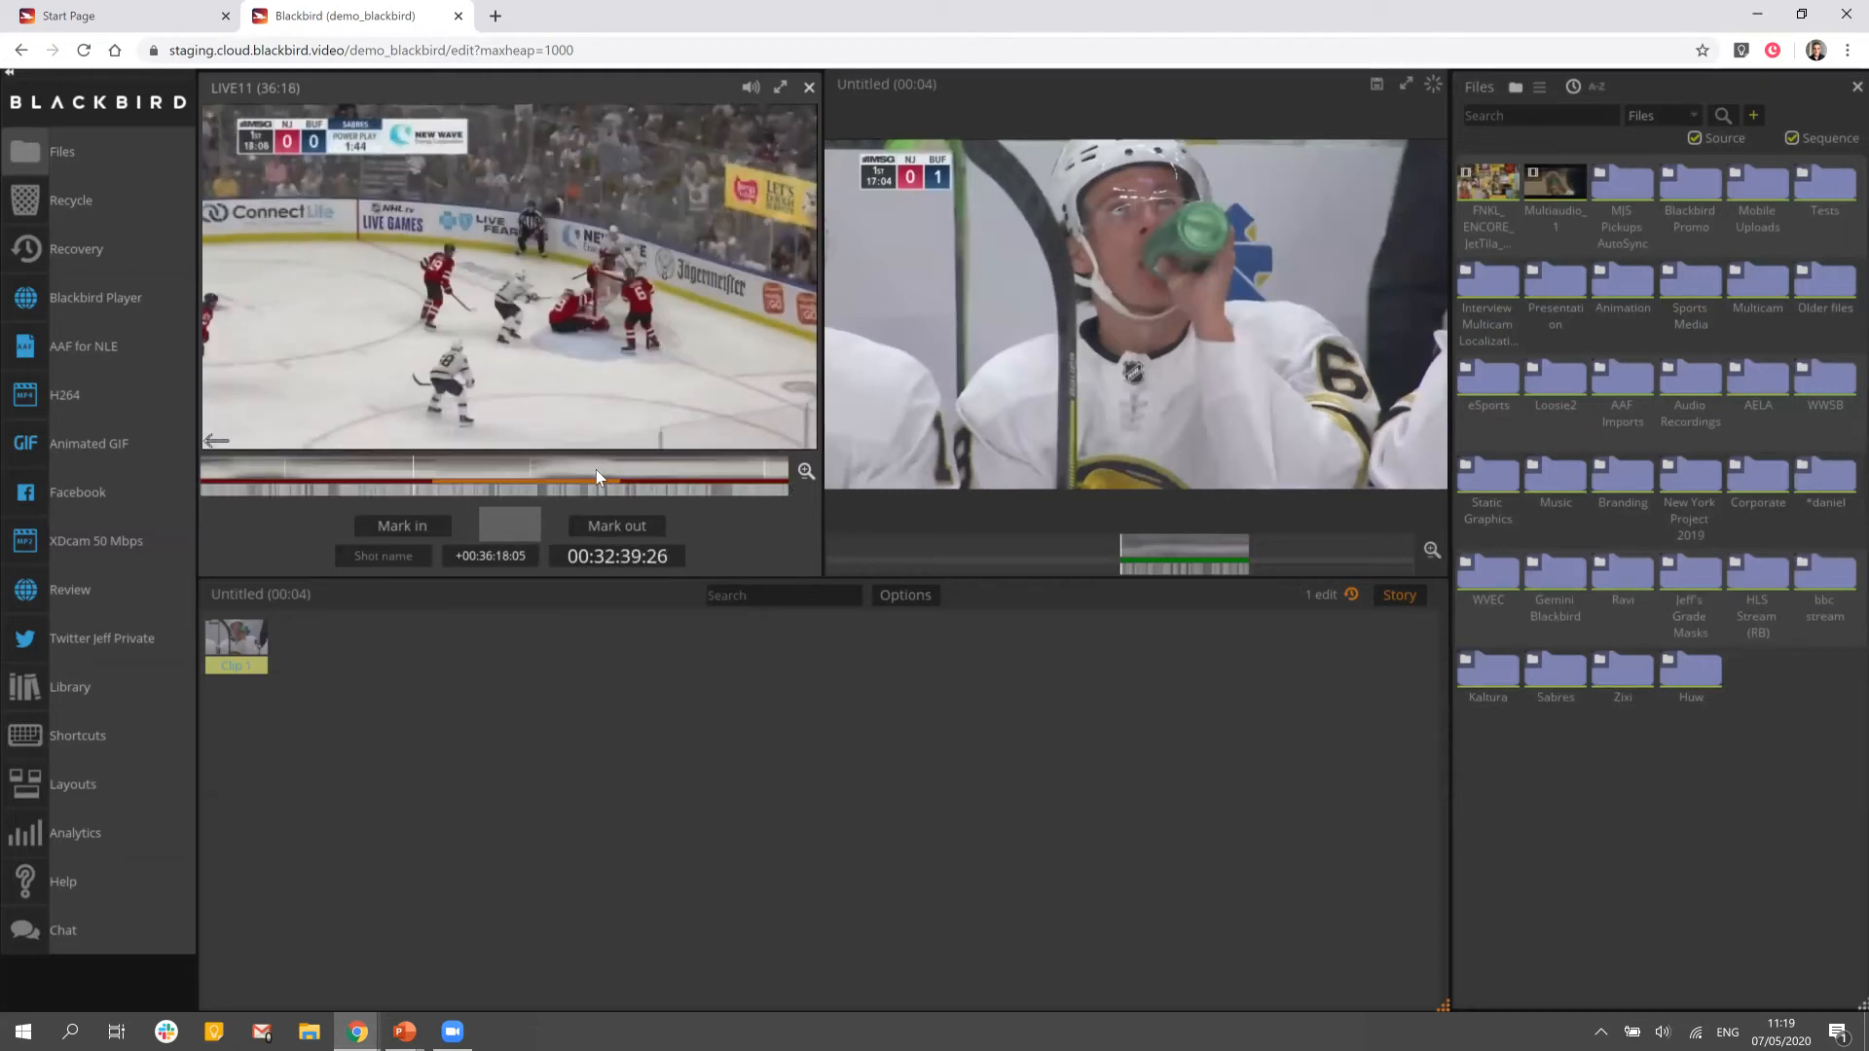
pyautogui.press('i')
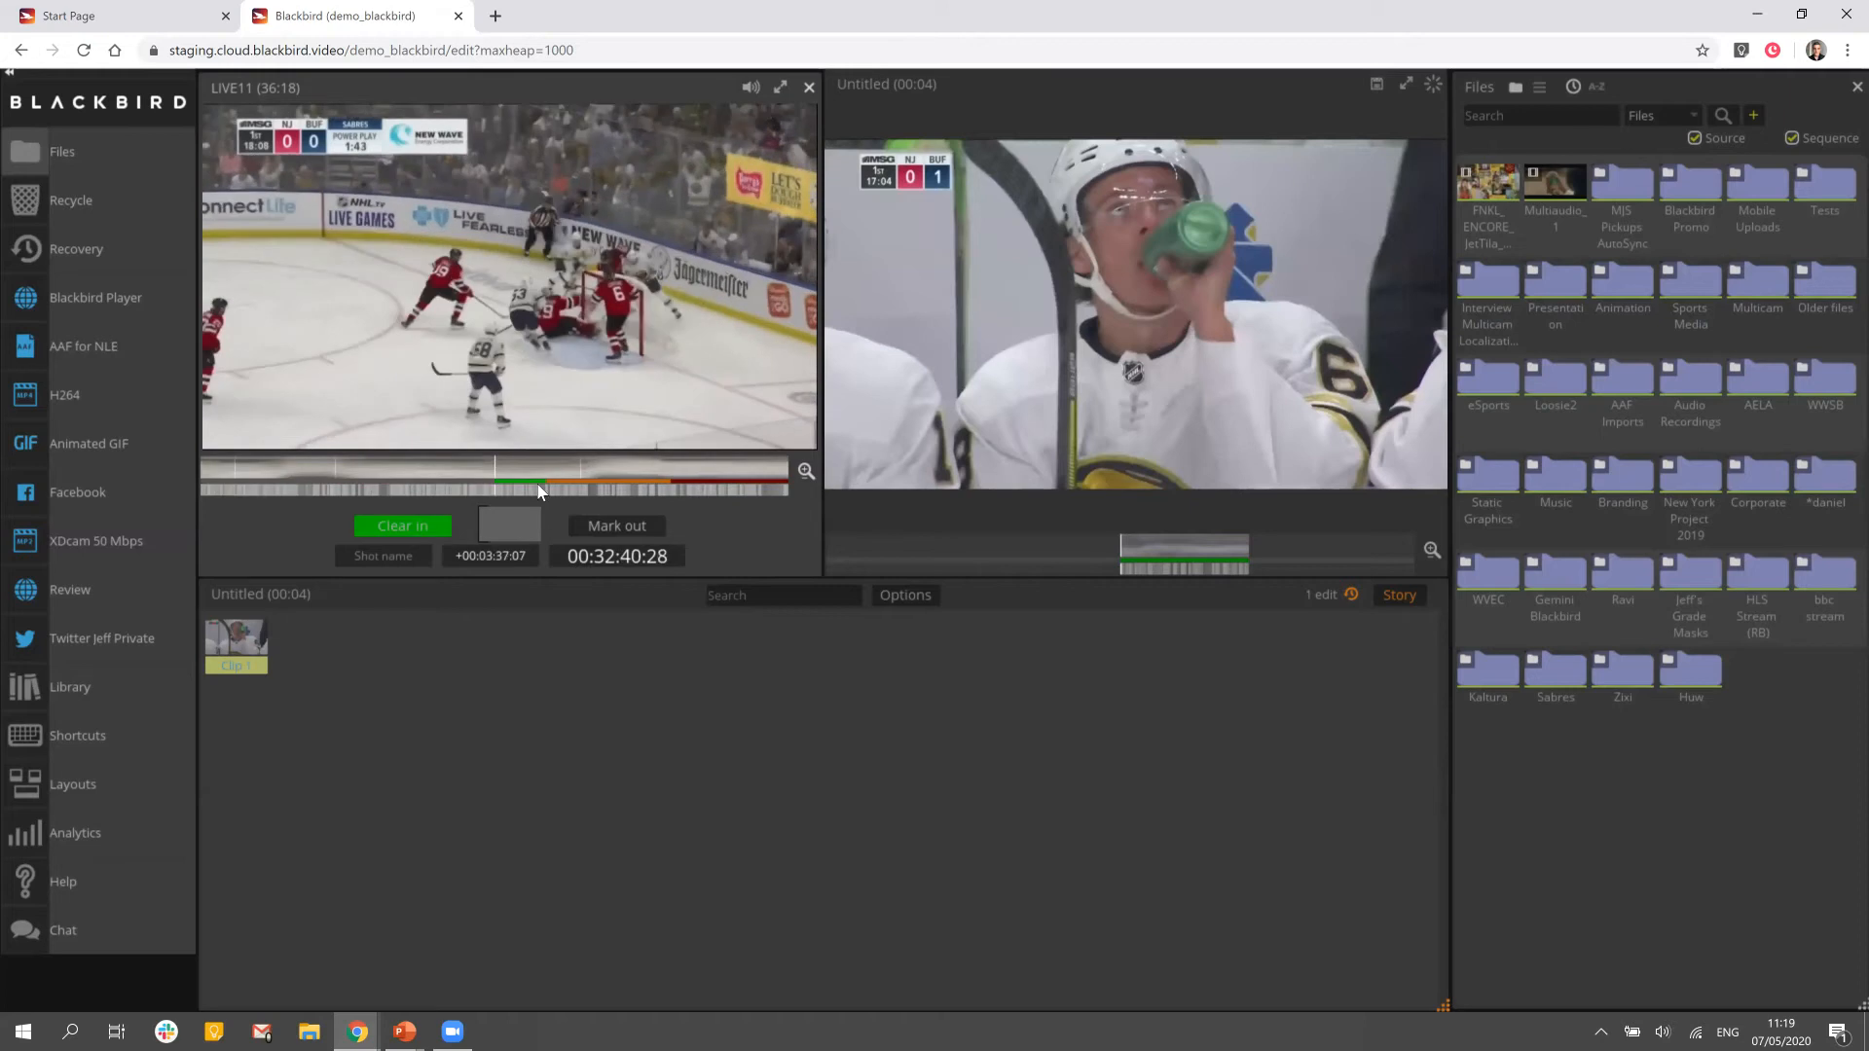
pyautogui.moveTo(541, 492); pyautogui.dragTo(481, 467)
pyautogui.press('o')
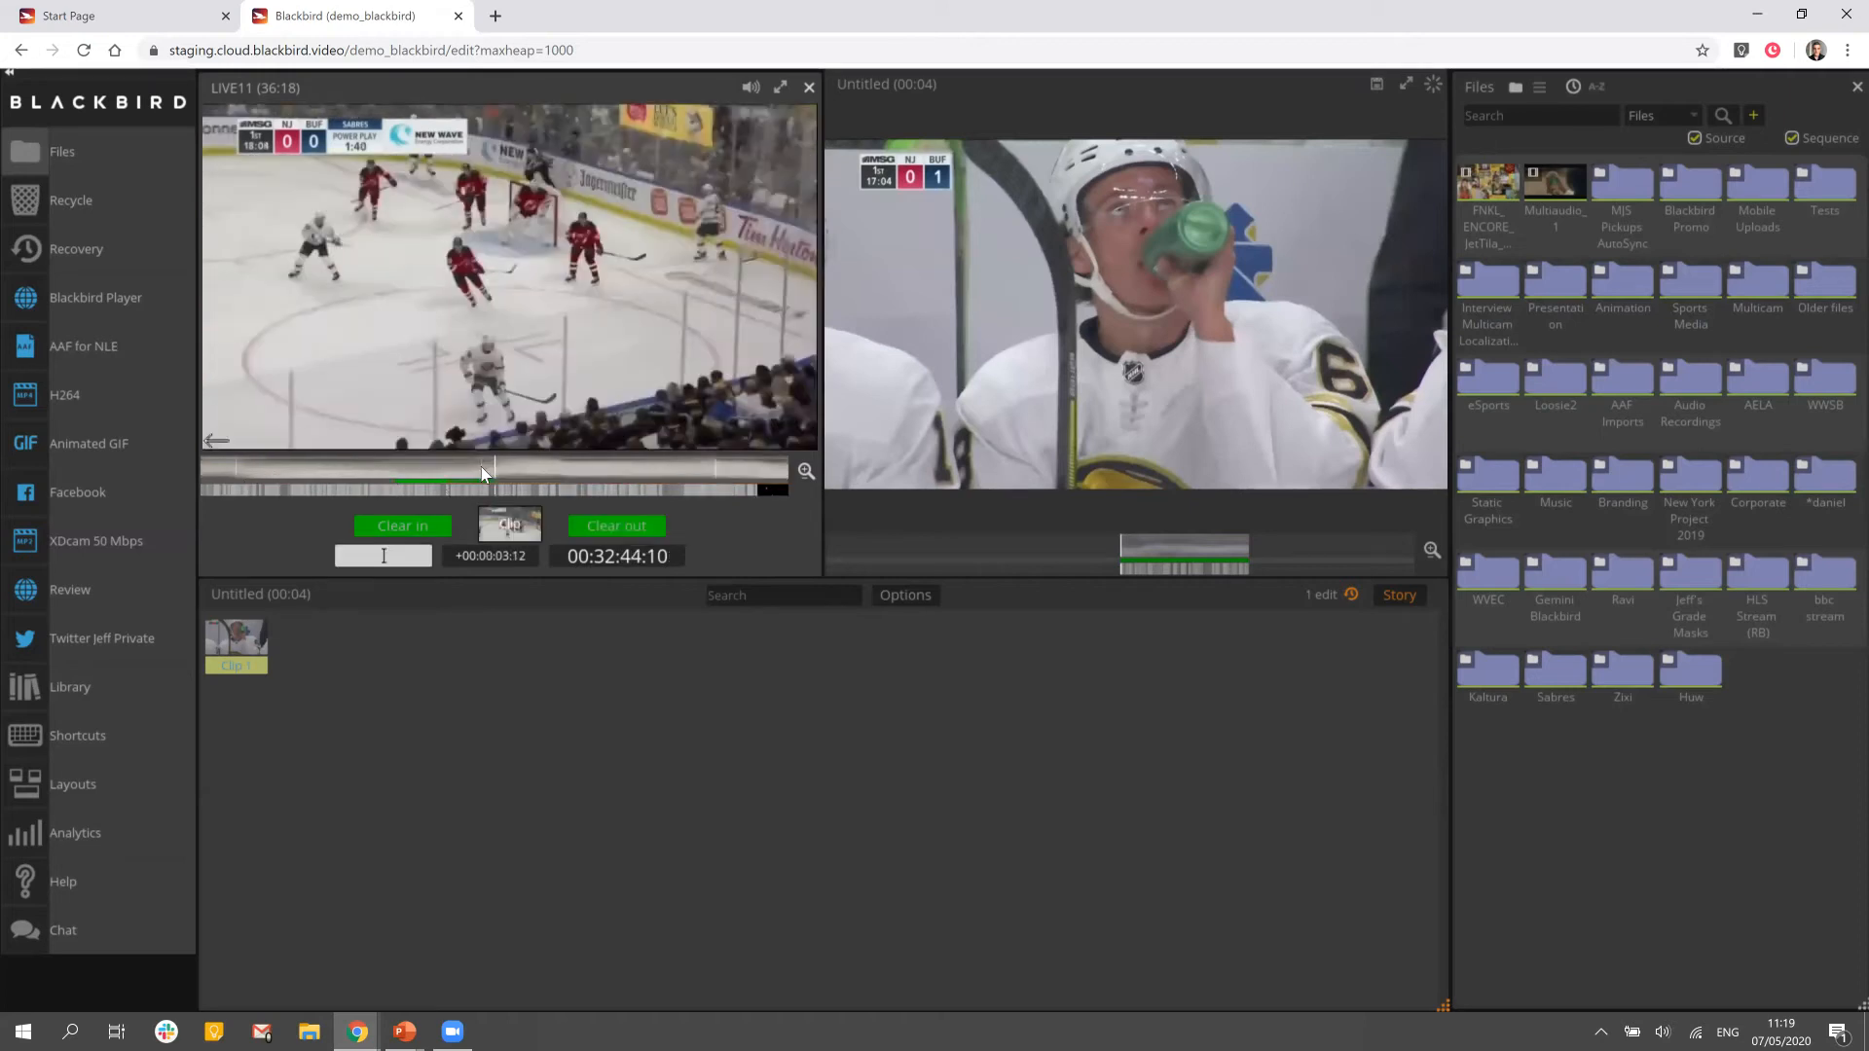
pyautogui.press('Return')
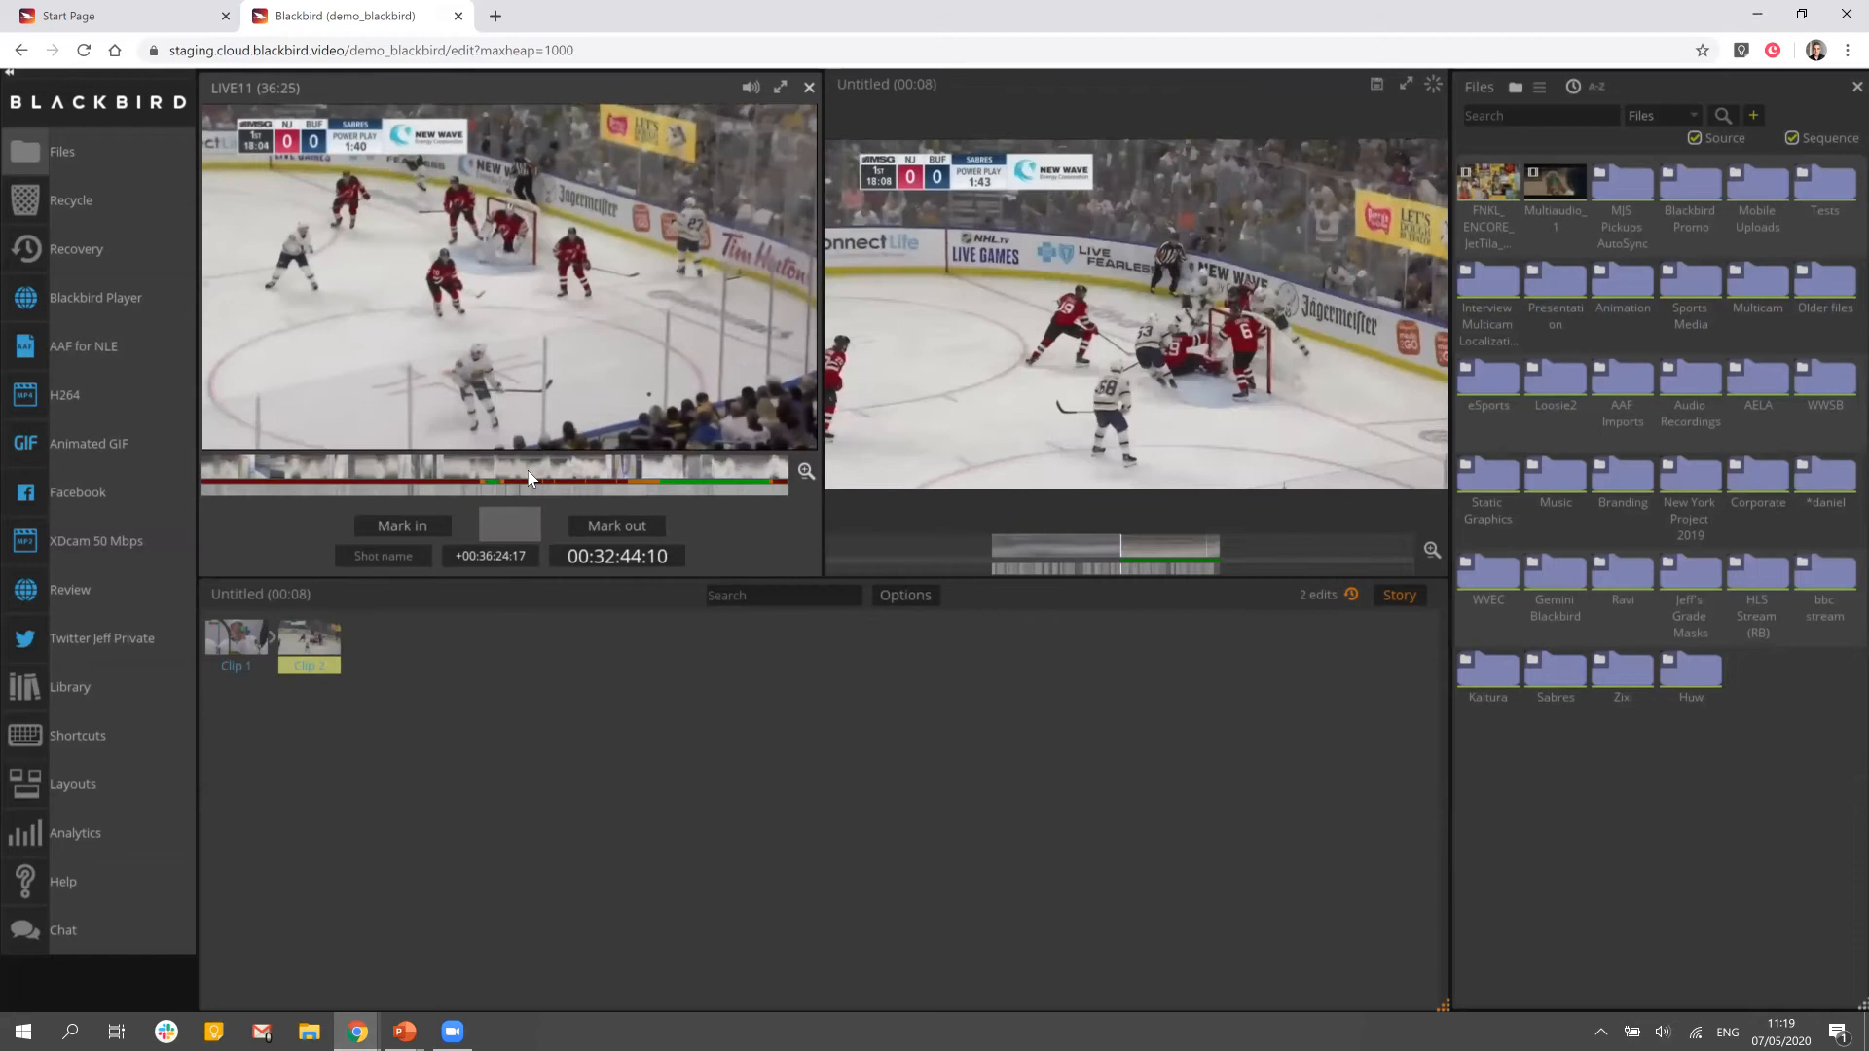
# Mark the coach's bench shot in LIVE11 from 00:30:33:24 to 00:30:39:10 and place it in the story between the first two clips
pyautogui.moveTo(528, 477); pyautogui.dragTo(576, 474)
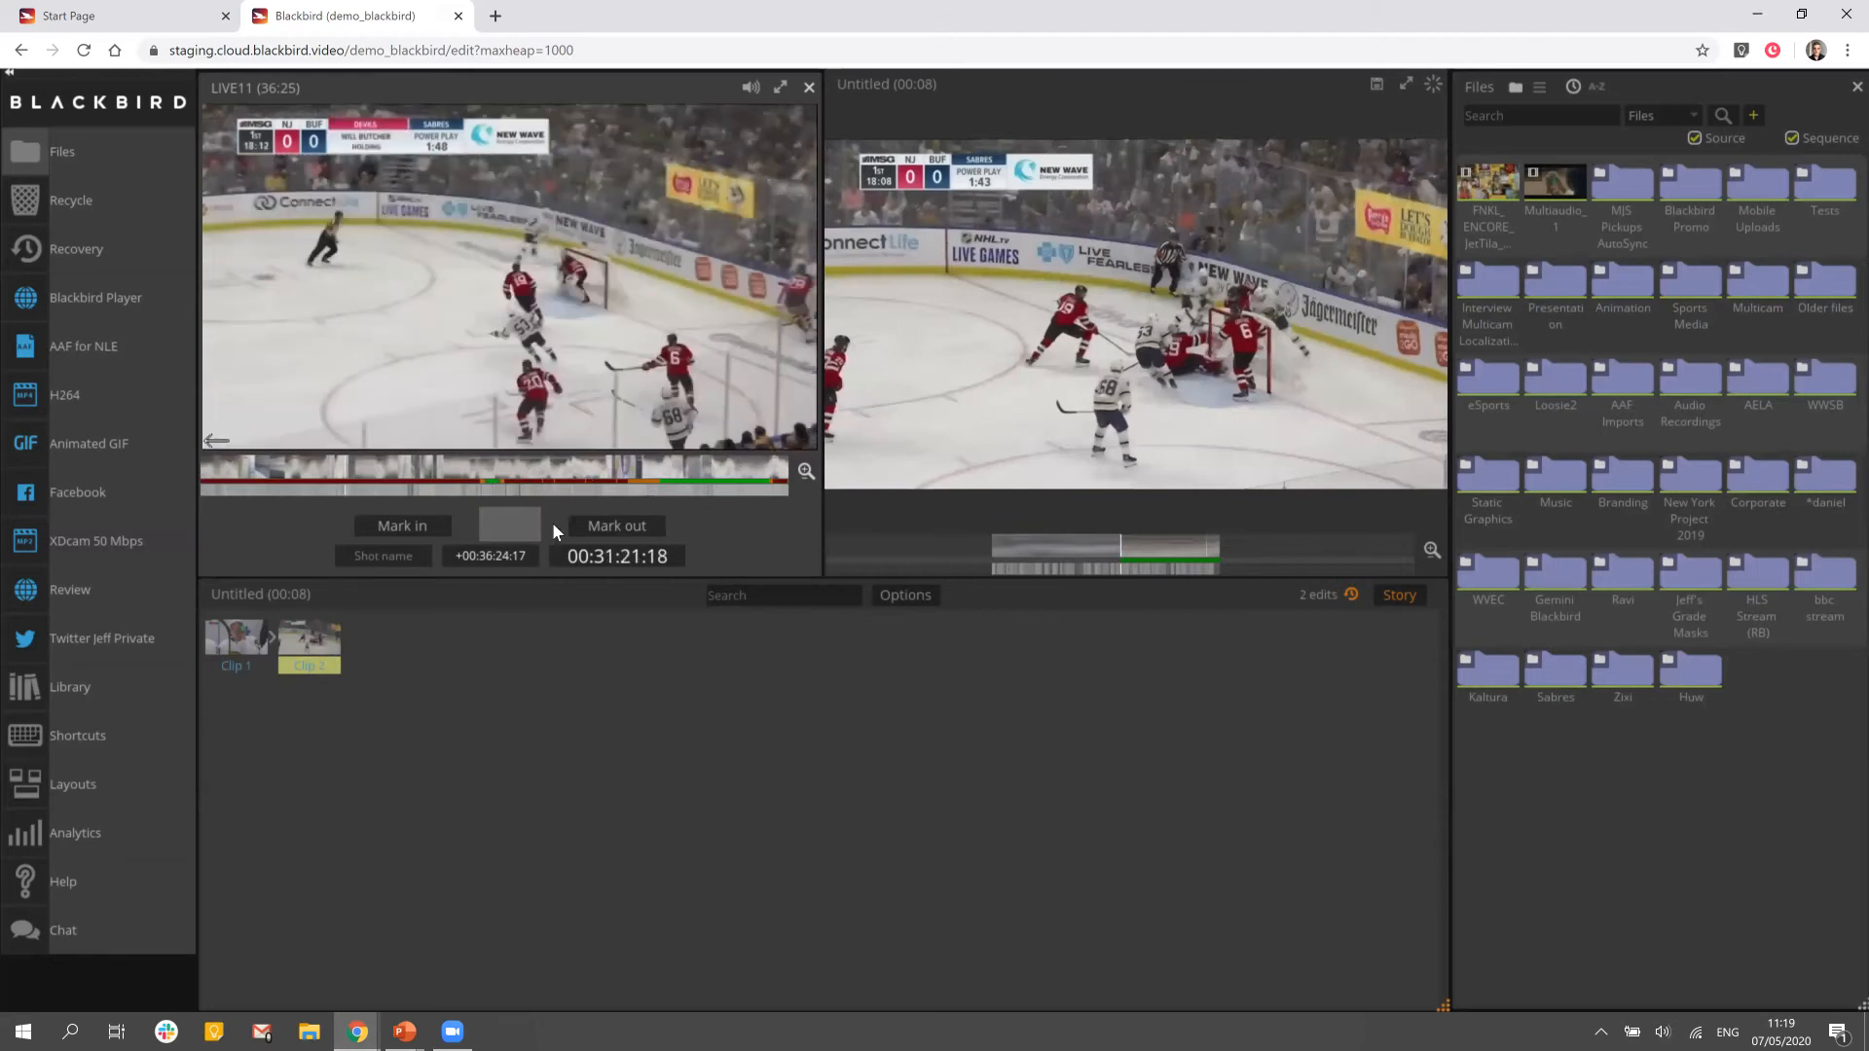
pyautogui.click(514, 490)
pyautogui.press('i')
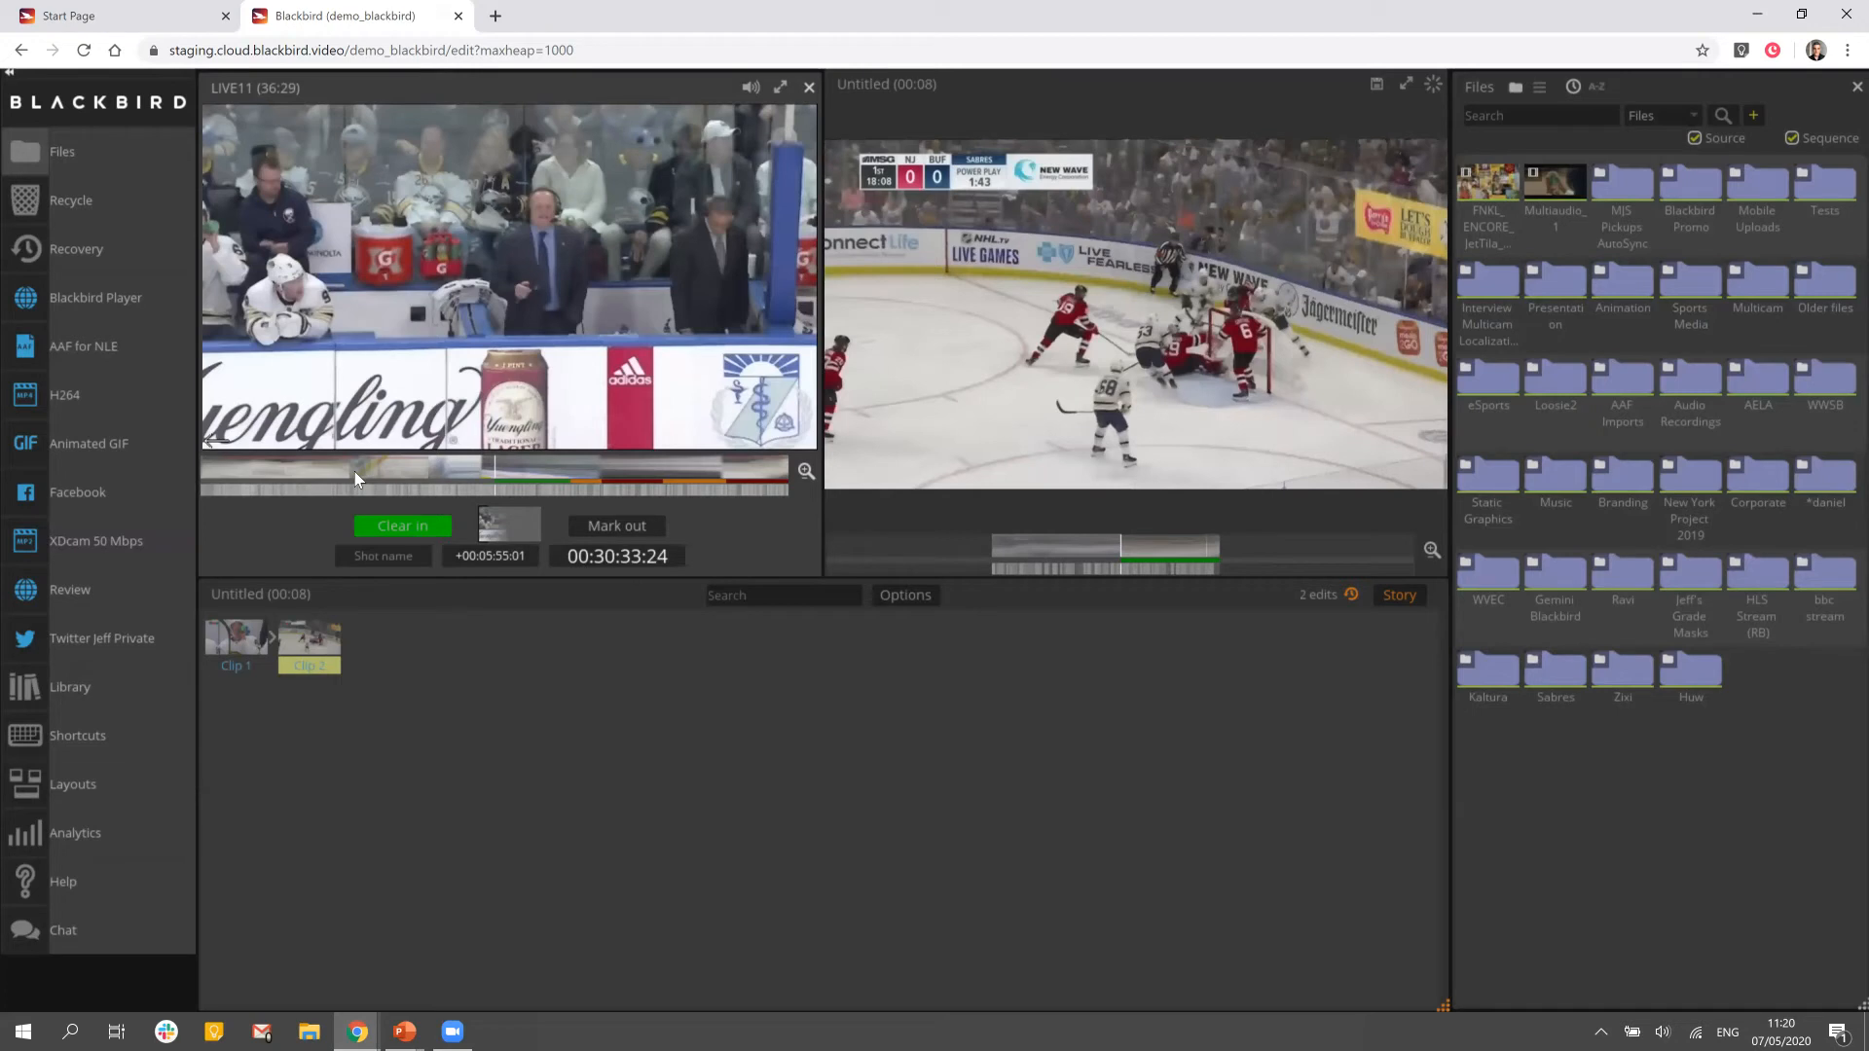
pyautogui.click(573, 476)
pyautogui.press('Return')
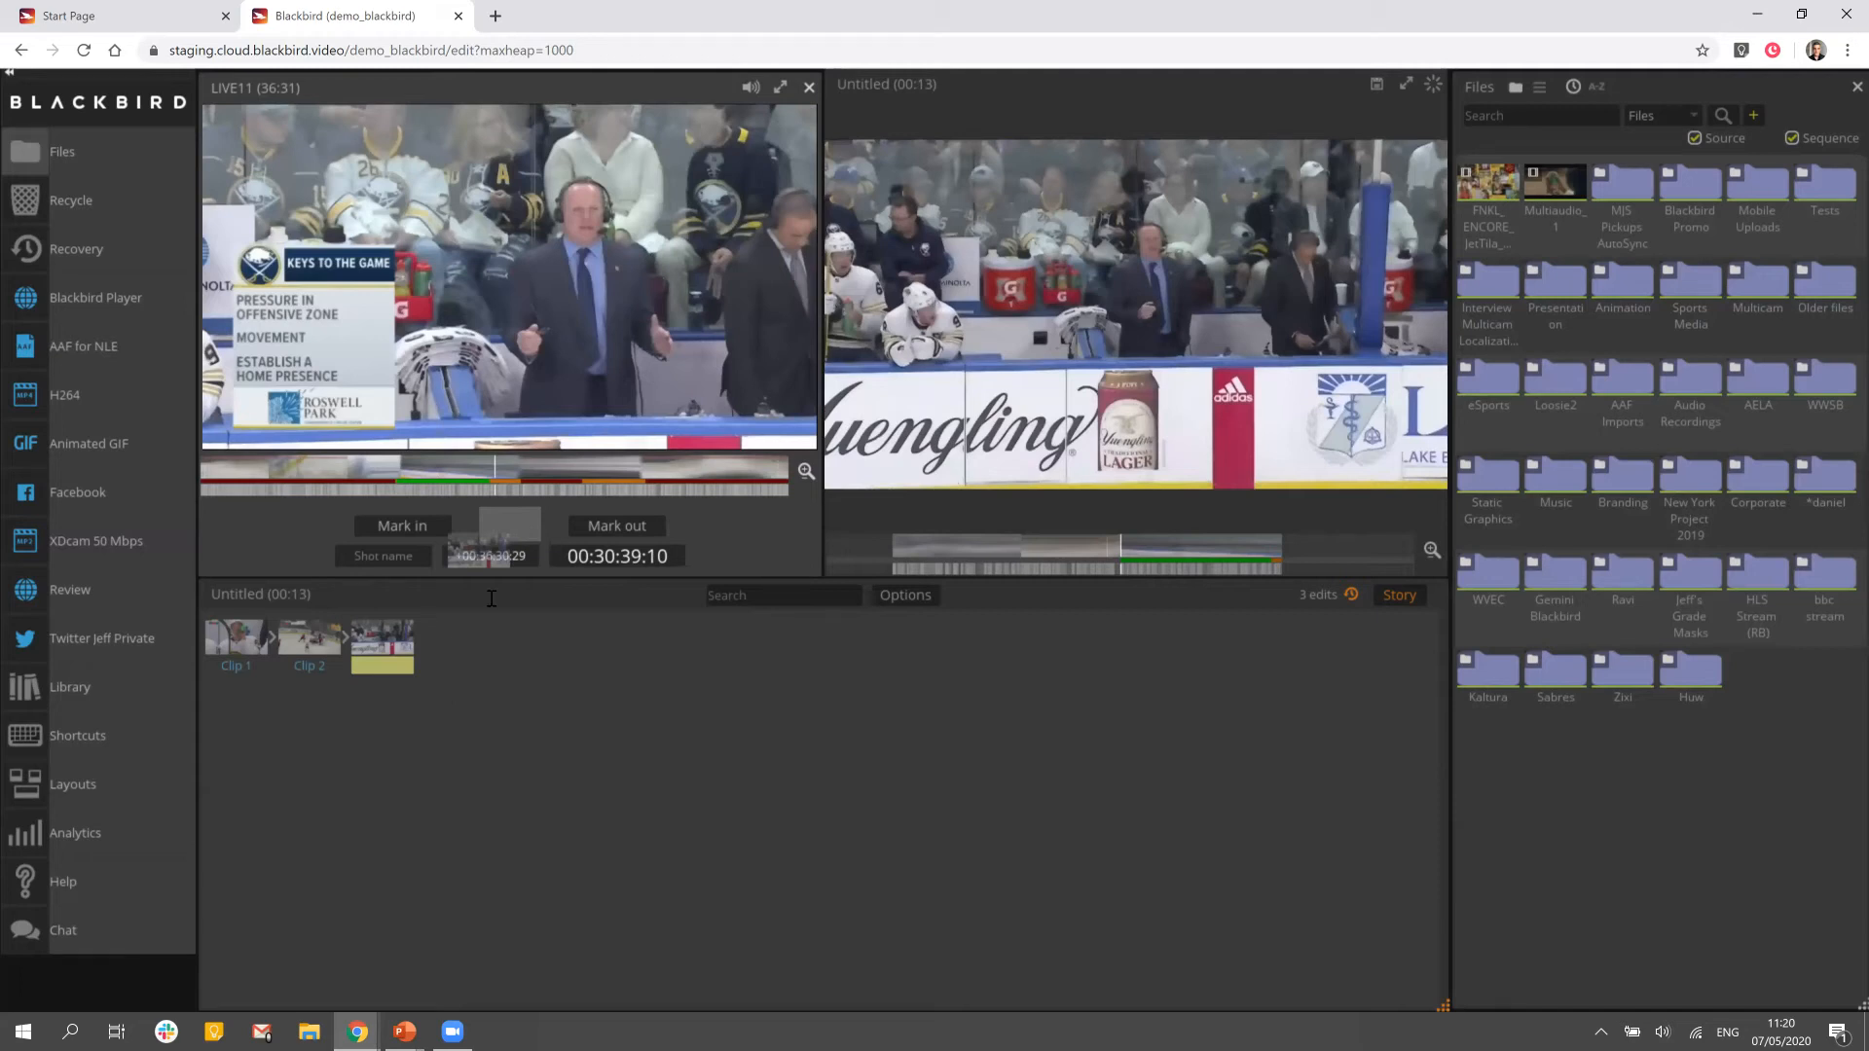
pyautogui.moveTo(492, 599); pyautogui.dragTo(919, 565)
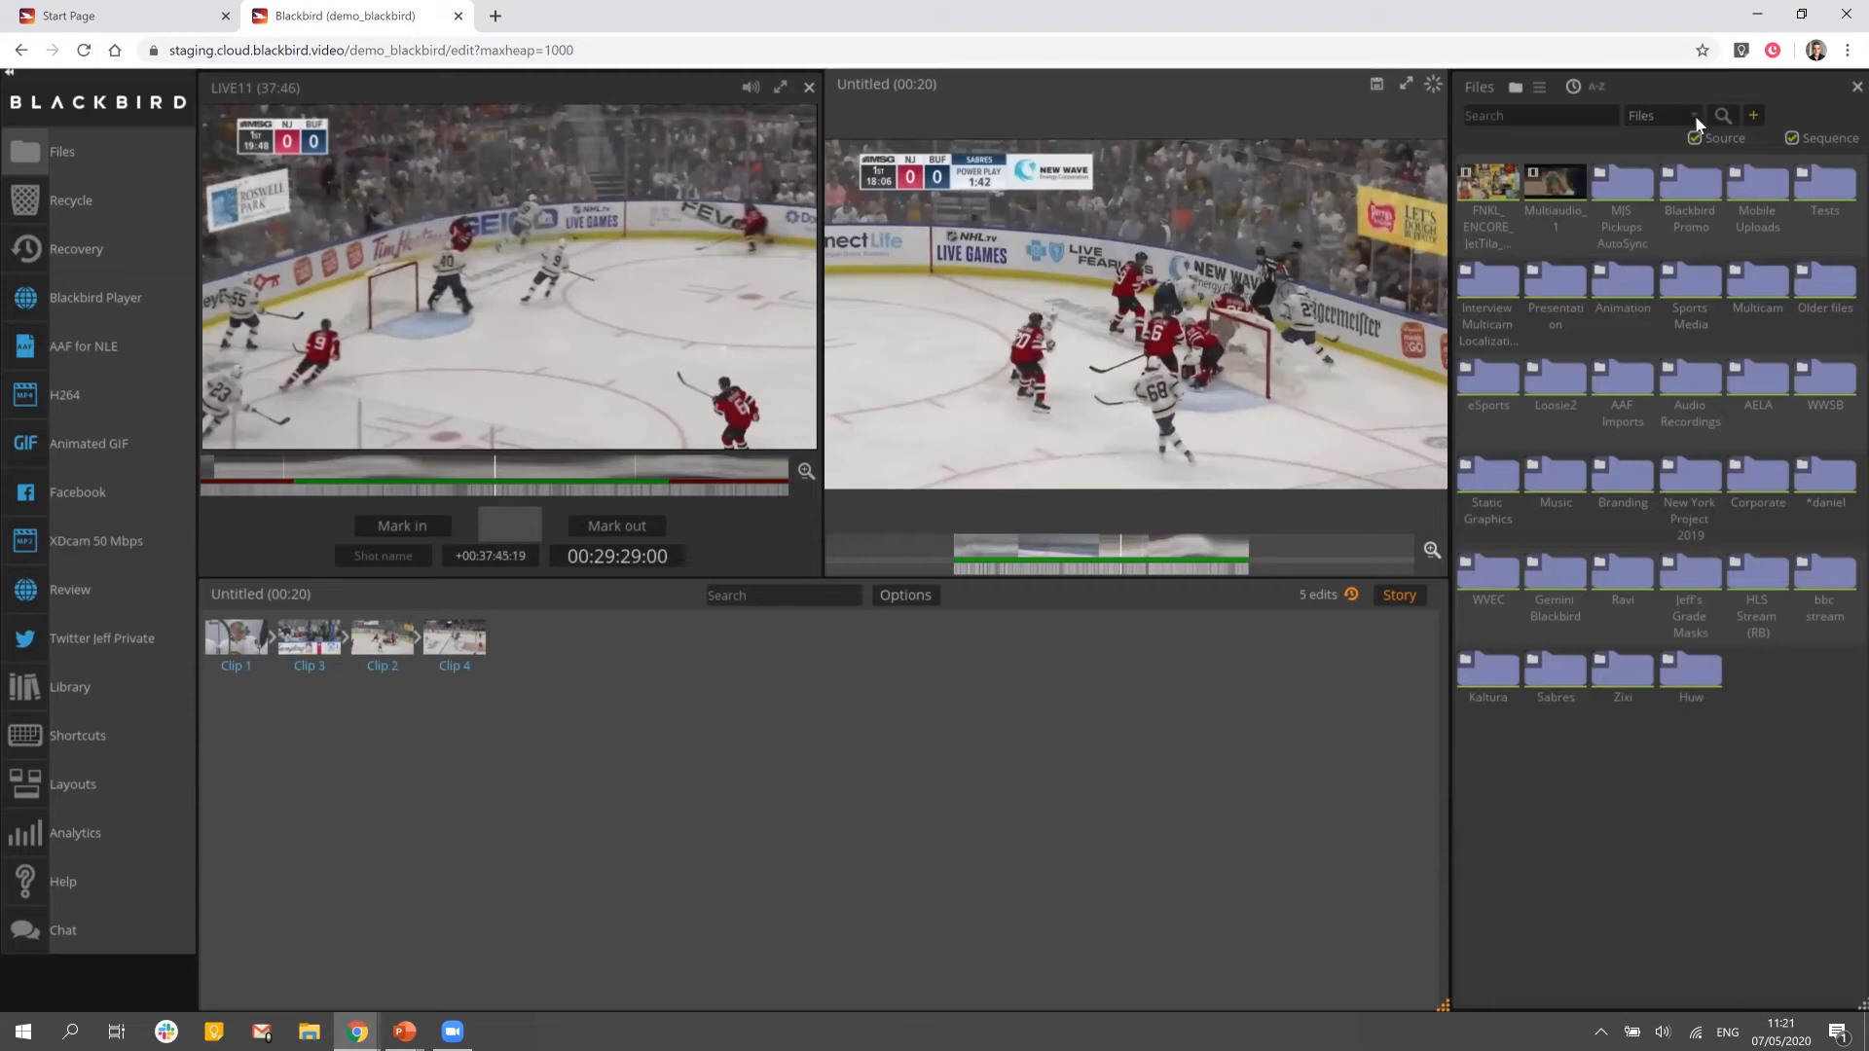
# Check the file search categories and save the sequence under a colleague's first name followed by "Sequence"
pyautogui.click(1662, 115)
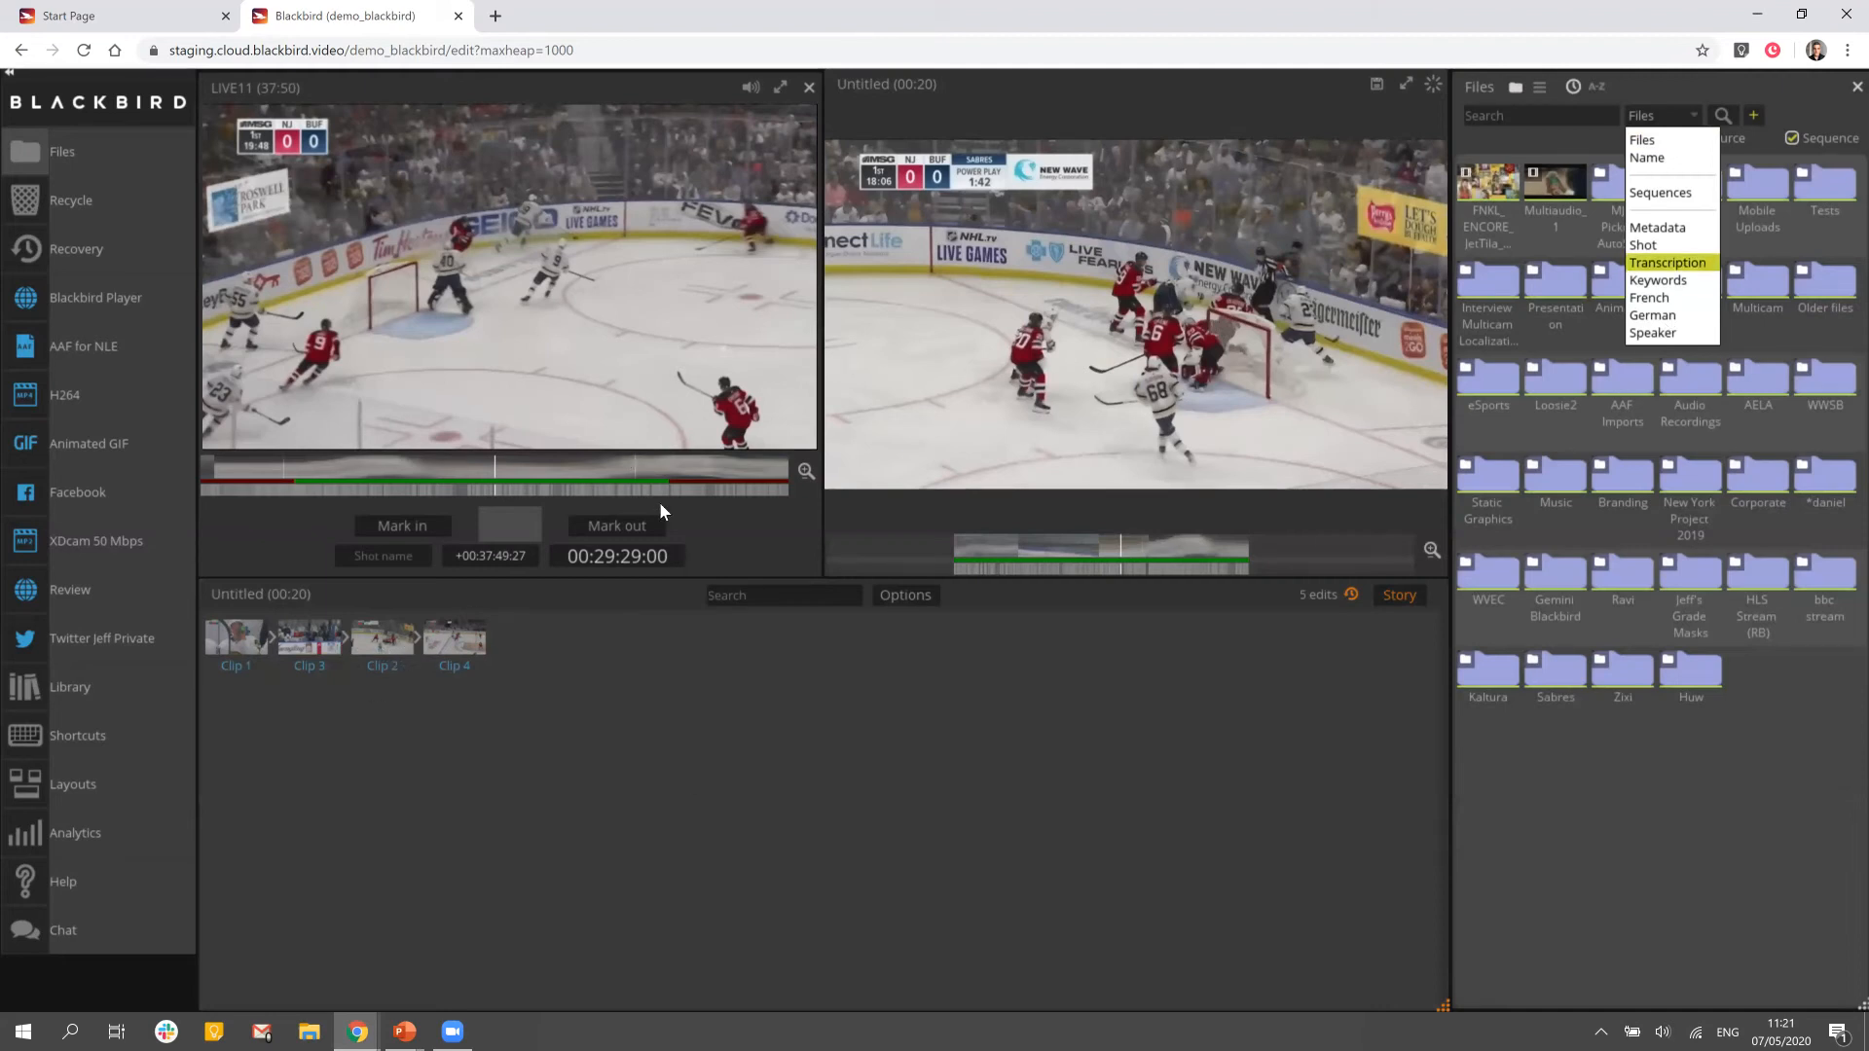
pyautogui.click(1117, 633)
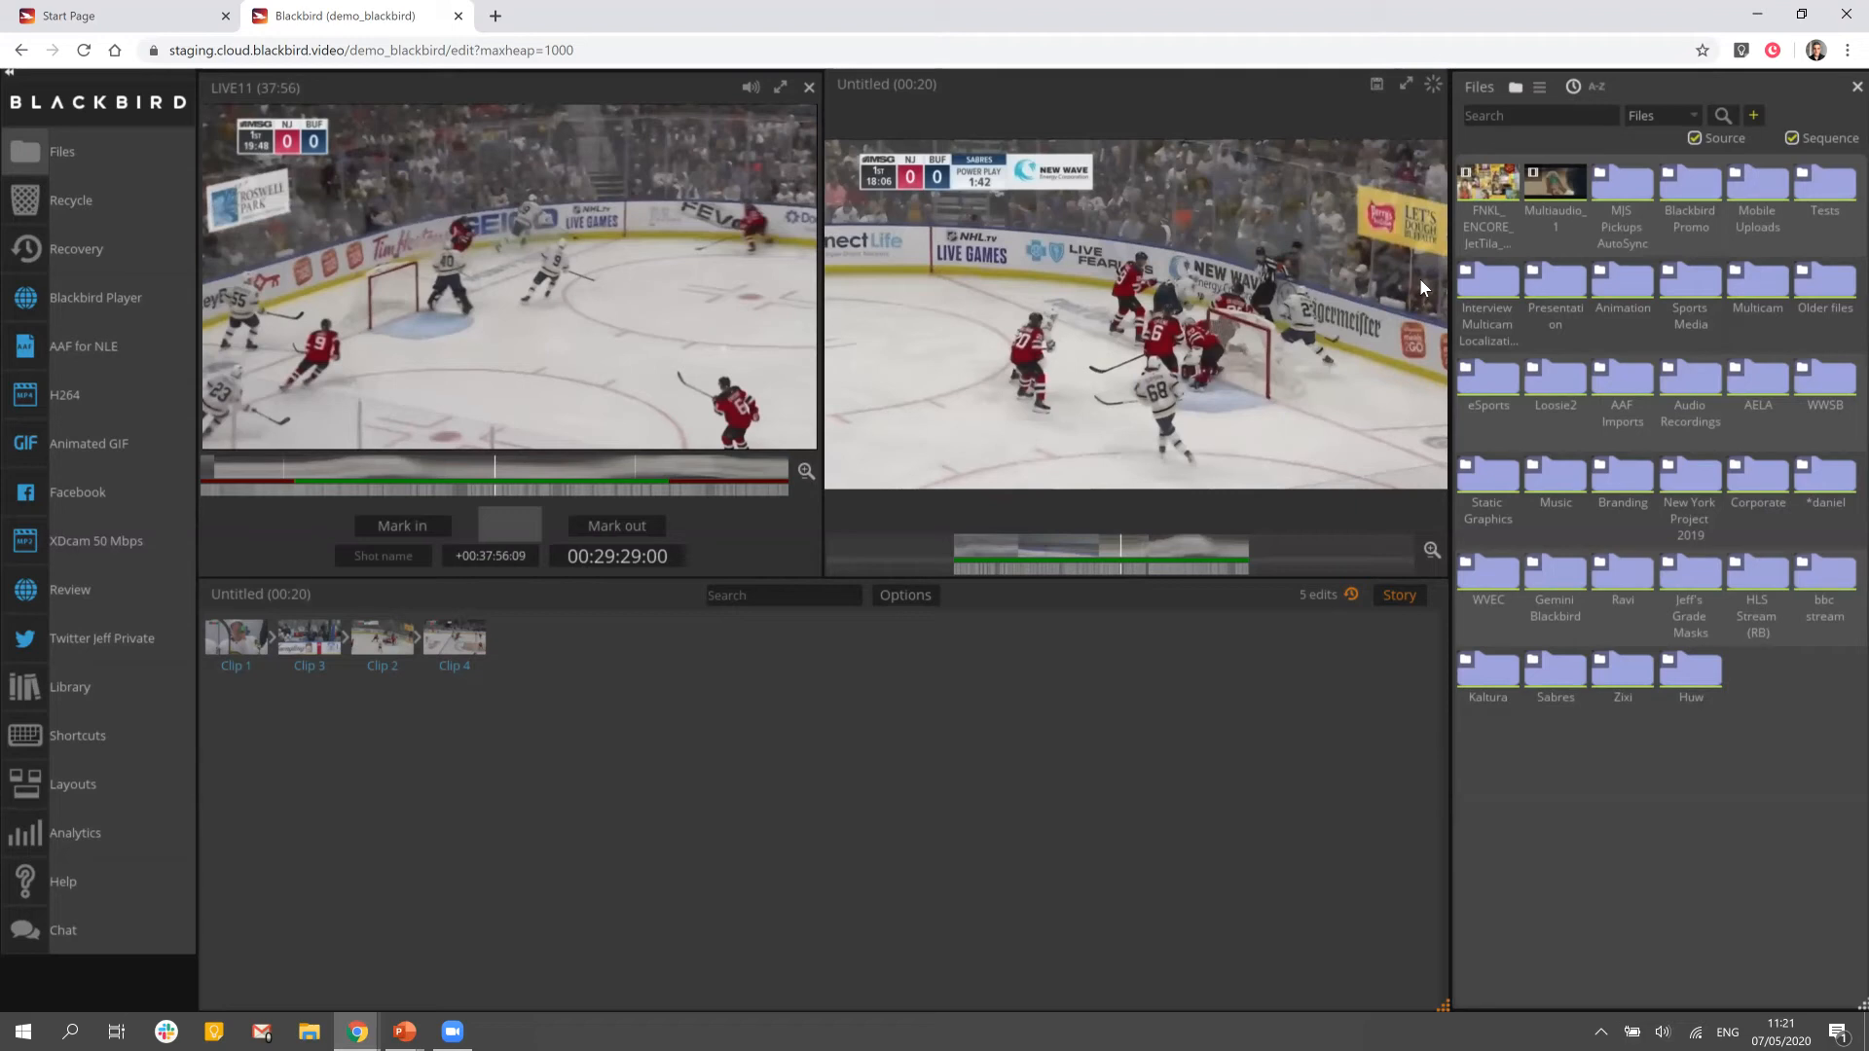
pyautogui.write('Olly Sequence')
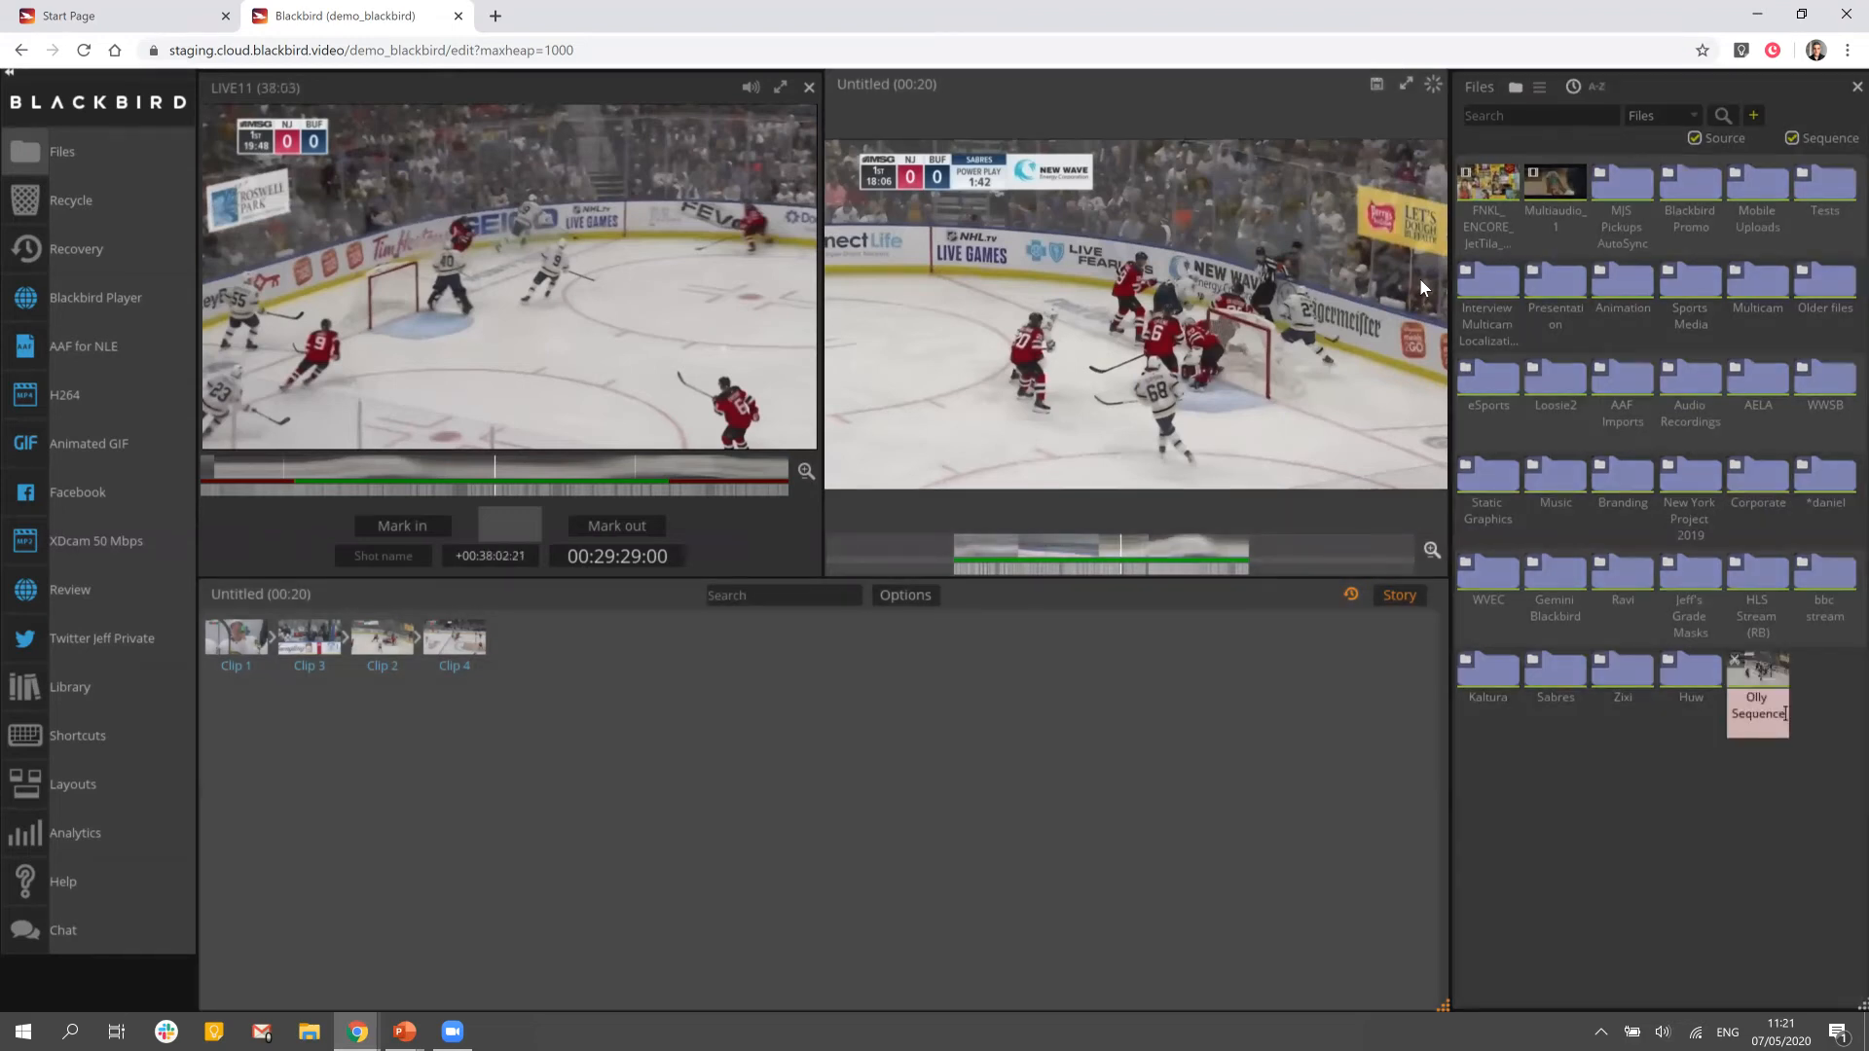
pyautogui.press('Return')
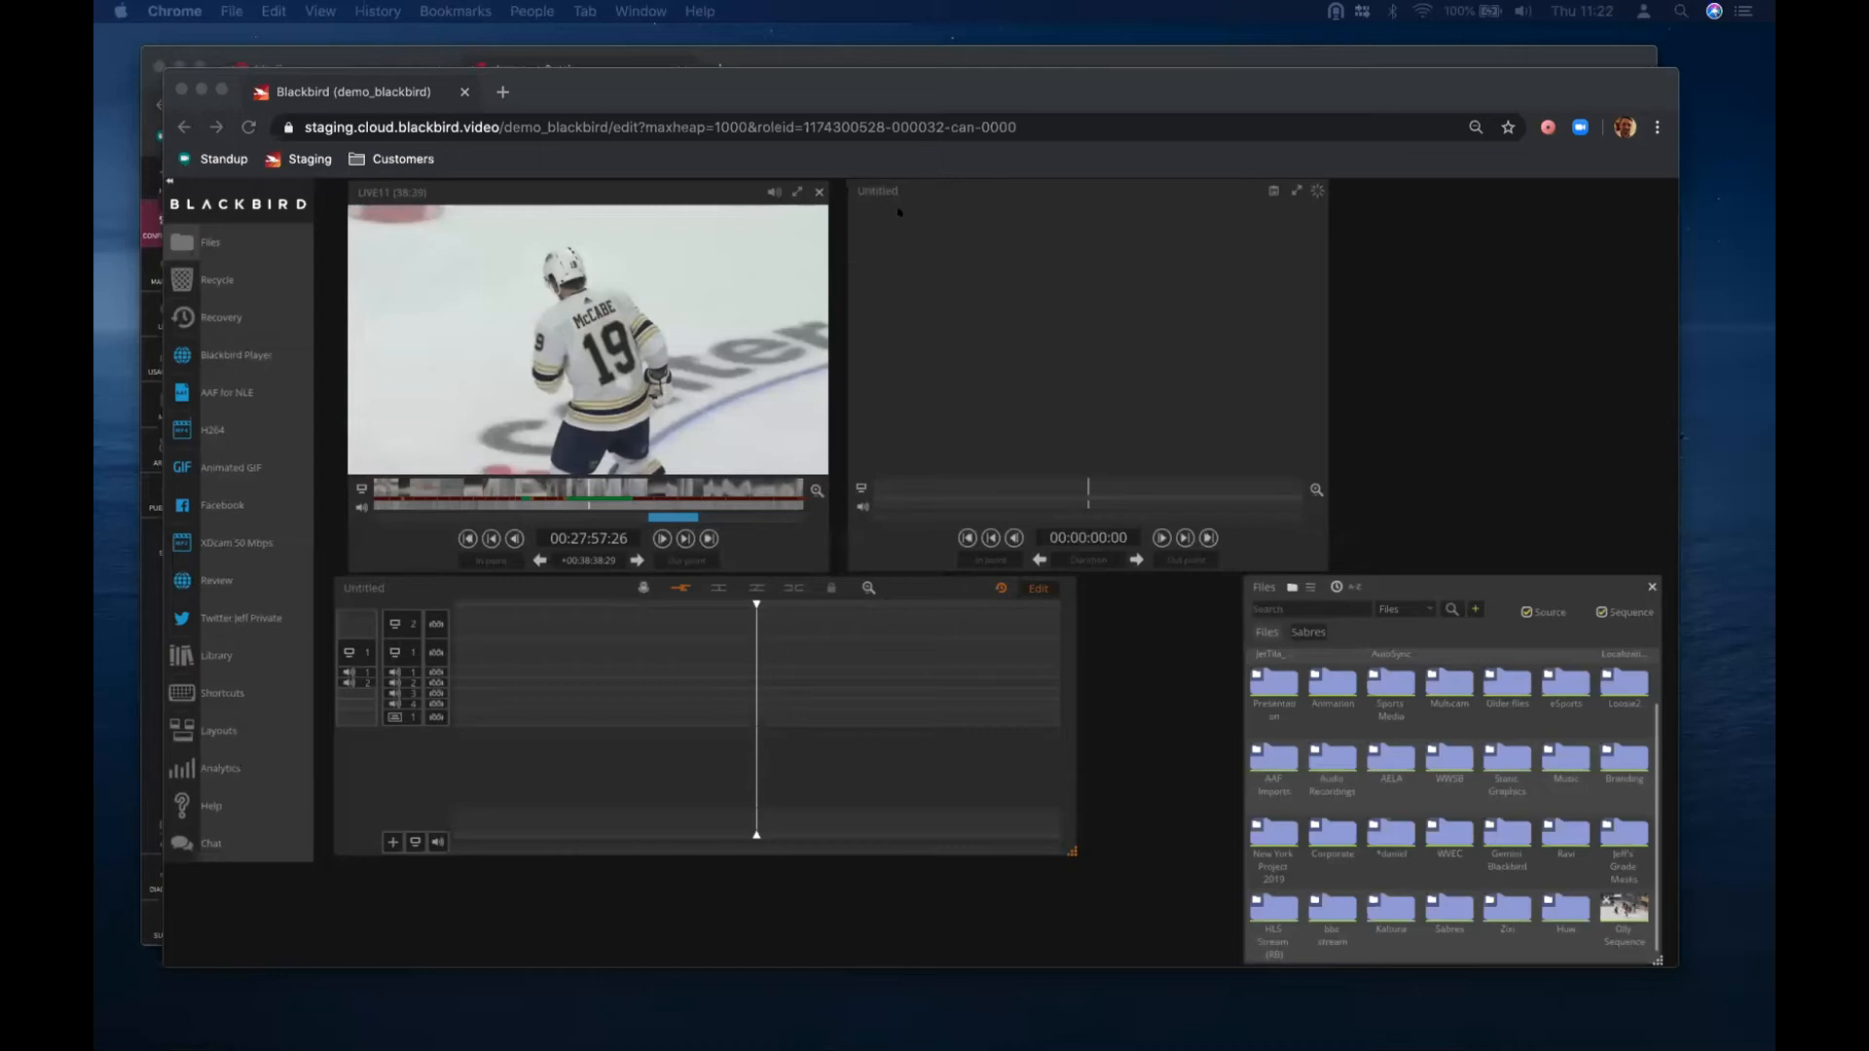
# Scrub LIVE11 to 00:38:57:02 and load the saved four-clip sequence into the edit timeline
pyautogui.moveTo(1117, 92)
pyautogui.mouseDown()
pyautogui.moveTo(1096, 94)
pyautogui.moveTo(1120, 84)
pyautogui.mouseUp()
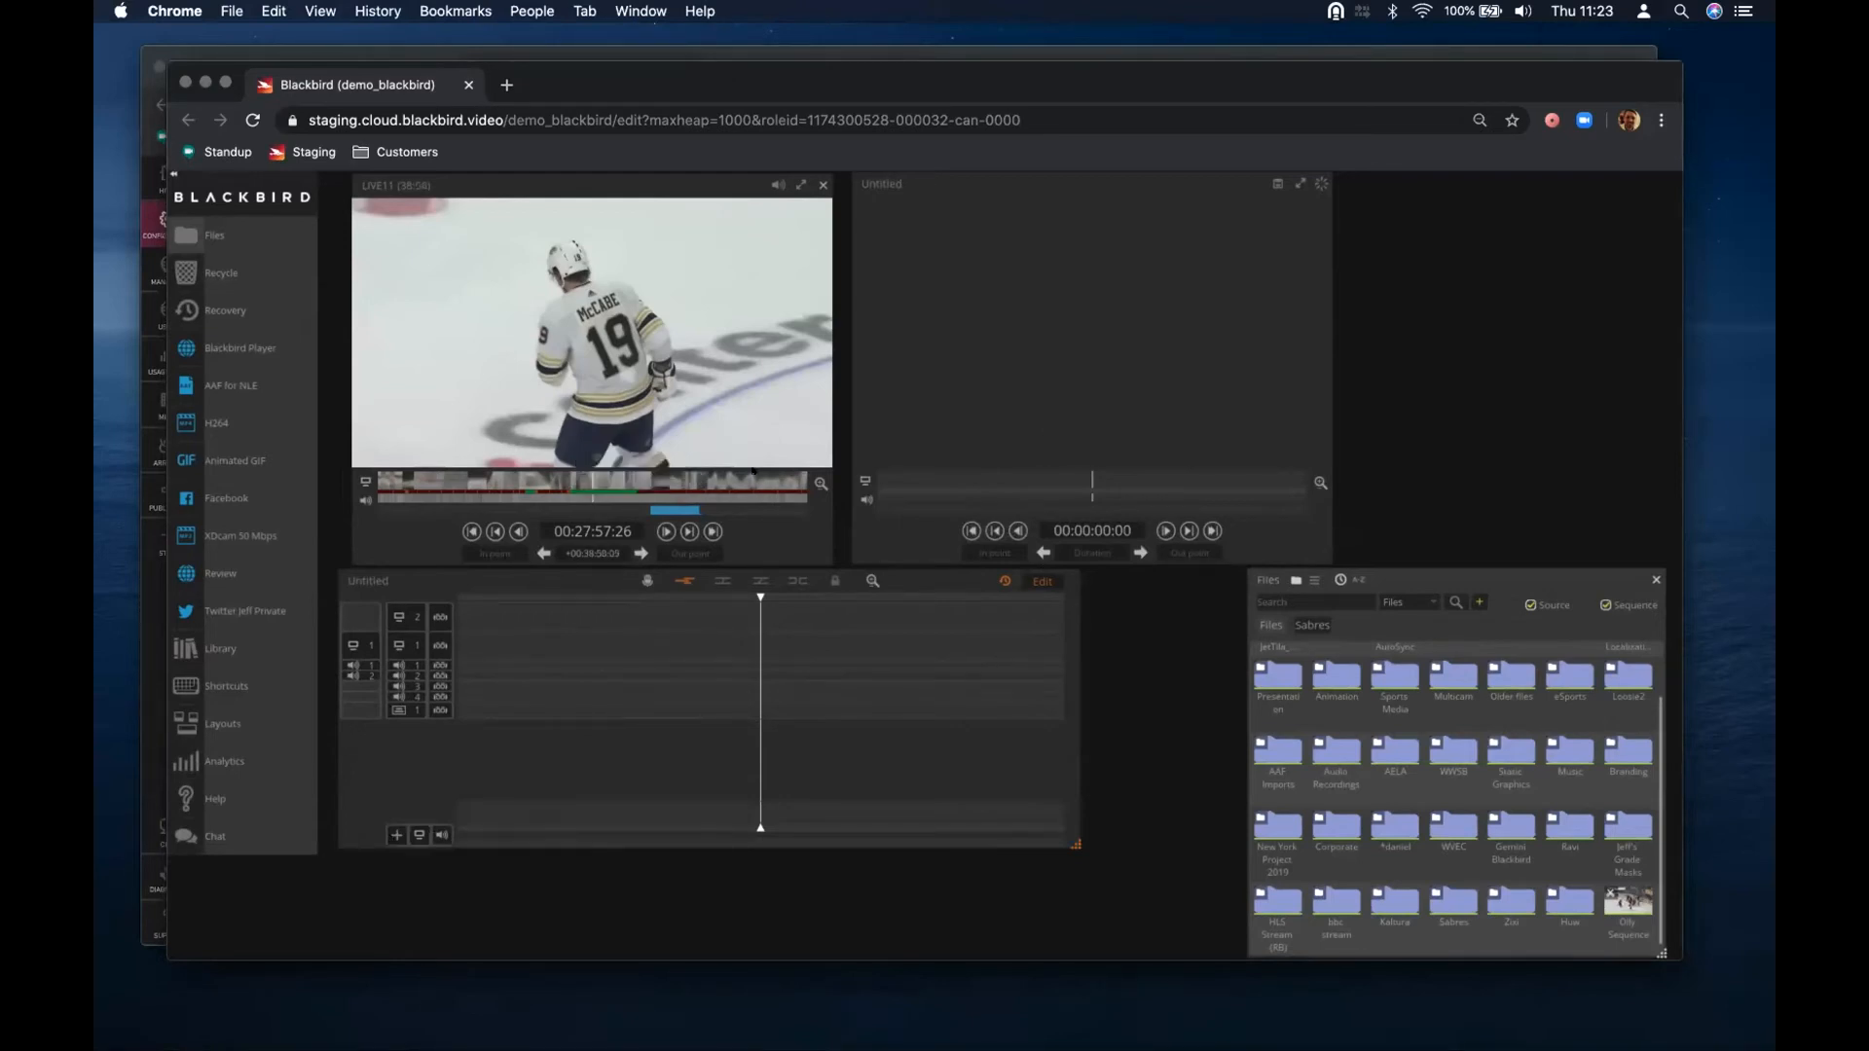
pyautogui.moveTo(804, 487); pyautogui.dragTo(484, 473)
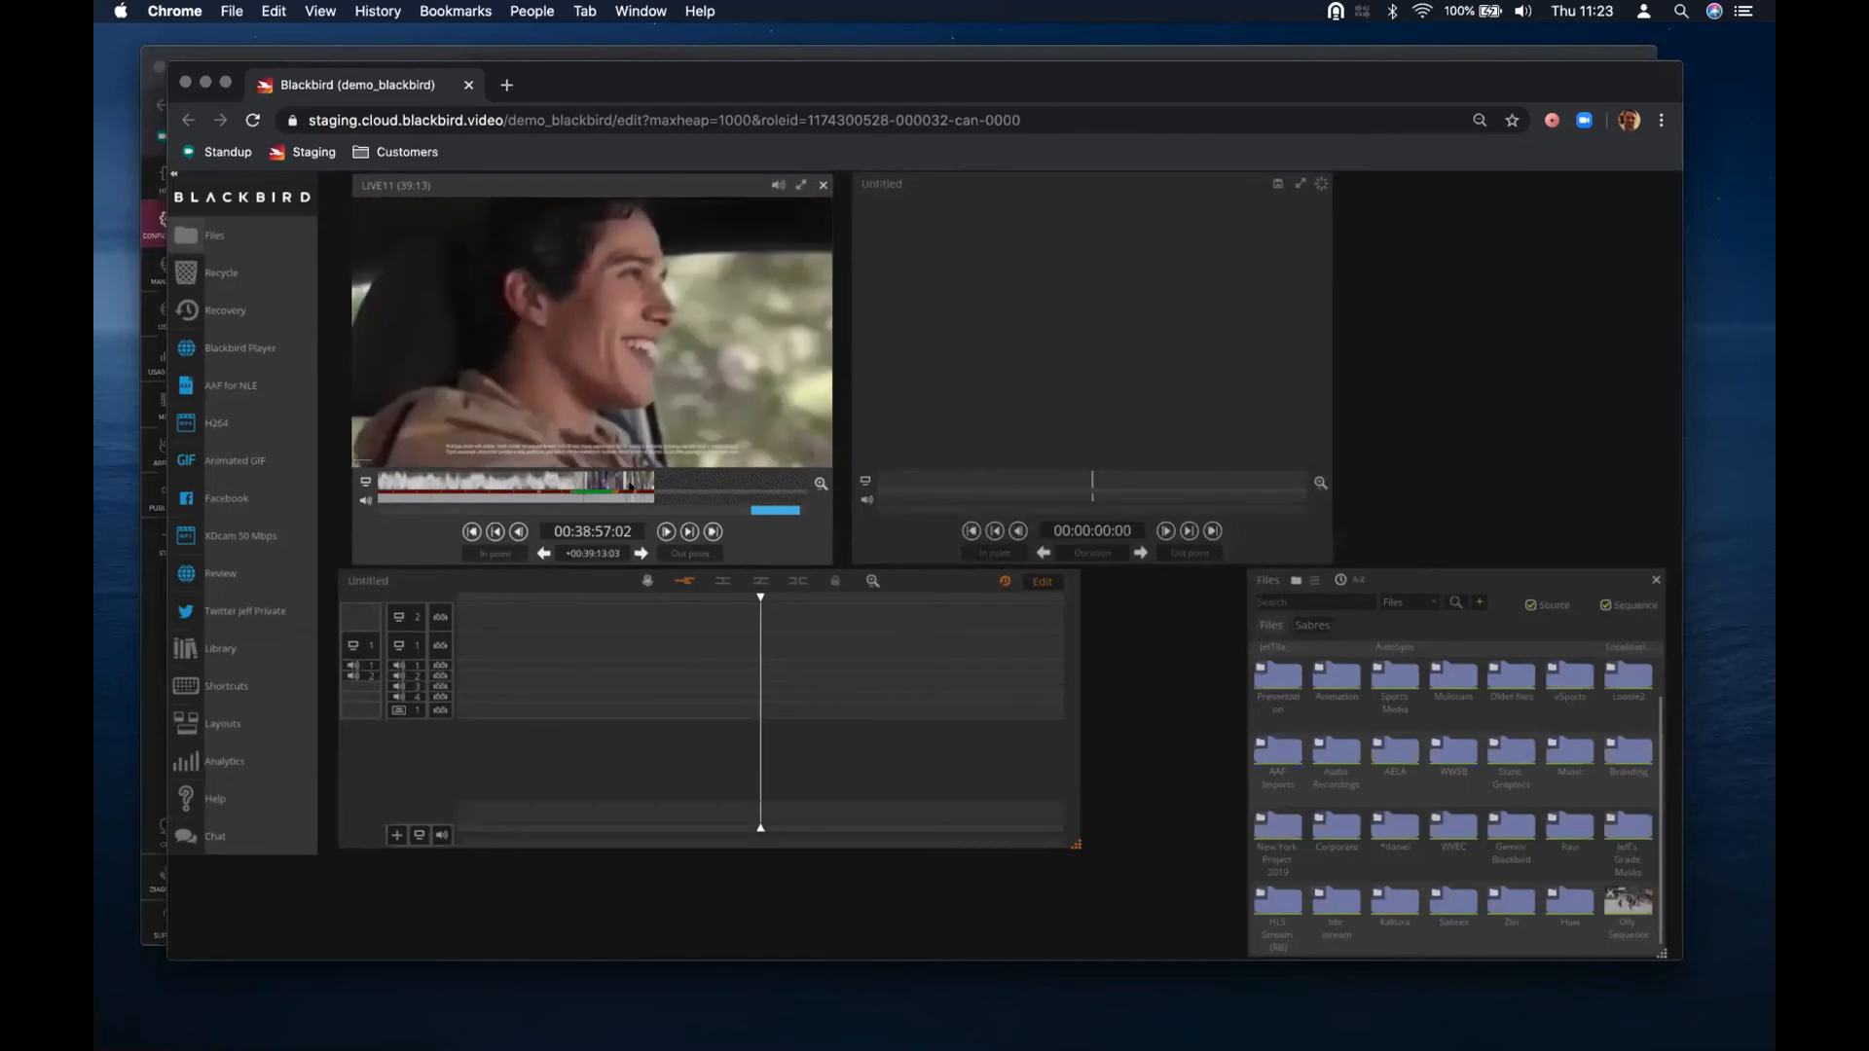
pyautogui.click(1621, 903)
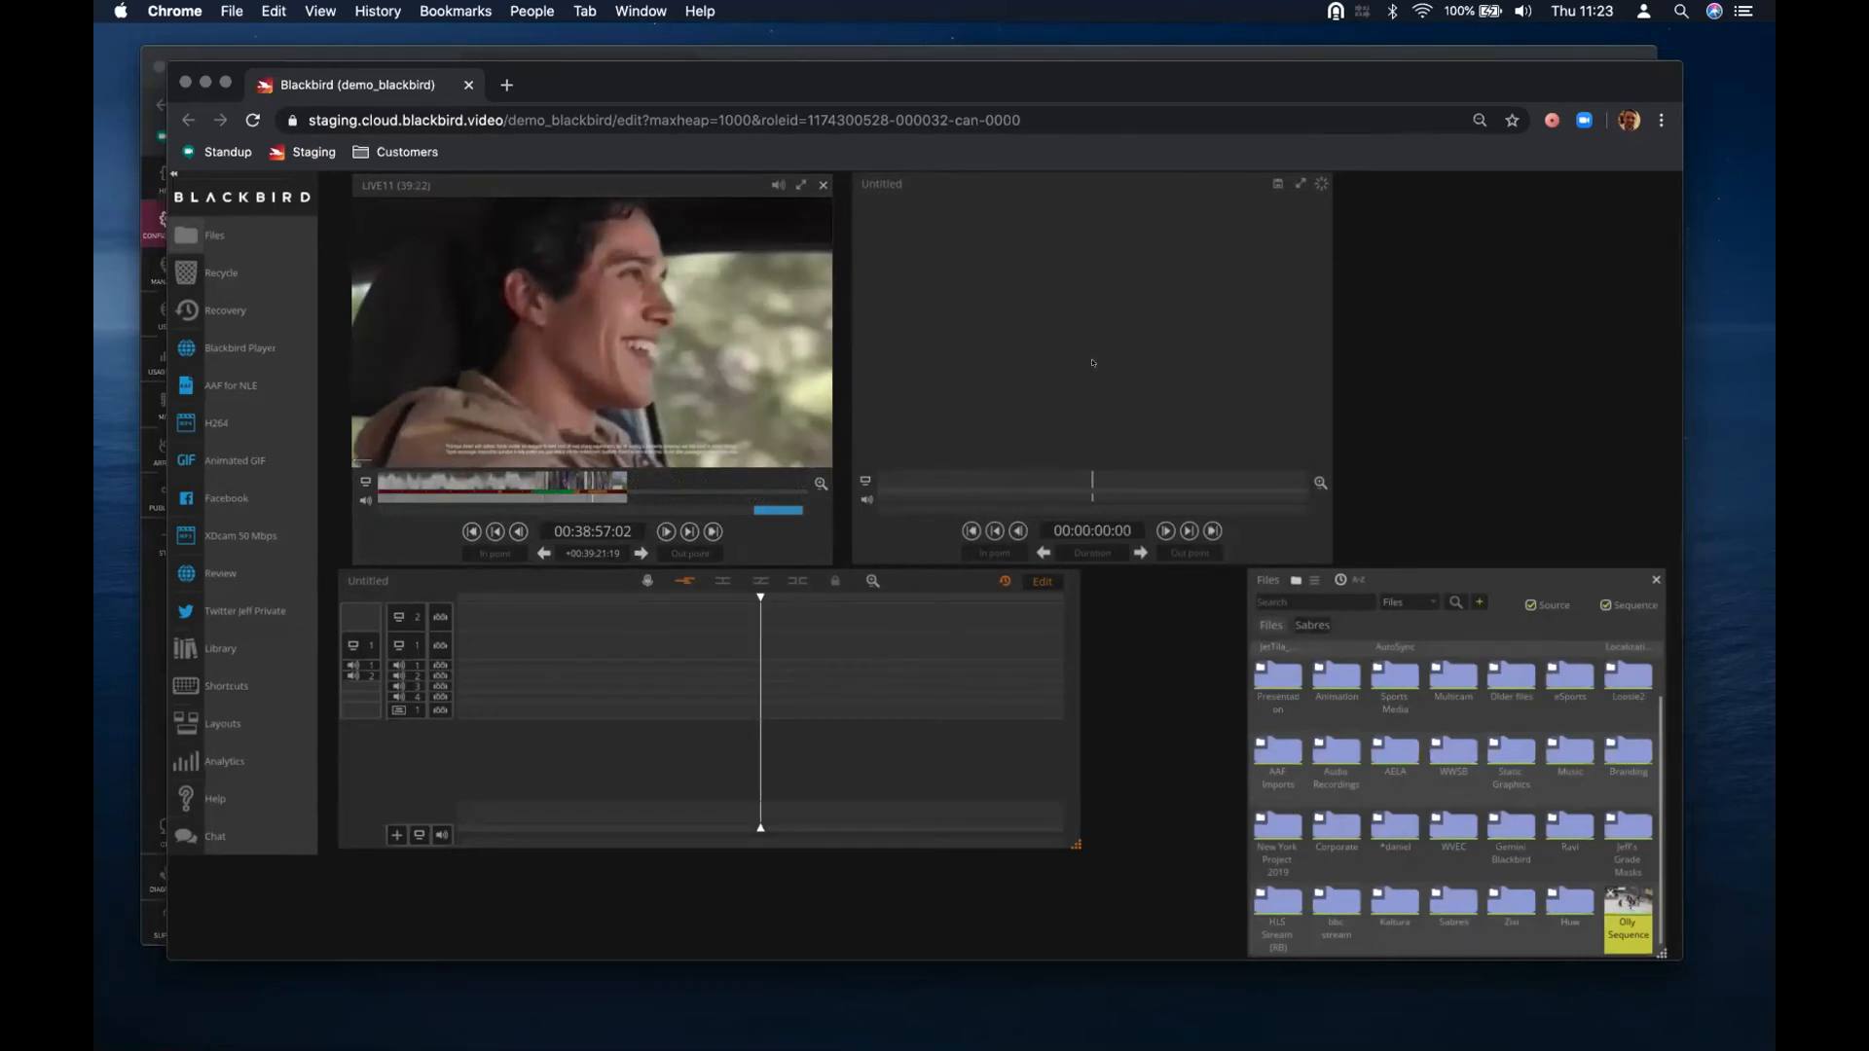
pyautogui.moveTo(1628, 905); pyautogui.dragTo(1317, 506)
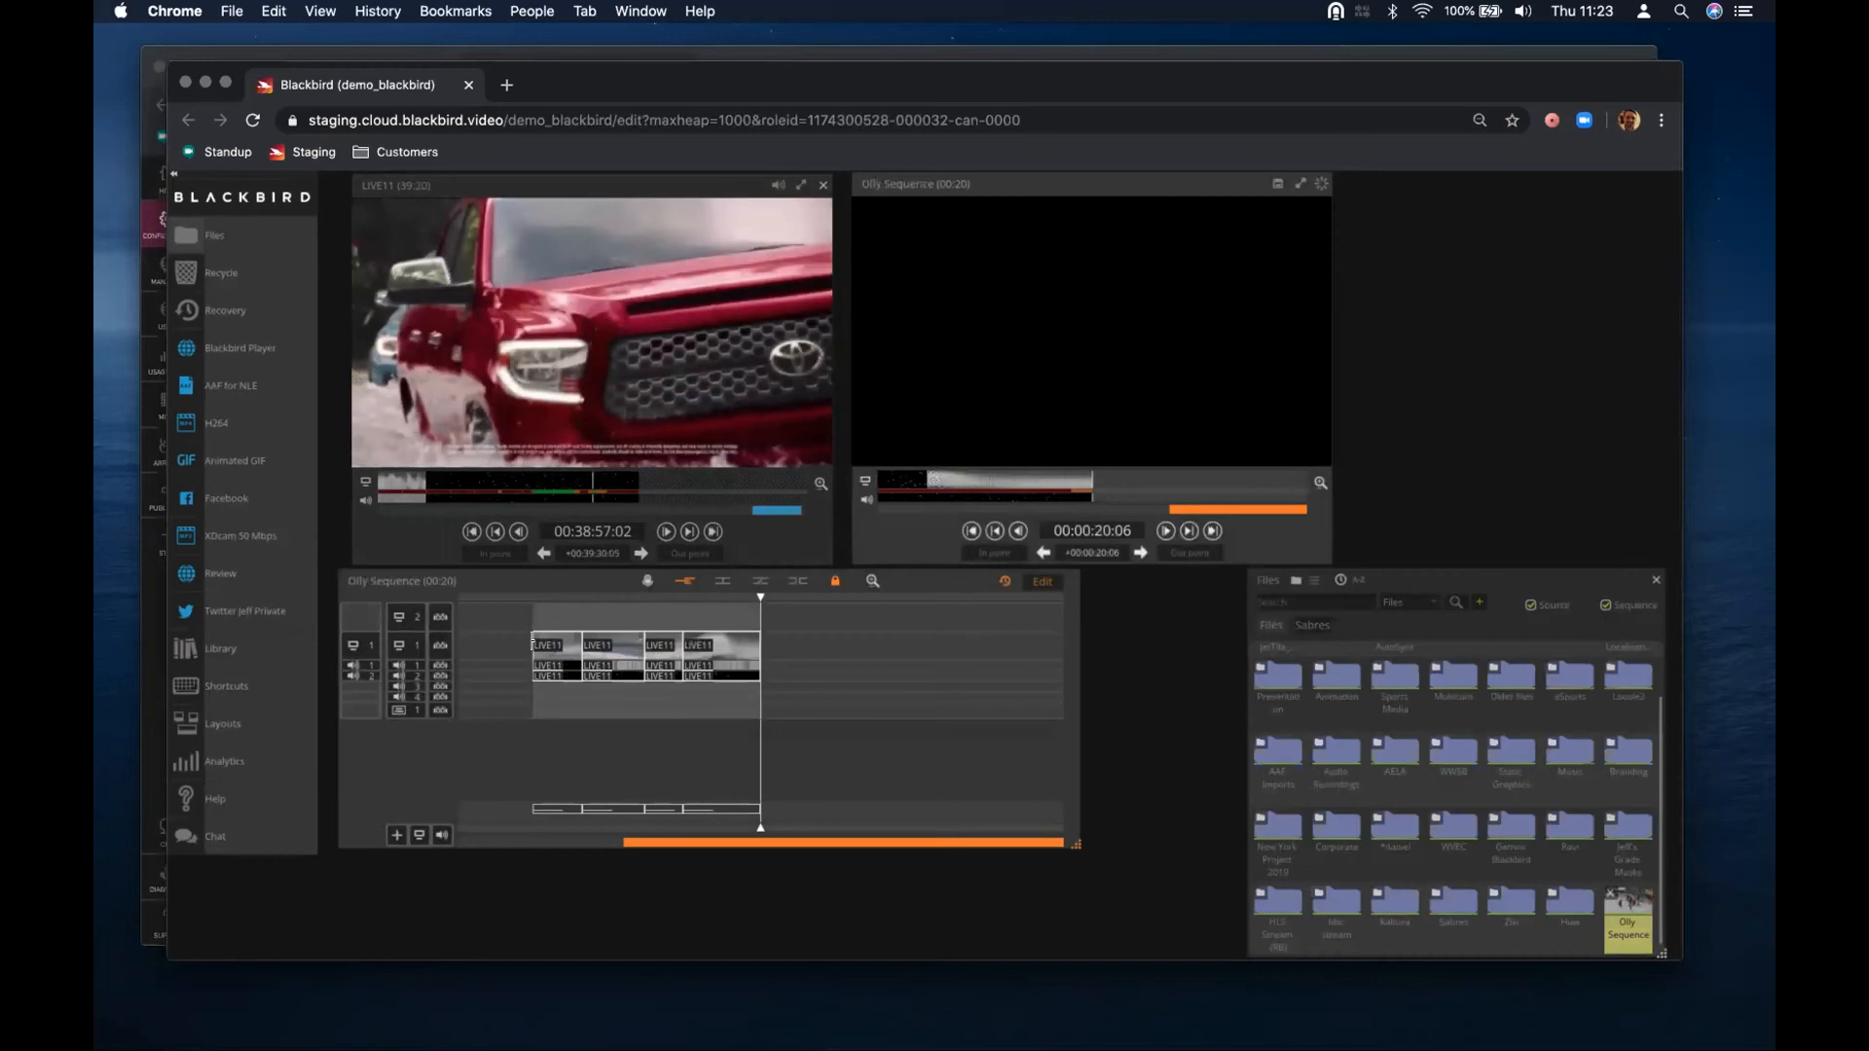
# Scrub back through the loaded sequence and review the coach's bench shot around 00:00:06:16
pyautogui.click(741, 598)
pyautogui.moveTo(725, 596); pyautogui.dragTo(551, 587)
pyautogui.click(596, 587)
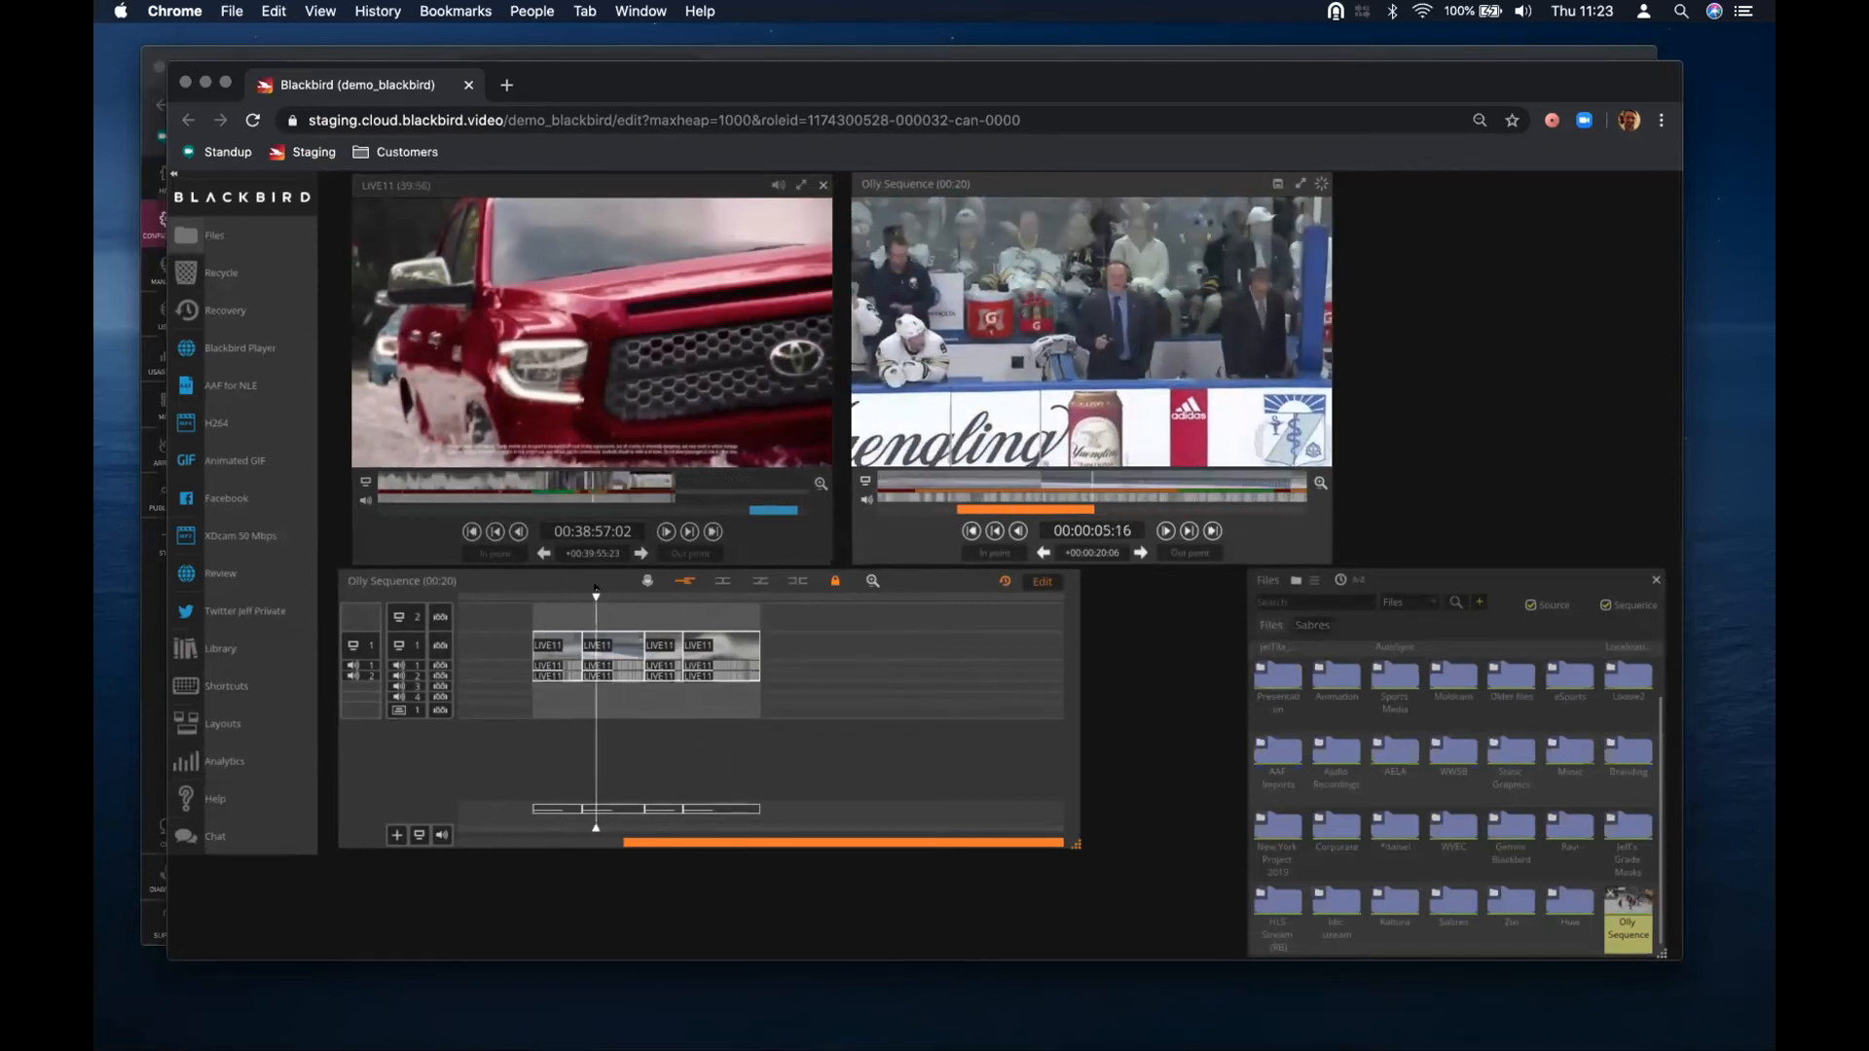
pyautogui.click(1109, 486)
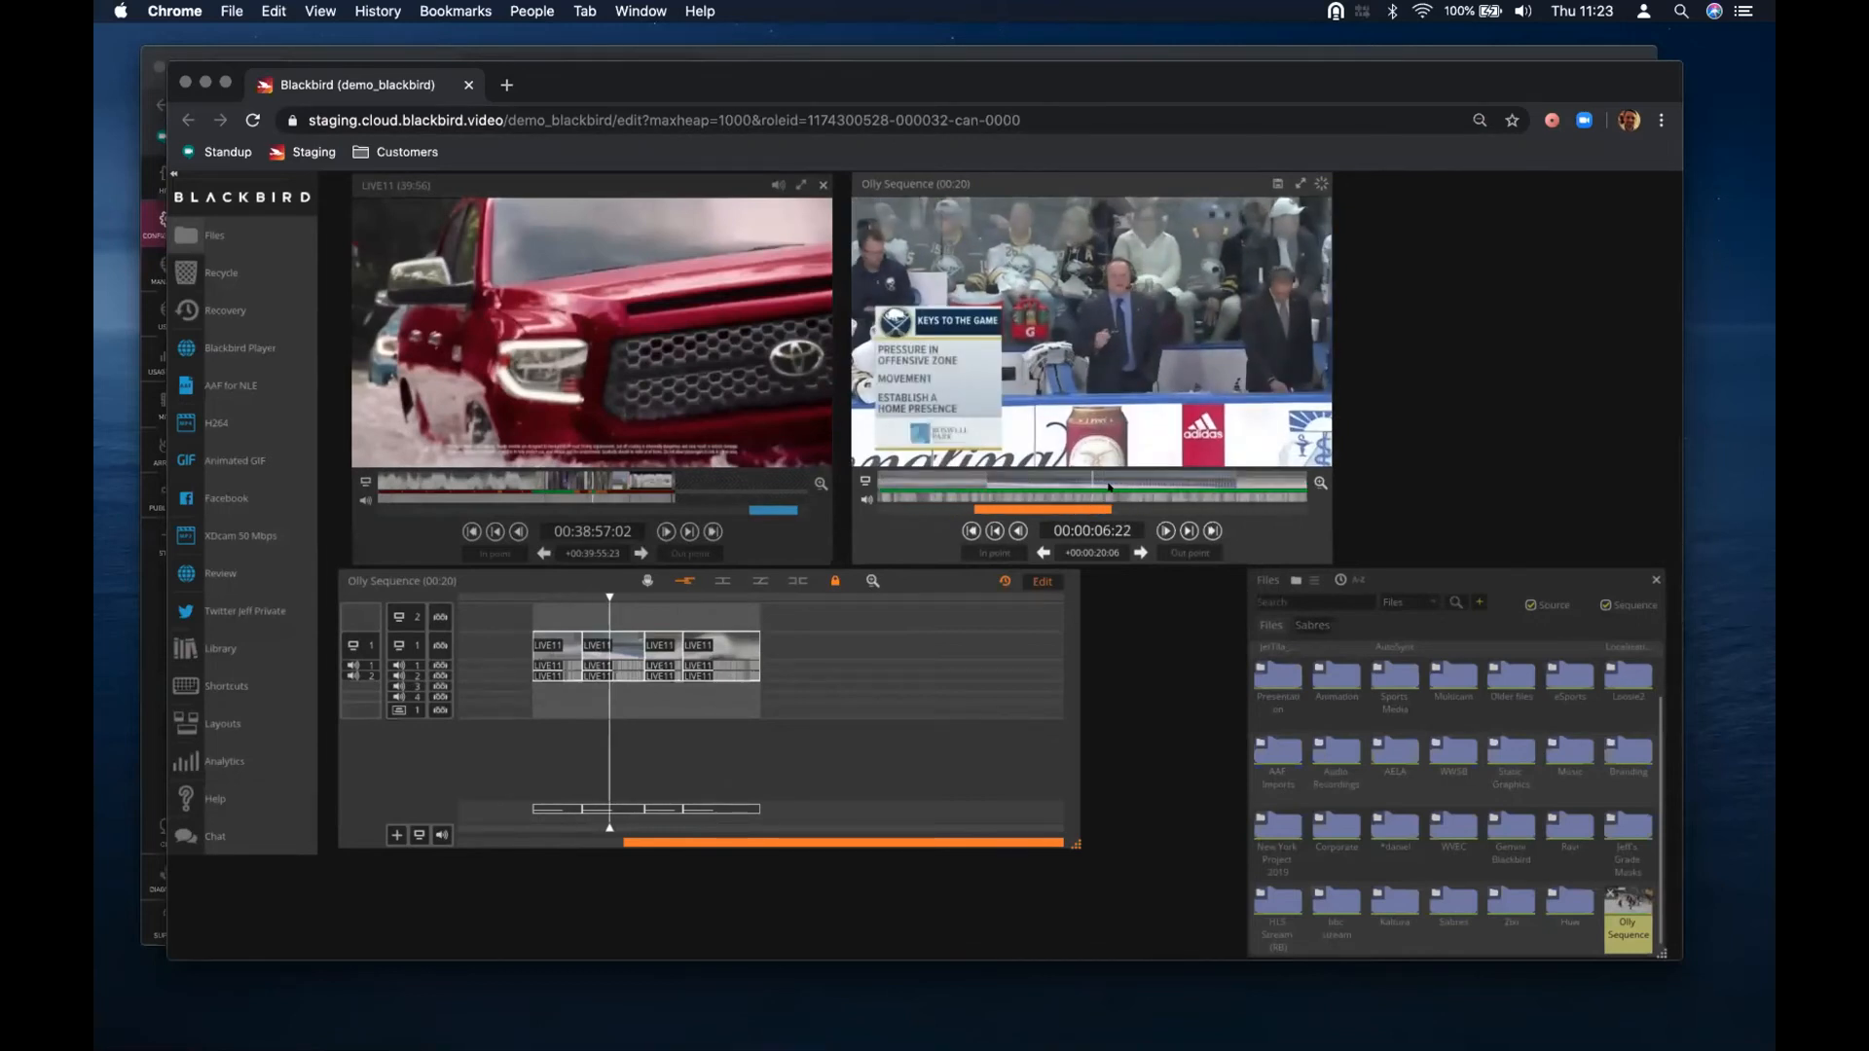
pyautogui.scroll(2, 1092, 484)
pyautogui.moveTo(1091, 474); pyautogui.dragTo(1018, 474)
pyautogui.press('space')
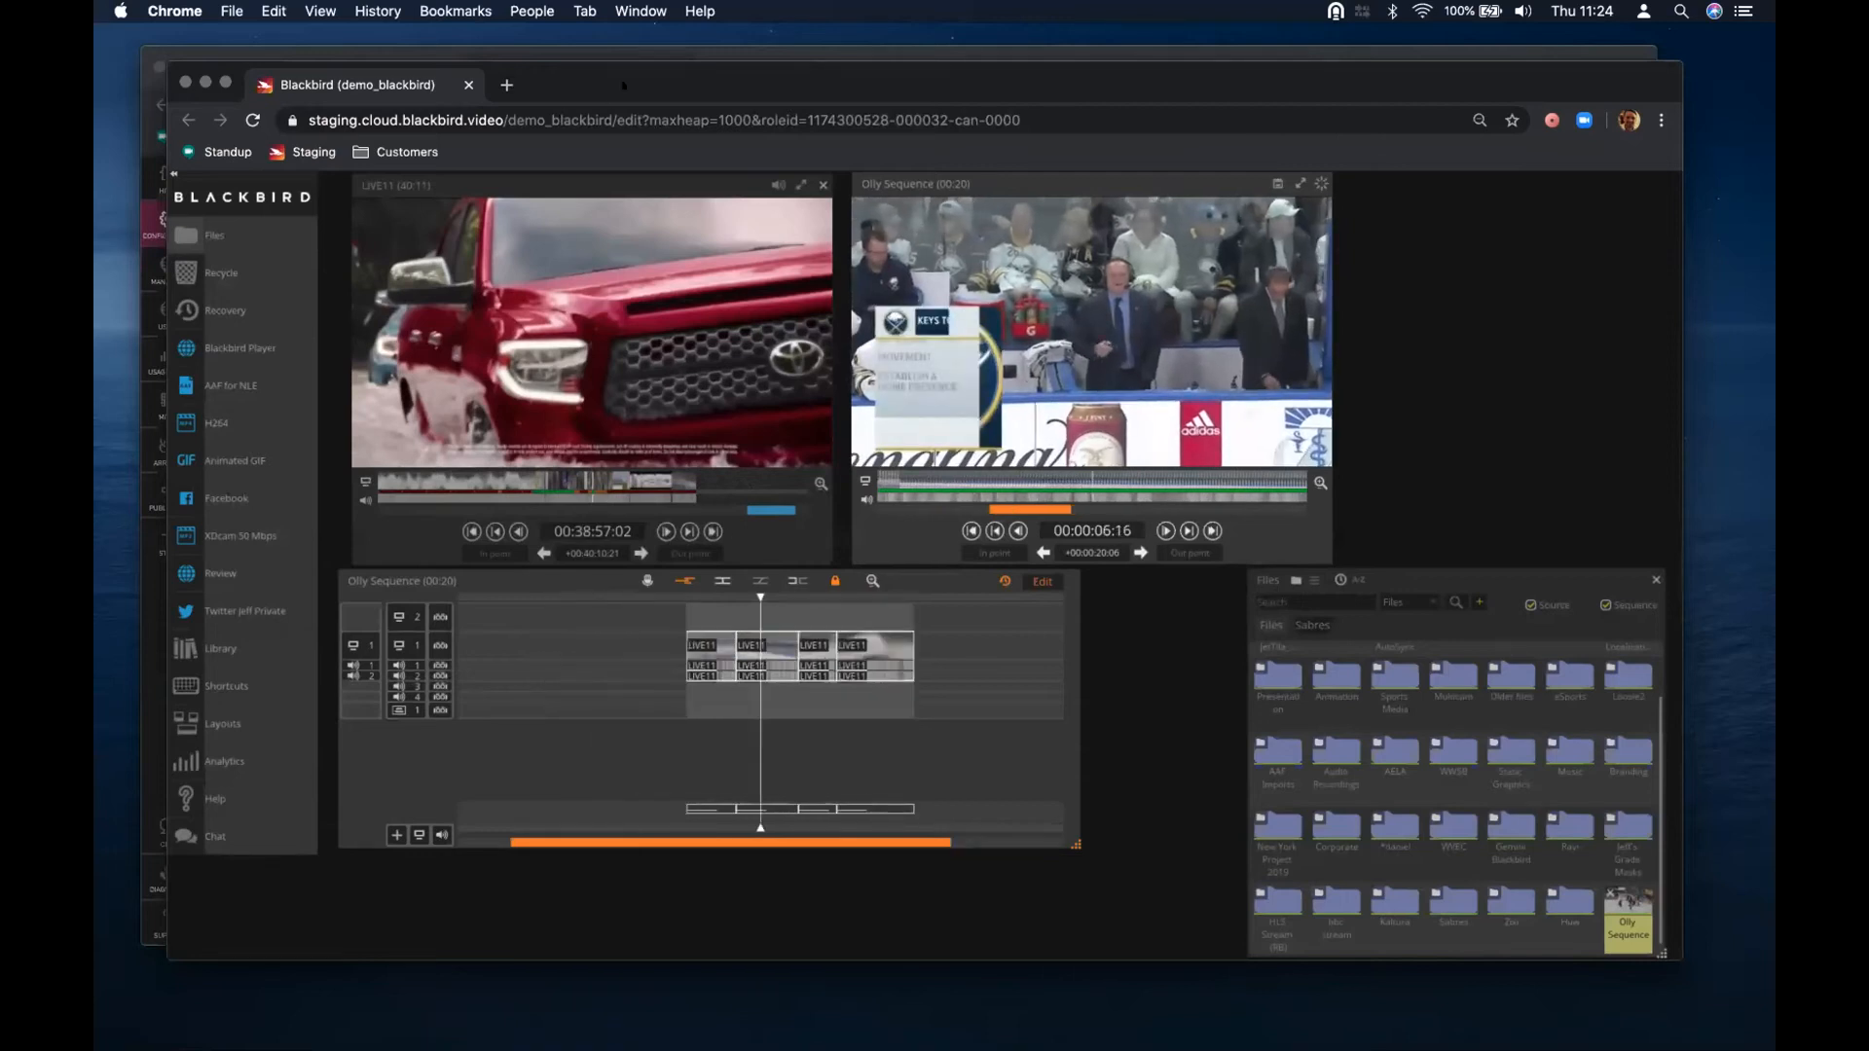
# Cue LIVE11 to the interview at 00:40:00:00 and move along the sequence to its end at 00:00:20:06
pyautogui.moveTo(550, 89)
pyautogui.mouseDown()
pyautogui.moveTo(518, 145)
pyautogui.moveTo(545, 85)
pyautogui.mouseUp()
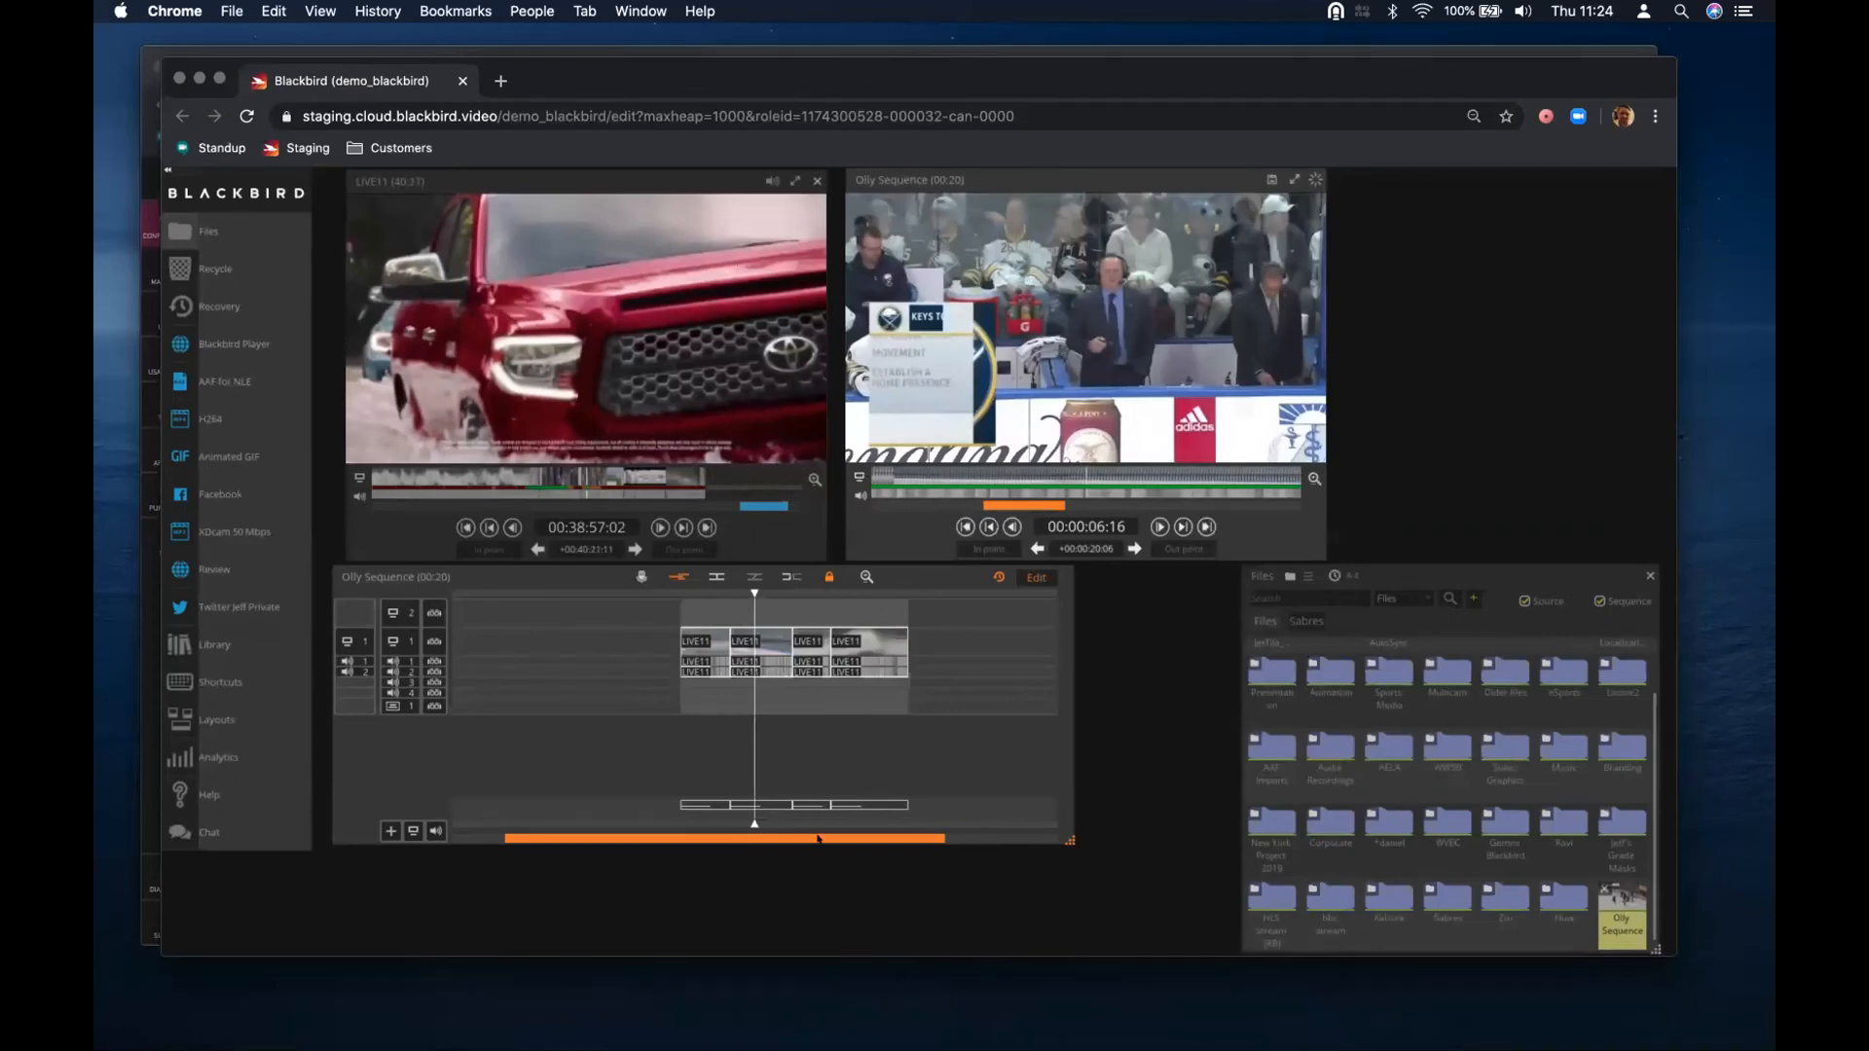
pyautogui.moveTo(787, 836); pyautogui.dragTo(851, 839)
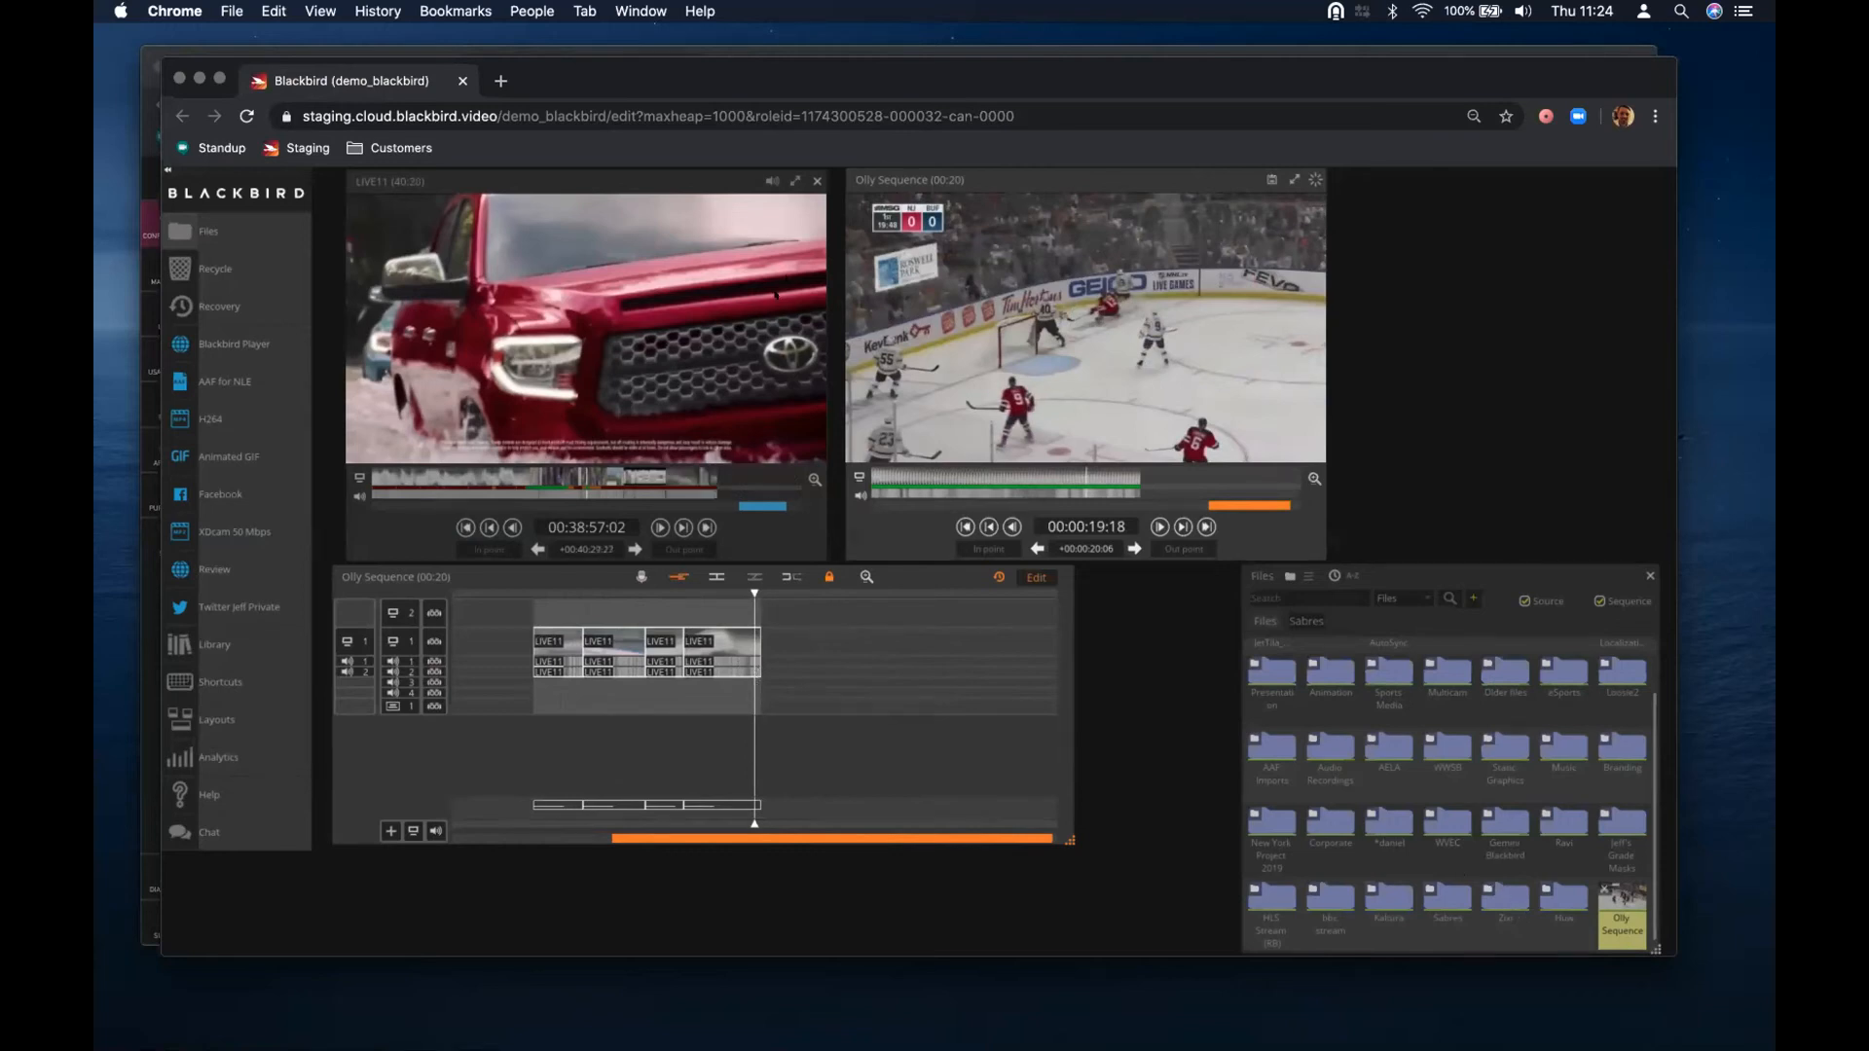
pyautogui.click(671, 488)
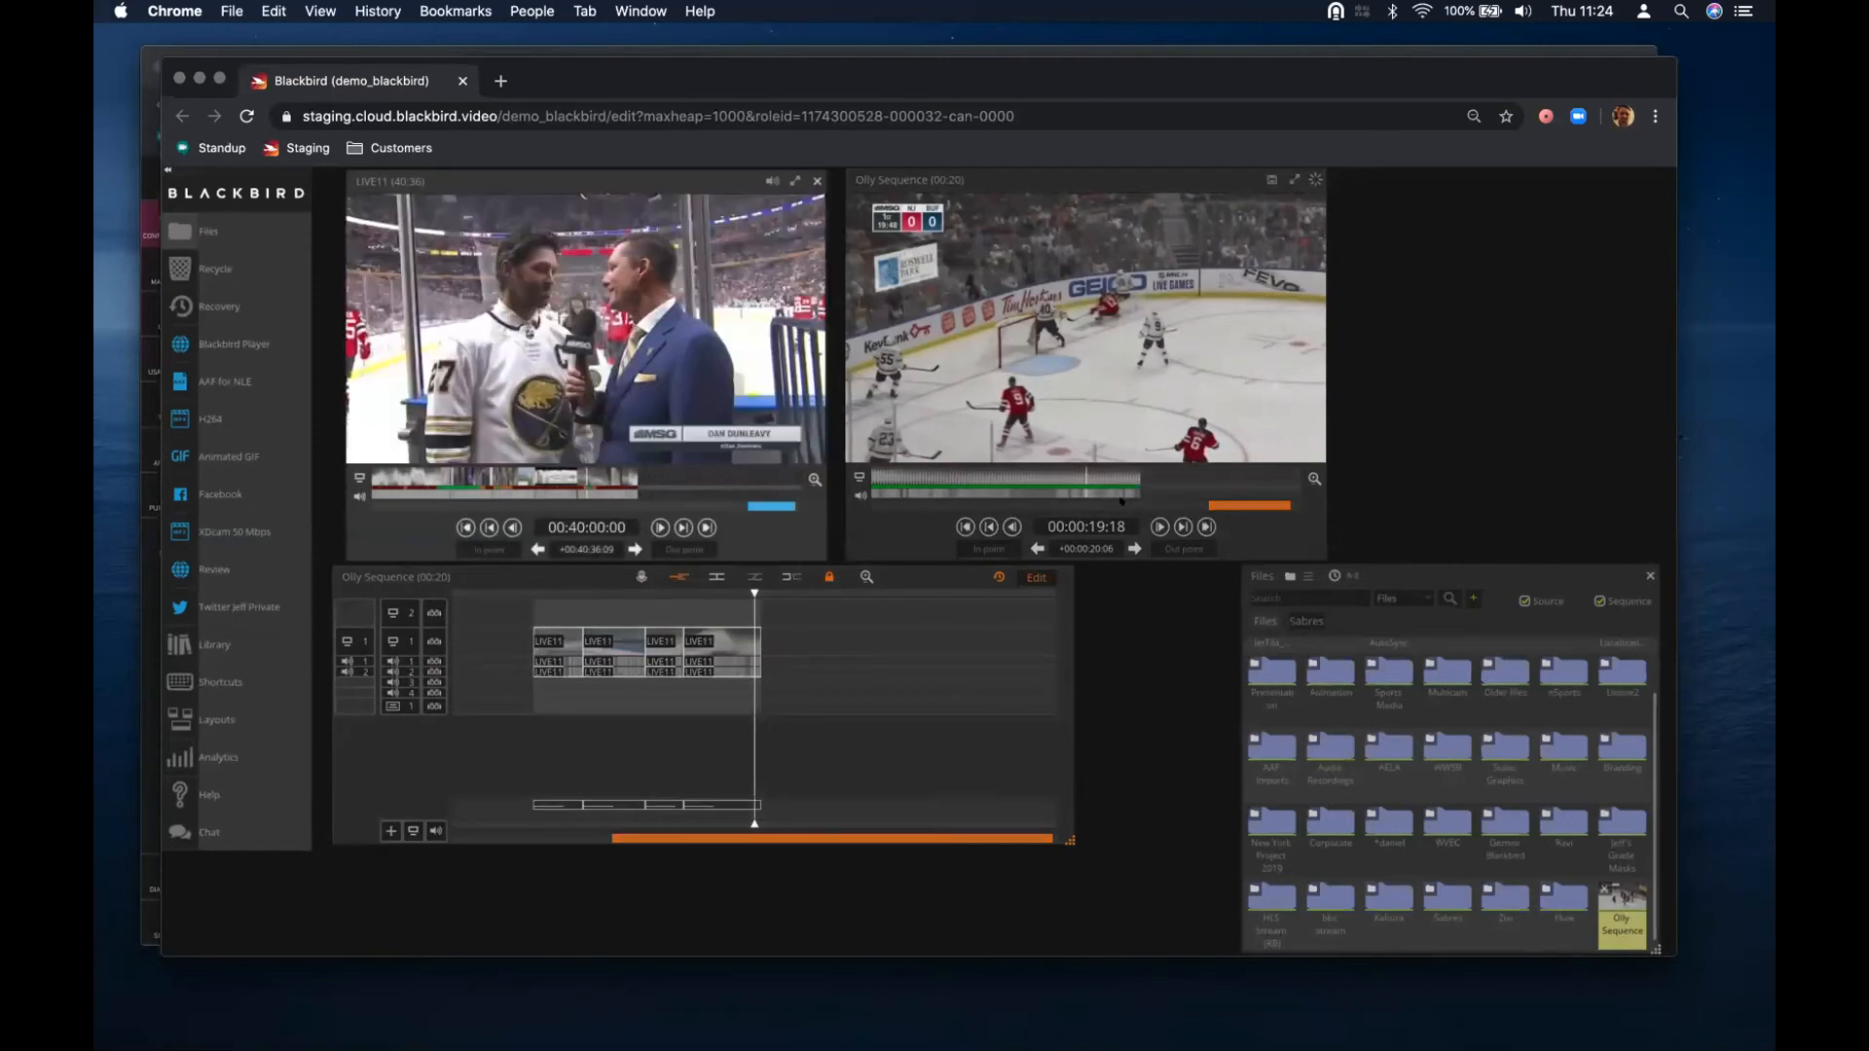
pyautogui.moveTo(921, 576); pyautogui.dragTo(932, 584)
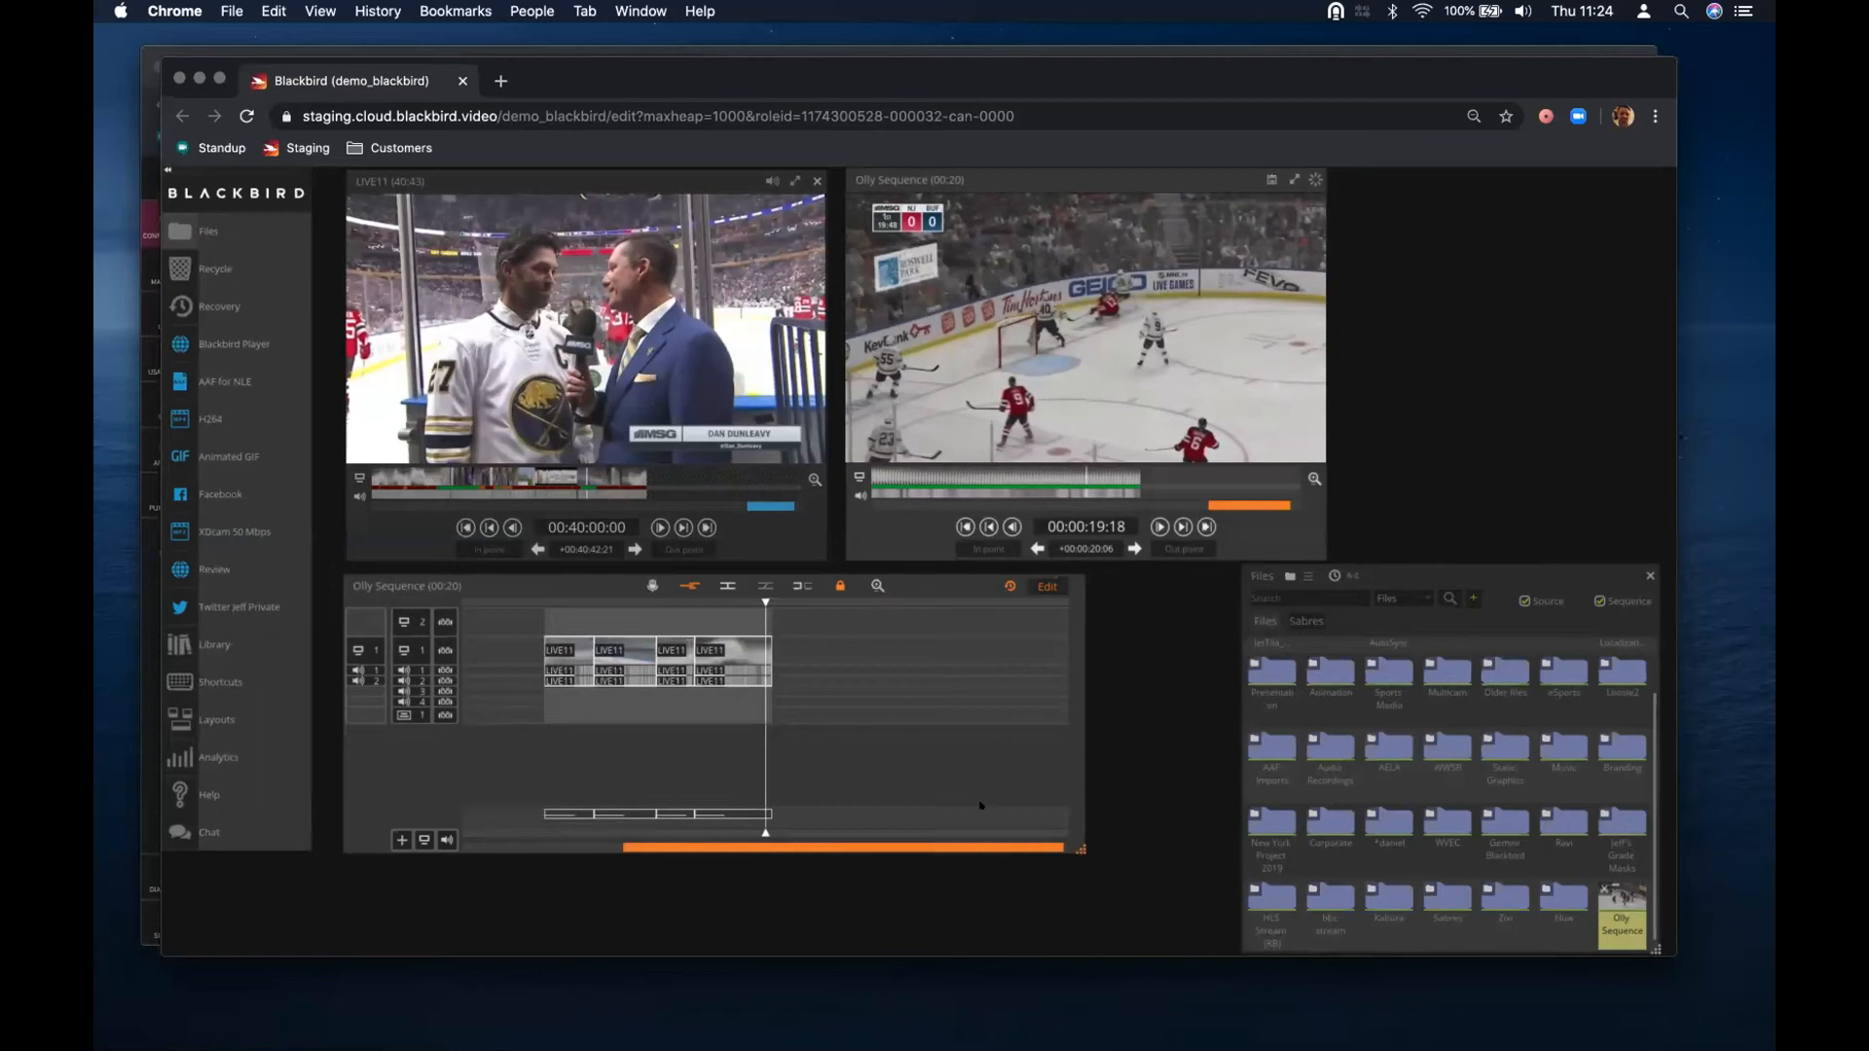
pyautogui.moveTo(935, 844); pyautogui.dragTo(971, 866)
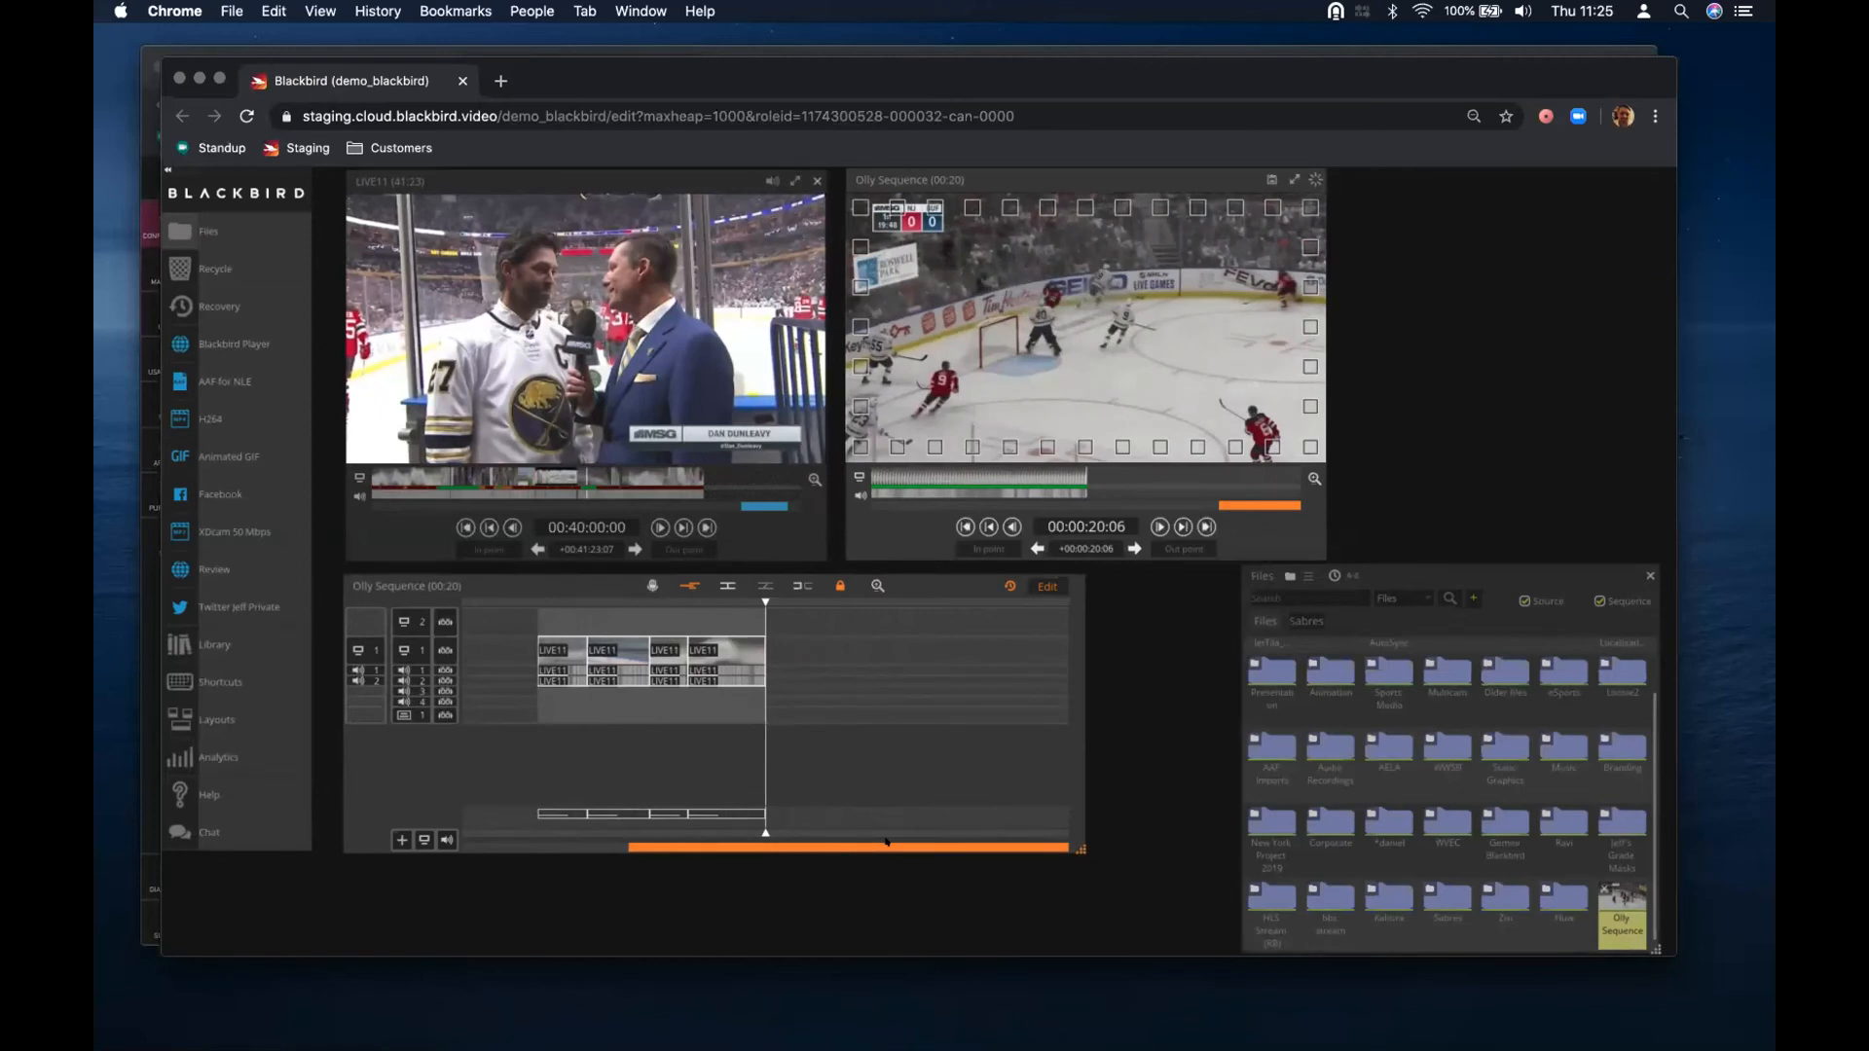
# Trim the first clip's start on the timeline through its full 4s12f so the sequence begins with the coach's bench shot
pyautogui.moveTo(897, 843); pyautogui.dragTo(749, 875)
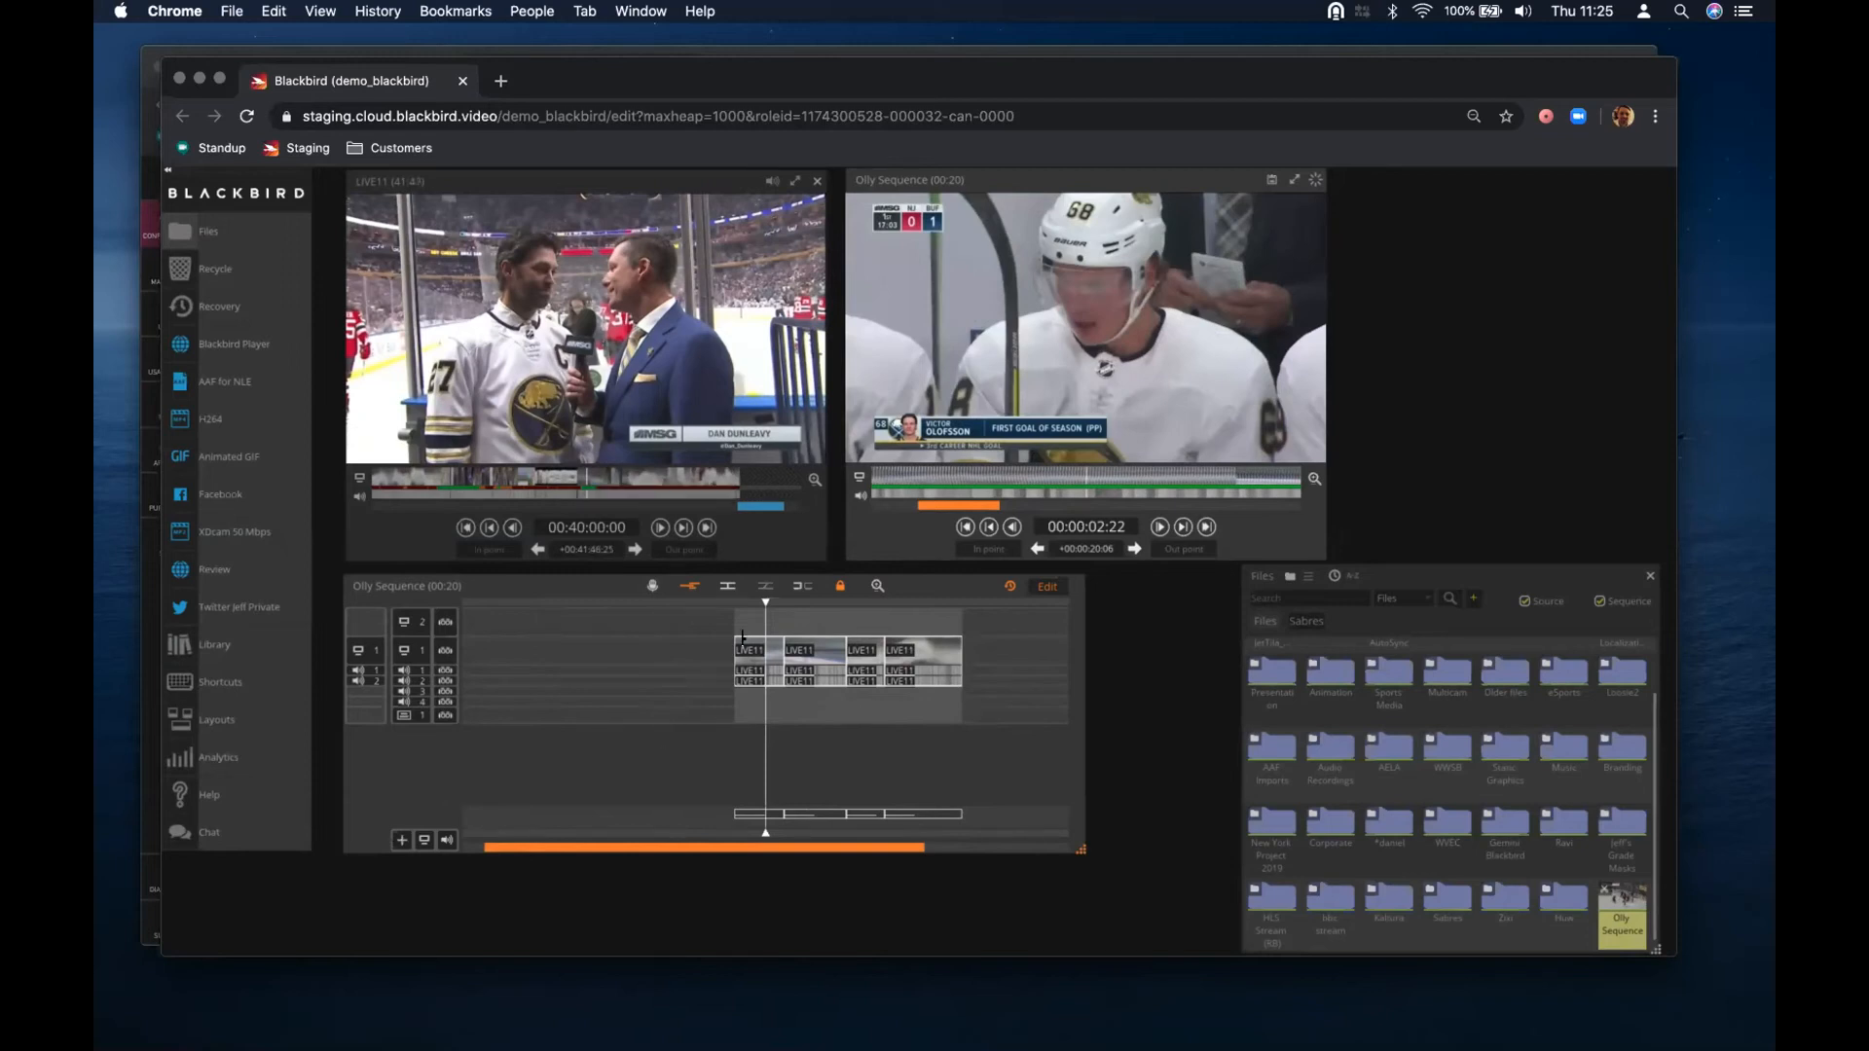
pyautogui.scroll(2, 757, 642)
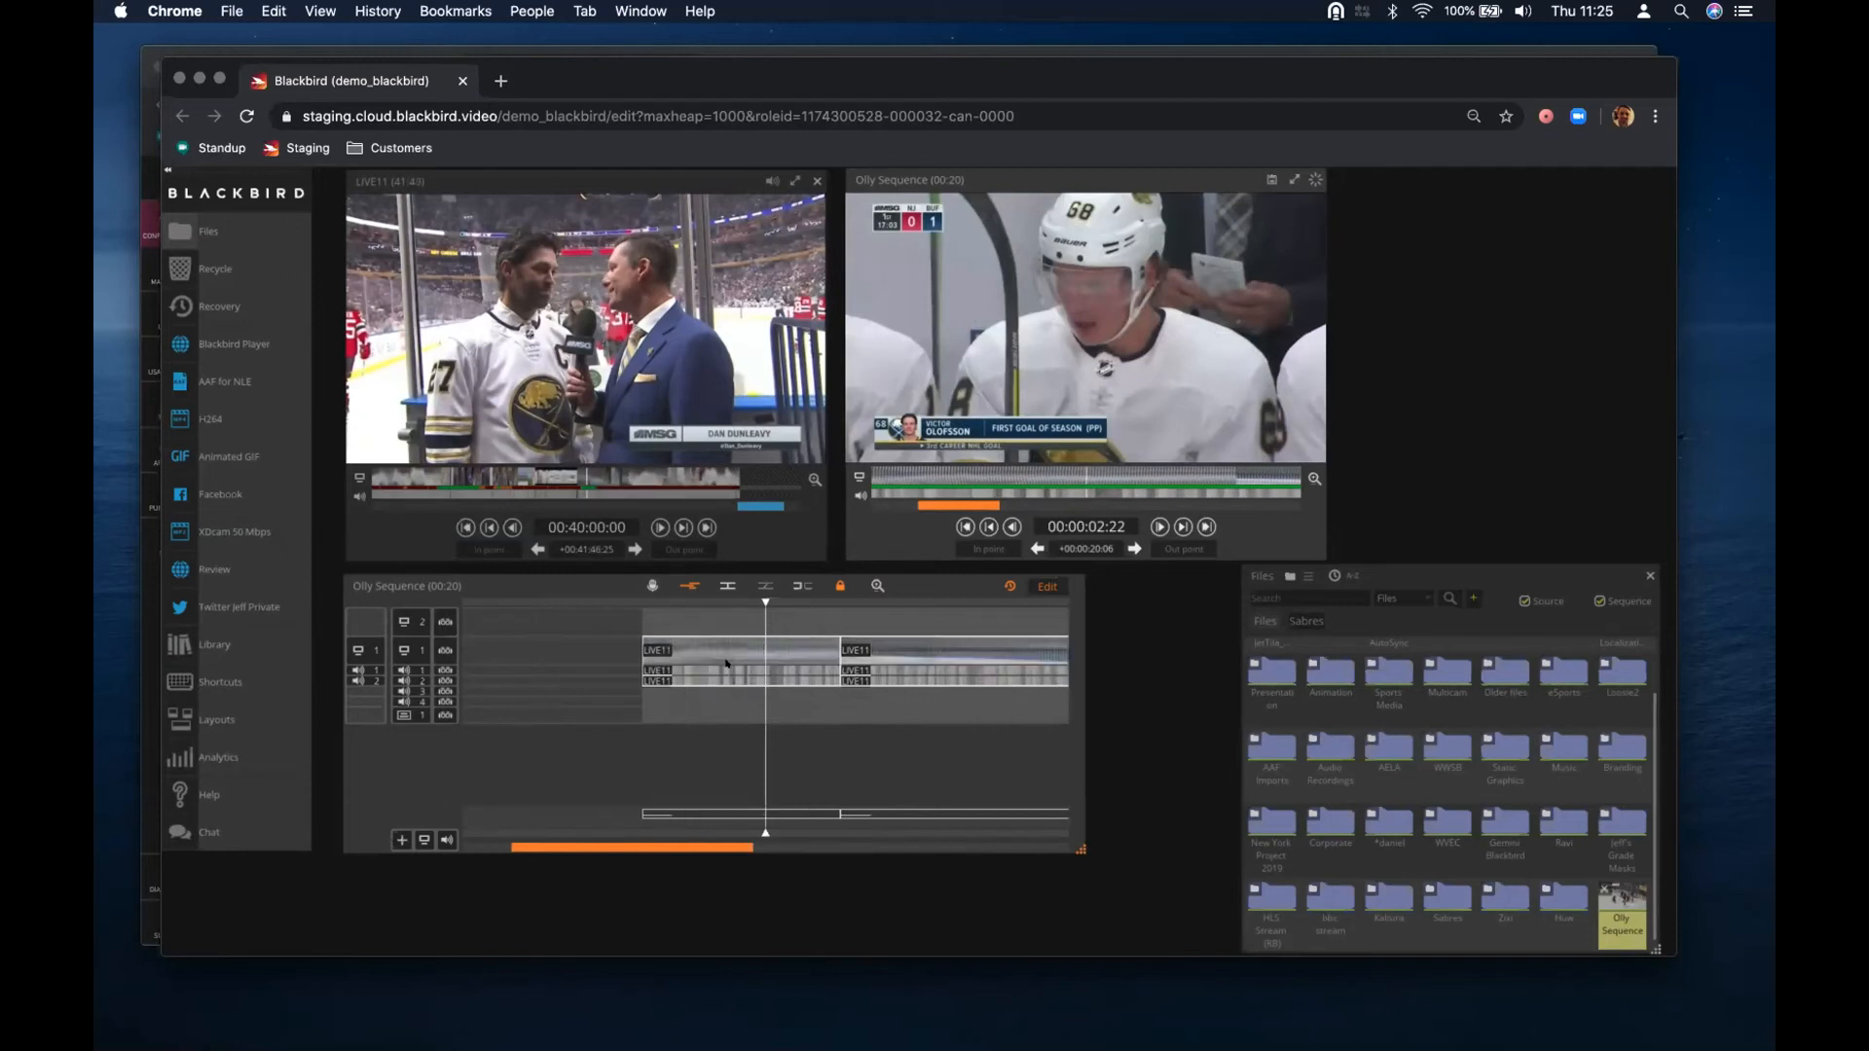
pyautogui.scroll(4, 726, 657)
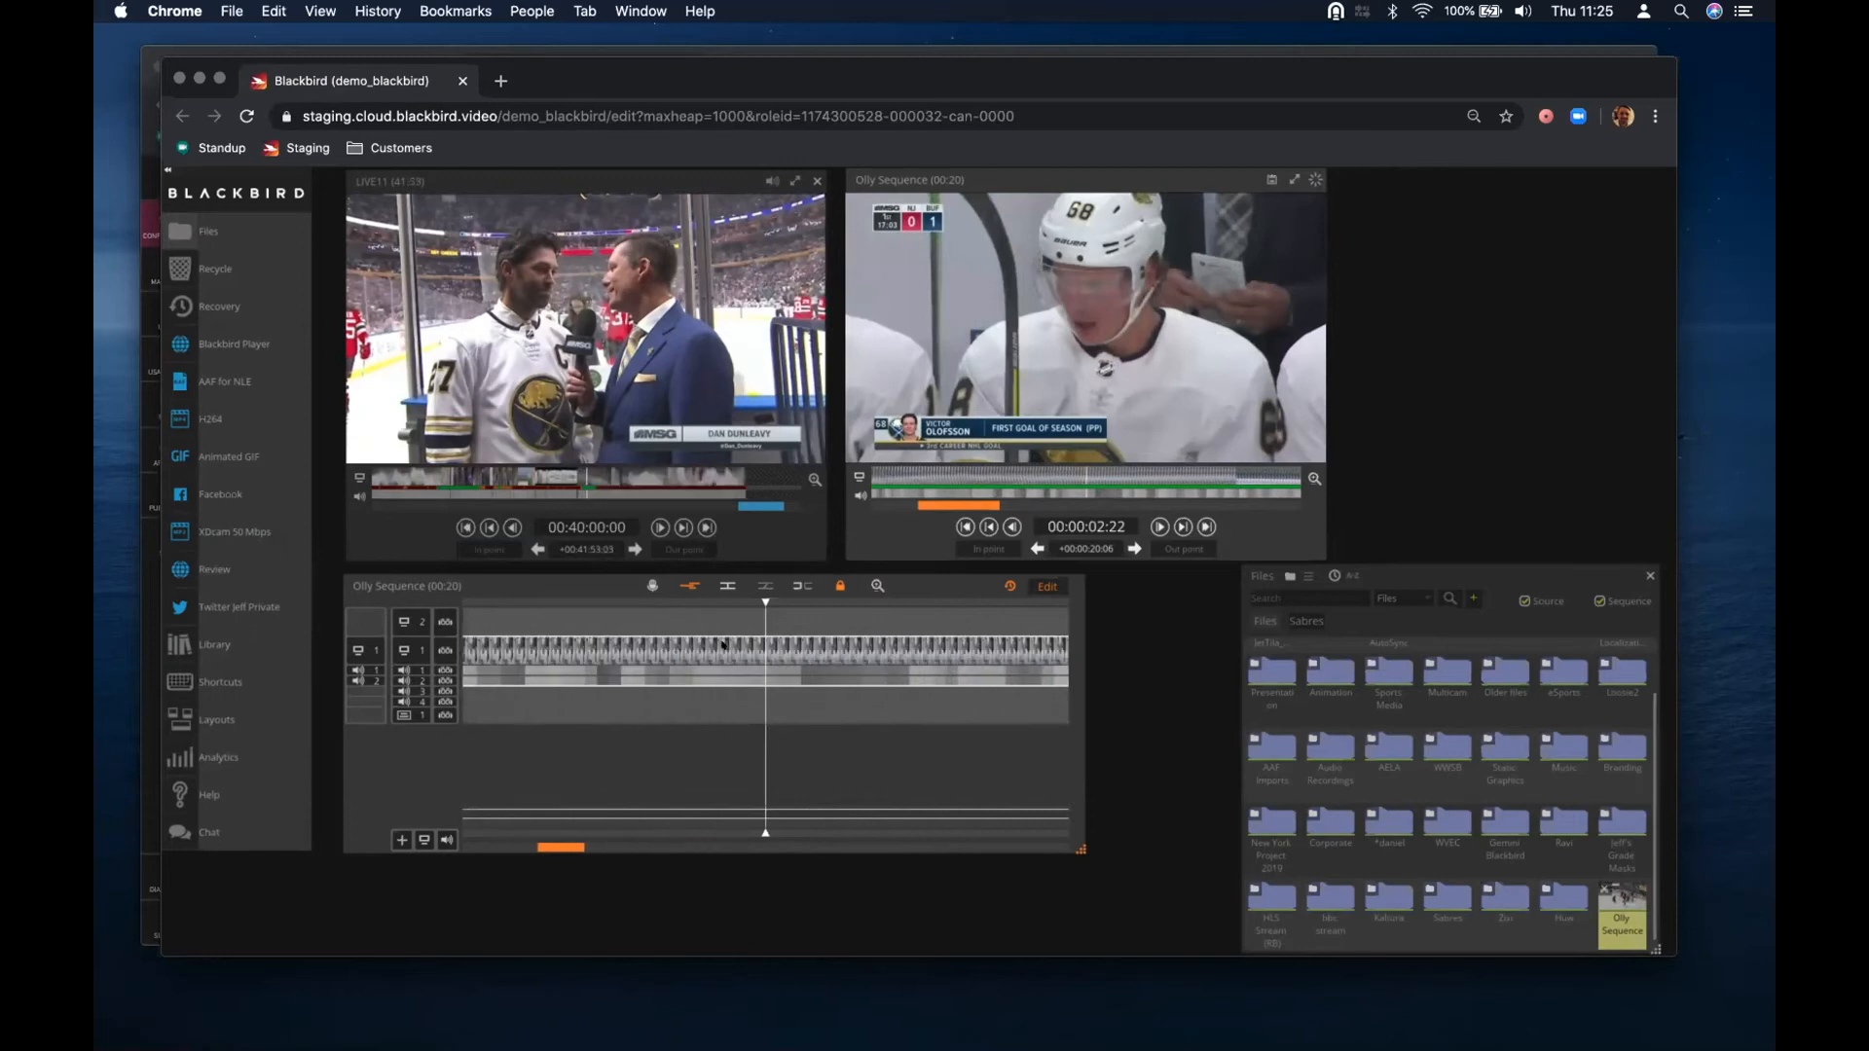
pyautogui.scroll(-4, 723, 644)
pyautogui.scroll(3, 720, 640)
pyautogui.scroll(-1, 716, 635)
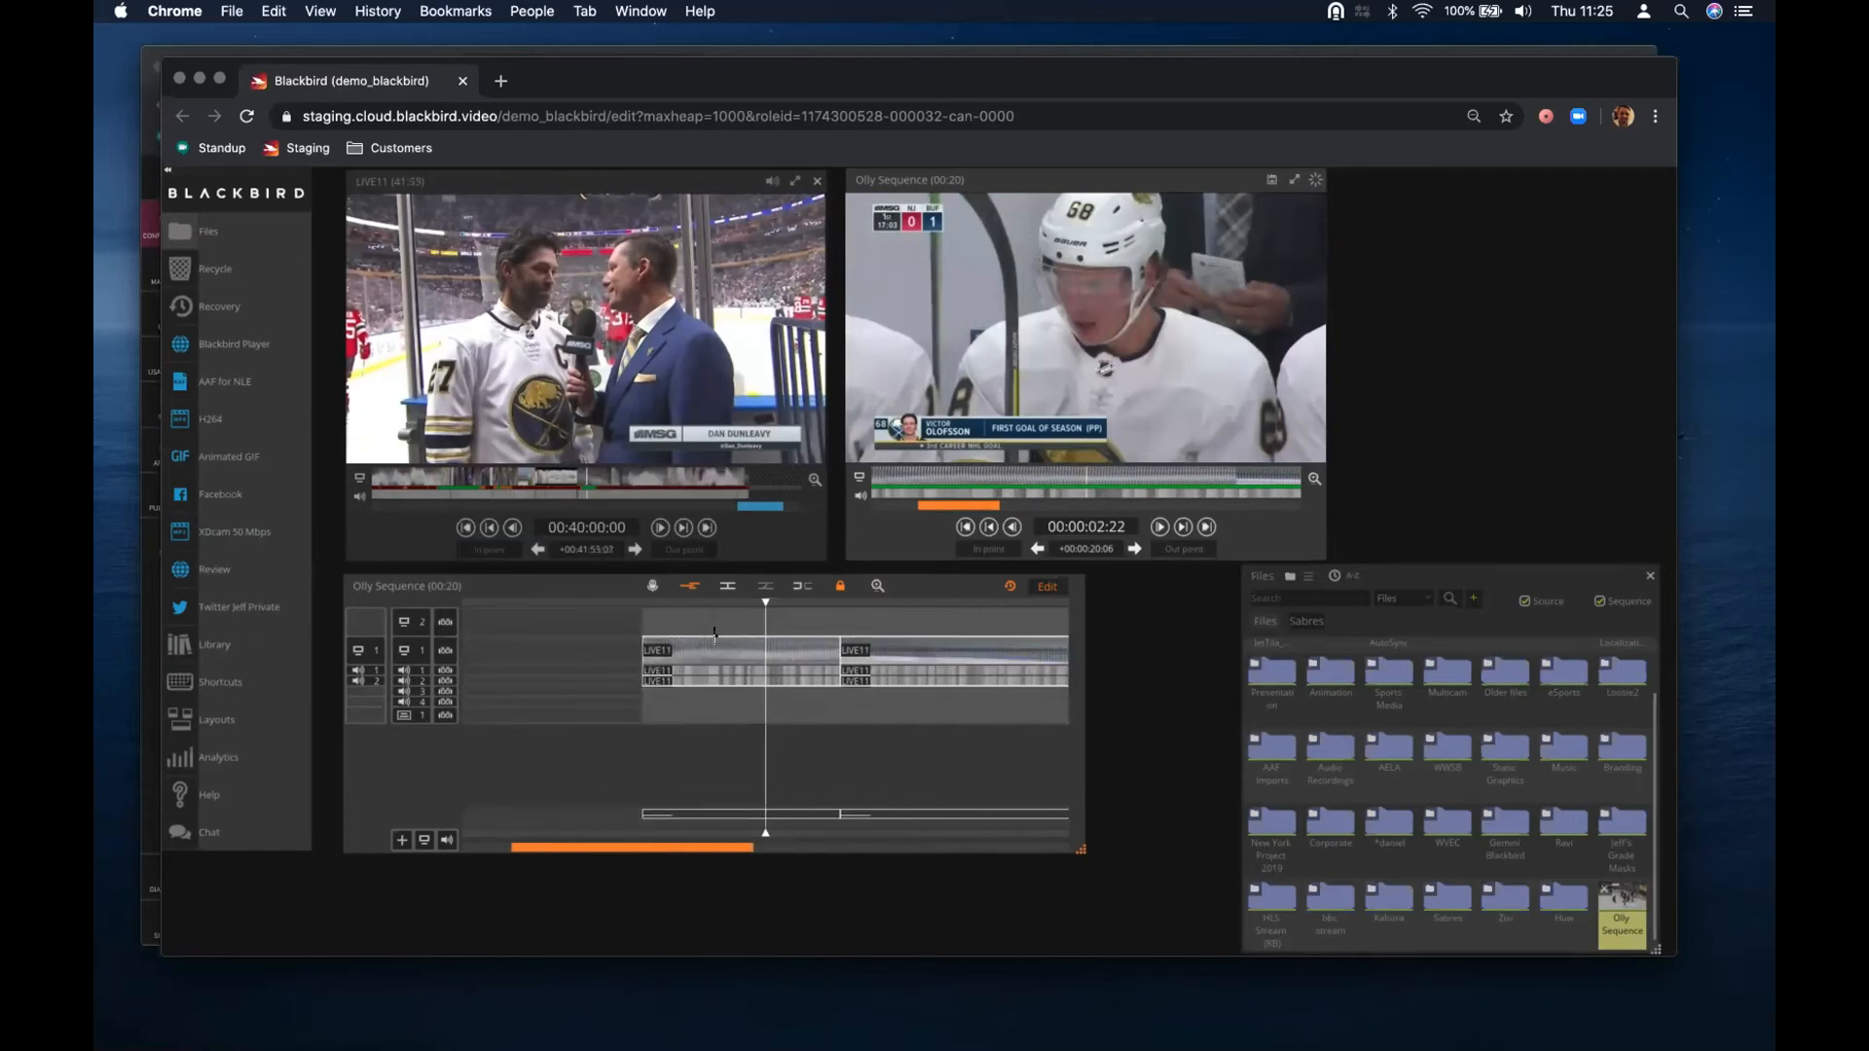
pyautogui.click(624, 602)
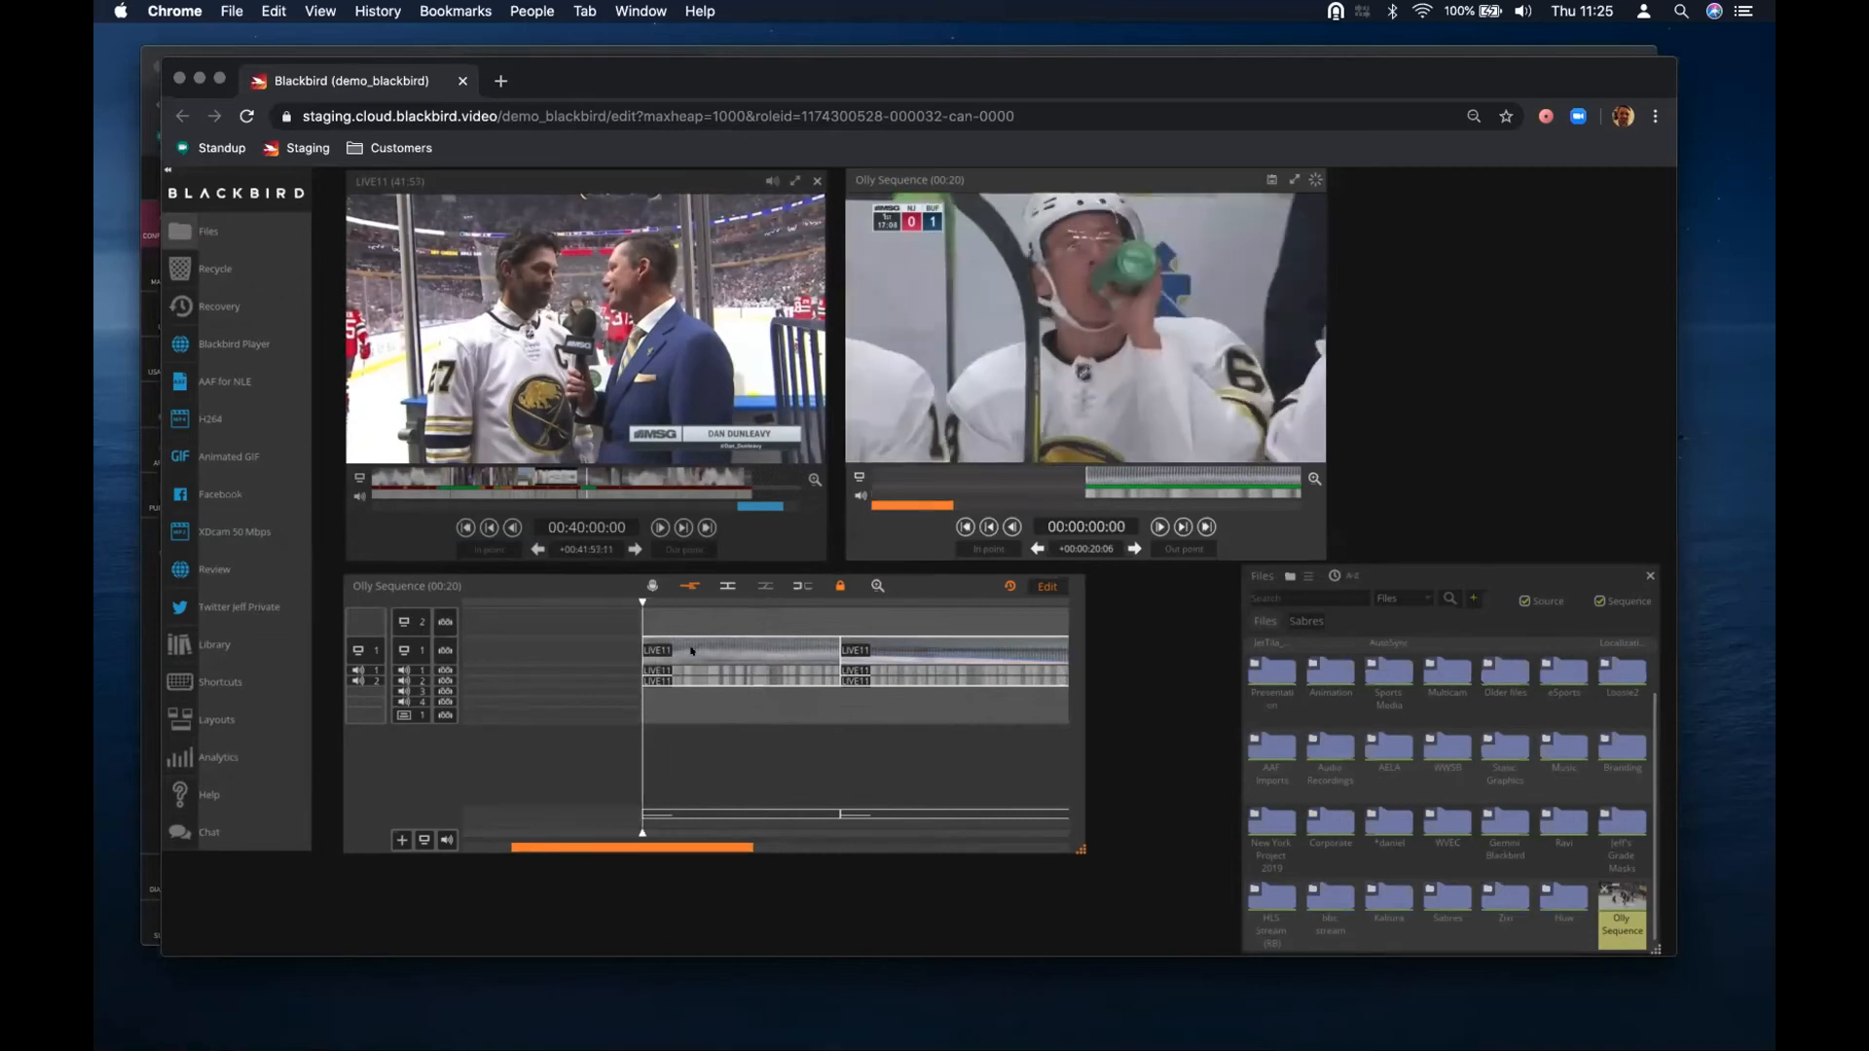
pyautogui.click(630, 640)
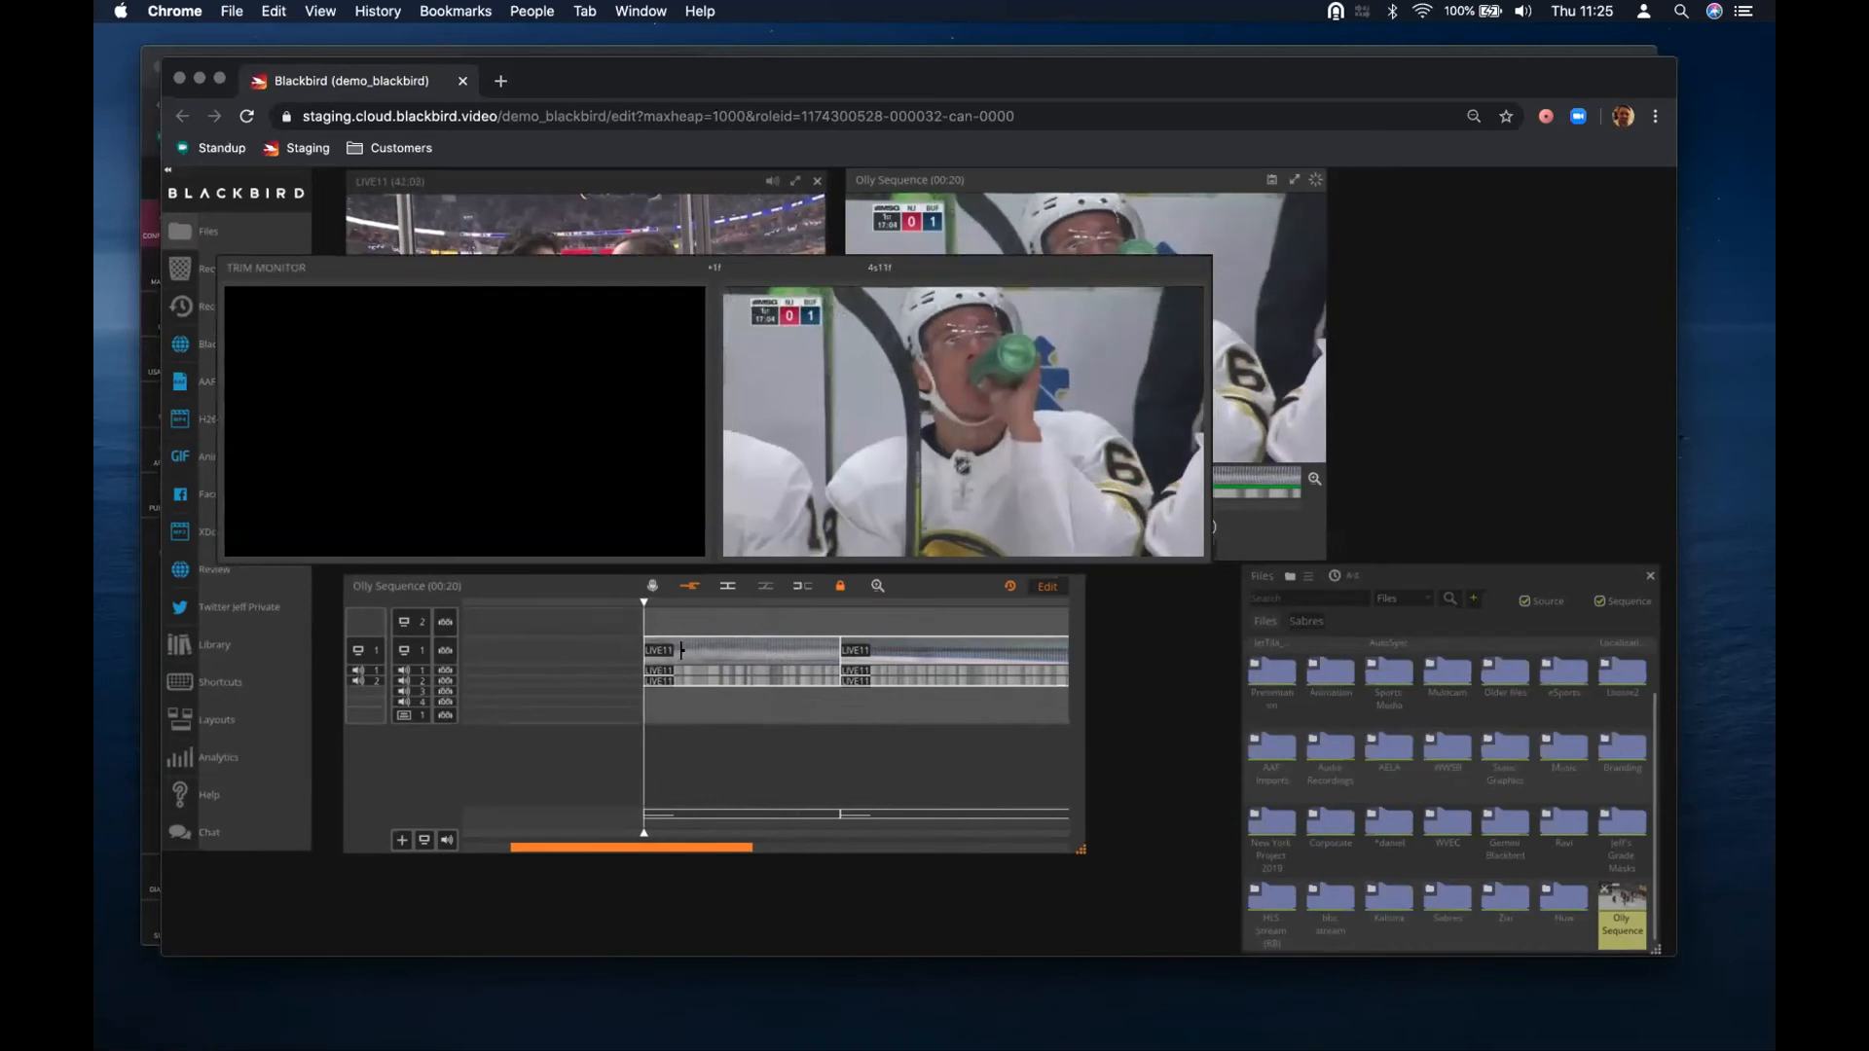
pyautogui.moveTo(681, 650); pyautogui.dragTo(627, 650)
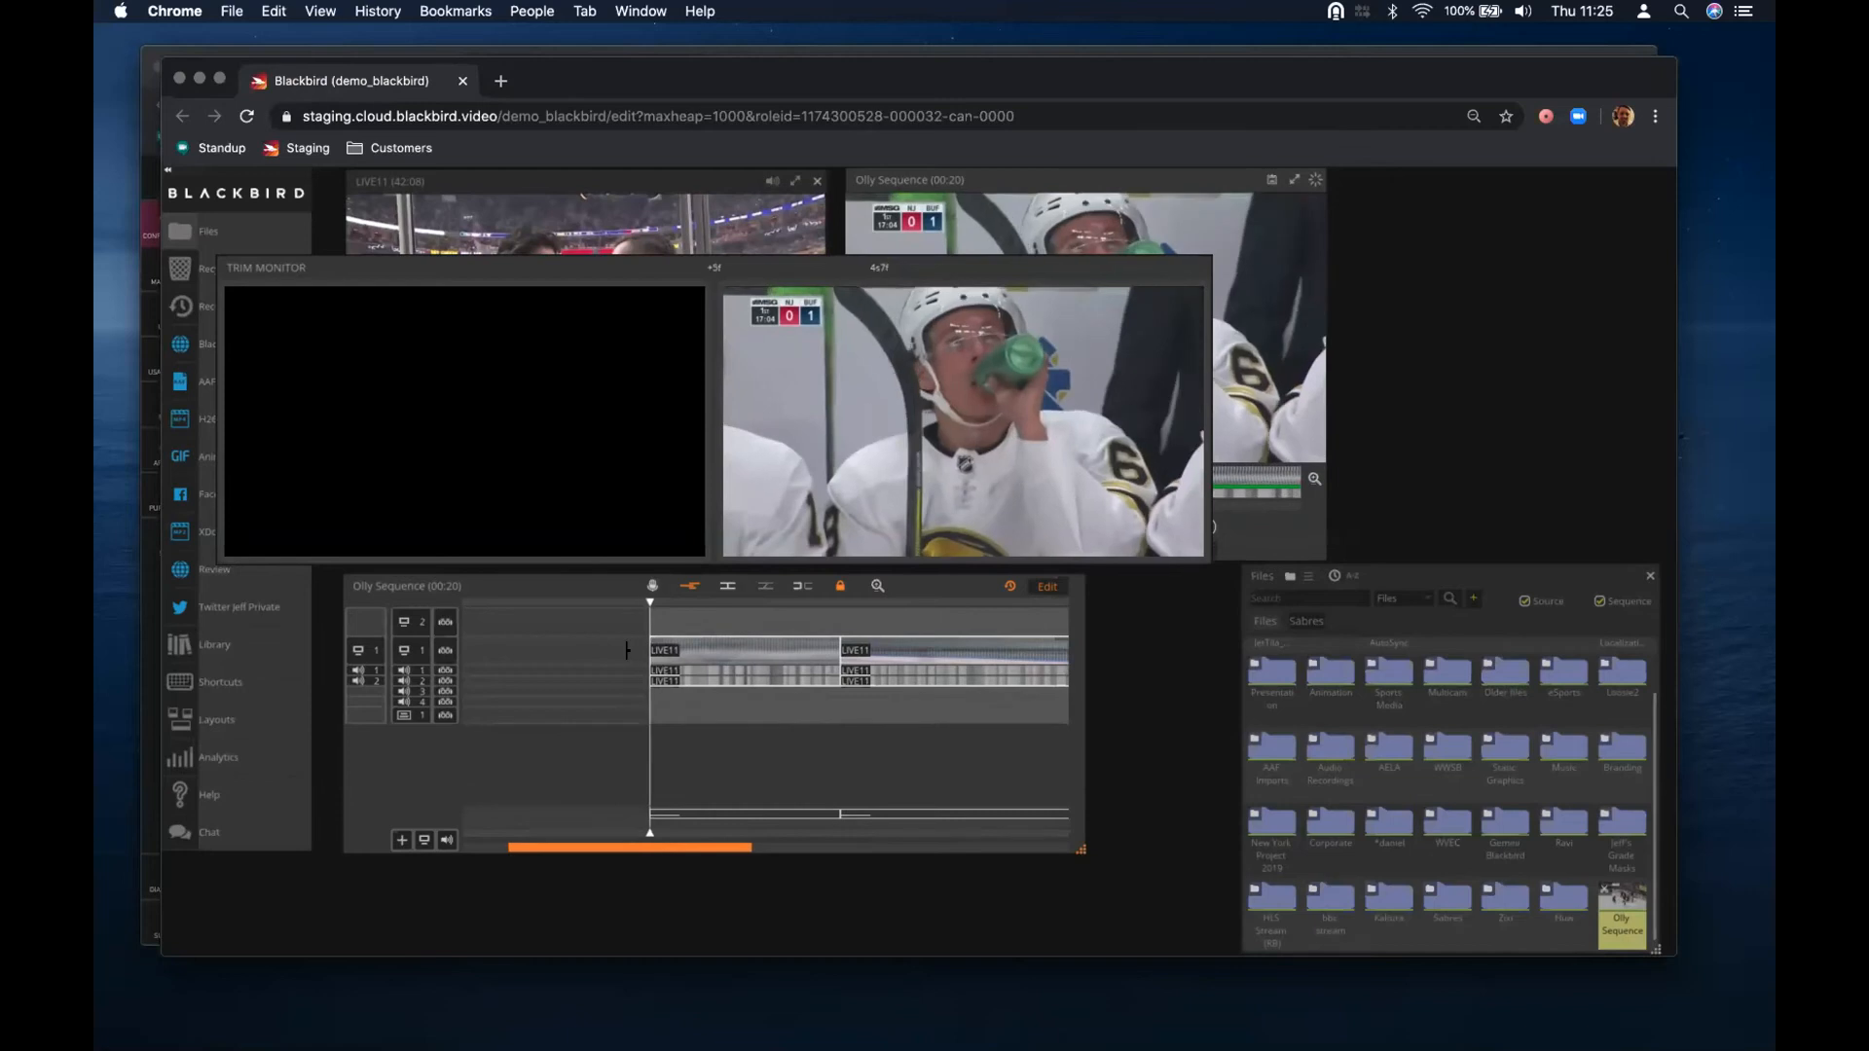
pyautogui.moveTo(810, 656); pyautogui.dragTo(857, 658)
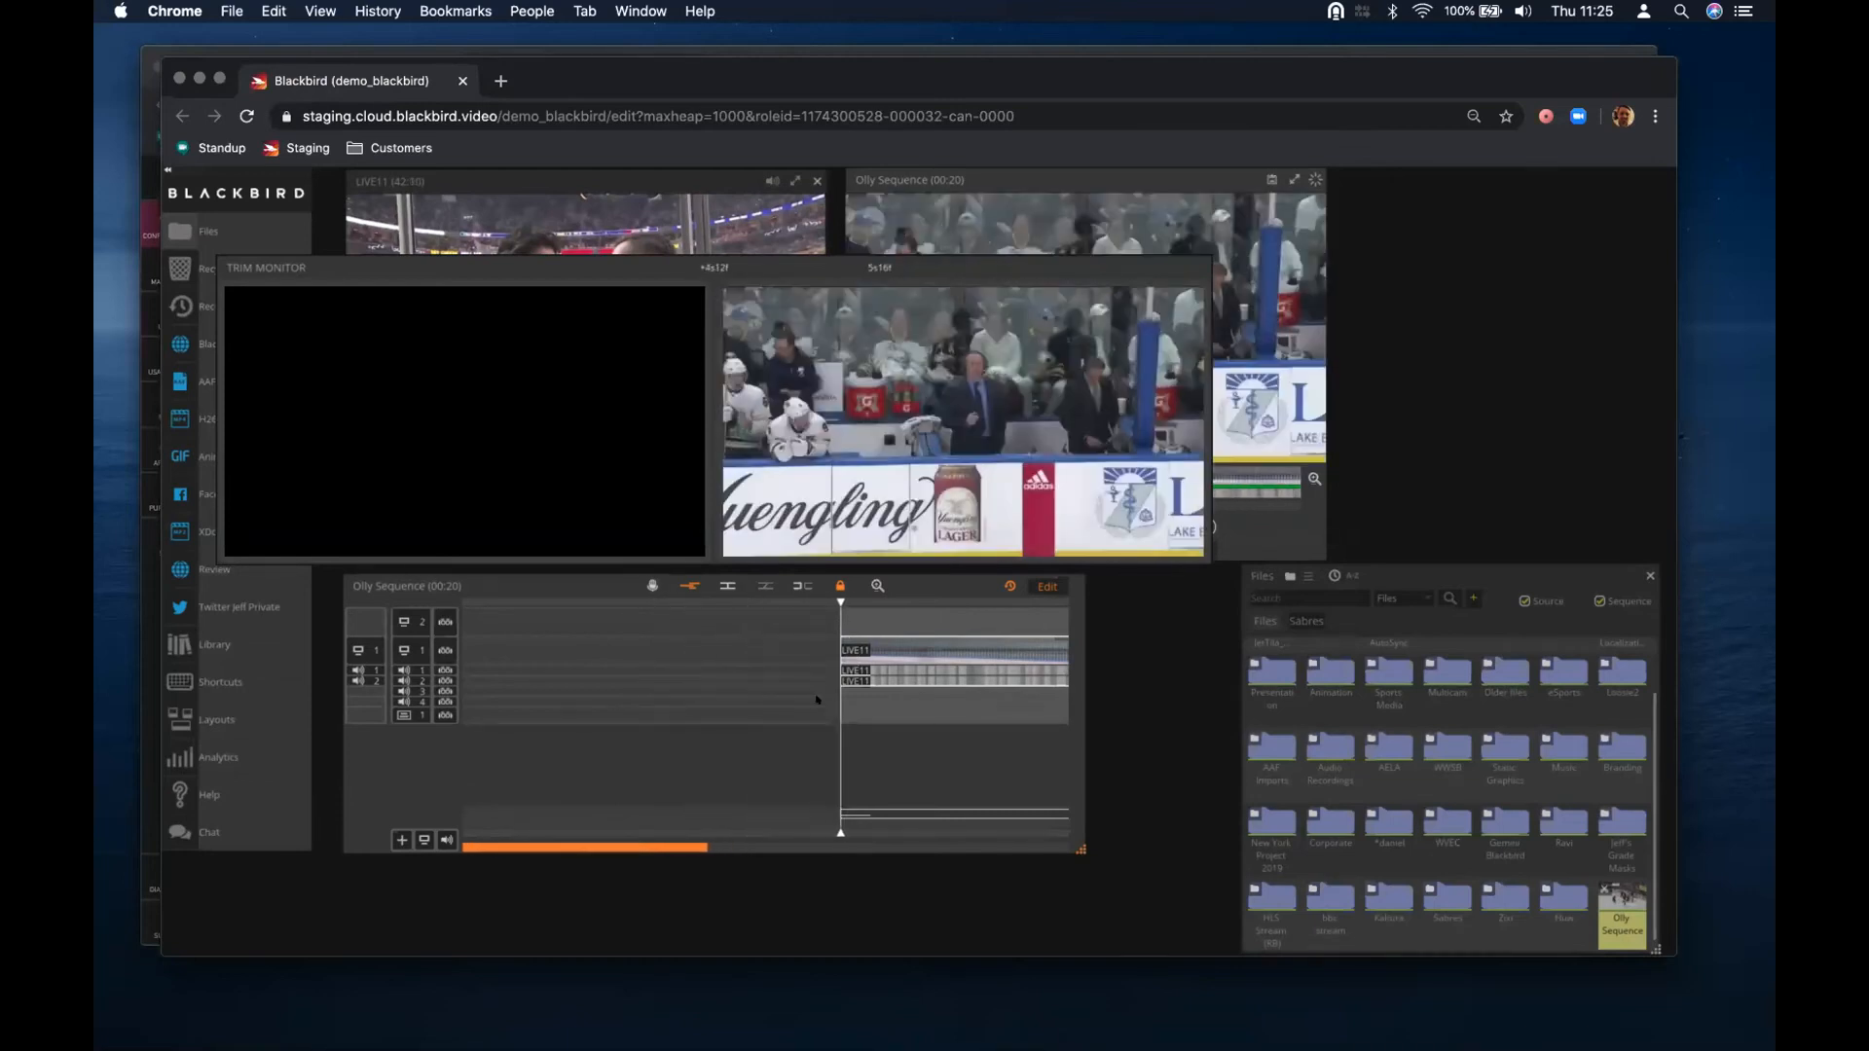
# Trim the end of the last clip so the sequence finishes at 00:00:13:15
pyautogui.moveTo(687, 843); pyautogui.dragTo(965, 870)
pyautogui.moveTo(838, 638); pyautogui.dragTo(742, 638)
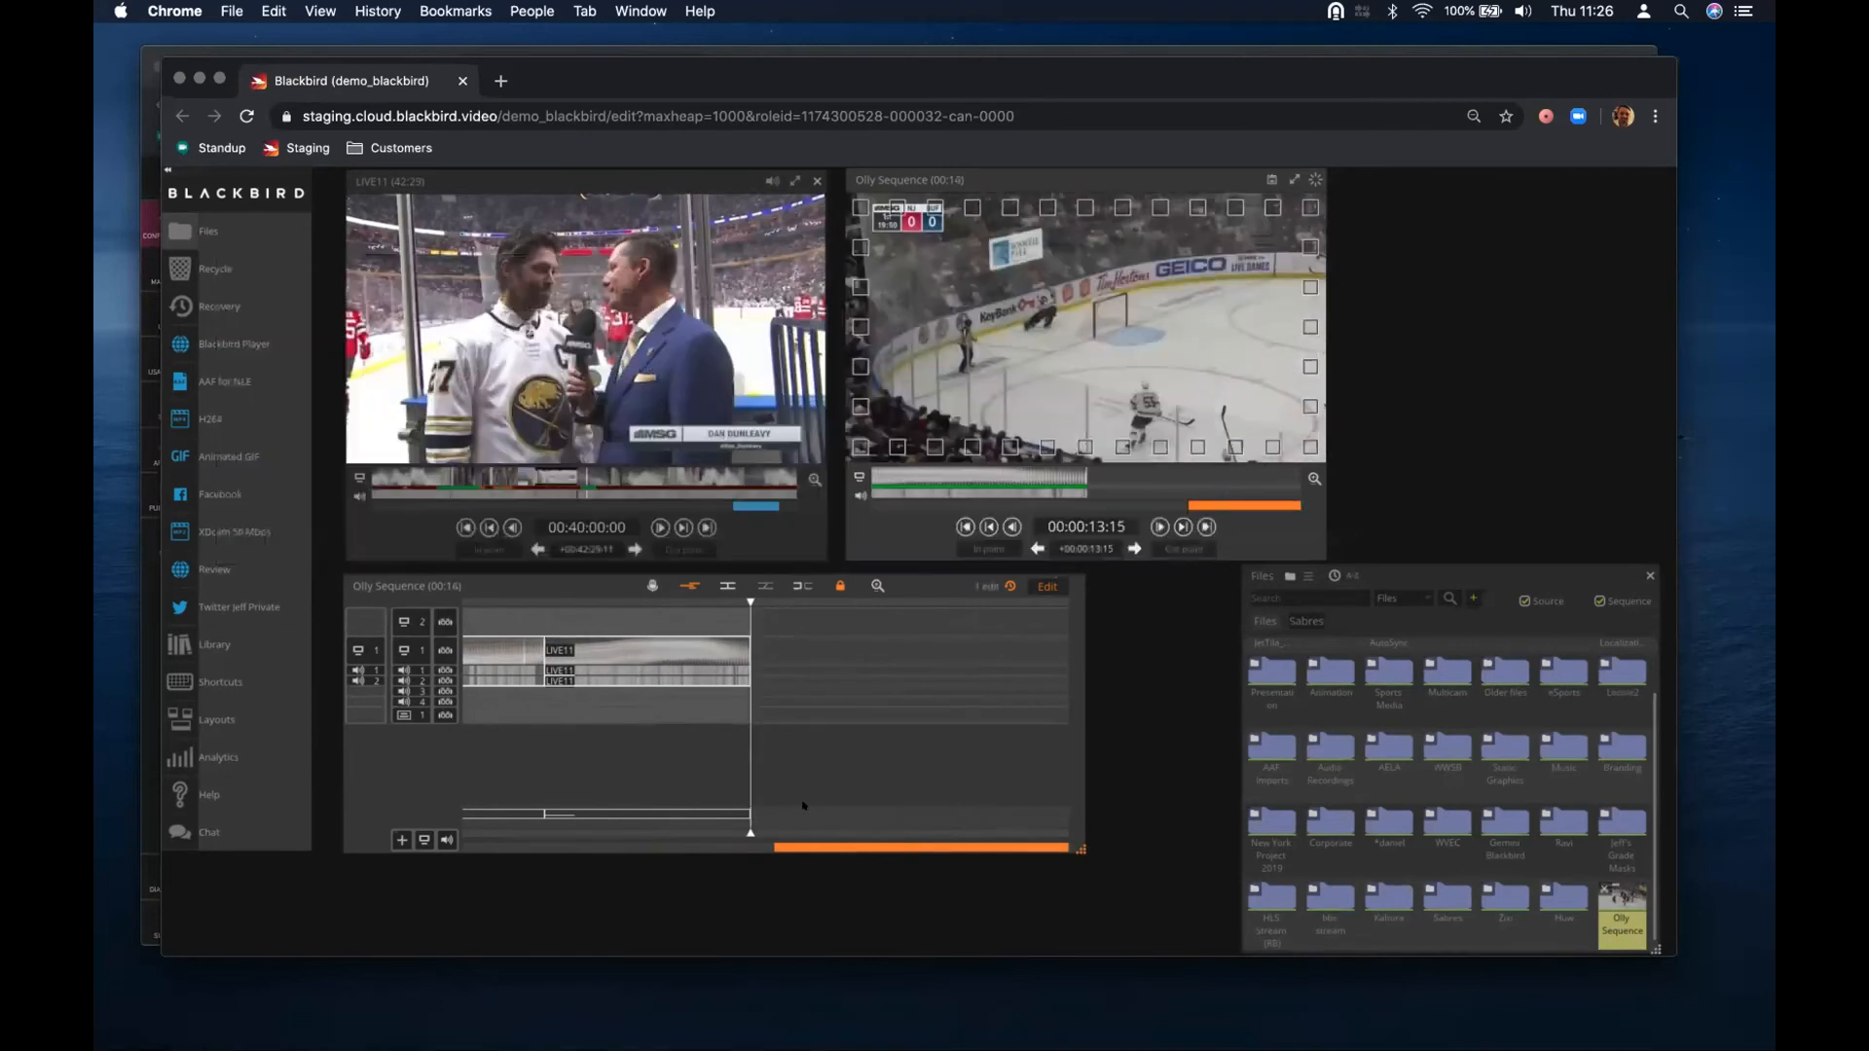
# Roll the cut between the coach and goalmouth clips earlier, to about 00:00:04:05
pyautogui.moveTo(678, 838); pyautogui.dragTo(643, 838)
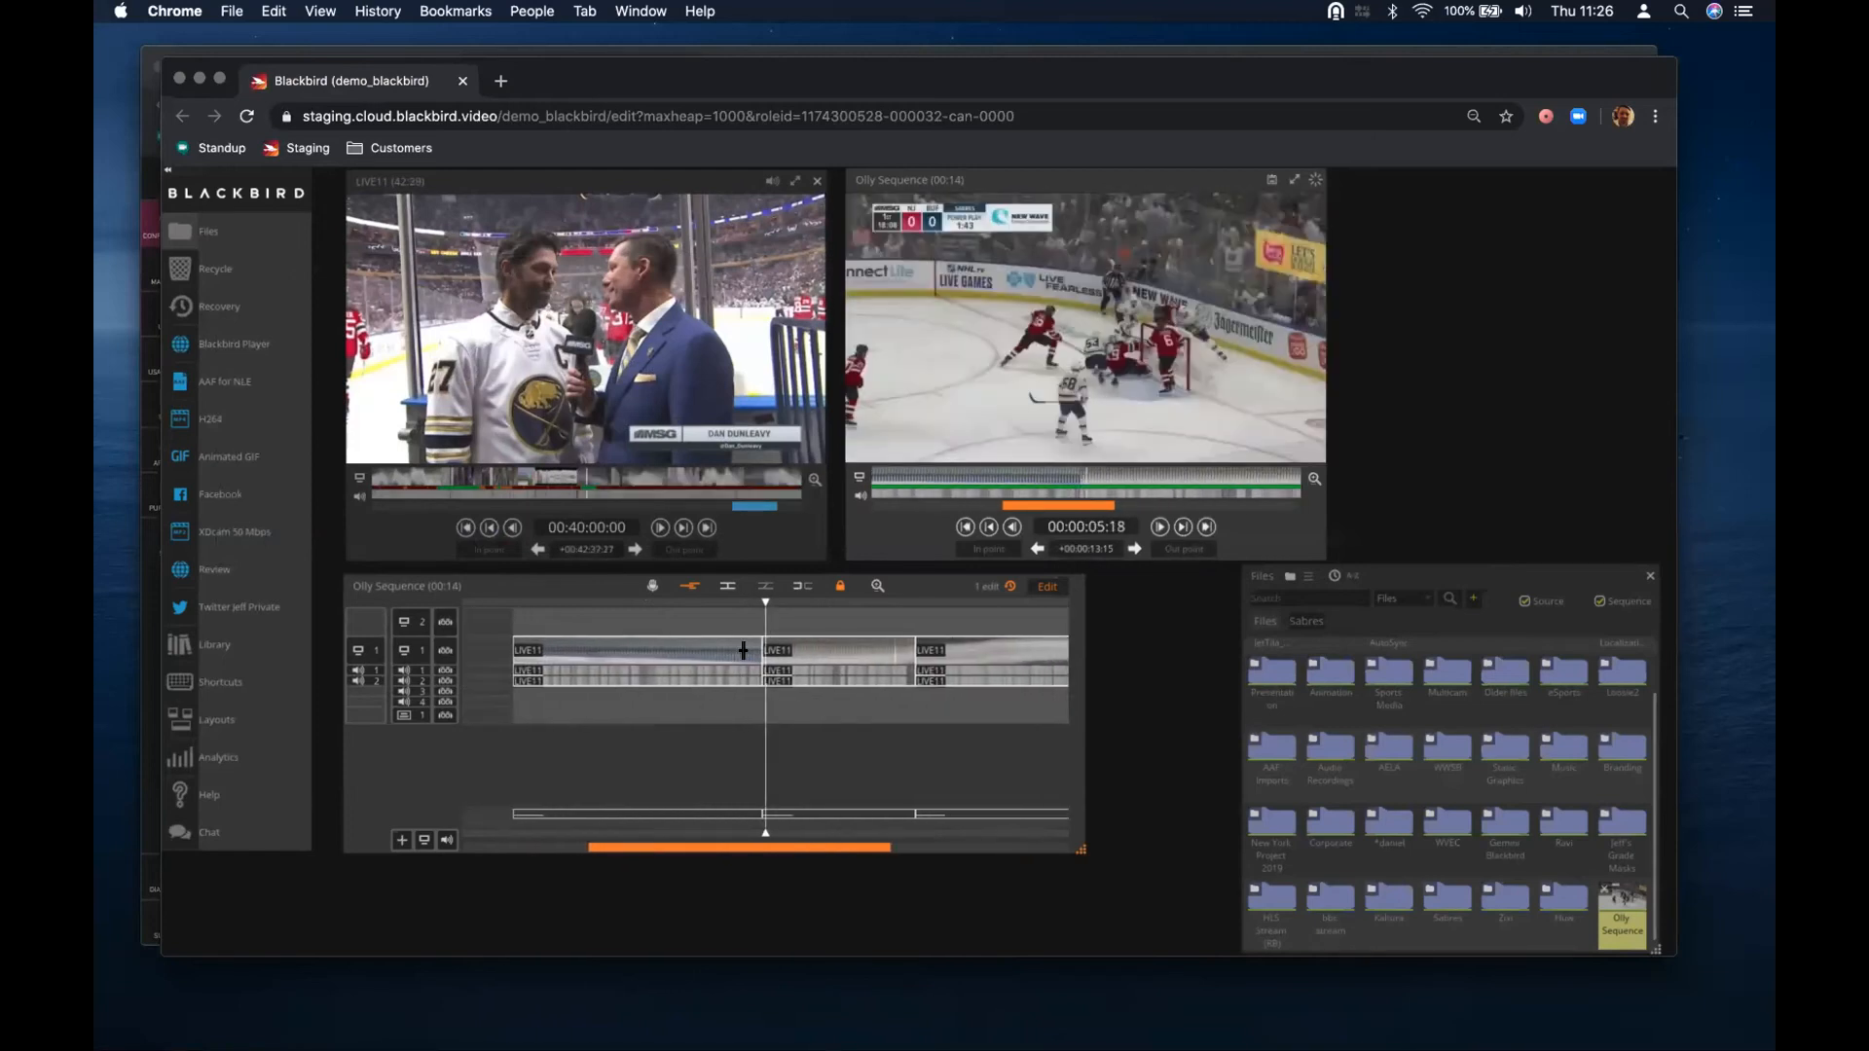
pyautogui.moveTo(744, 650); pyautogui.dragTo(743, 650)
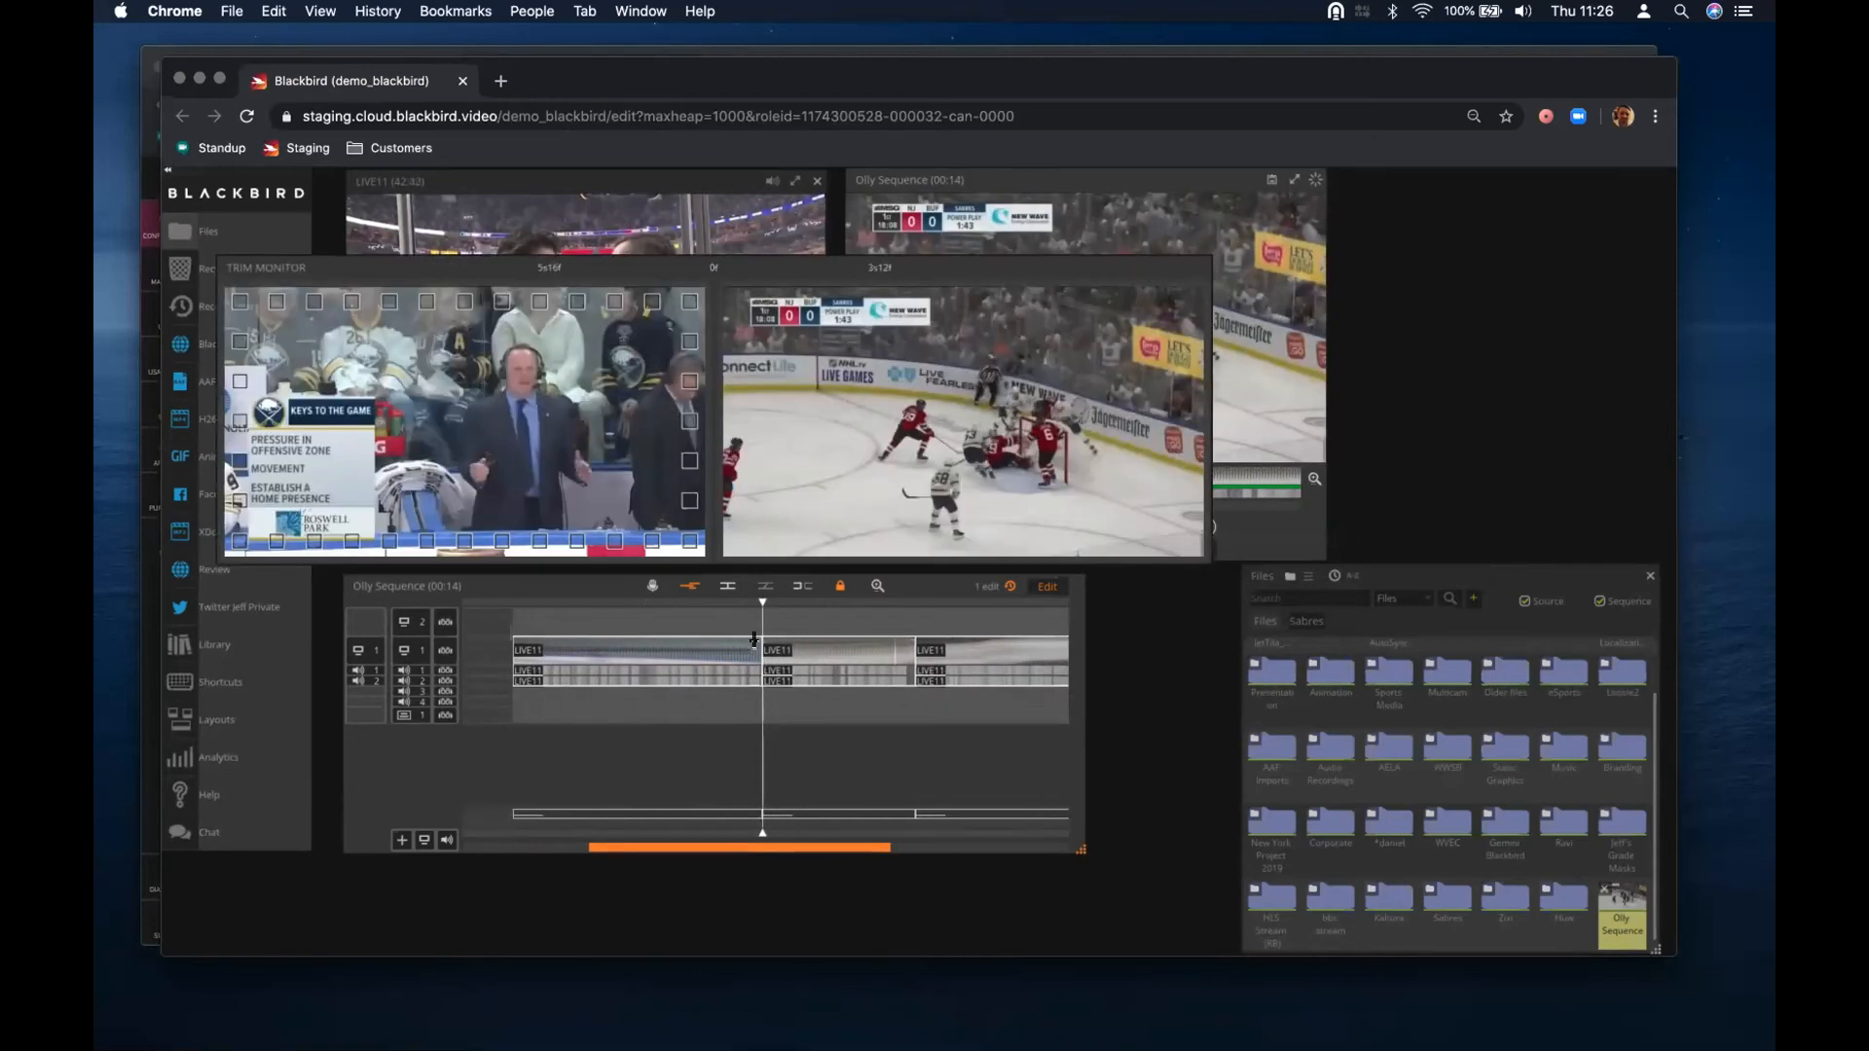
pyautogui.moveTo(755, 640); pyautogui.dragTo(692, 639)
pyautogui.click(692, 640)
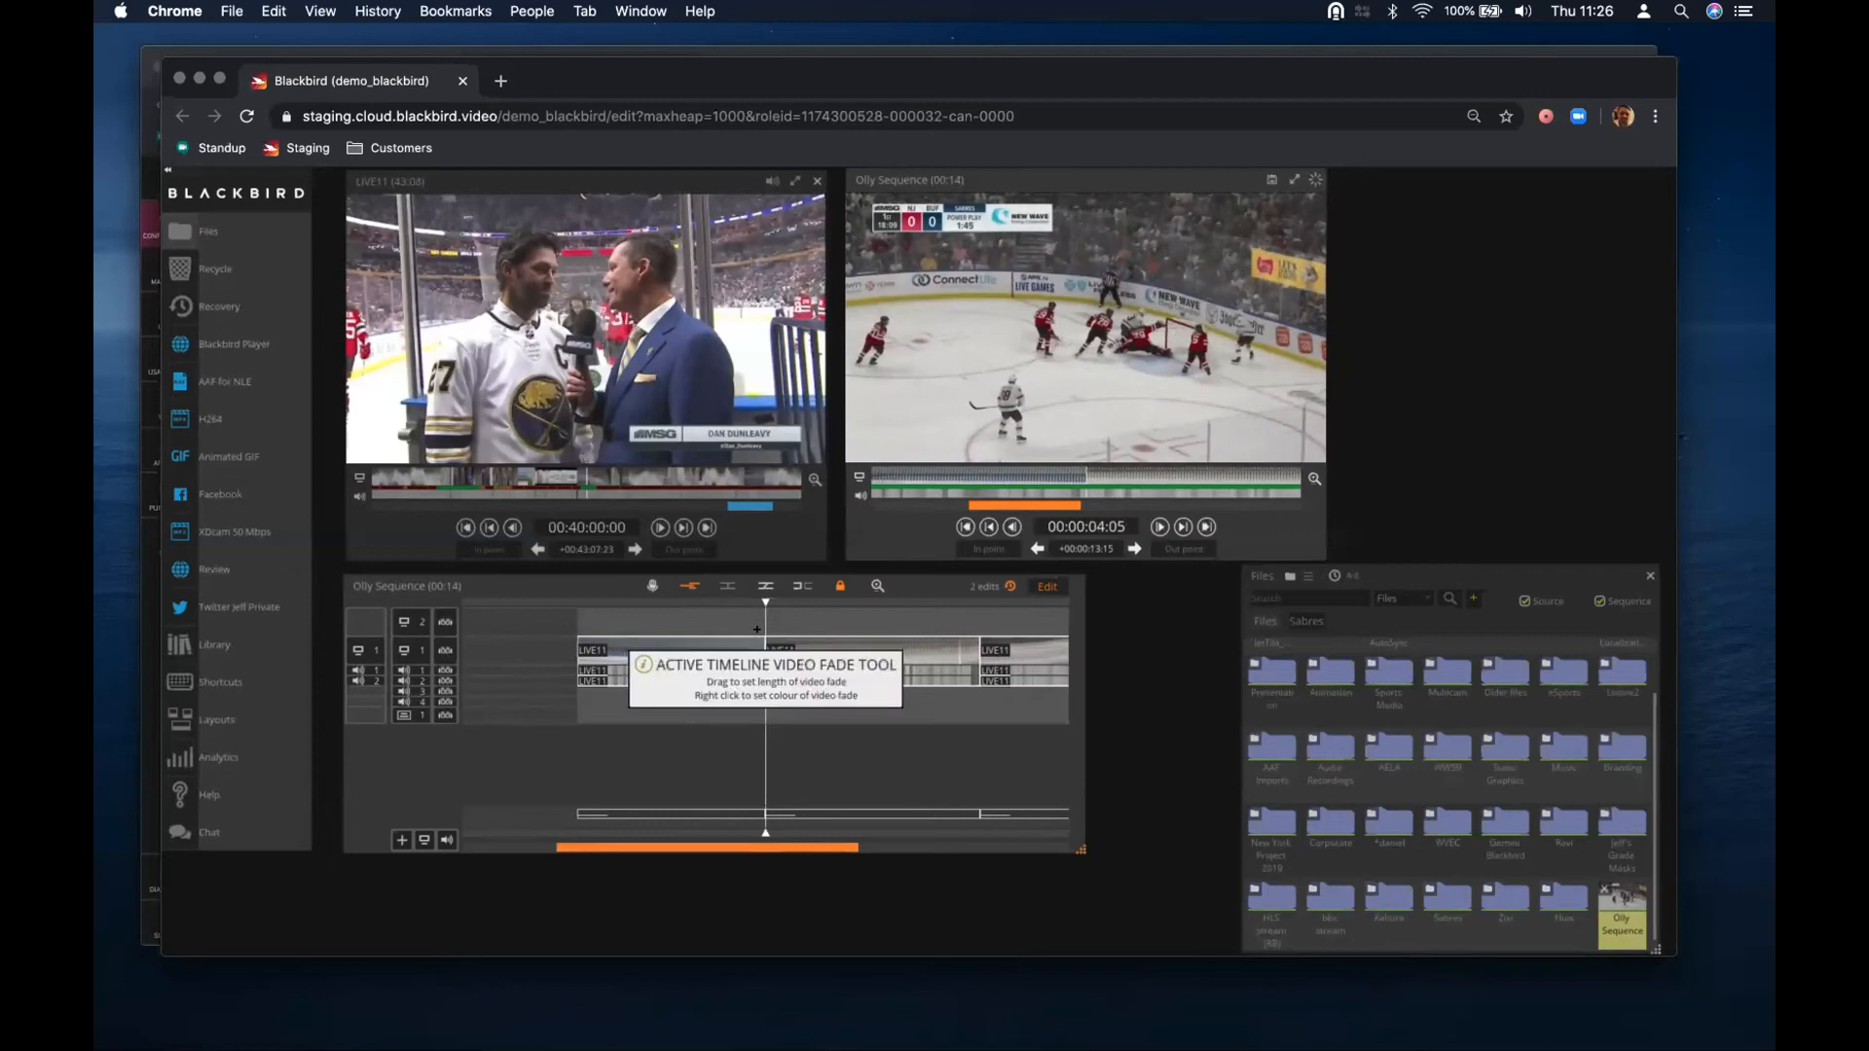
# Add short white video fades on both sides of the cut between the coach and goalmouth clips
pyautogui.moveTo(757, 630); pyautogui.dragTo(773, 634)
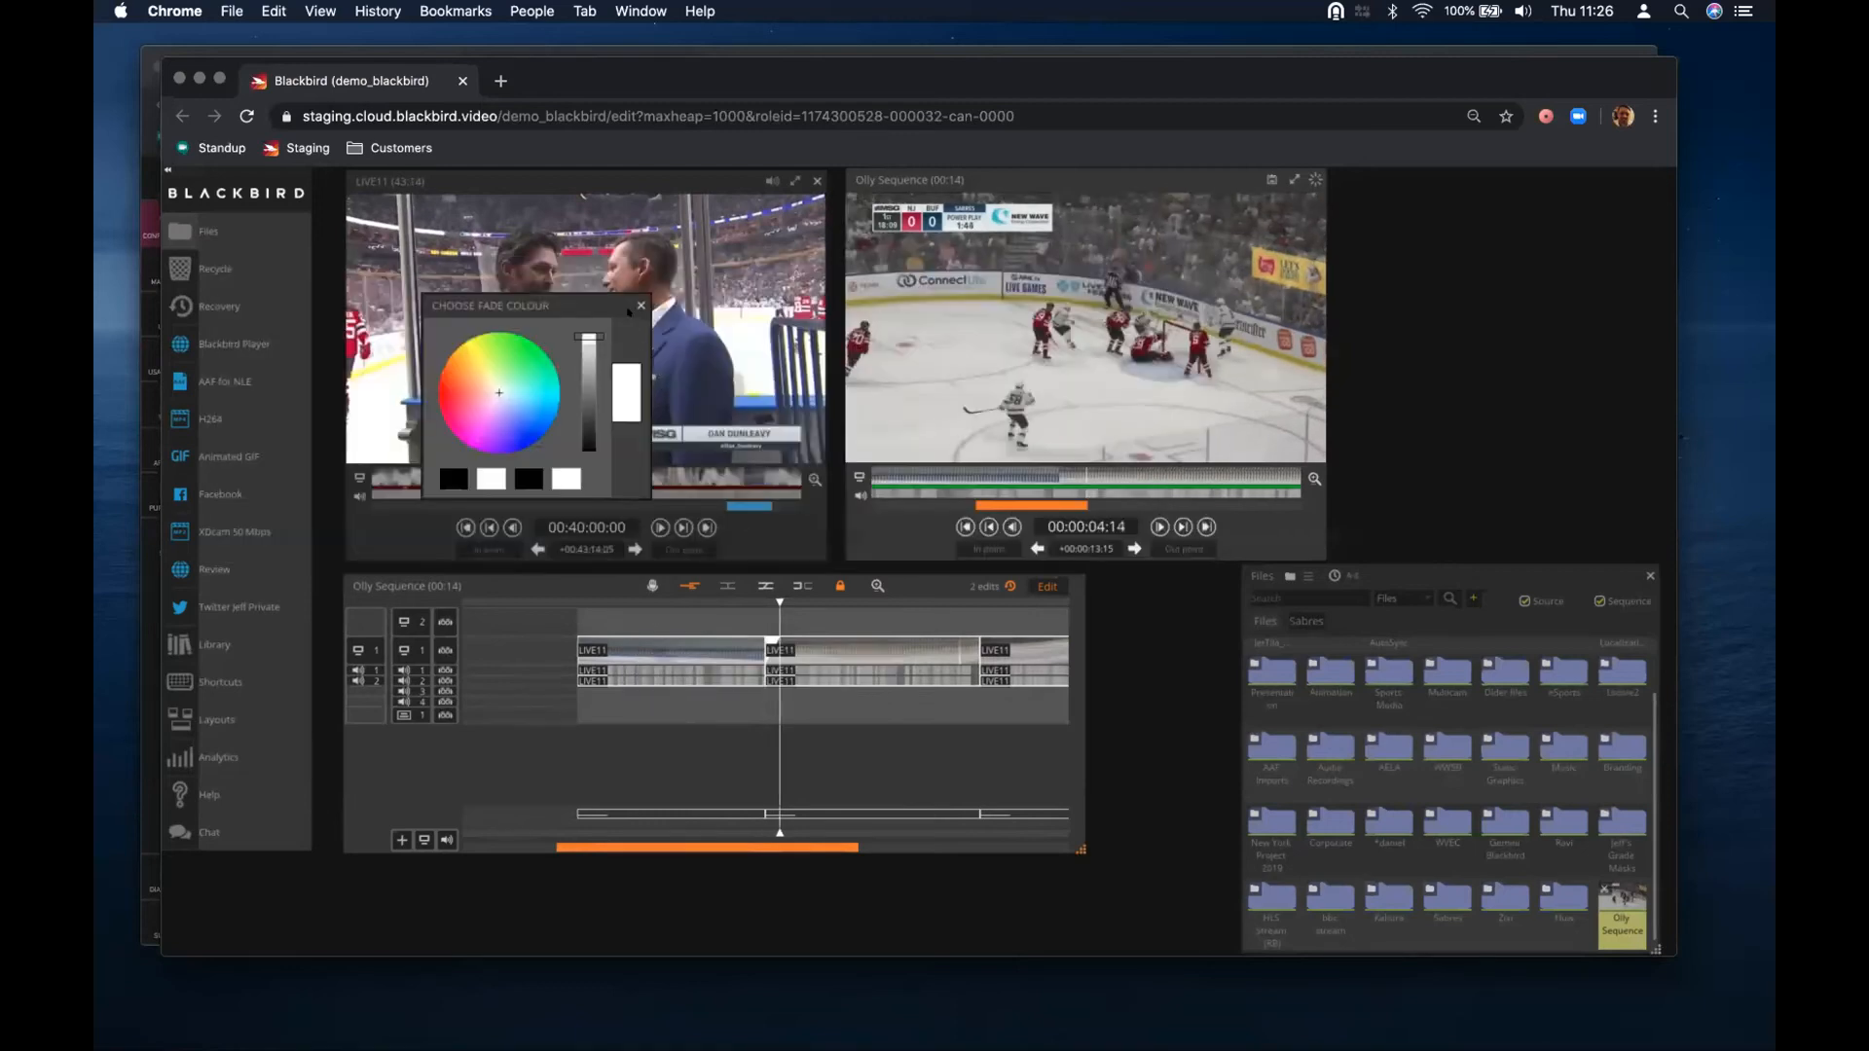
pyautogui.click(639, 305)
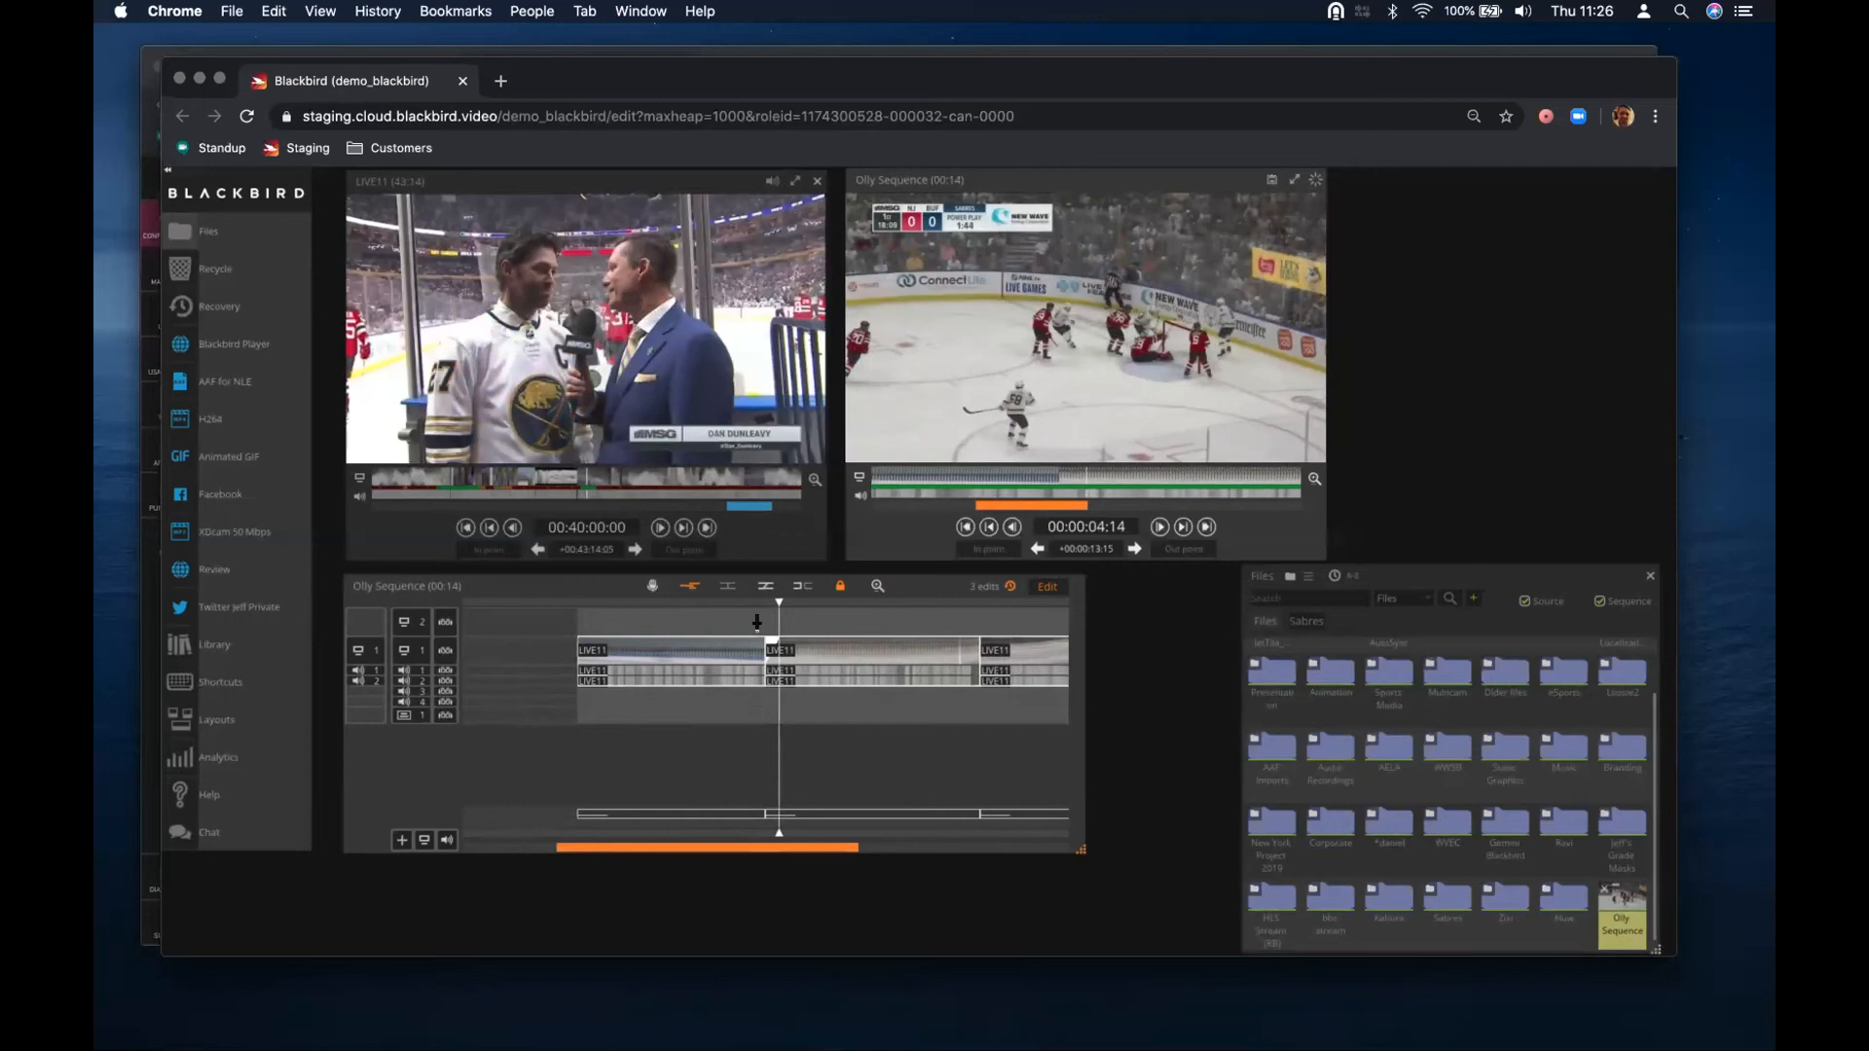
pyautogui.moveTo(761, 641); pyautogui.dragTo(990, 602)
pyautogui.click(641, 305)
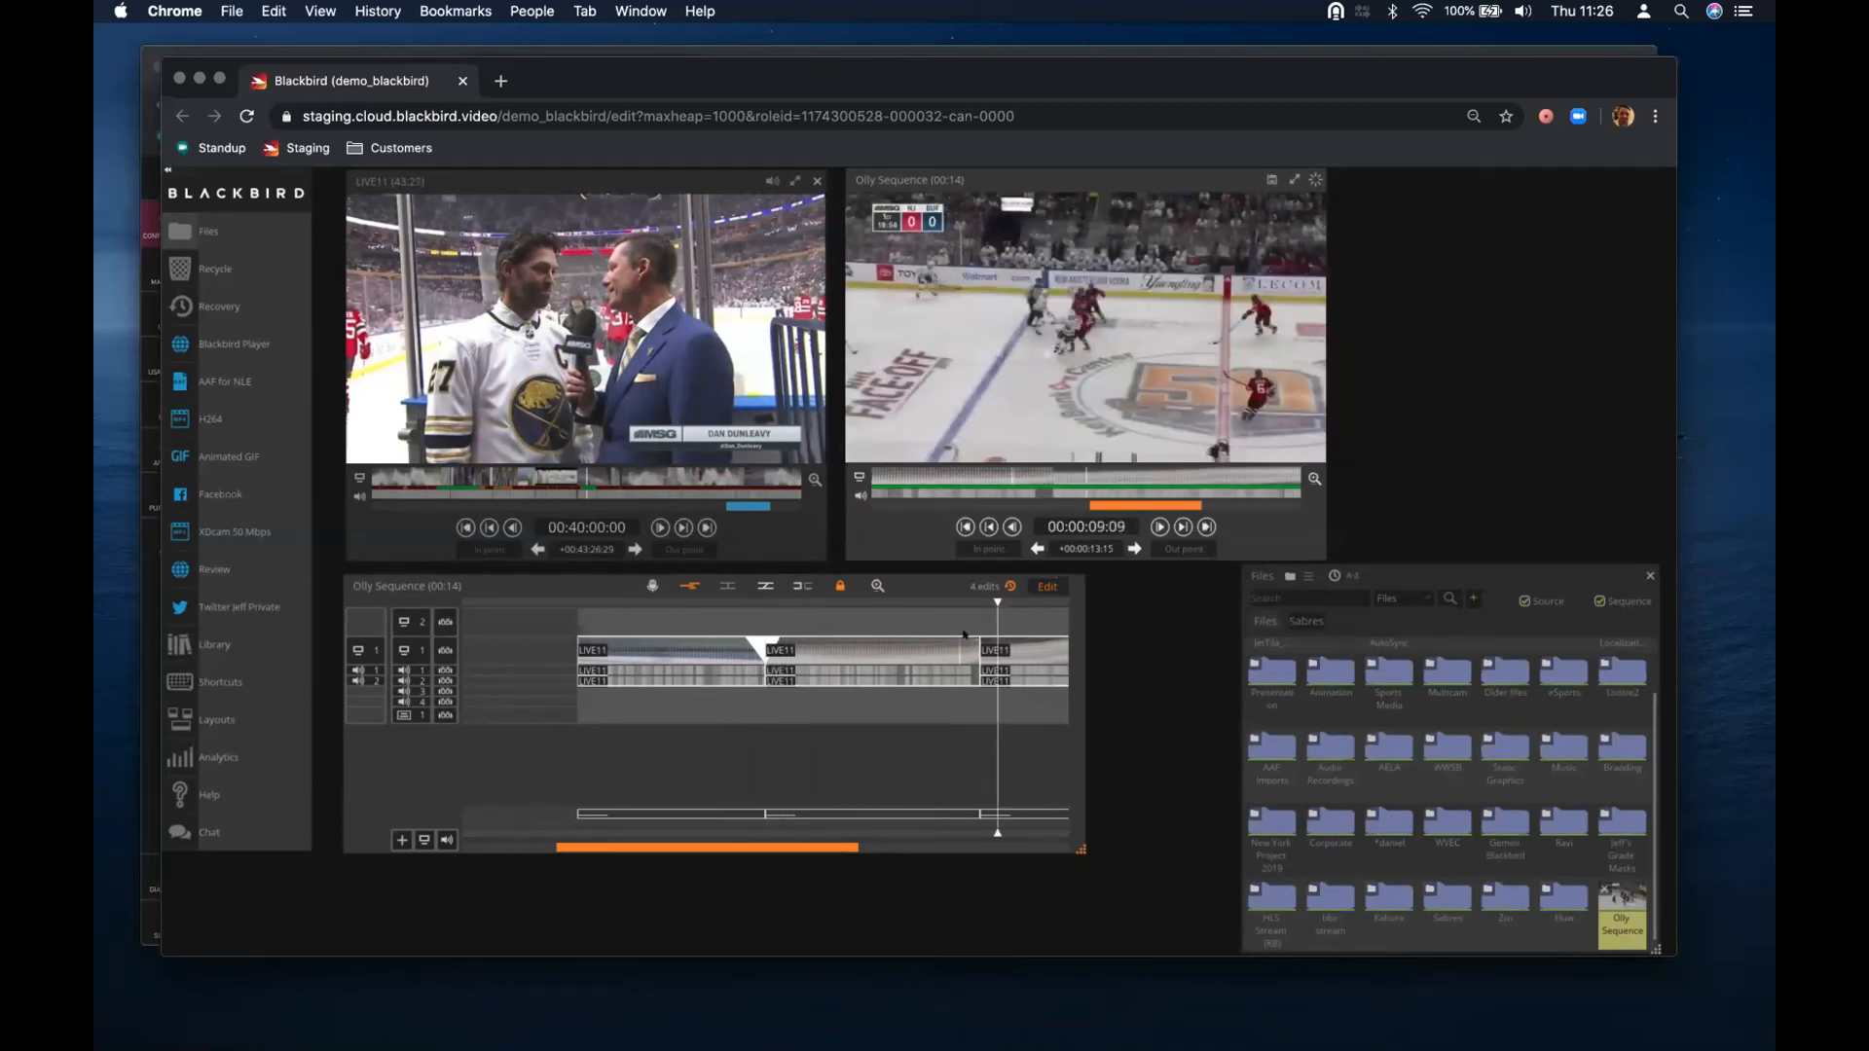
# Add short white video fades on both sides of the cut between the goalmouth clip and the last clip
pyautogui.scroll(-2, 951, 701)
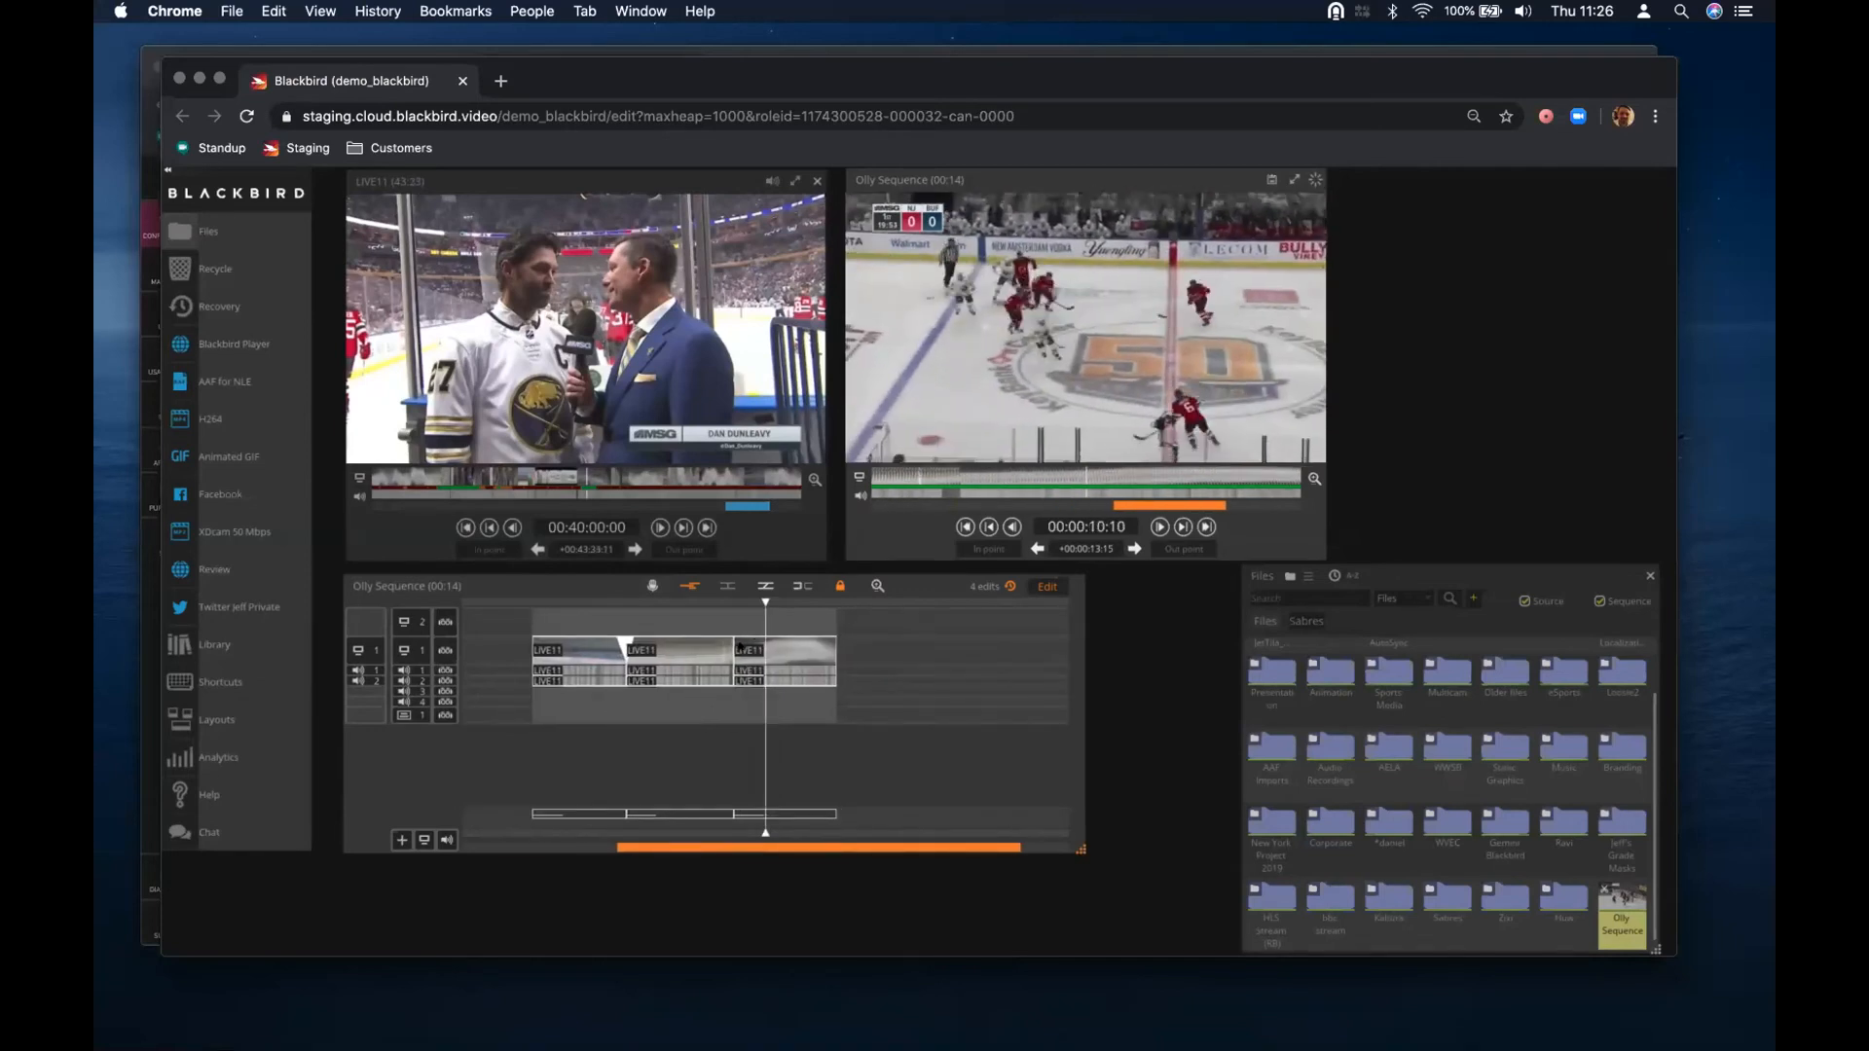
pyautogui.scroll(2, 753, 624)
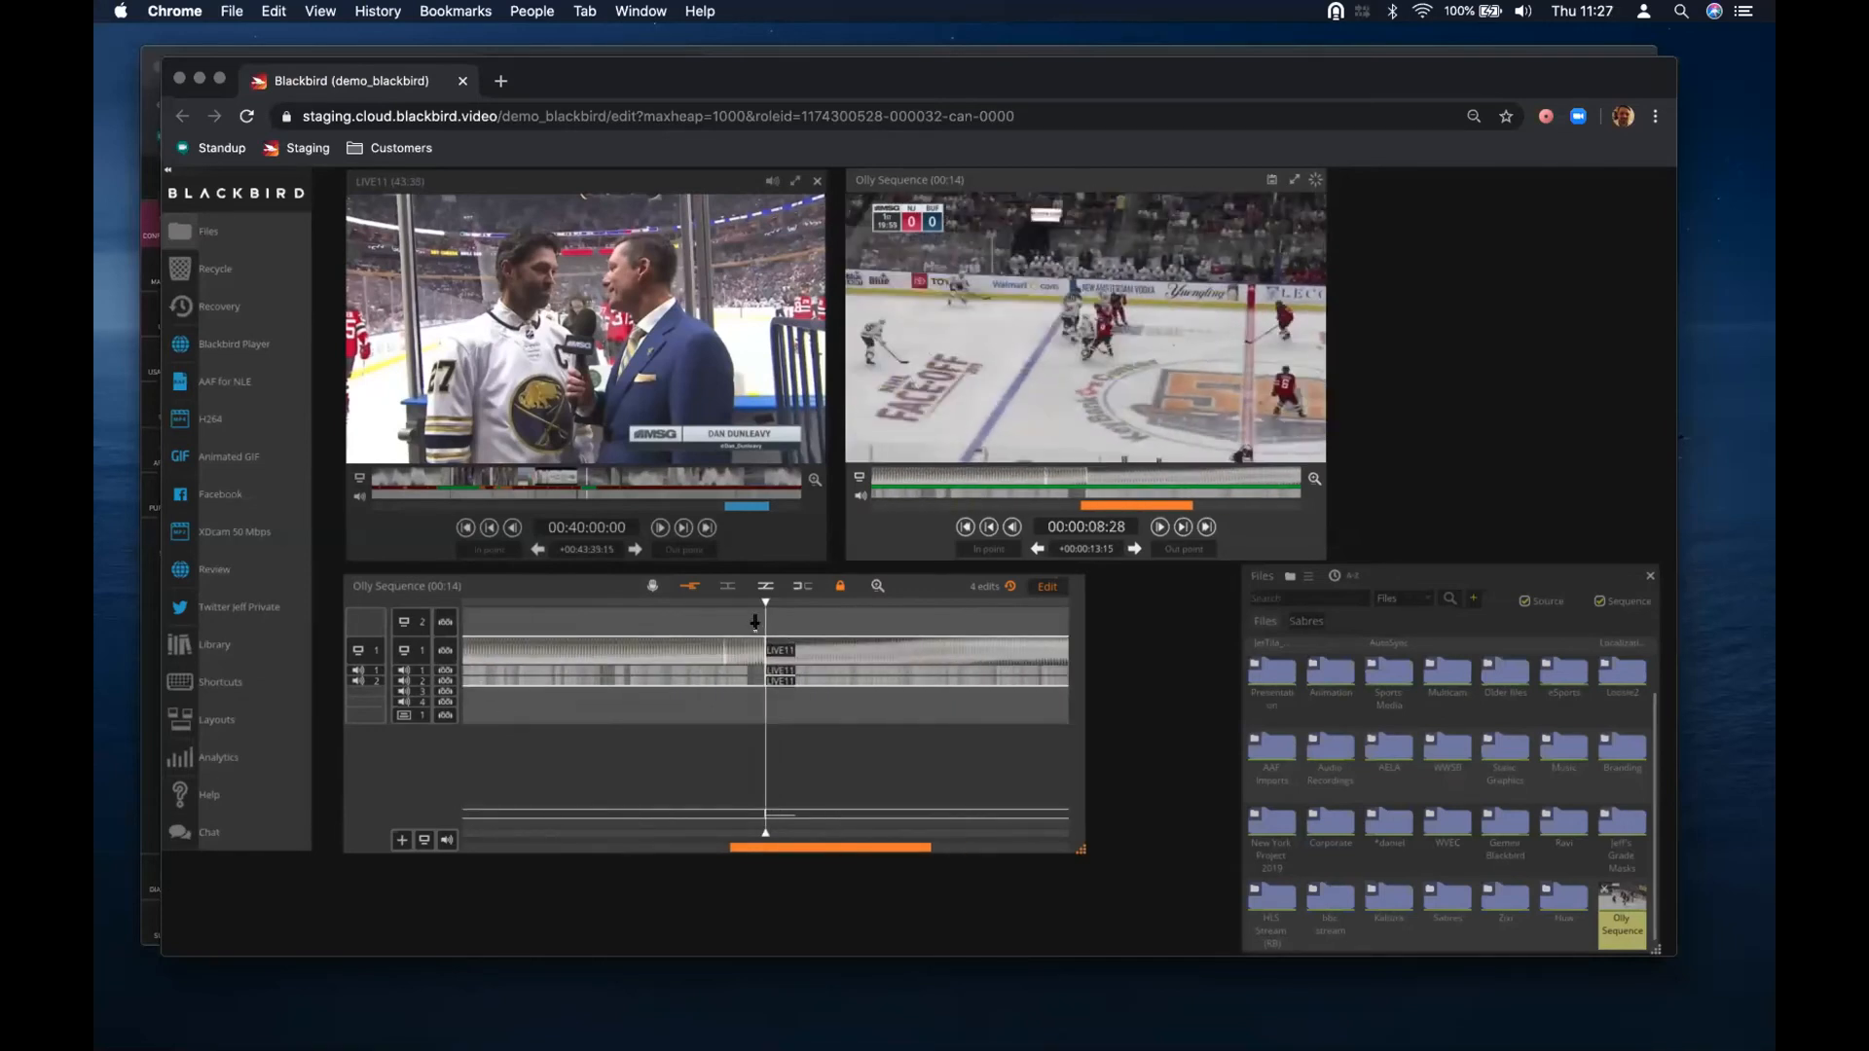
pyautogui.click(740, 629)
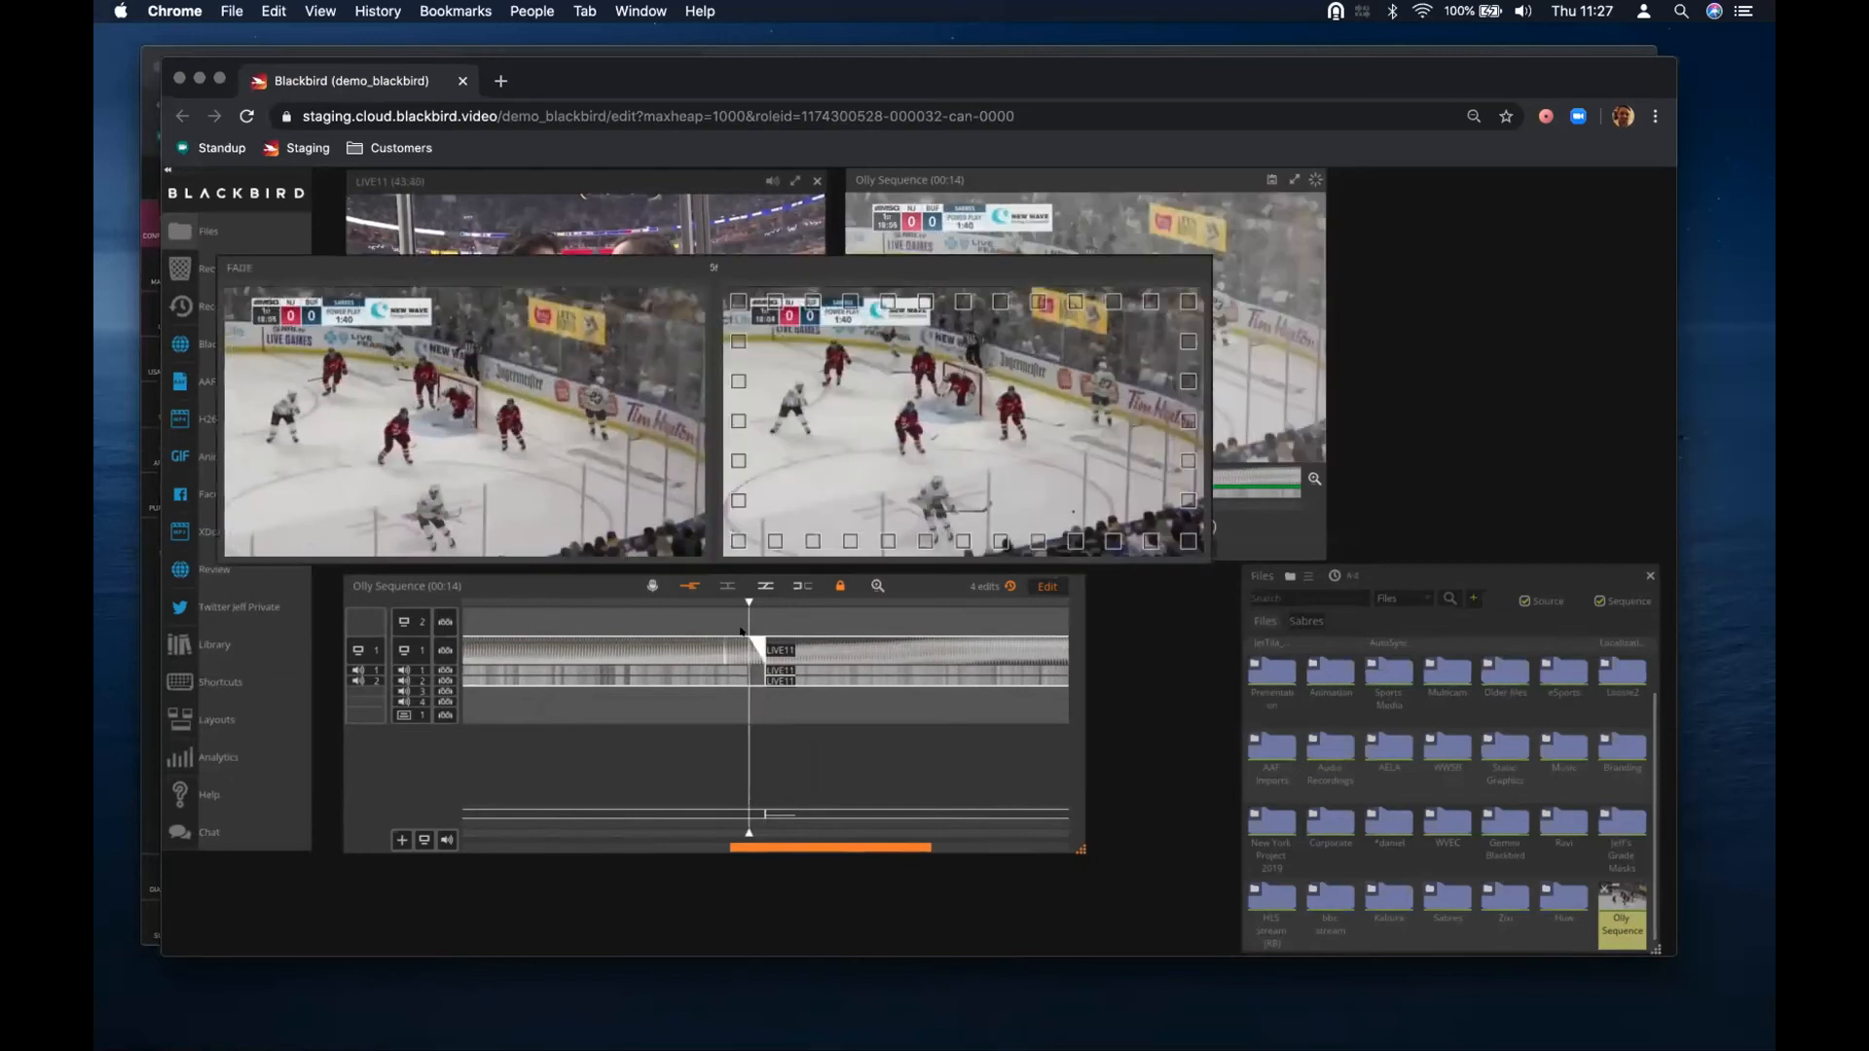
pyautogui.click(629, 297)
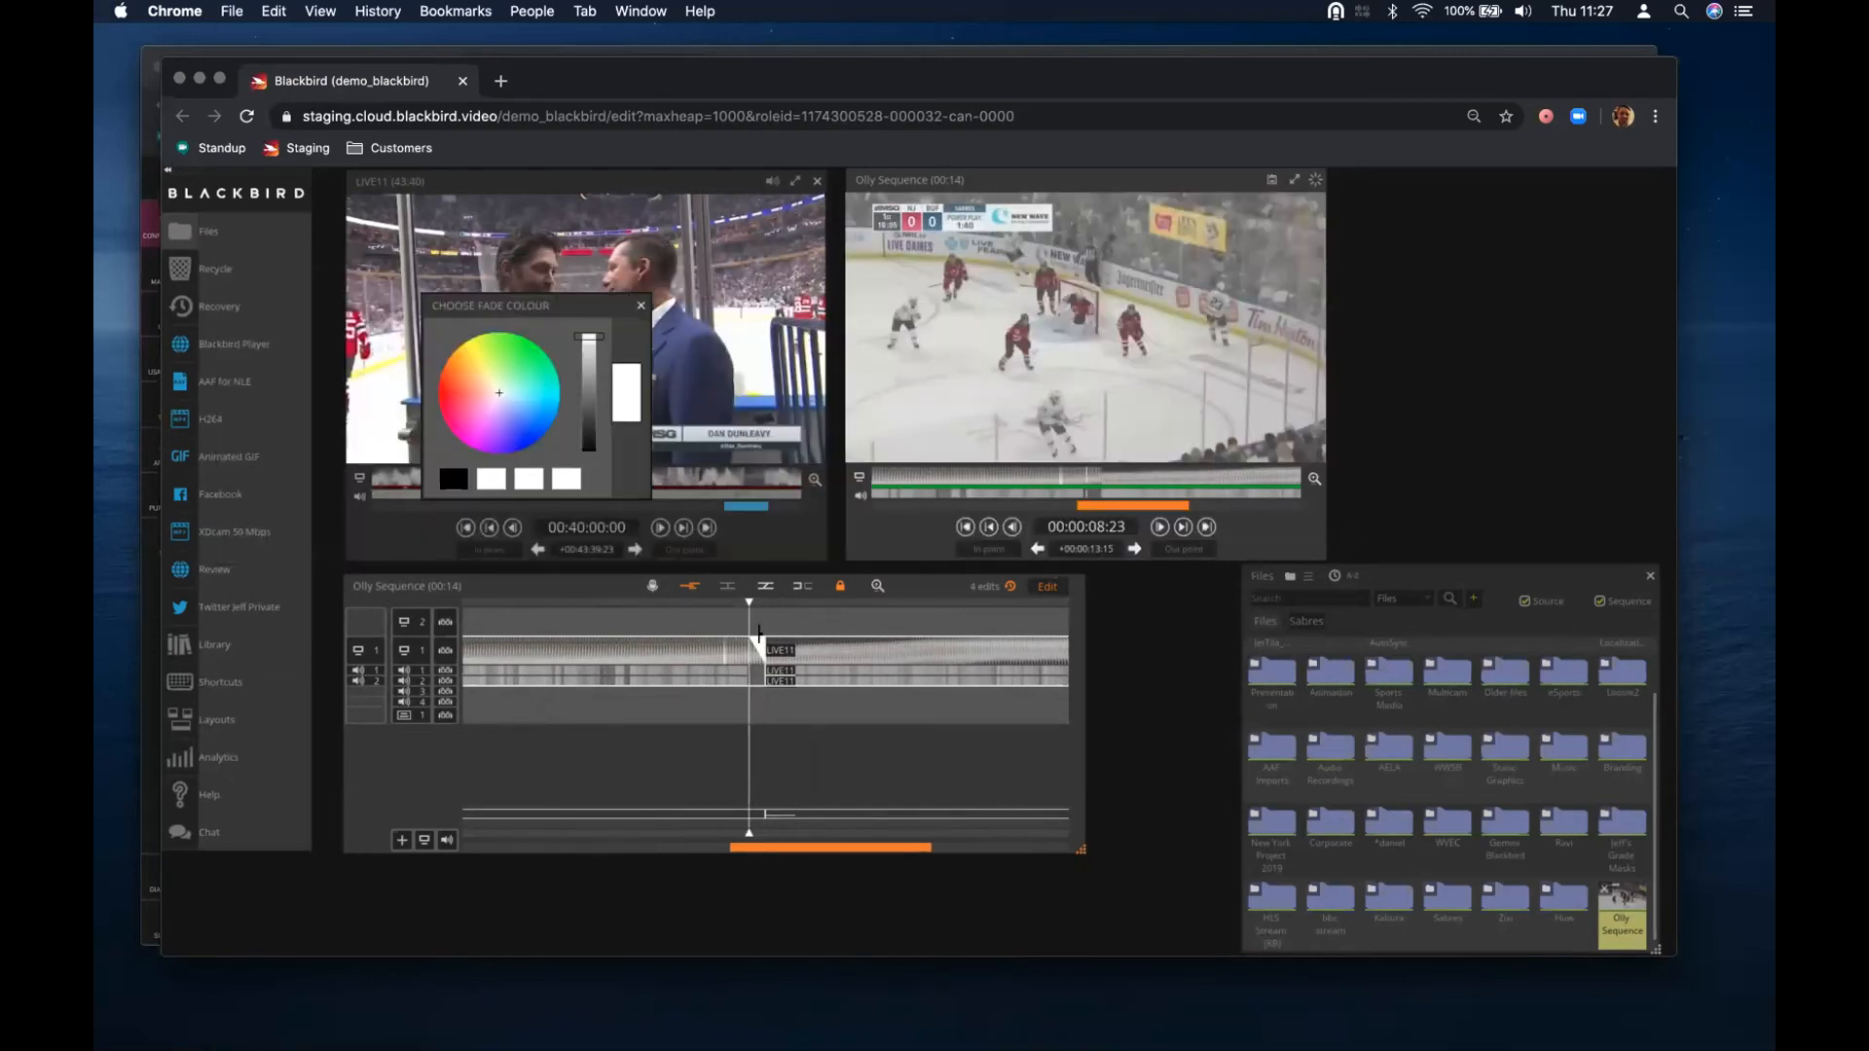
pyautogui.click(757, 631)
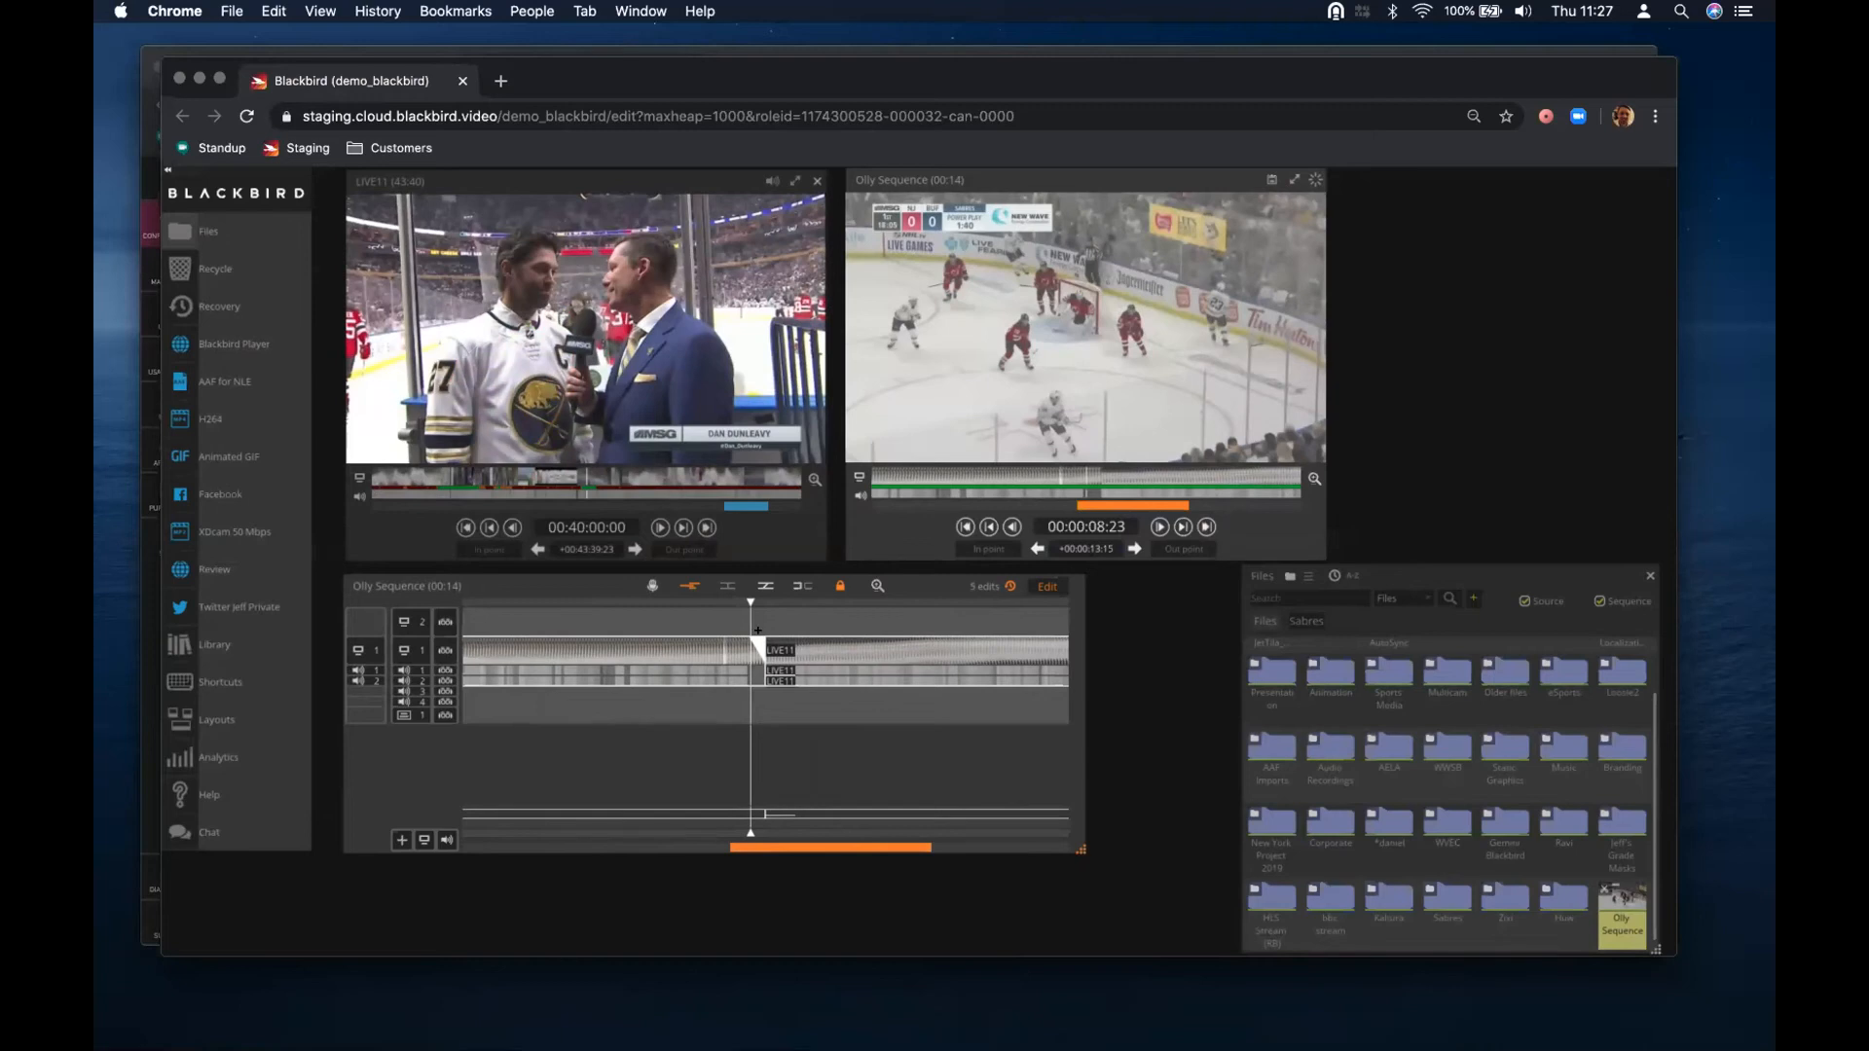
pyautogui.click(757, 631)
pyautogui.click(629, 297)
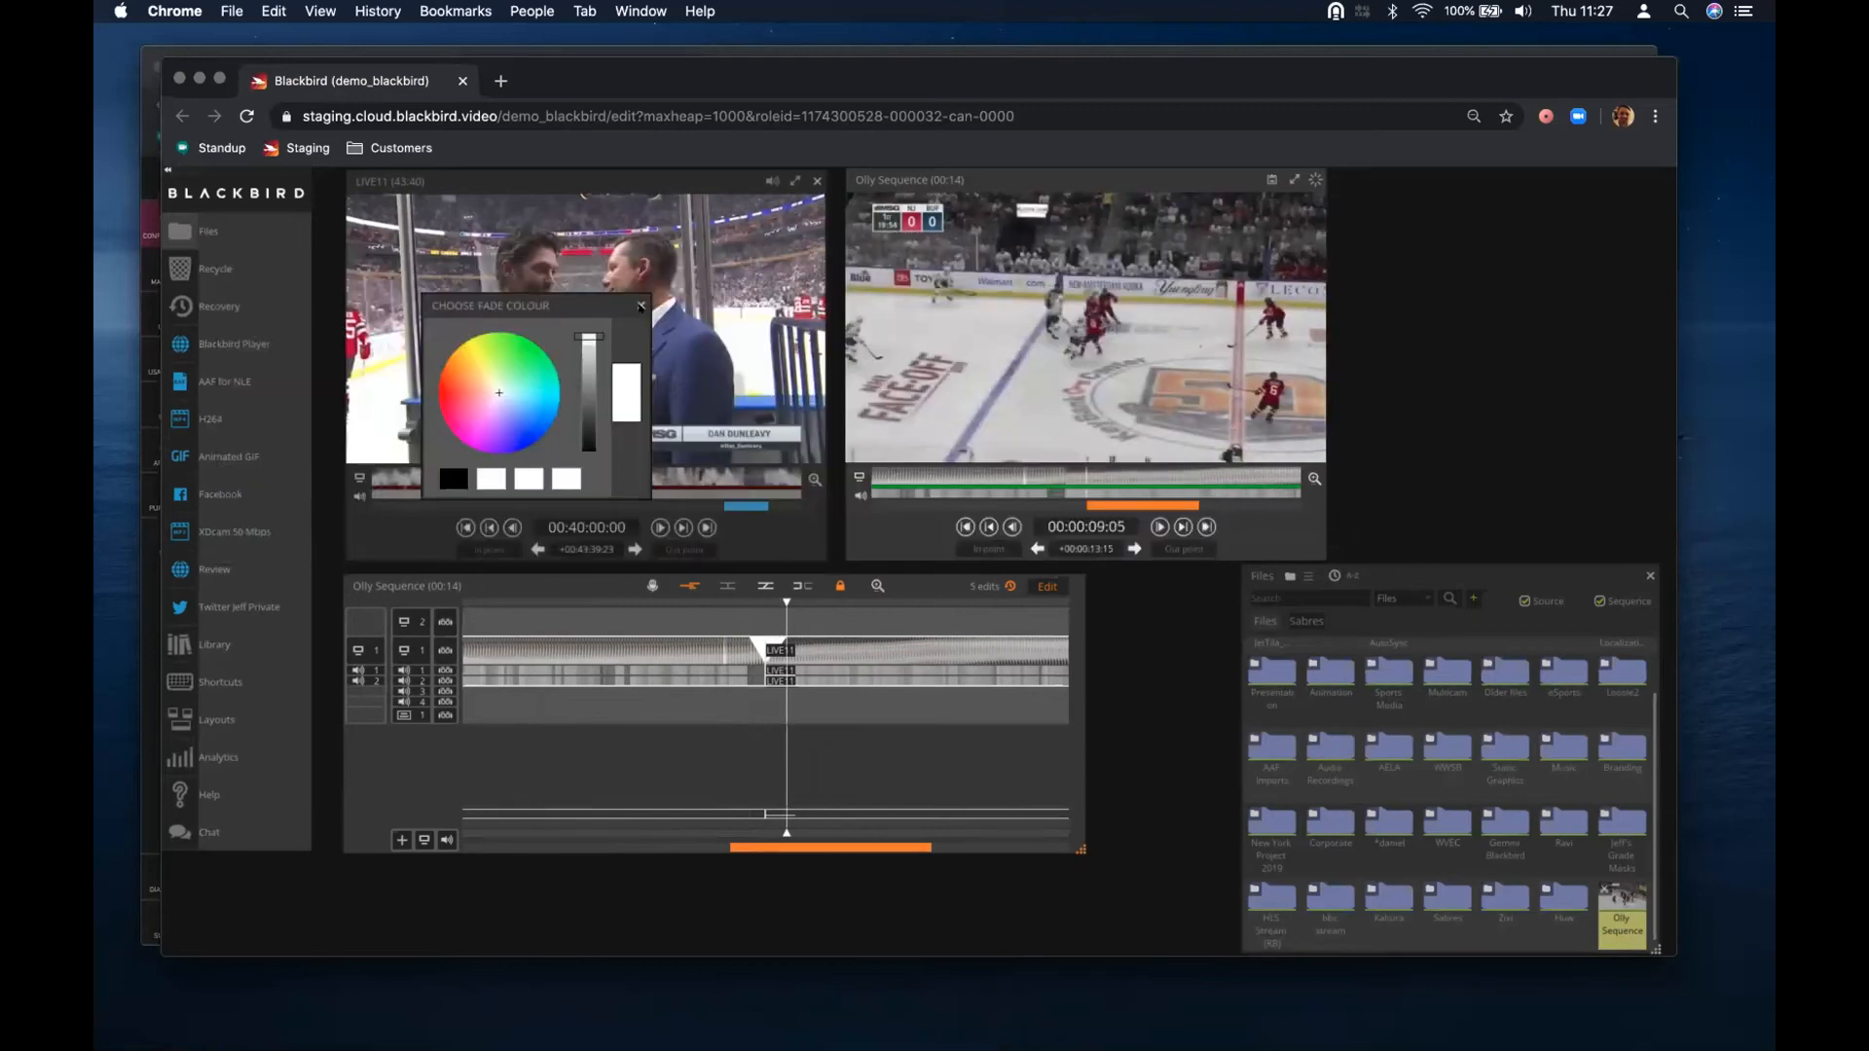
pyautogui.scroll(-3, 772, 726)
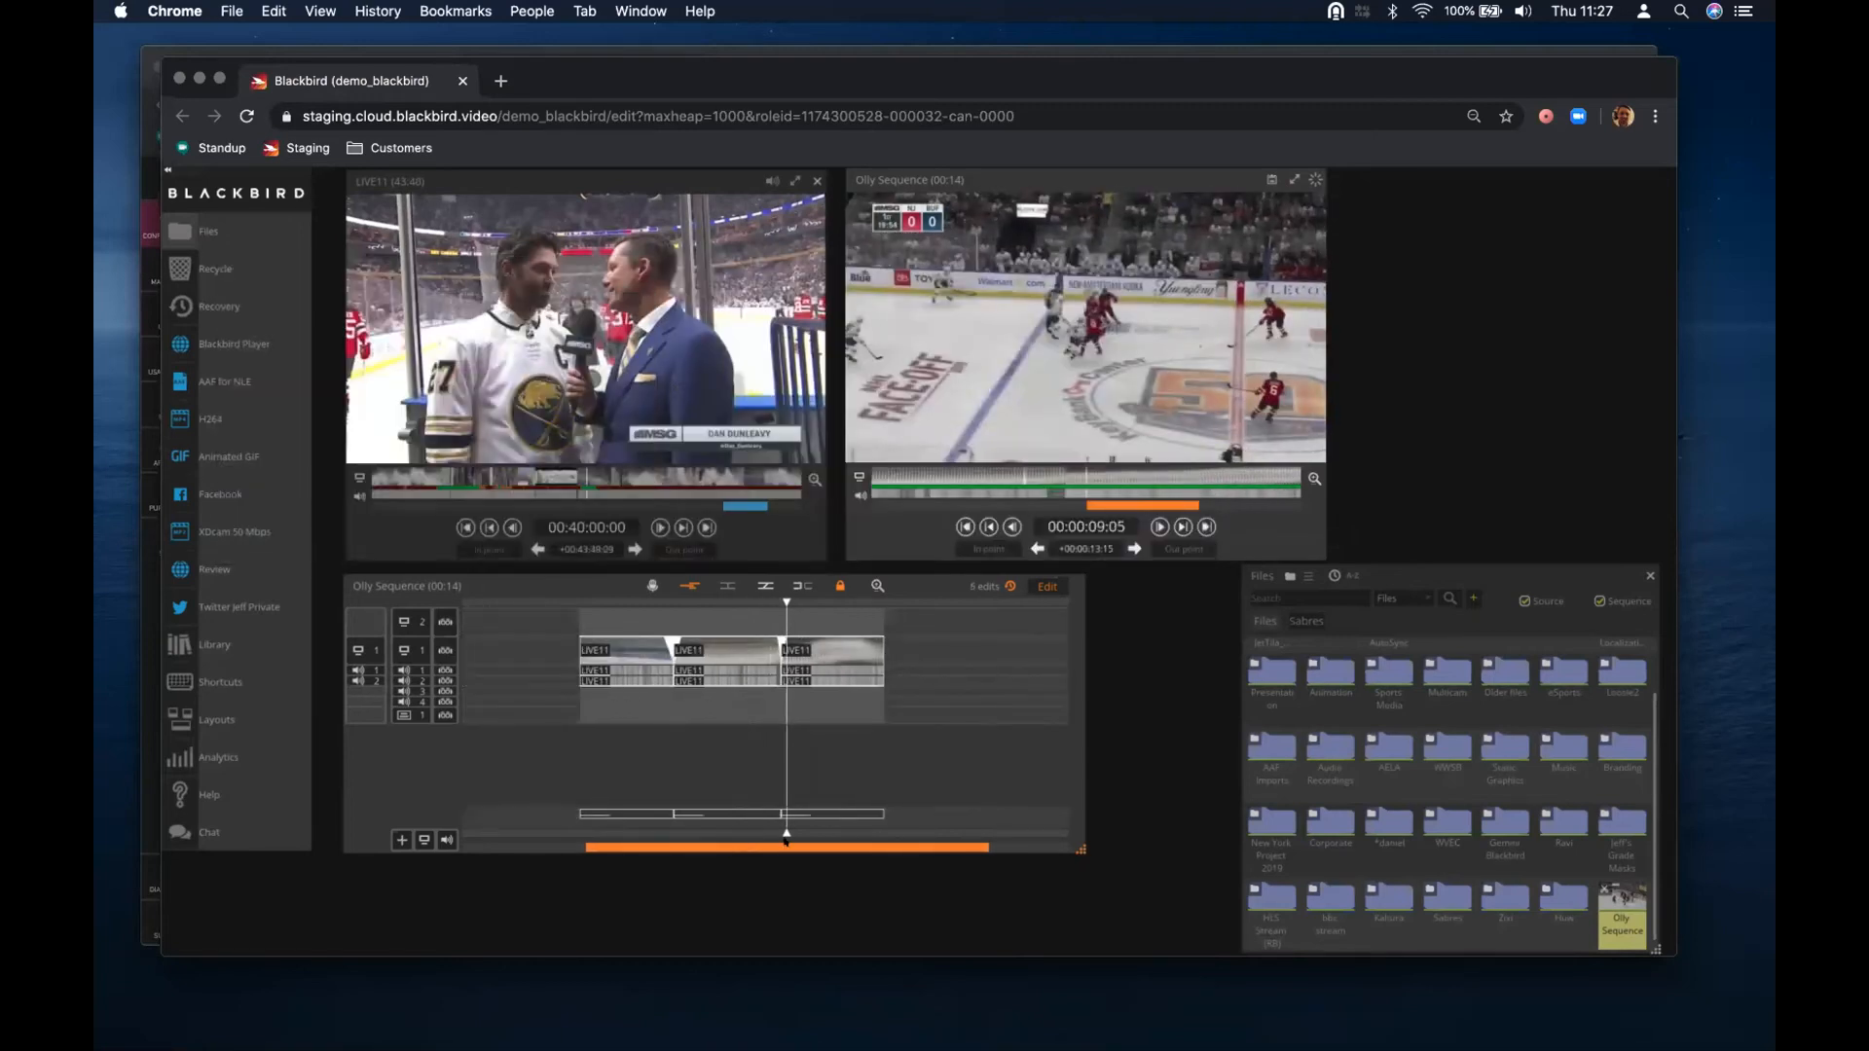
# Insert the Shards Render graphic from the Static Graphics folder at the start of the sequence, before the coach clip
pyautogui.moveTo(770, 841)
pyautogui.mouseDown()
pyautogui.moveTo(722, 842)
pyautogui.moveTo(741, 843)
pyautogui.mouseUp()
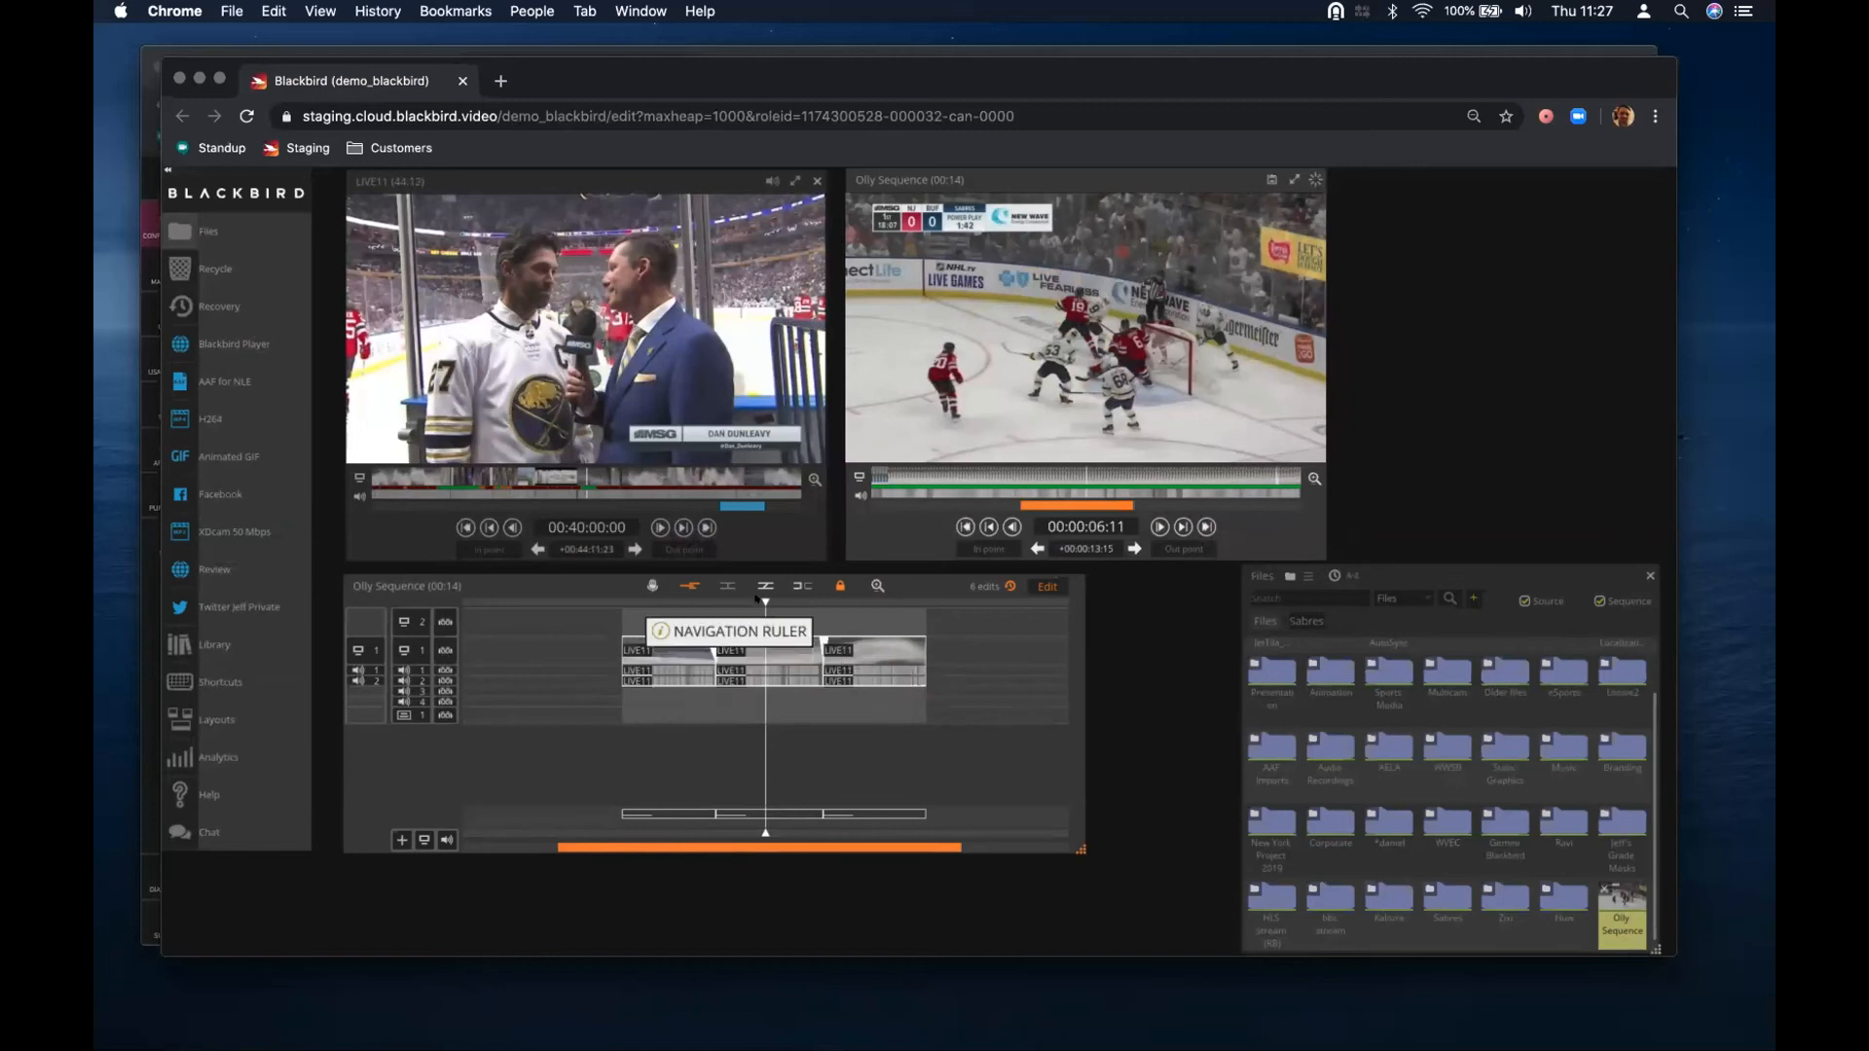
pyautogui.click(919, 601)
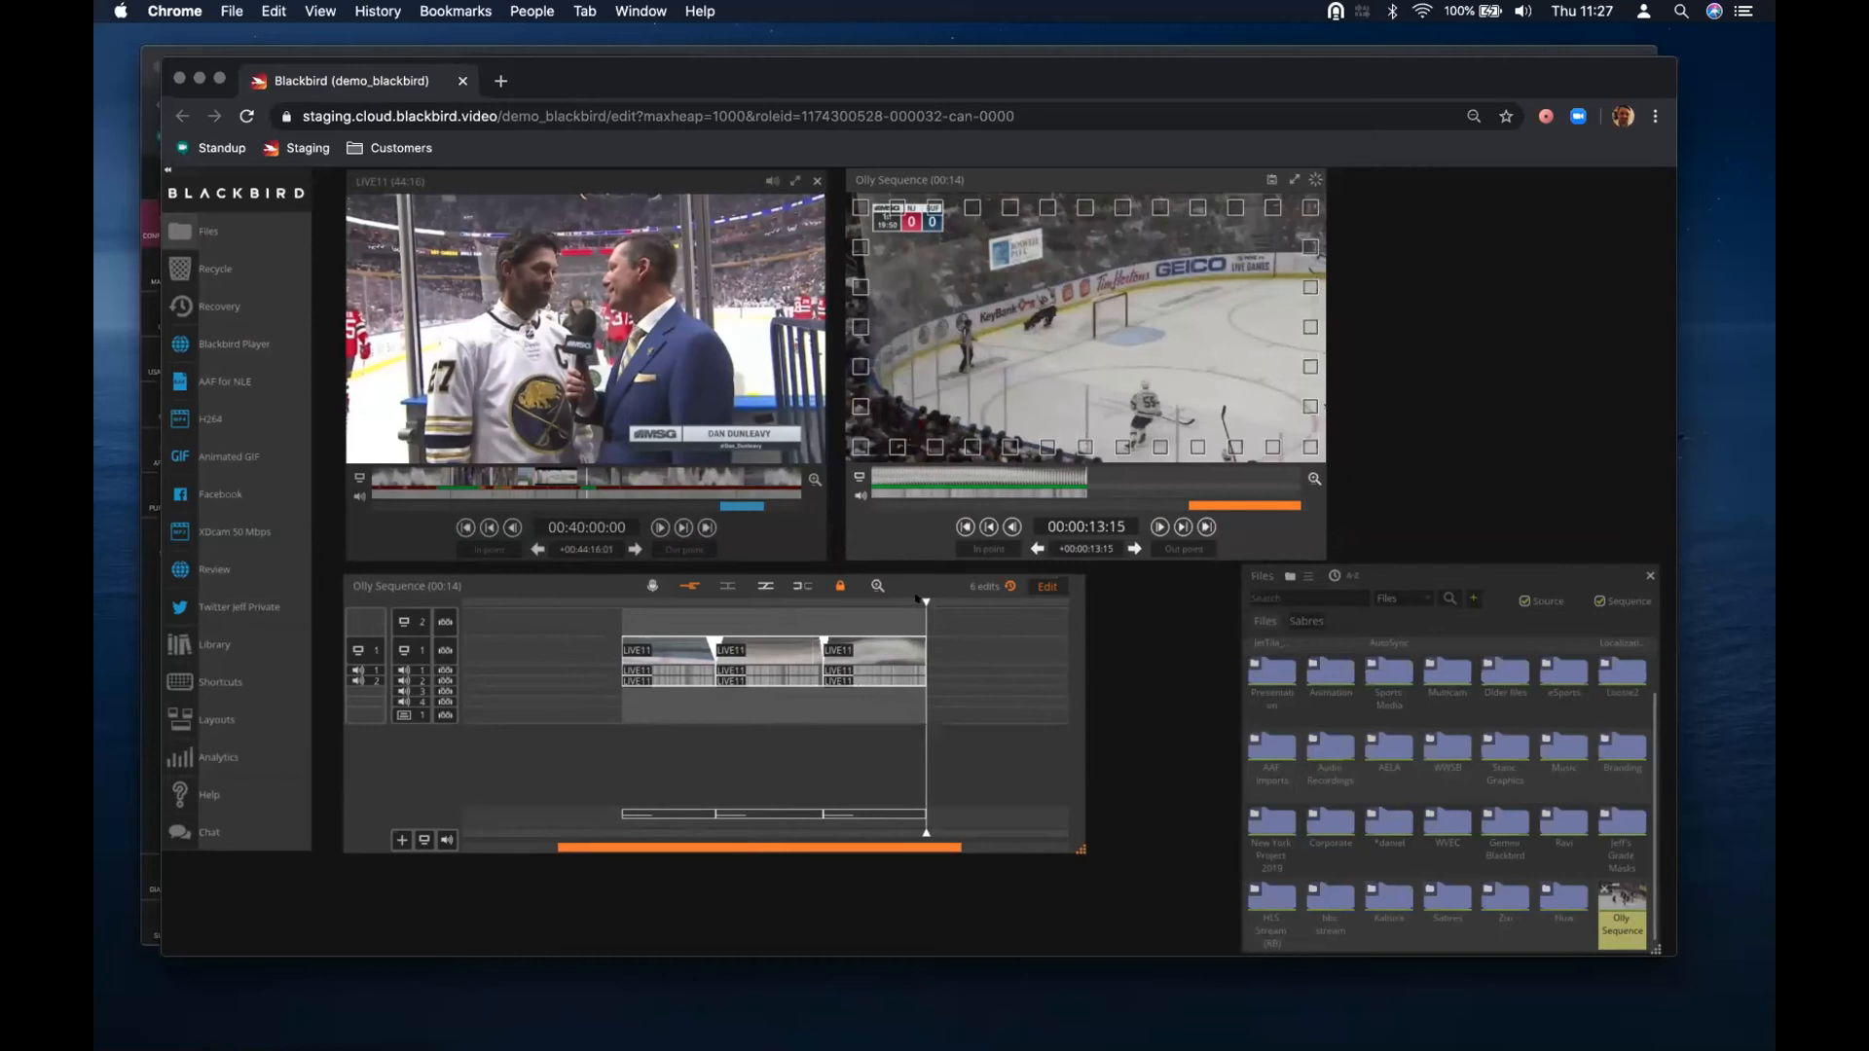
pyautogui.moveTo(633, 603); pyautogui.dragTo(763, 602)
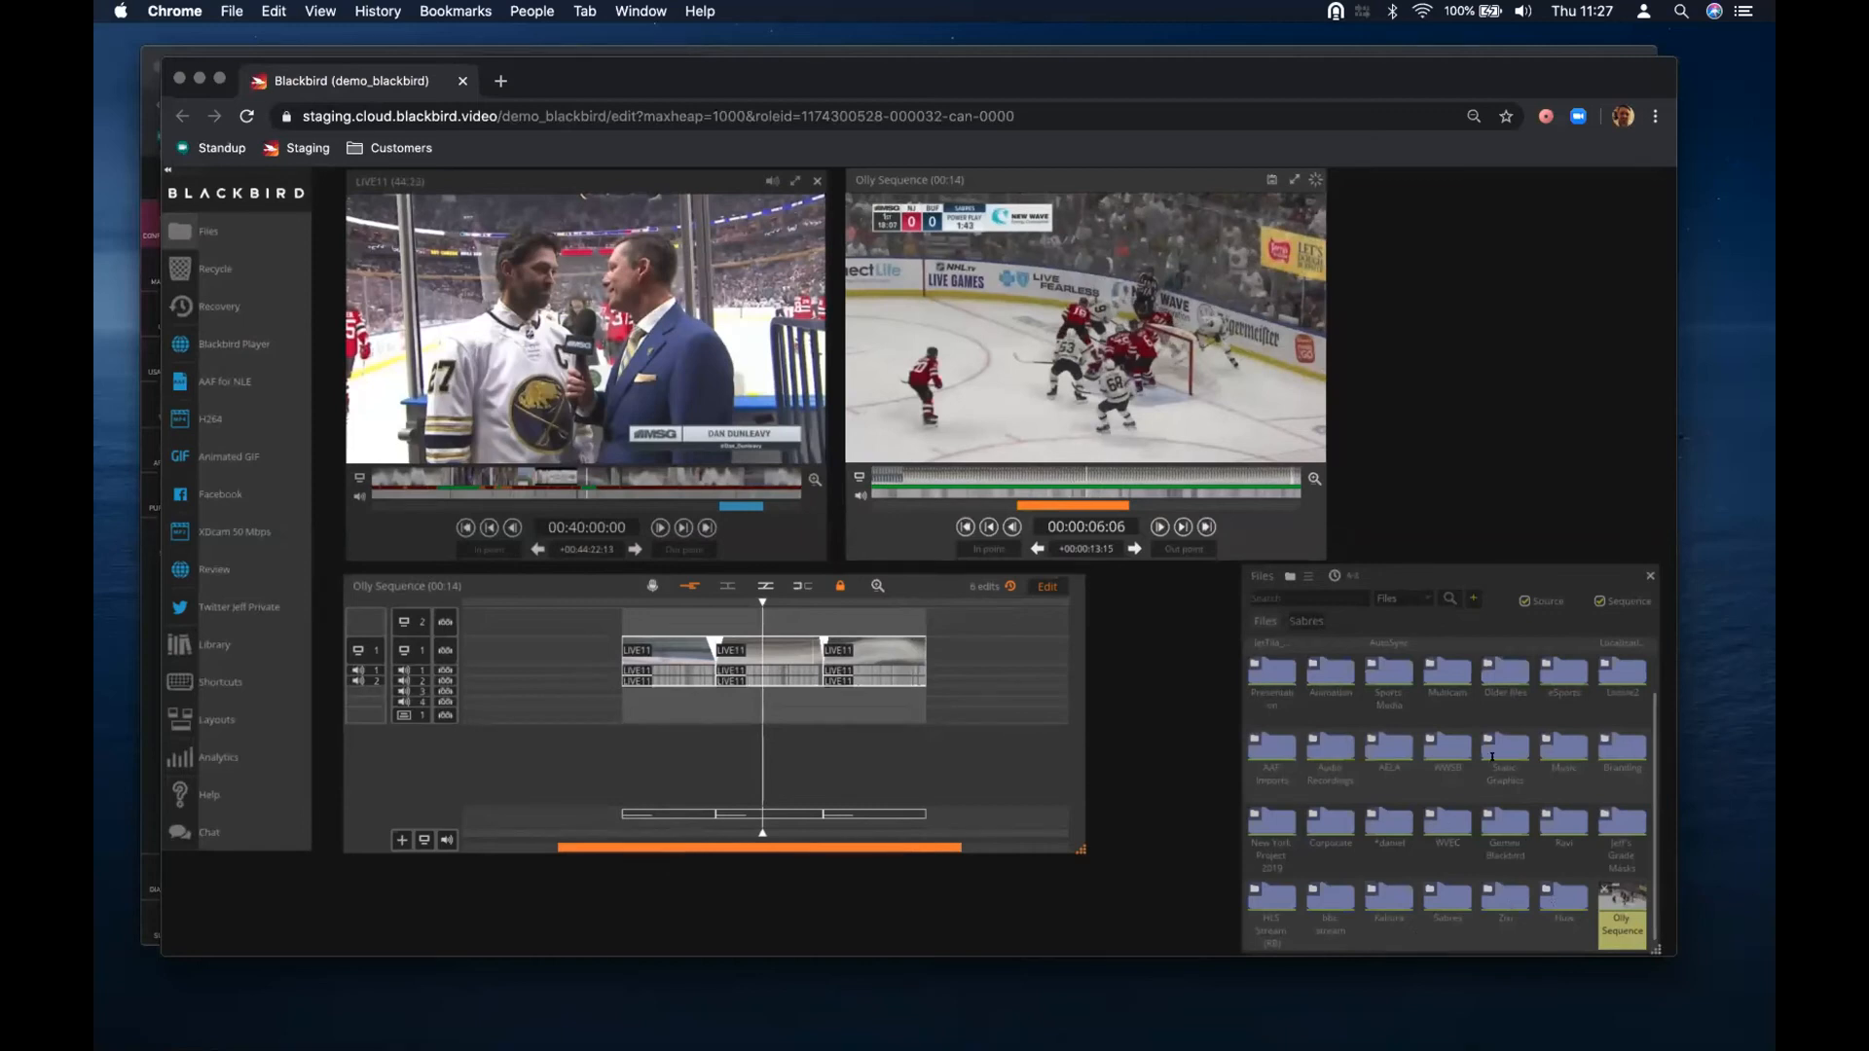
pyautogui.doubleClick(1500, 745)
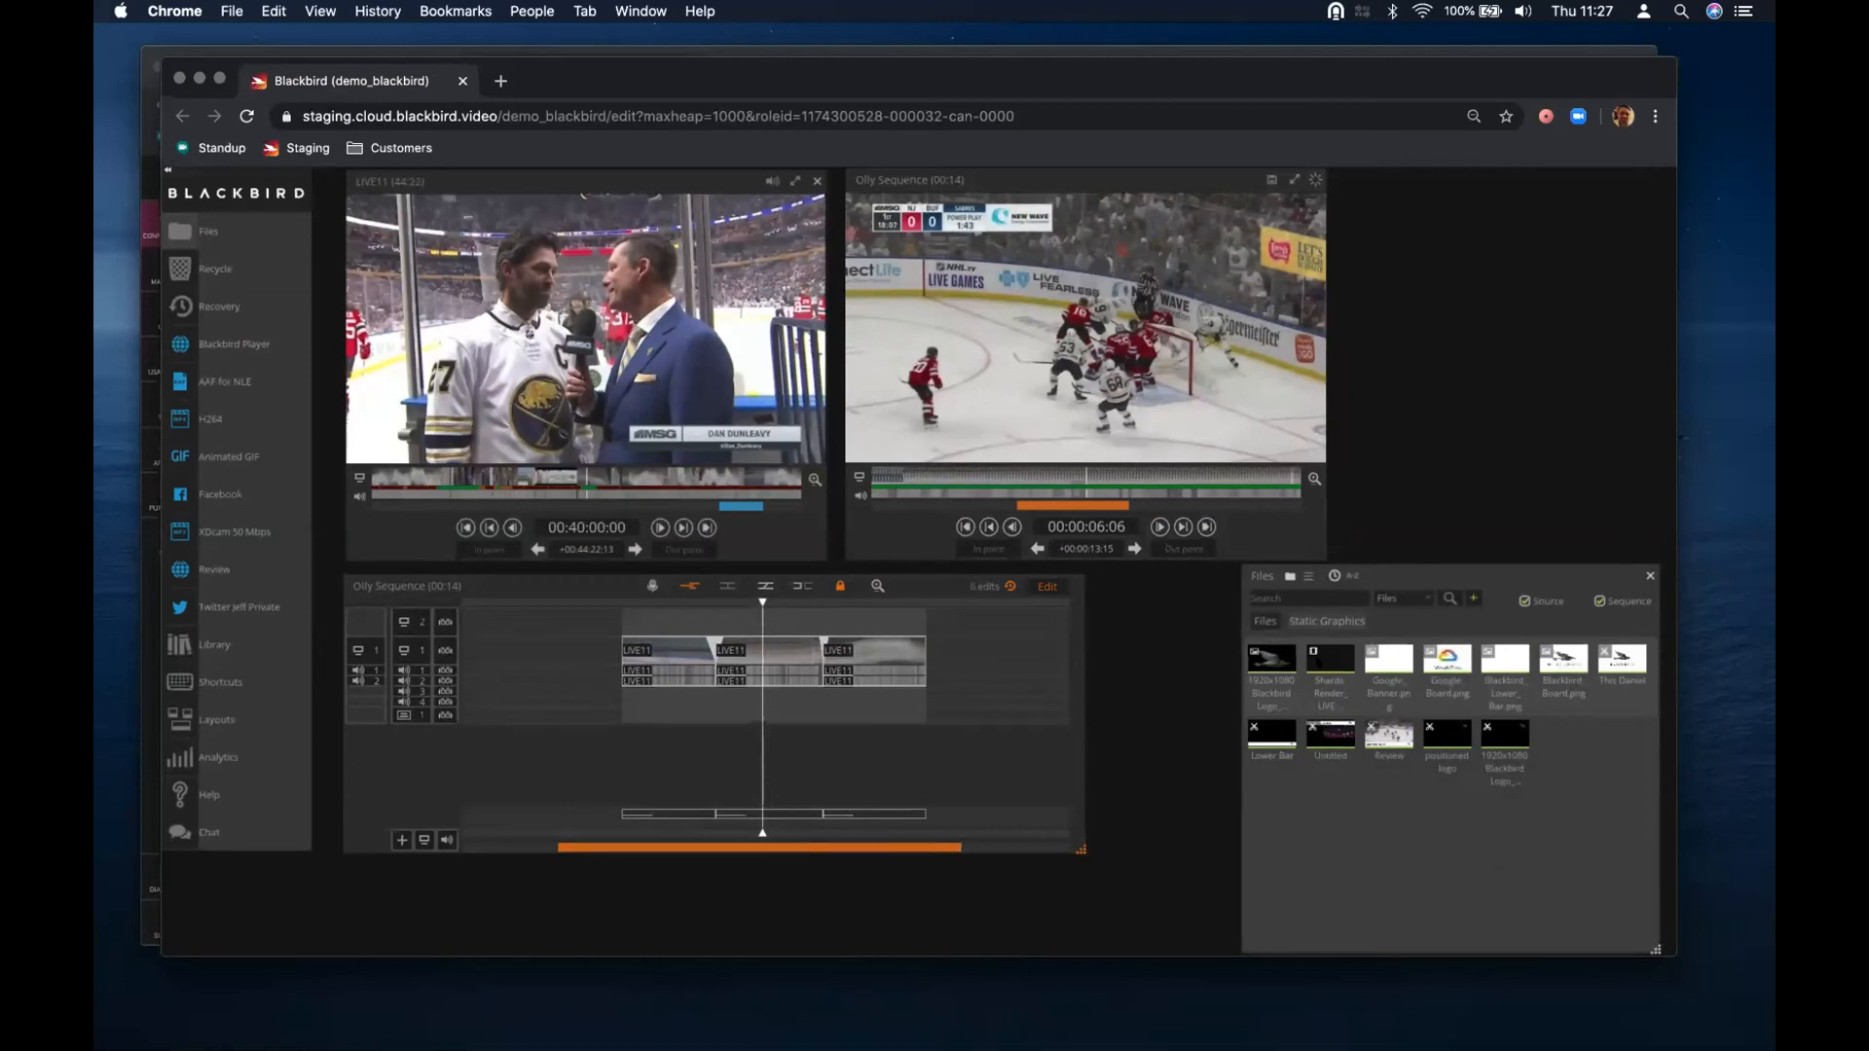
pyautogui.moveTo(1330, 672); pyautogui.dragTo(740, 636)
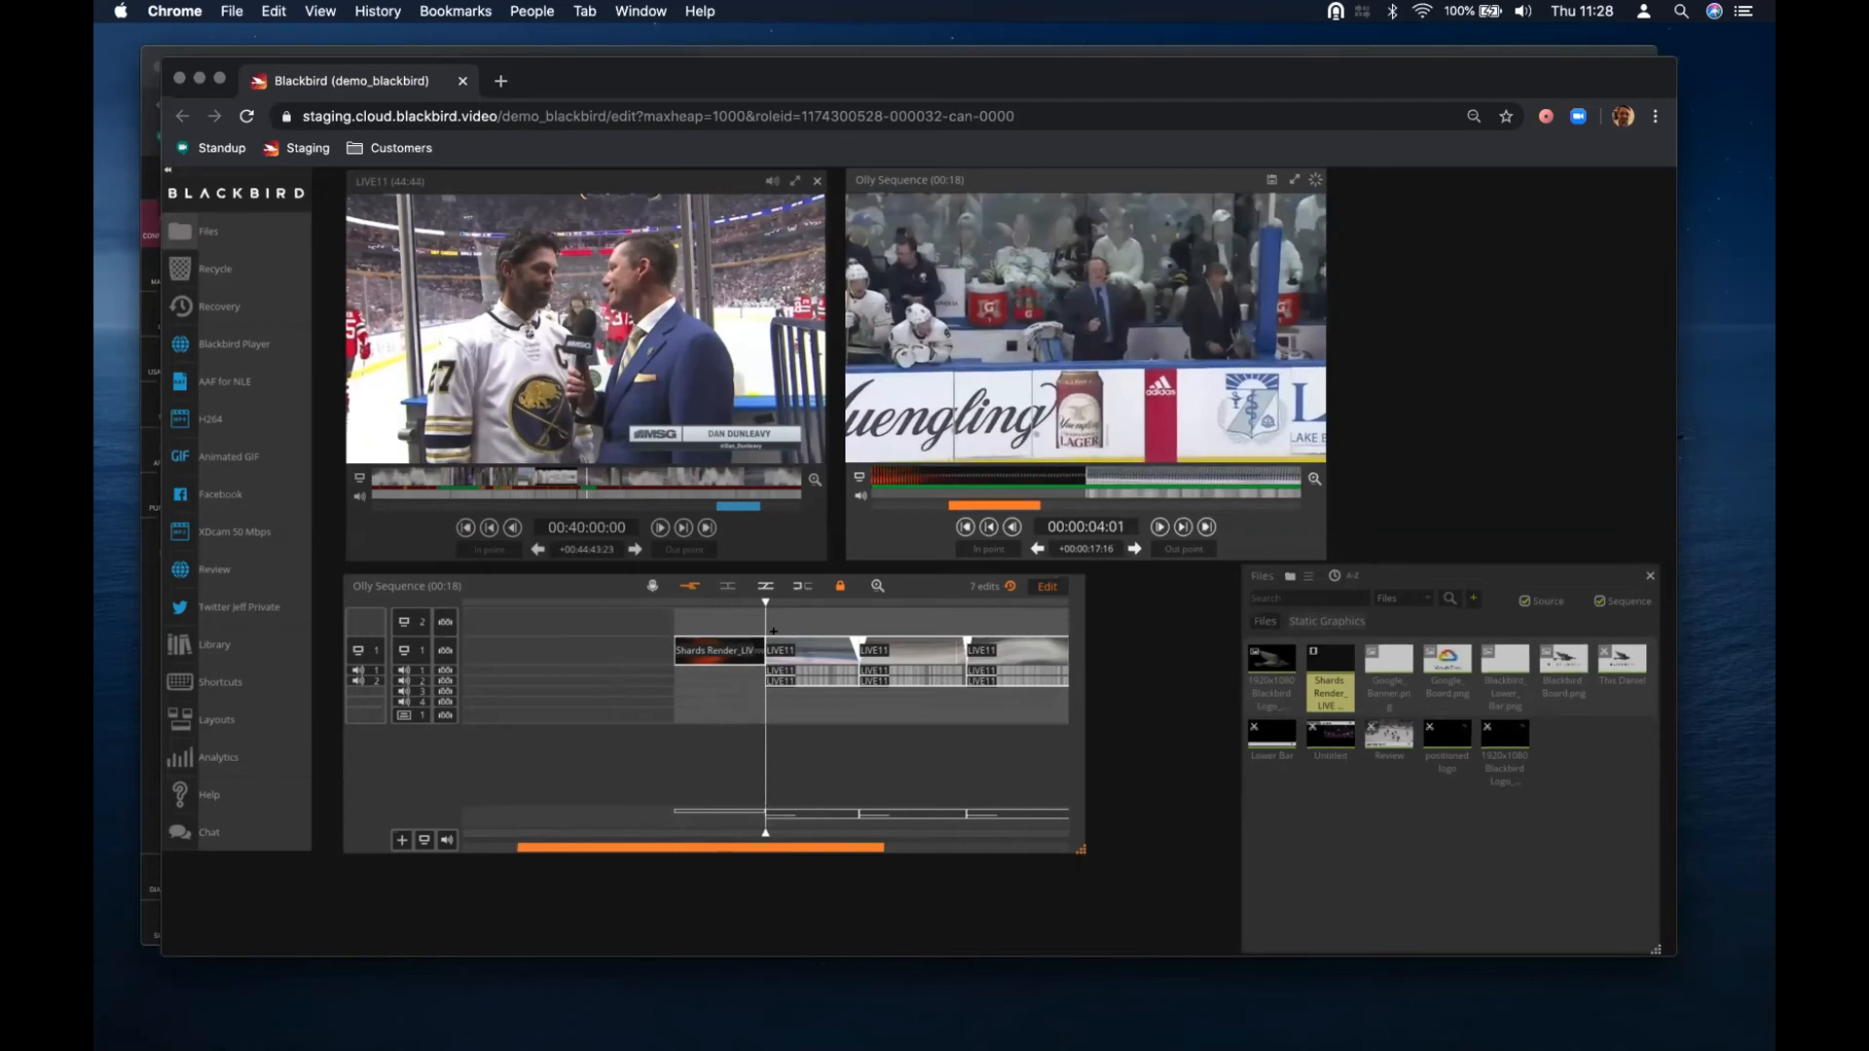
# Fade the coach clip in from black right after the Shards Render intro
pyautogui.click(774, 631)
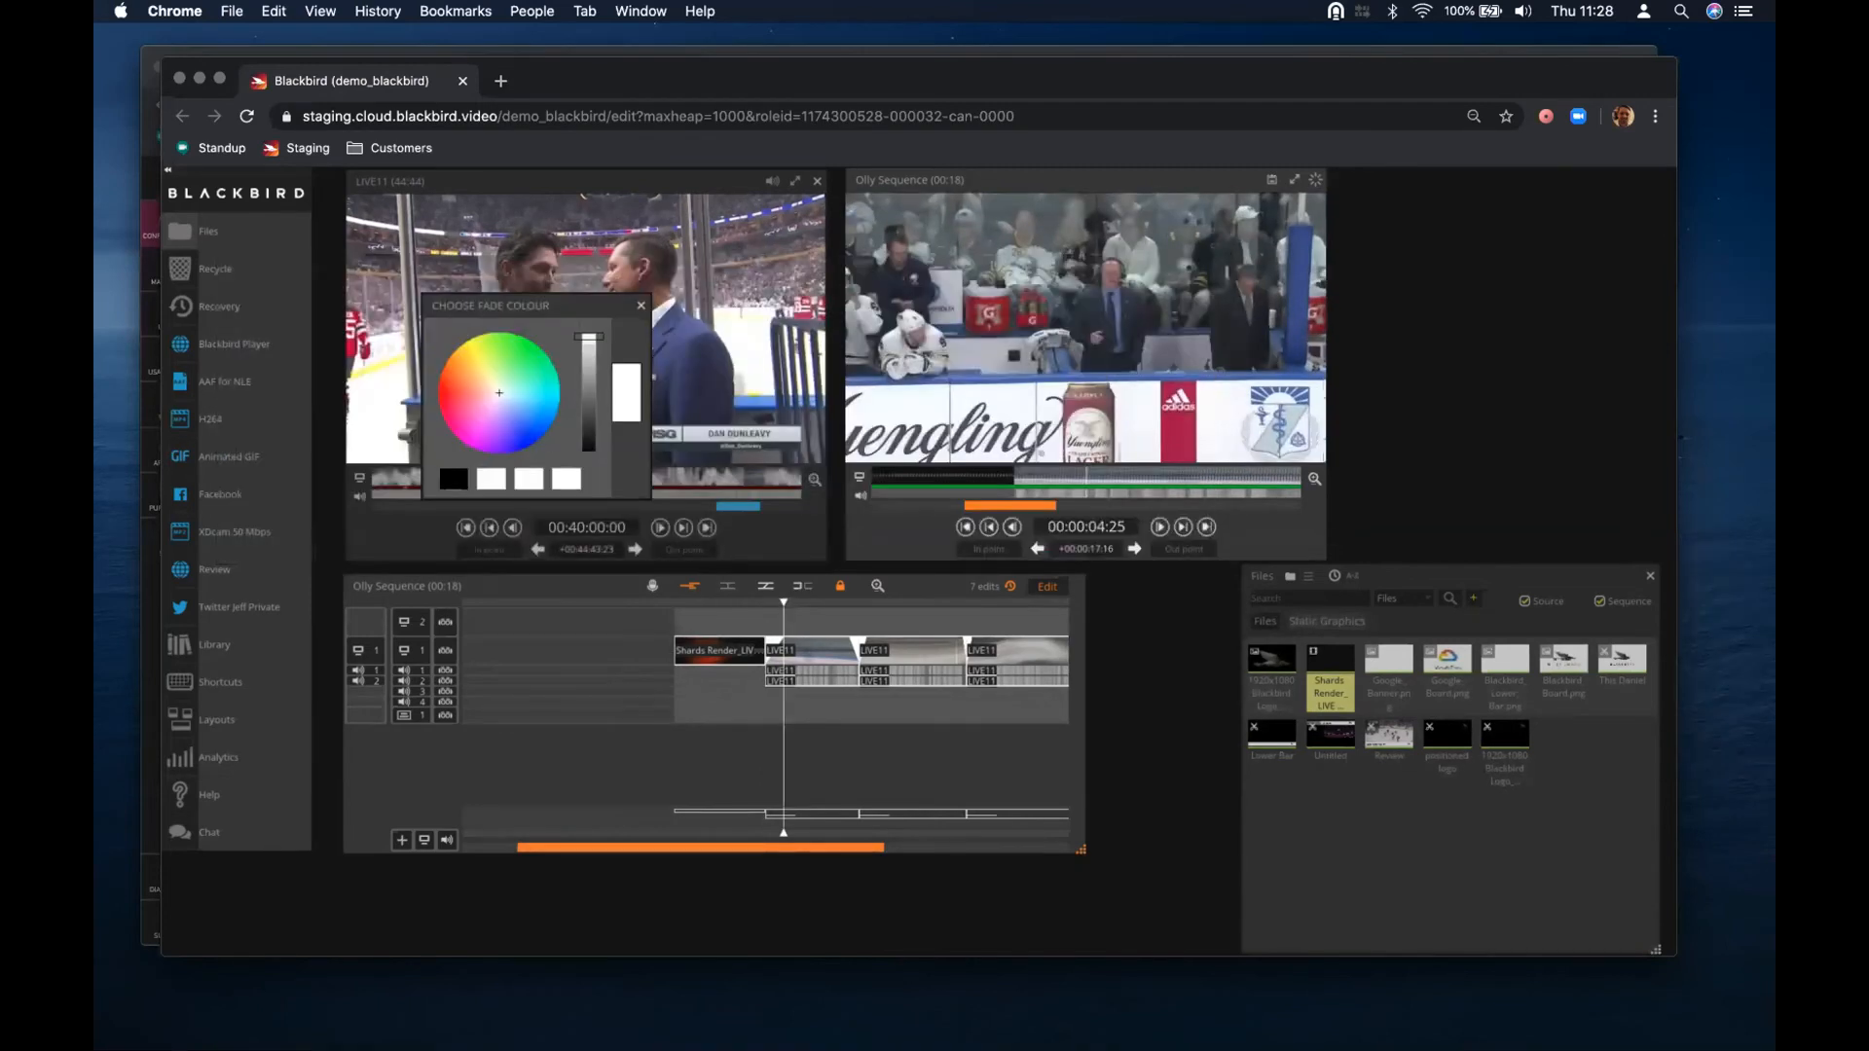
pyautogui.click(454, 478)
pyautogui.moveTo(774, 599); pyautogui.dragTo(812, 603)
# Overlay Blackbird_Lower_Bar.png on the second video track, spanning the cut between the goalmouth clip and the last clip
pyautogui.moveTo(706, 843); pyautogui.dragTo(930, 840)
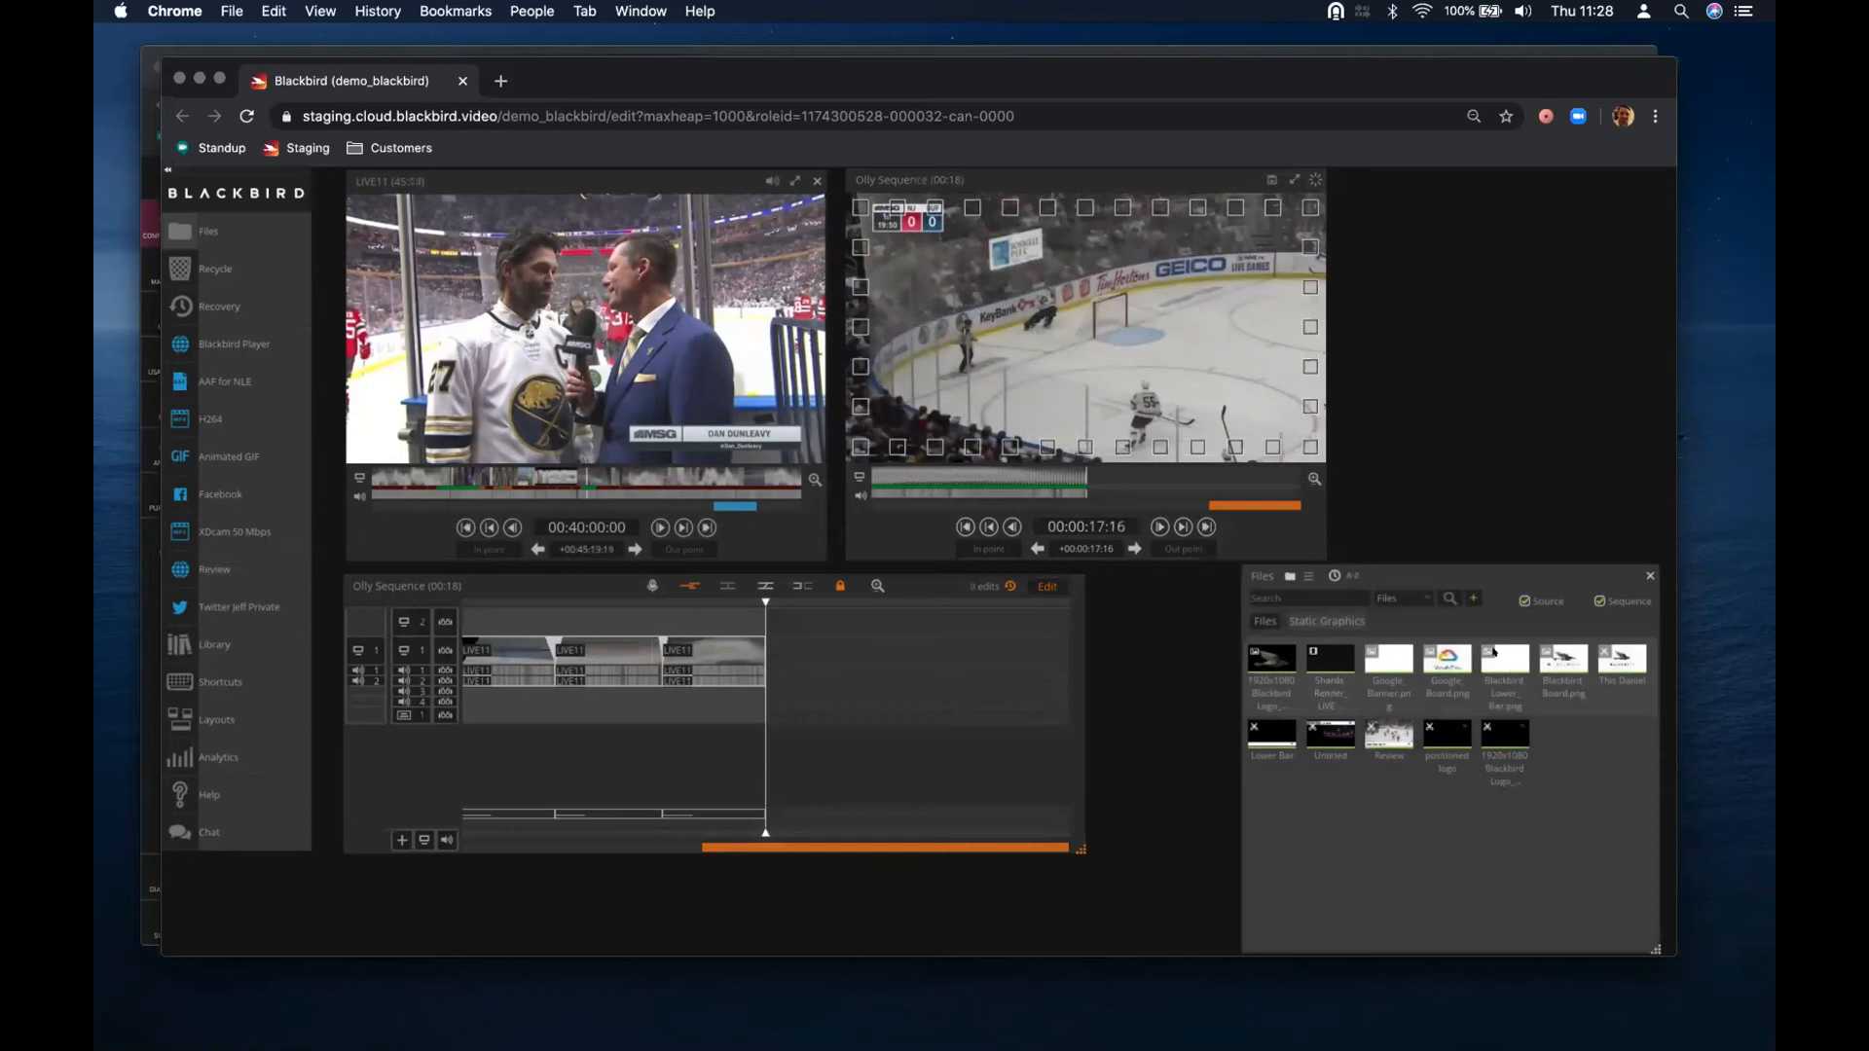
pyautogui.moveTo(1494, 652); pyautogui.dragTo(821, 645)
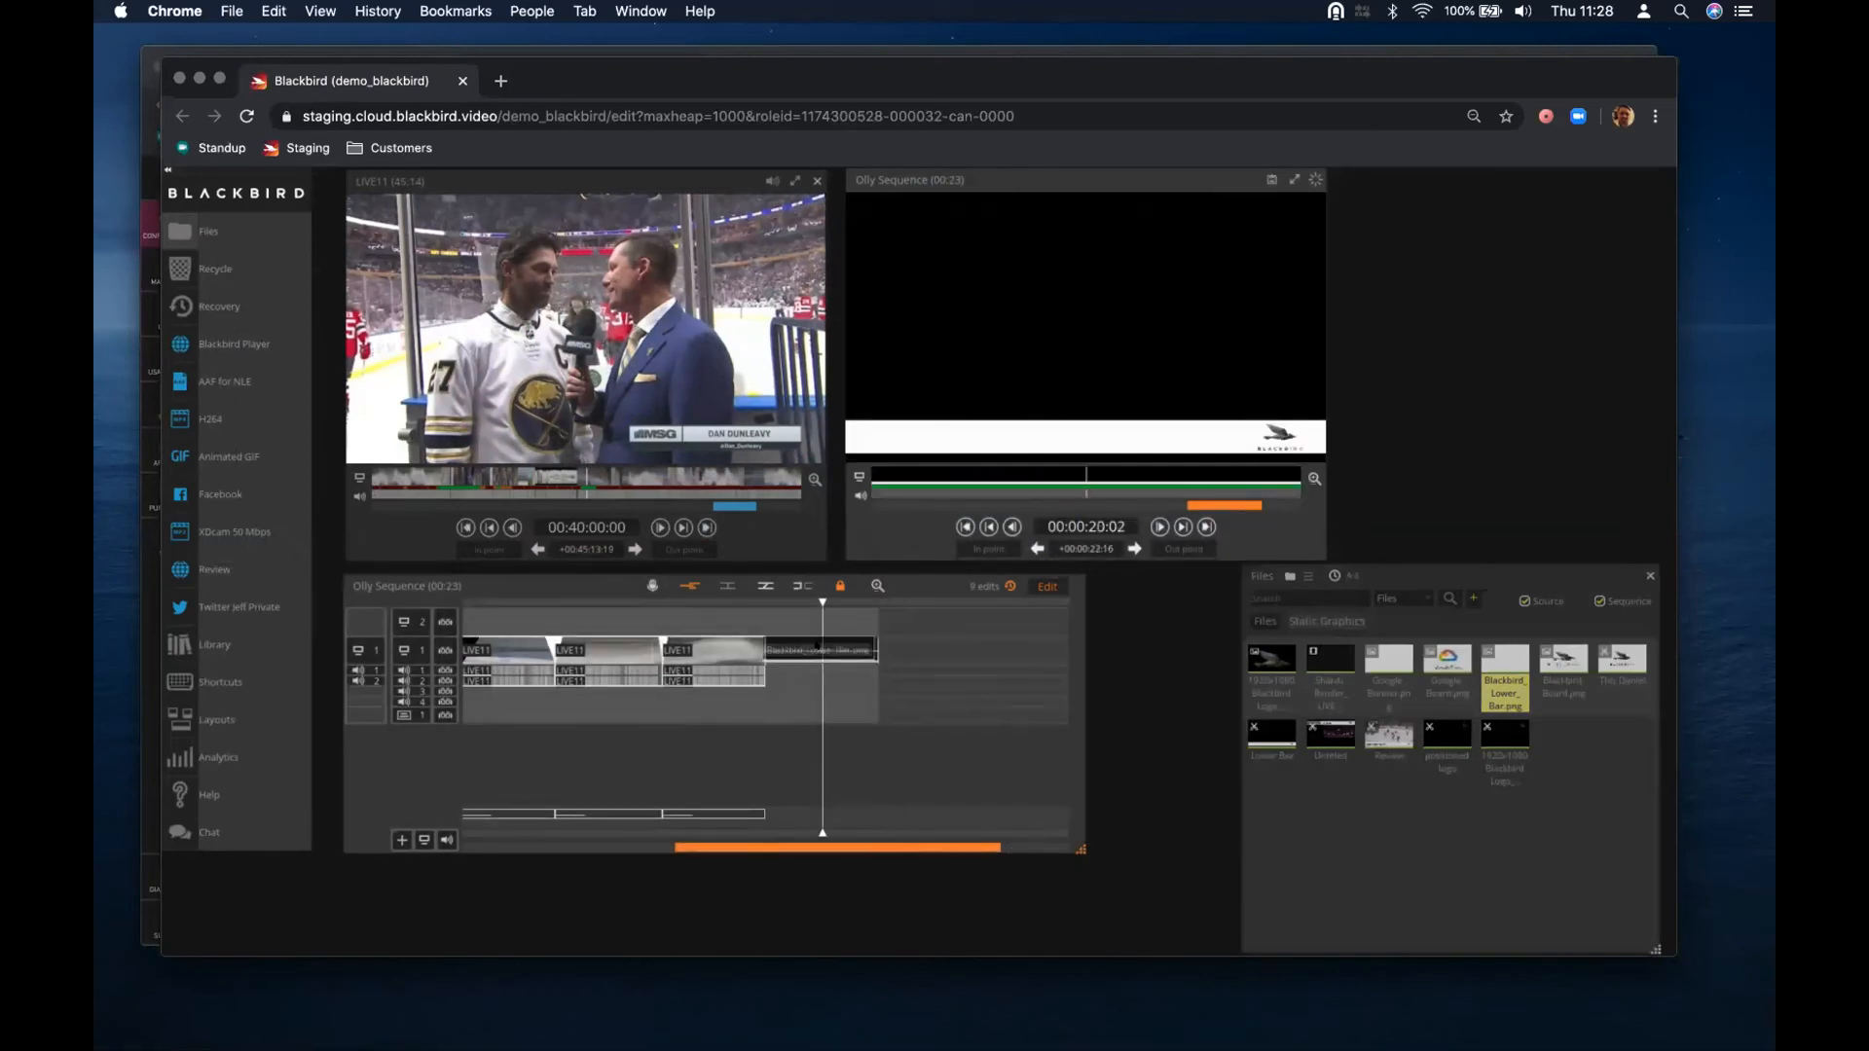
pyautogui.moveTo(608, 616); pyautogui.dragTo(675, 617)
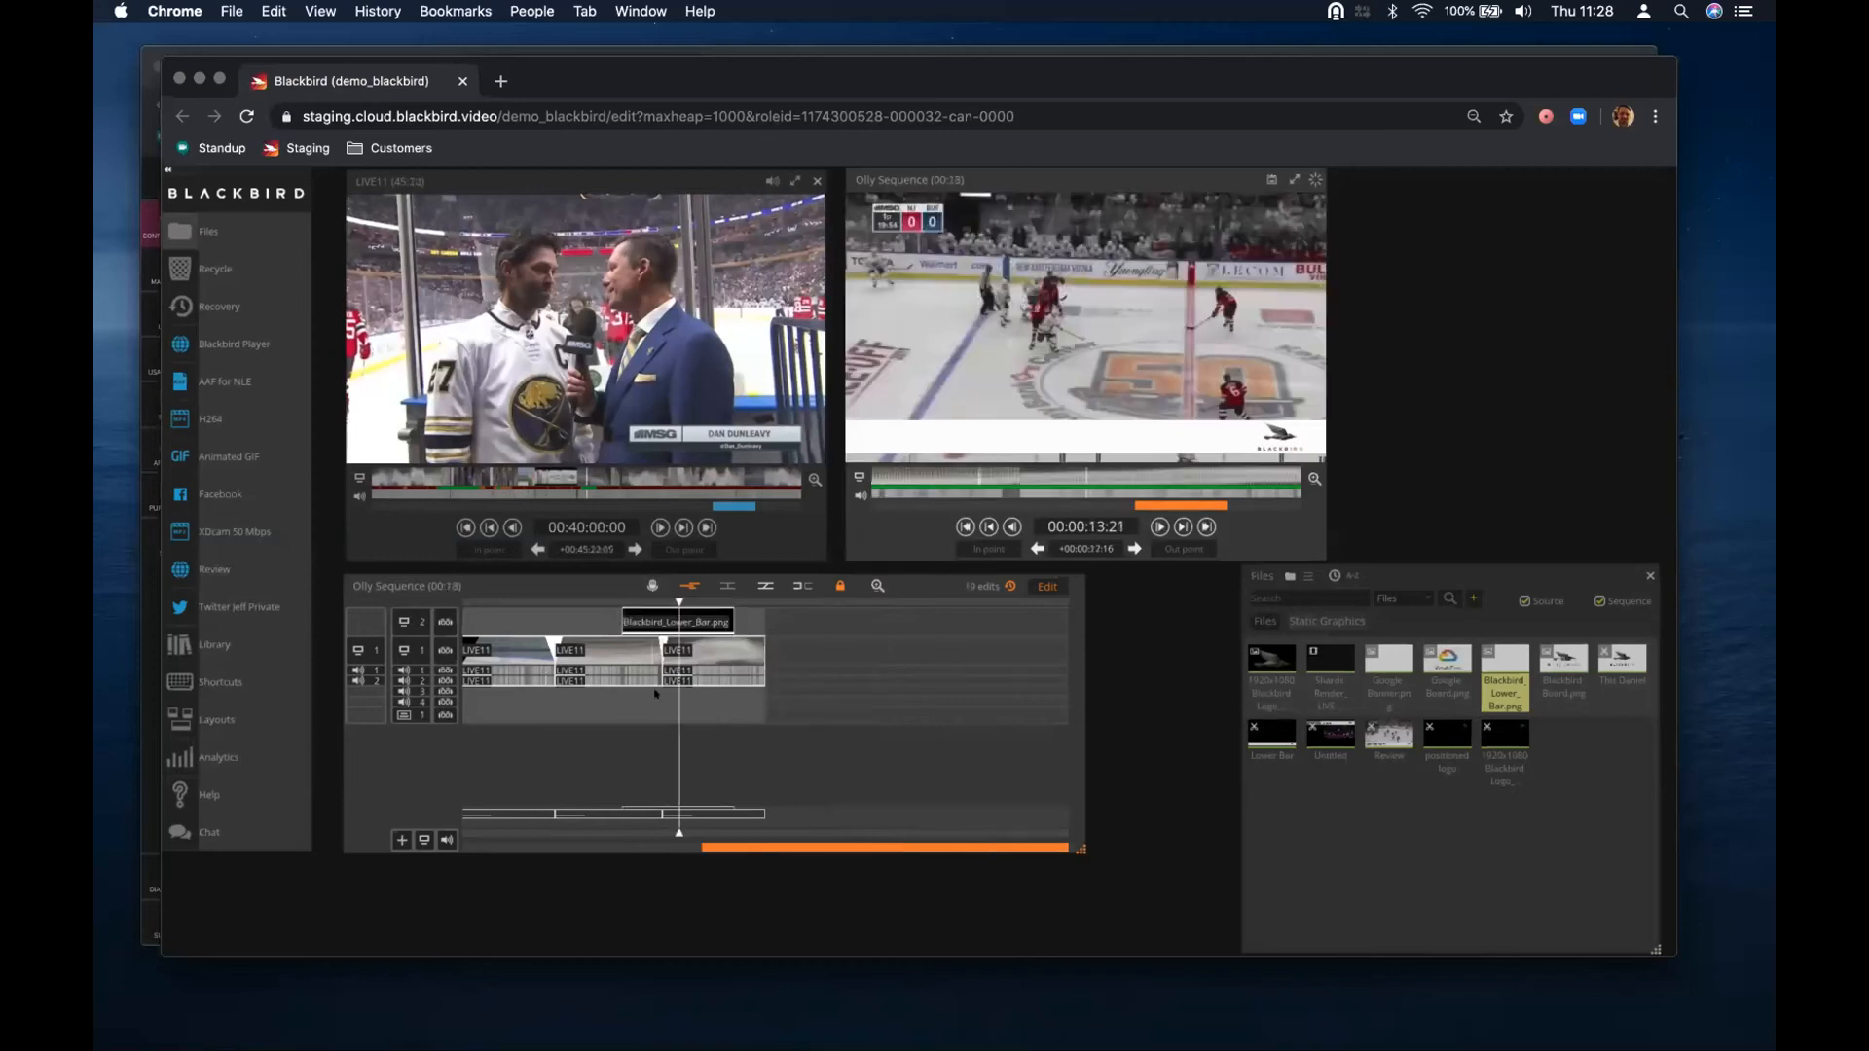
# Examine the list of visible tracks that can be shown on the sequence timeline
pyautogui.click(398, 839)
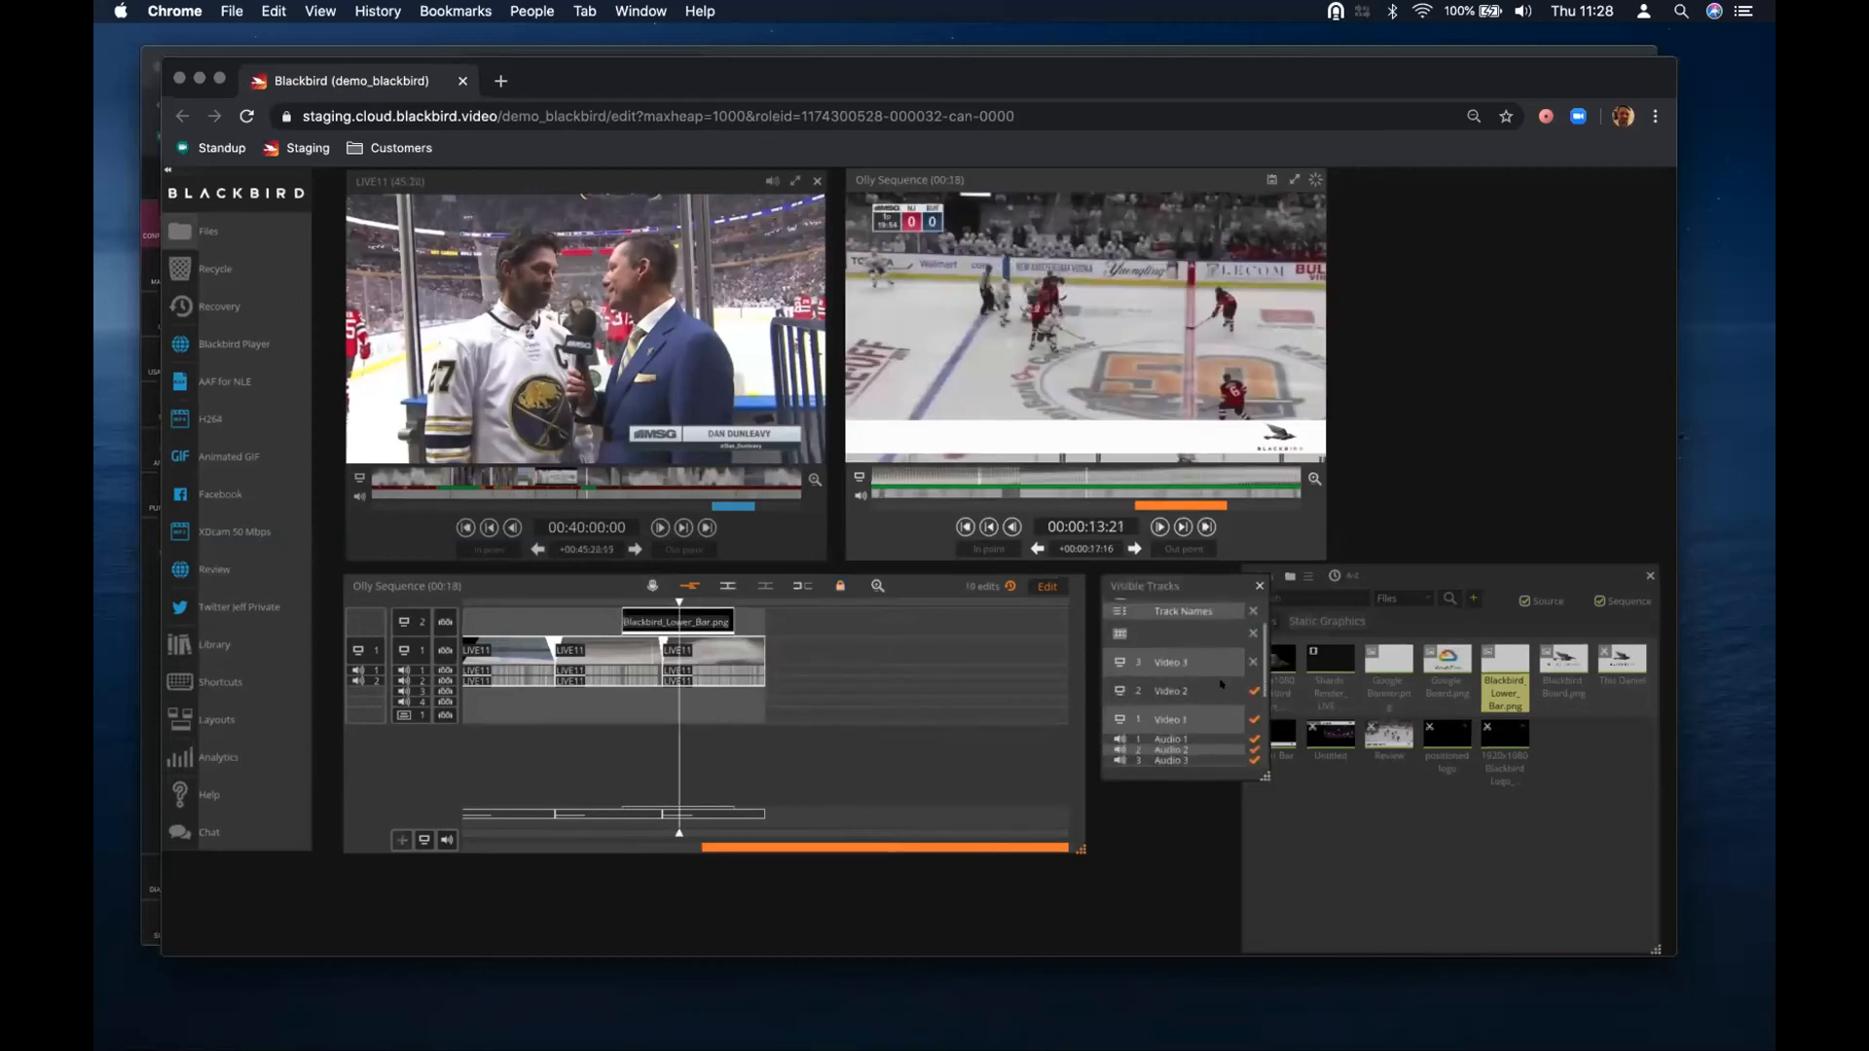
pyautogui.scroll(-1, 1217, 728)
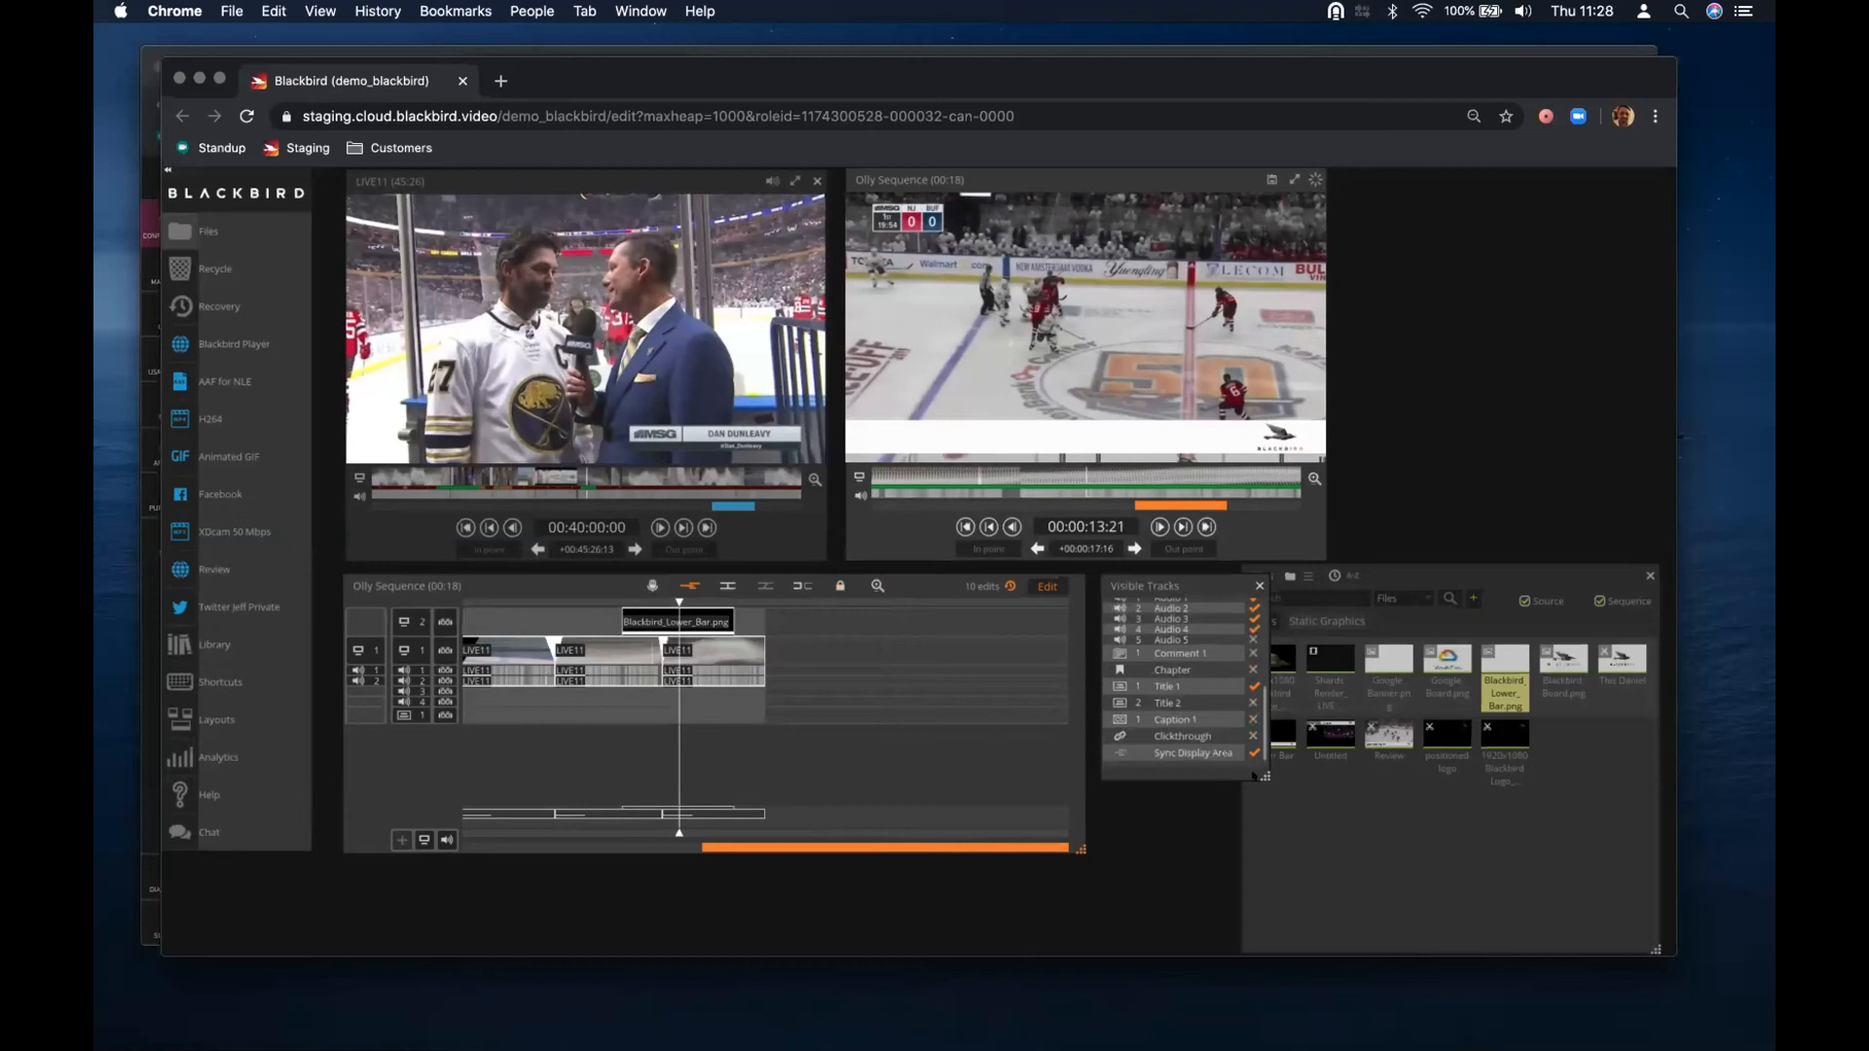
pyautogui.moveTo(1266, 777); pyautogui.dragTo(1234, 887)
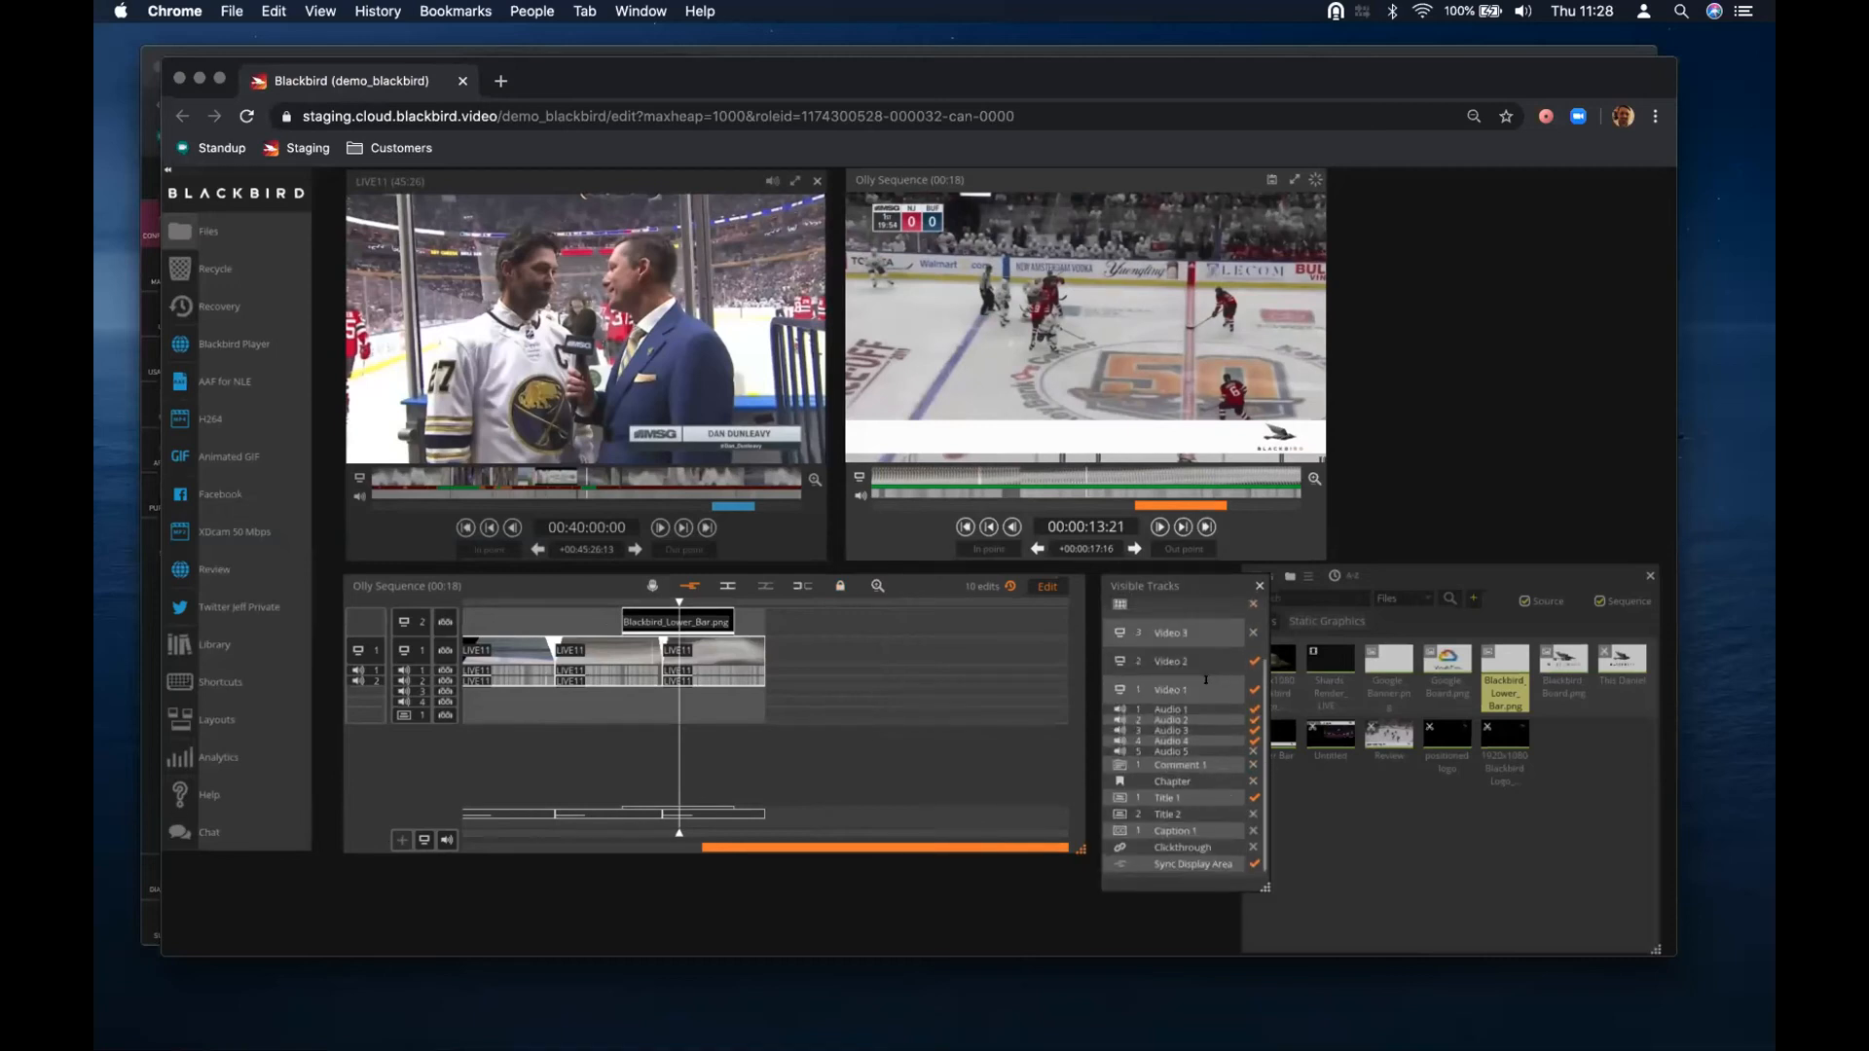
pyautogui.scroll(3, 1201, 713)
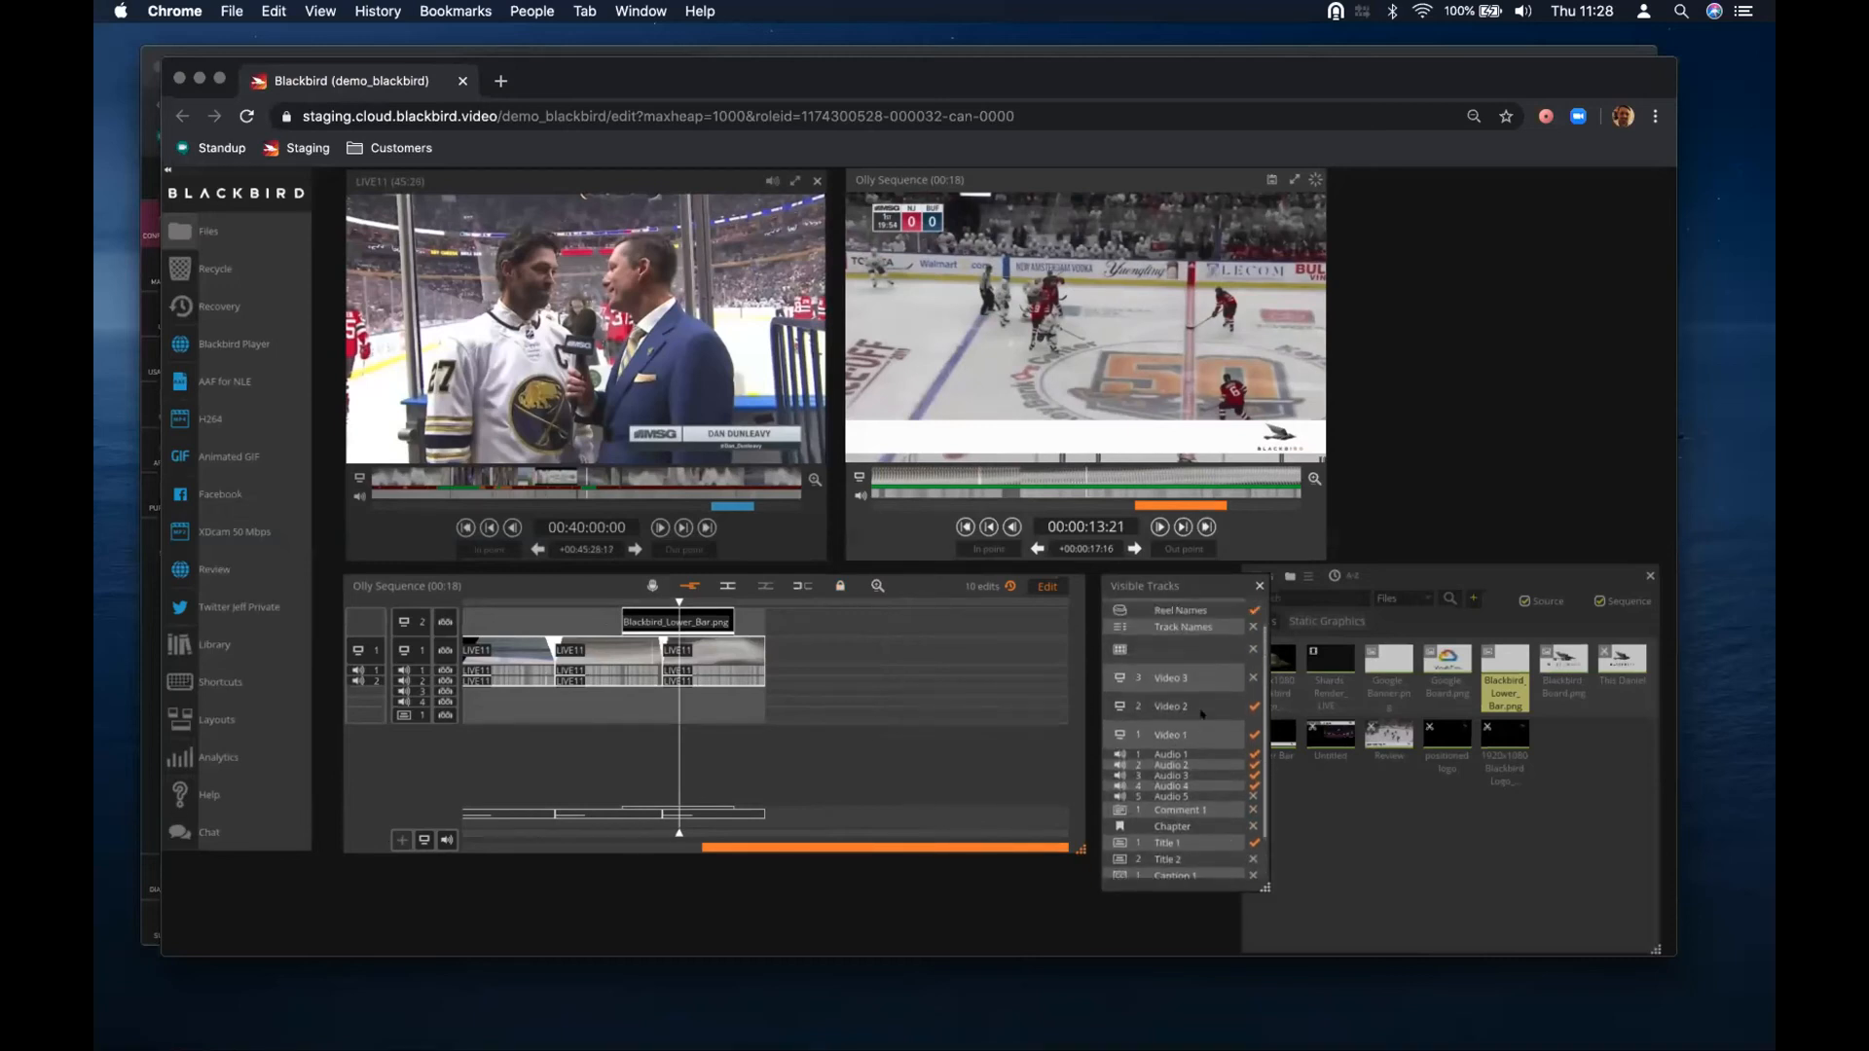
pyautogui.scroll(-3, 1203, 811)
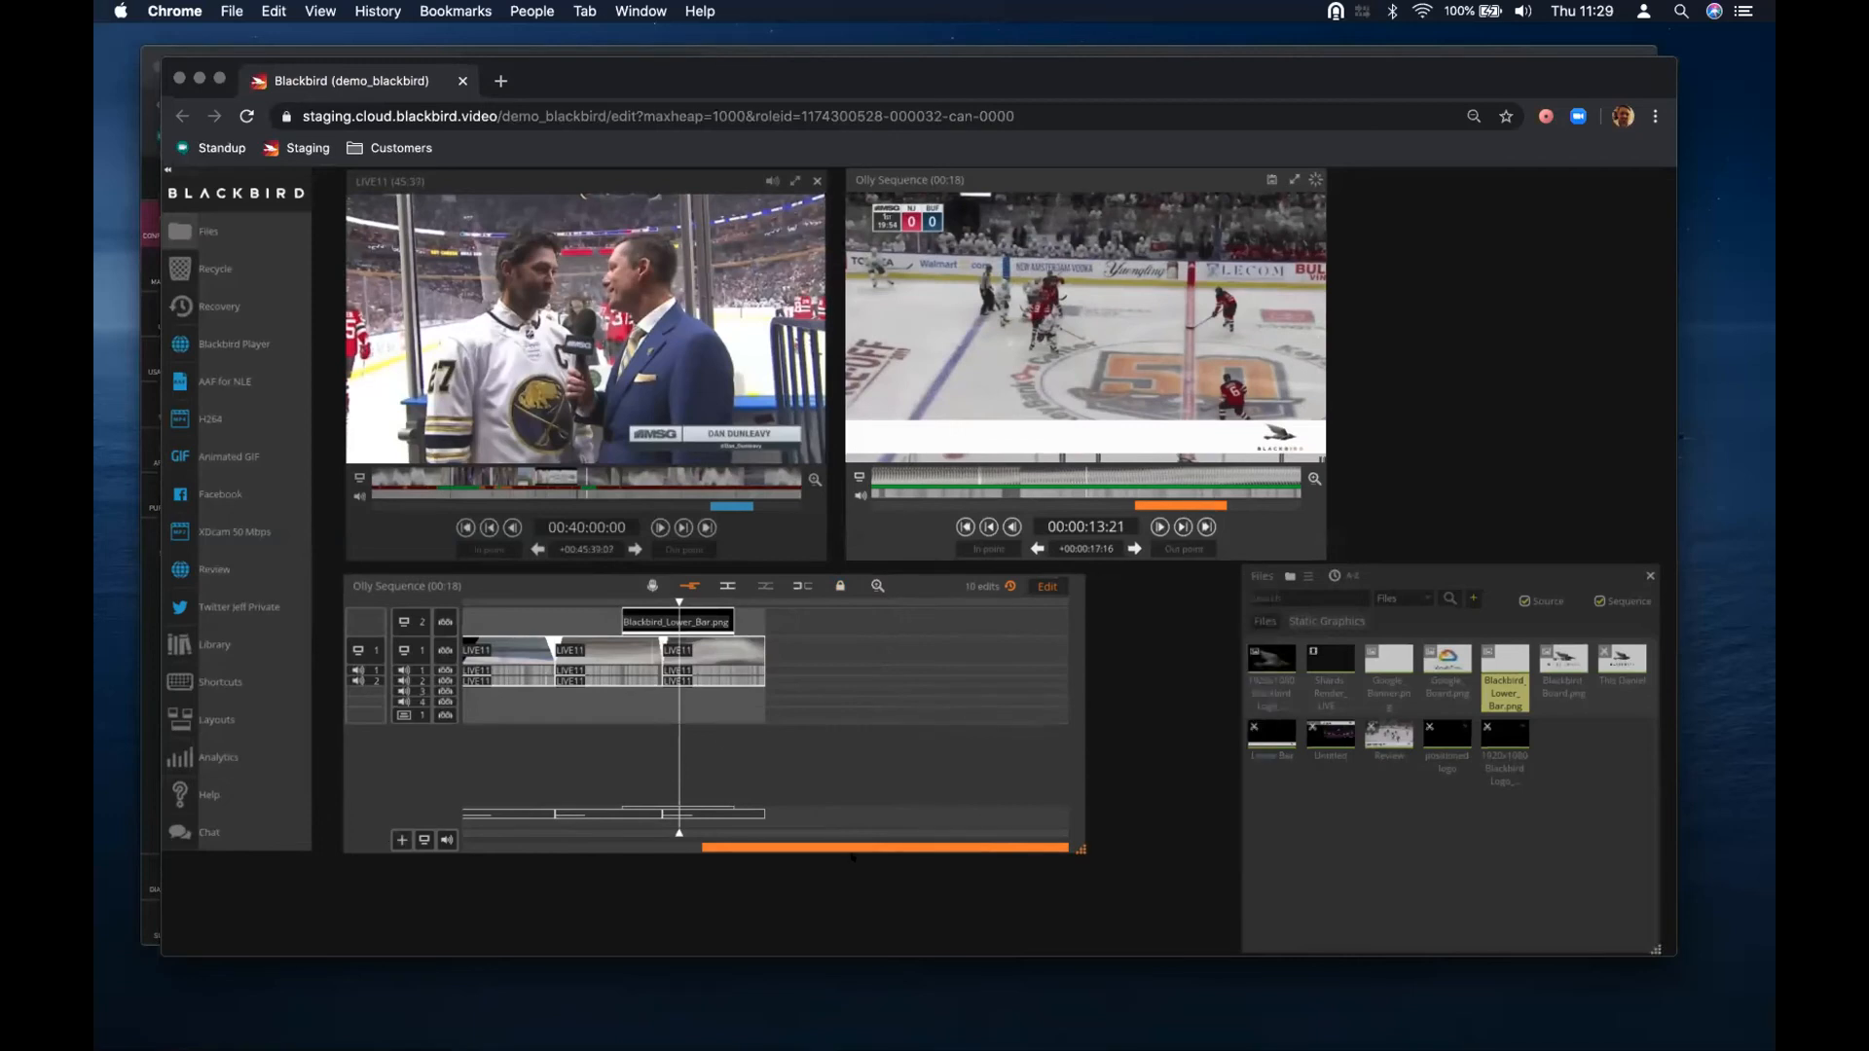
# Extend Blackbird_Lower_Bar.png at both ends so it runs from partway through the coach clip to near the end of the last clip
pyautogui.moveTo(837, 842); pyautogui.dragTo(837, 840)
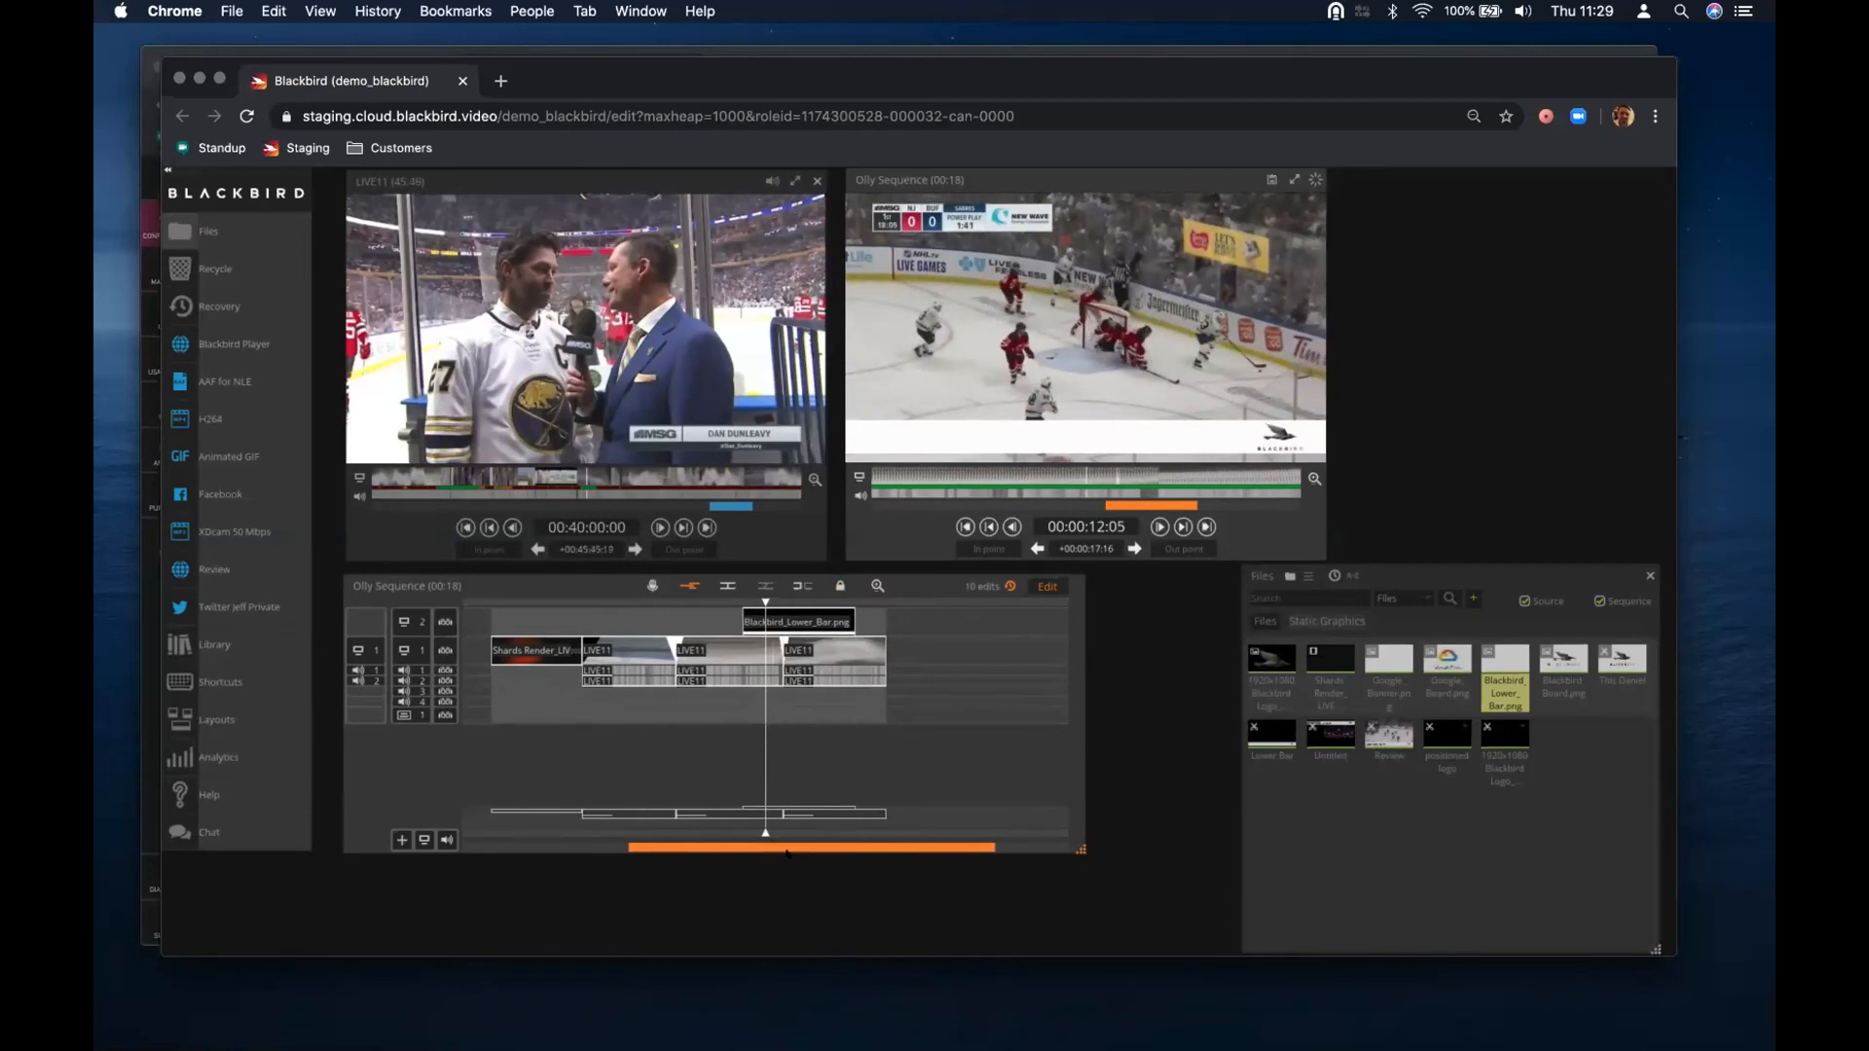
pyautogui.moveTo(768, 843); pyautogui.dragTo(748, 844)
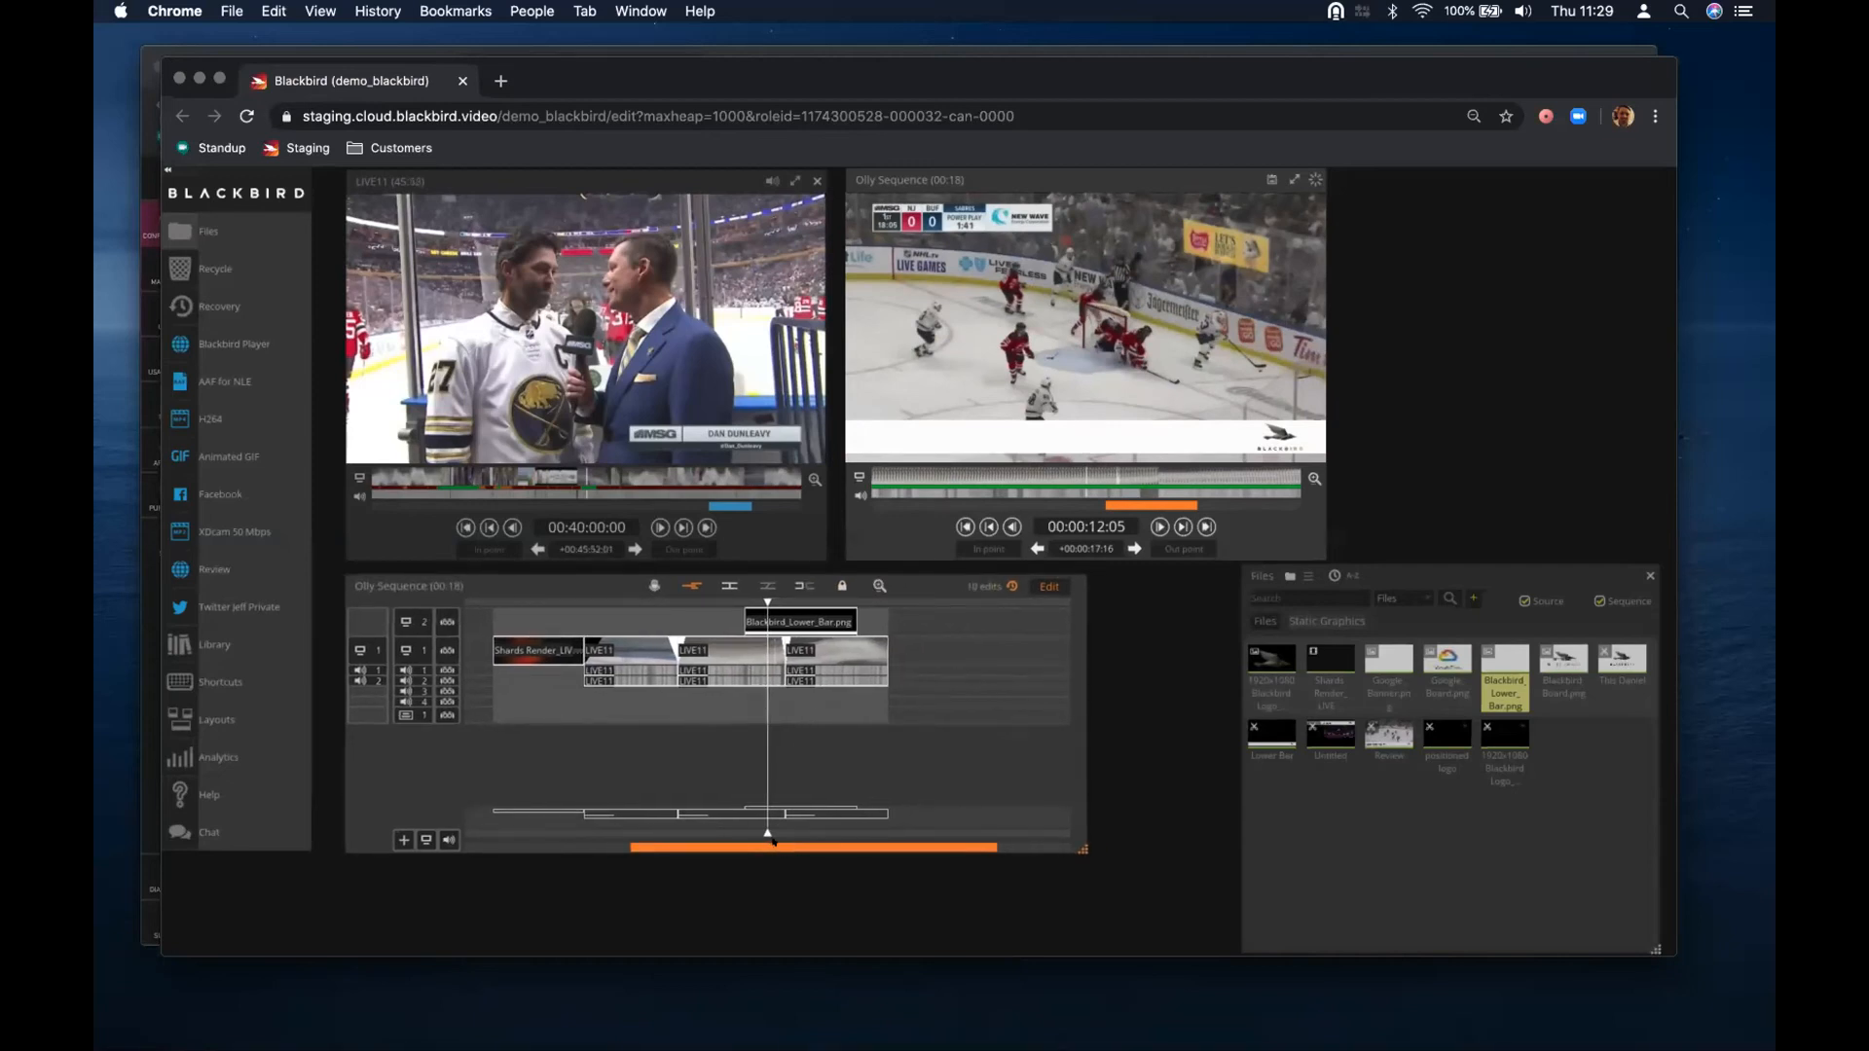
pyautogui.hscroll(-3, 773, 842)
pyautogui.moveTo(771, 615)
pyautogui.mouseDown()
pyautogui.moveTo(643, 618)
pyautogui.moveTo(765, 600)
pyautogui.mouseUp()
pyautogui.press('space')
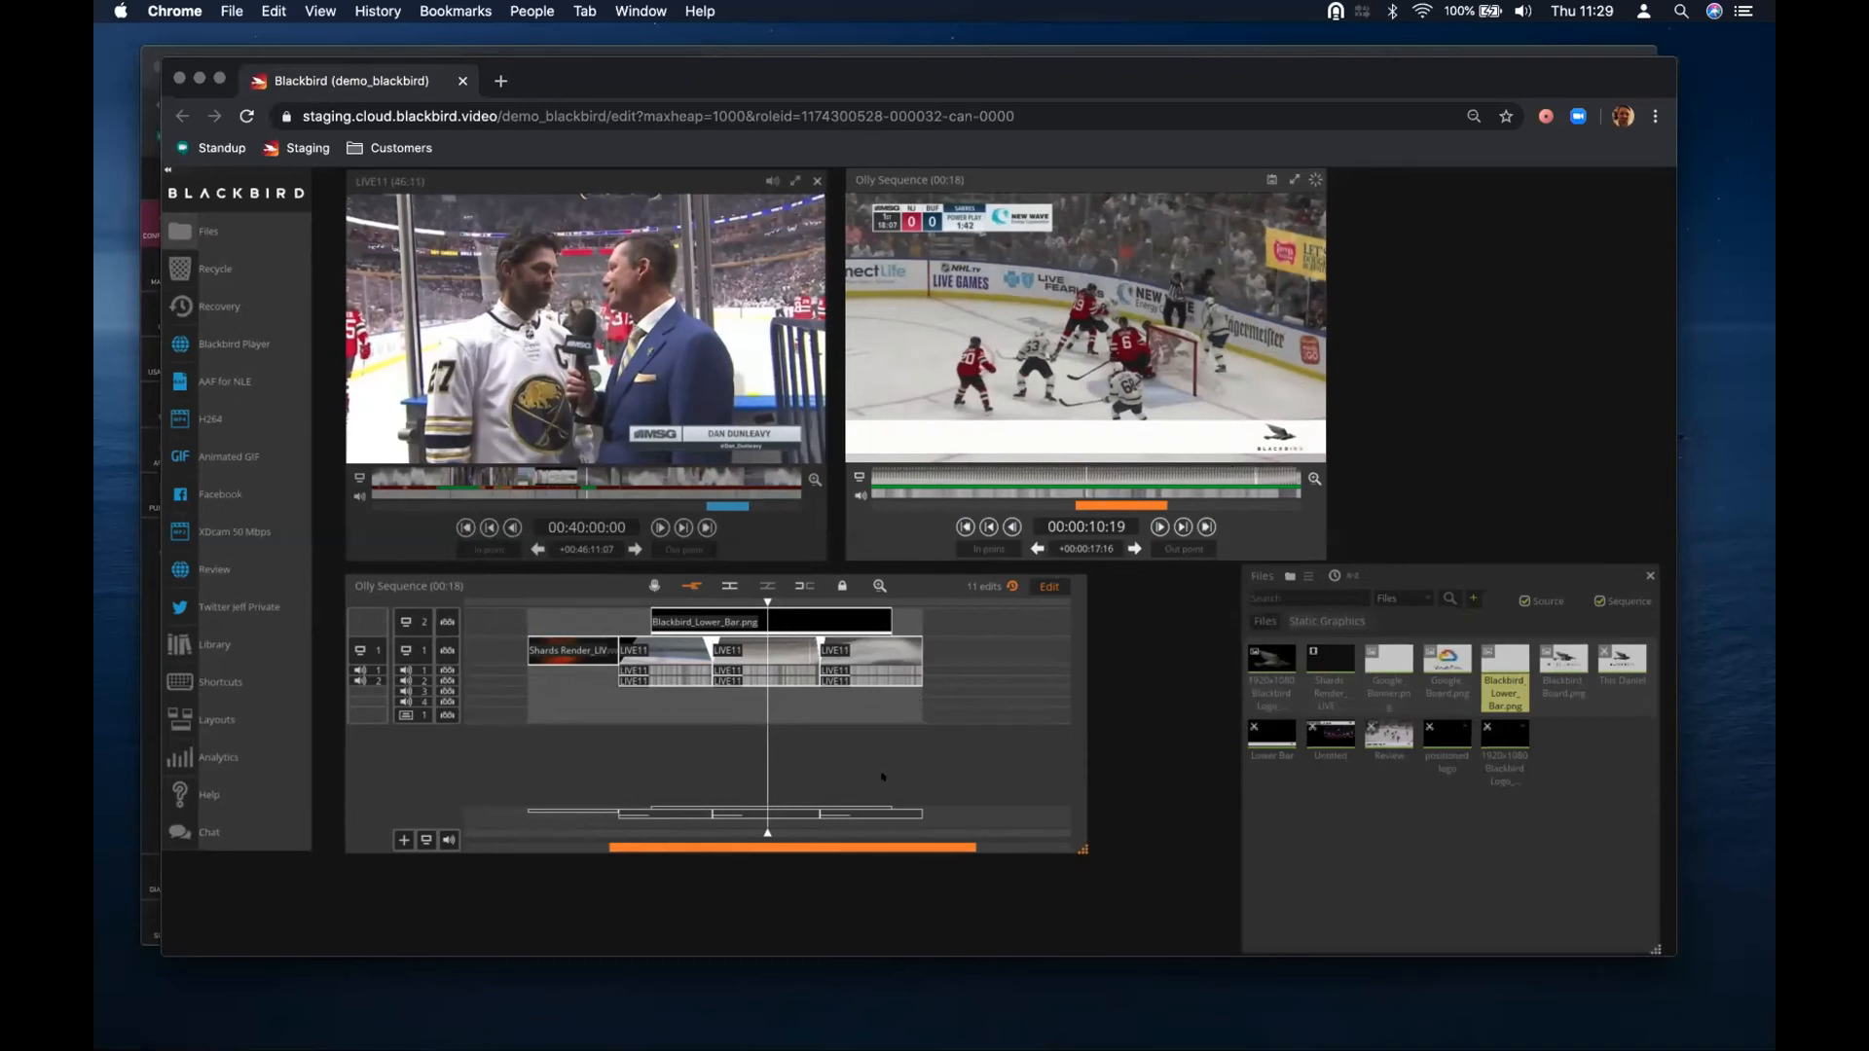
# Add short fades to the start and end of the Blackbird_Lower_Bar.png overlay
pyautogui.moveTo(854, 842); pyautogui.dragTo(904, 845)
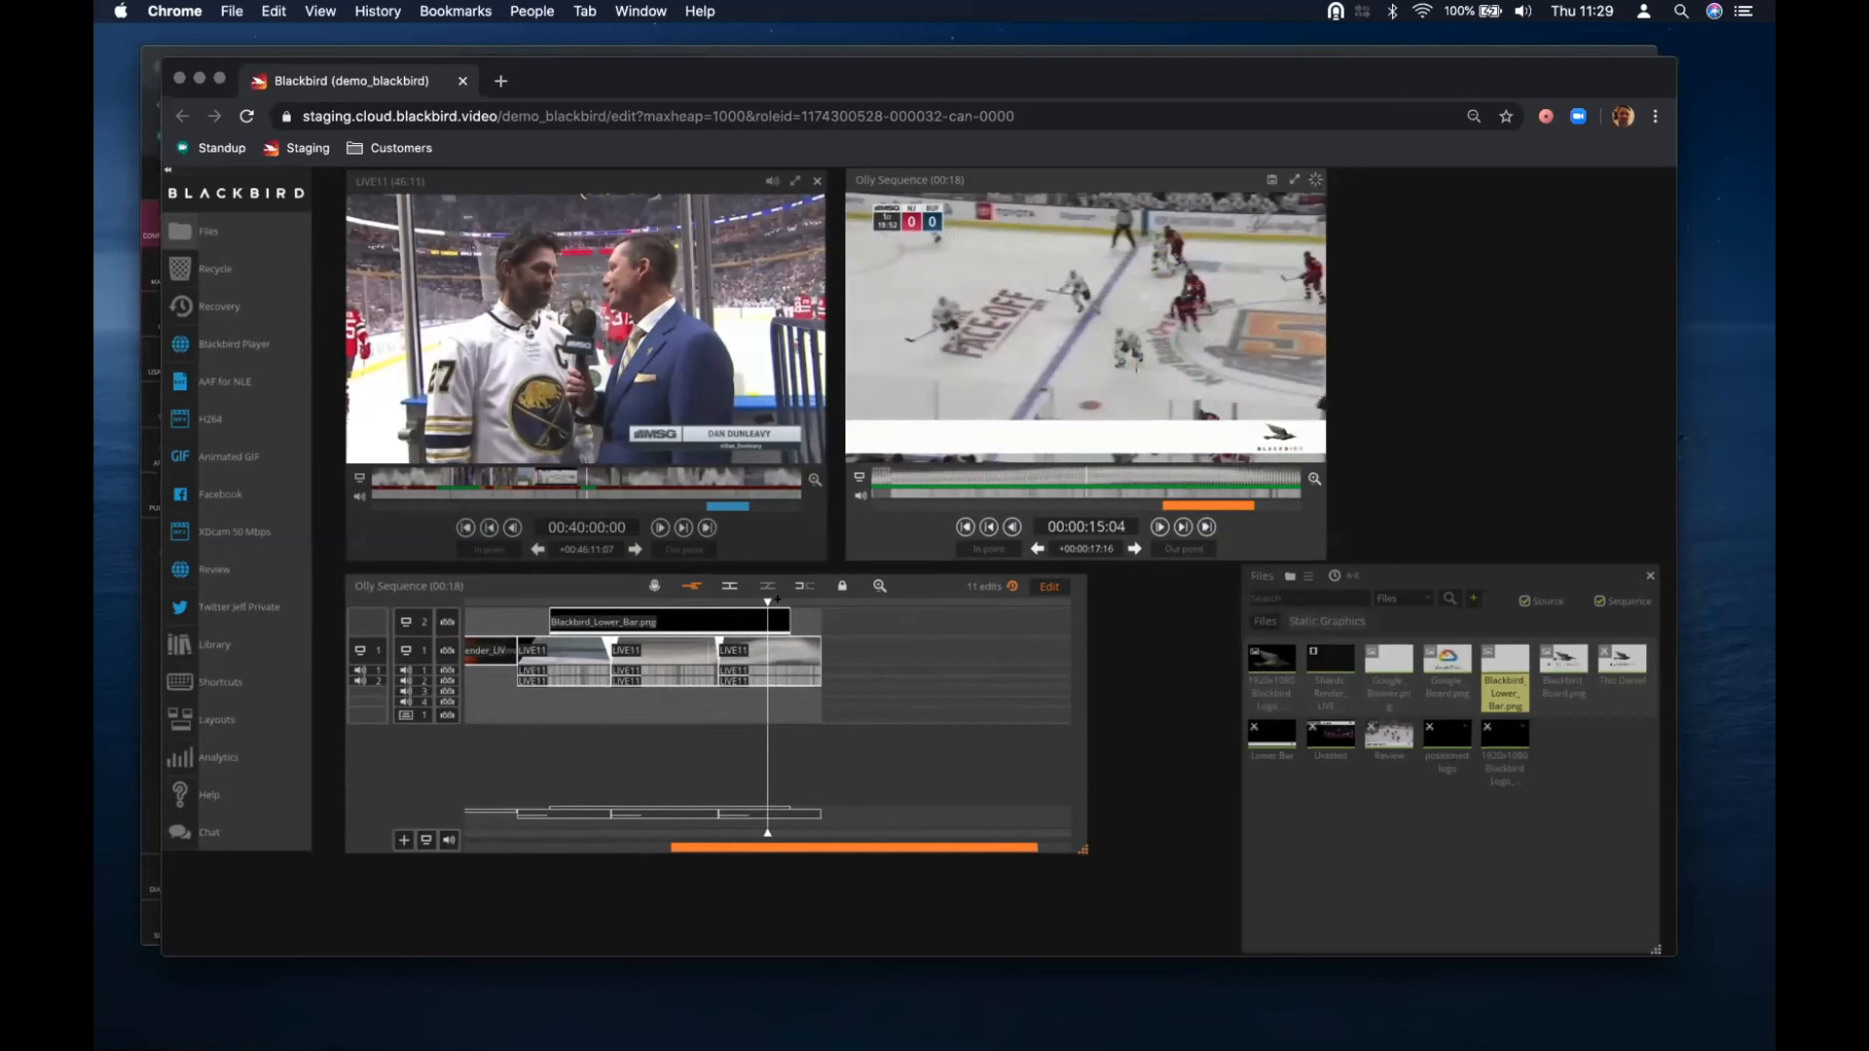
pyautogui.click(775, 600)
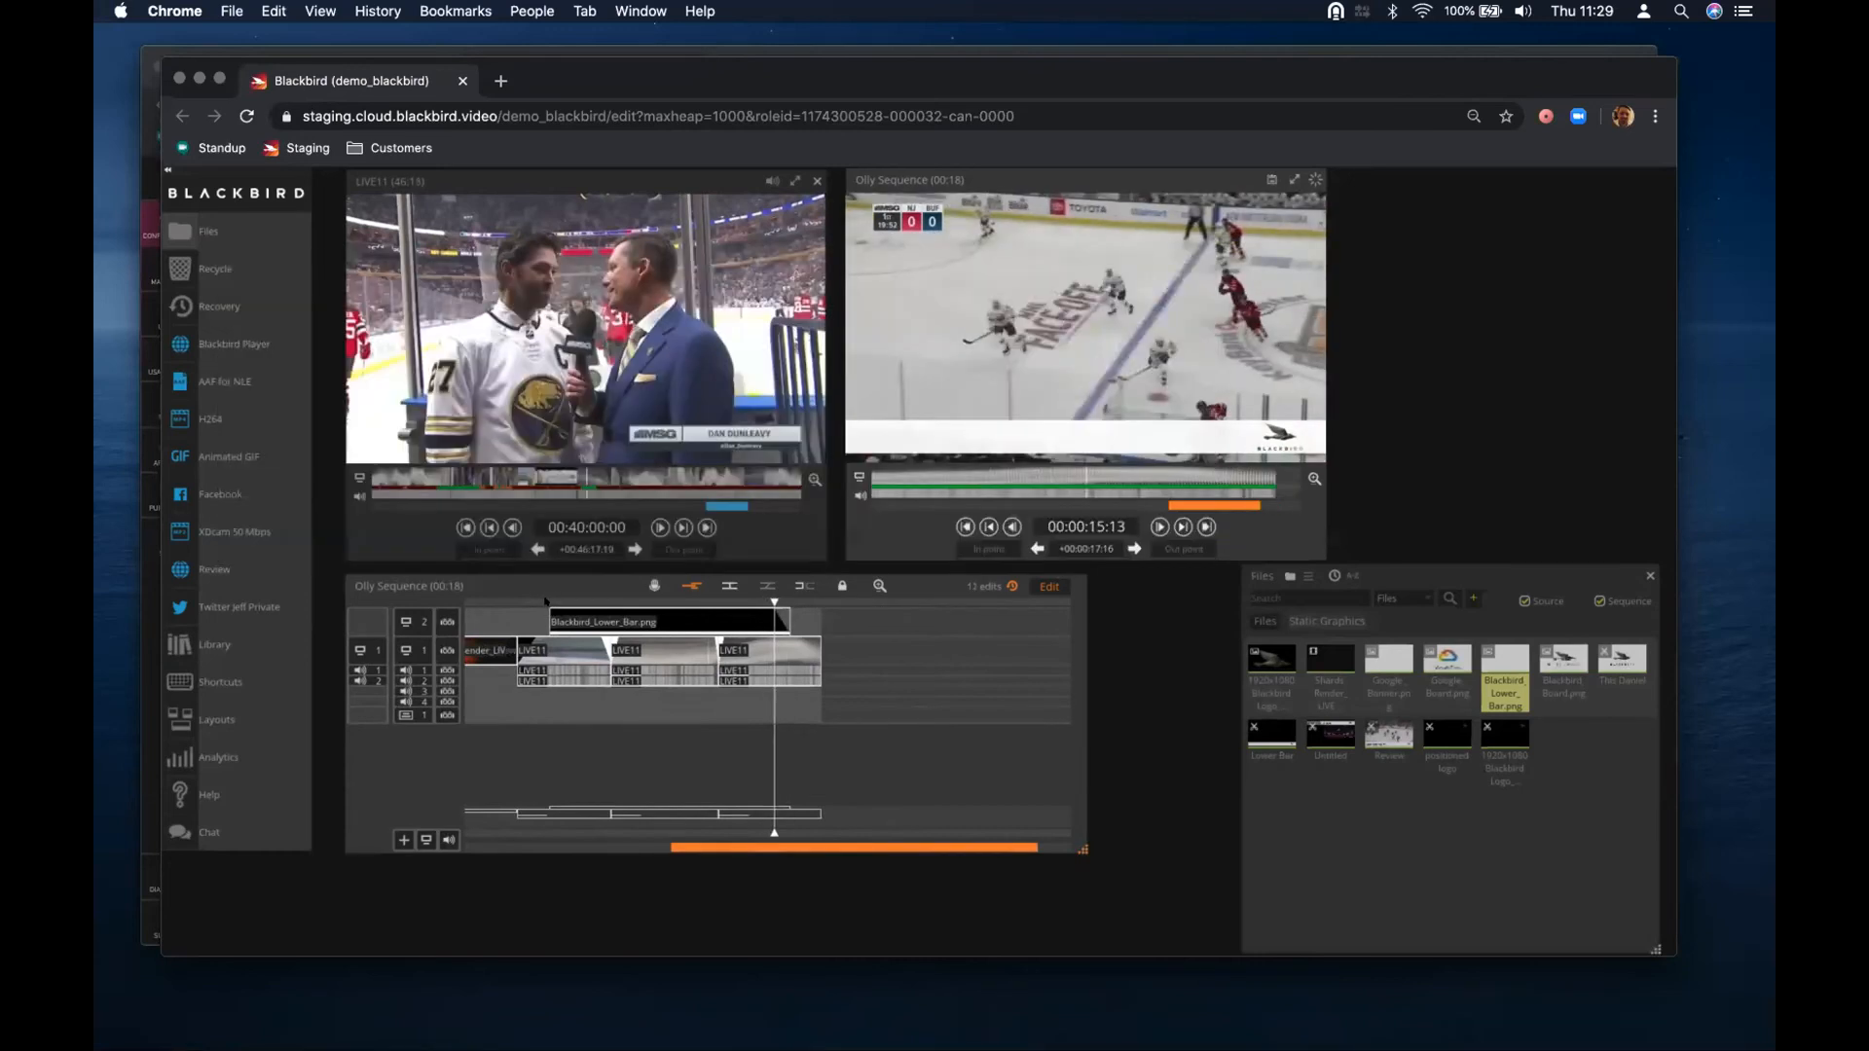
pyautogui.click(568, 599)
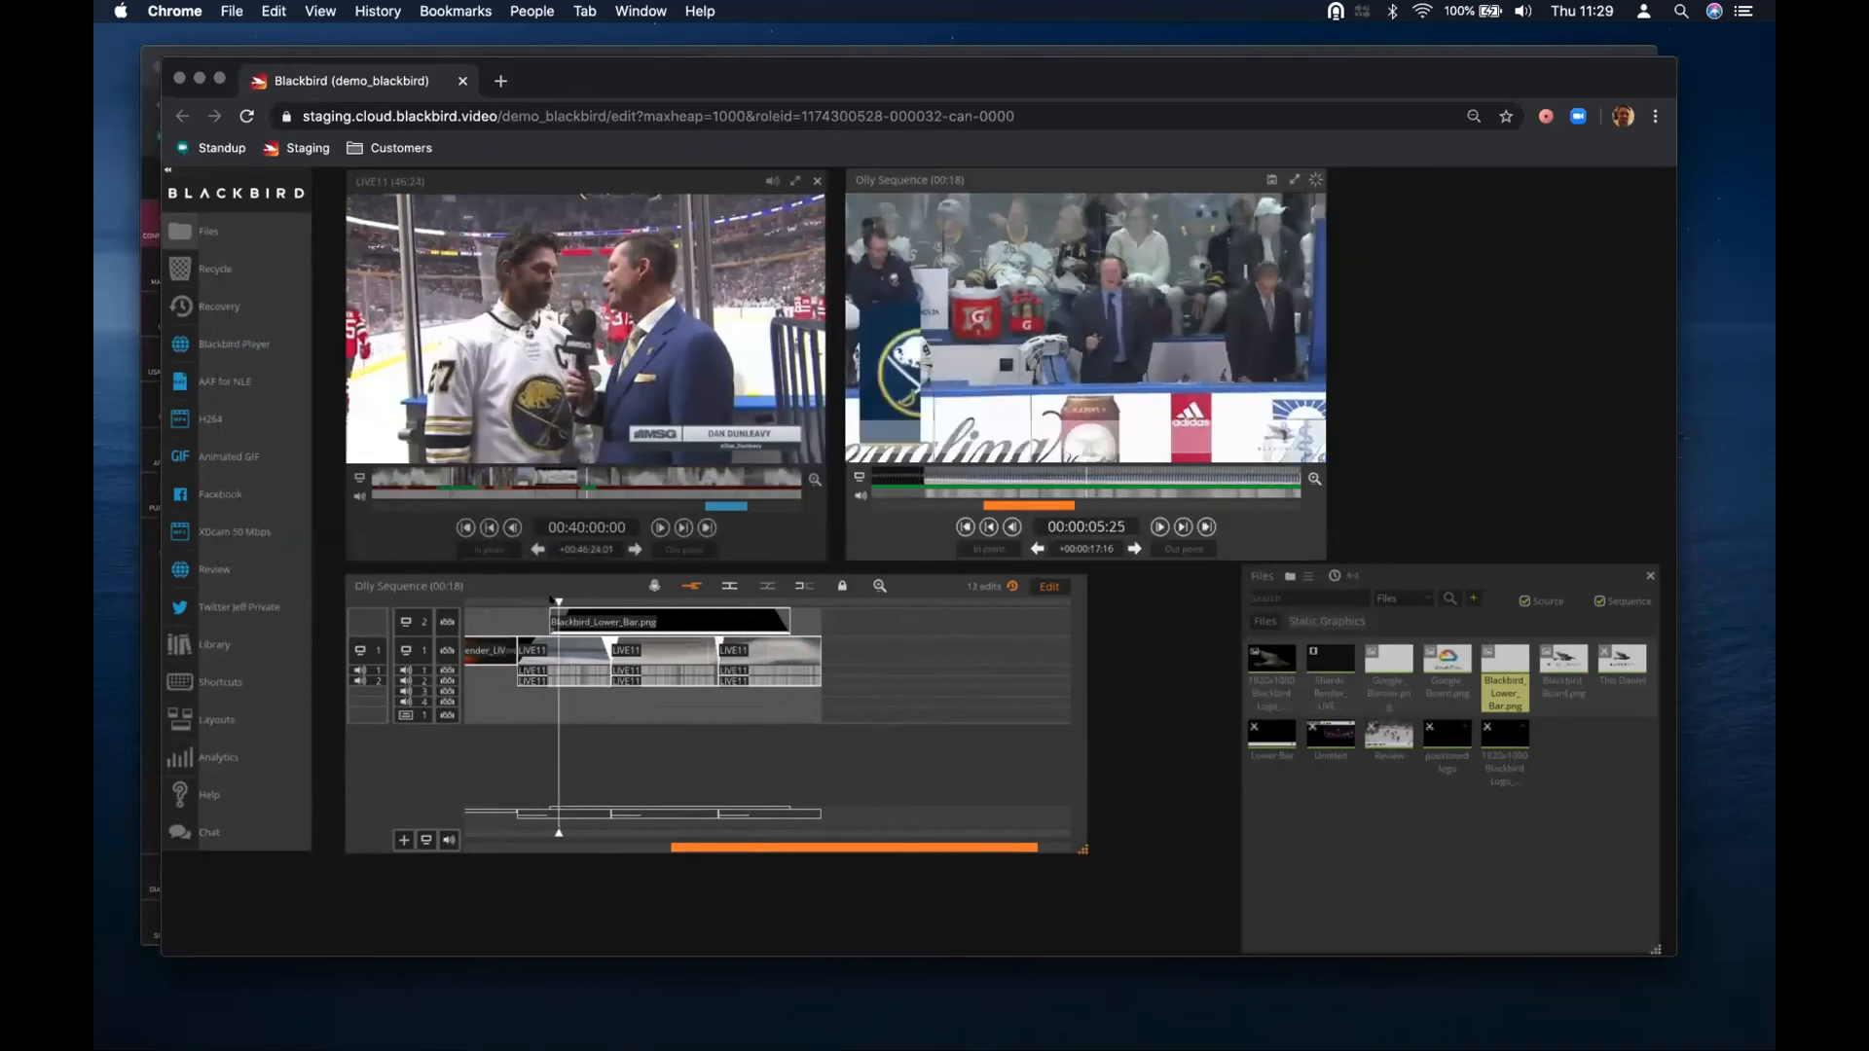
pyautogui.moveTo(612, 604); pyautogui.dragTo(798, 621)
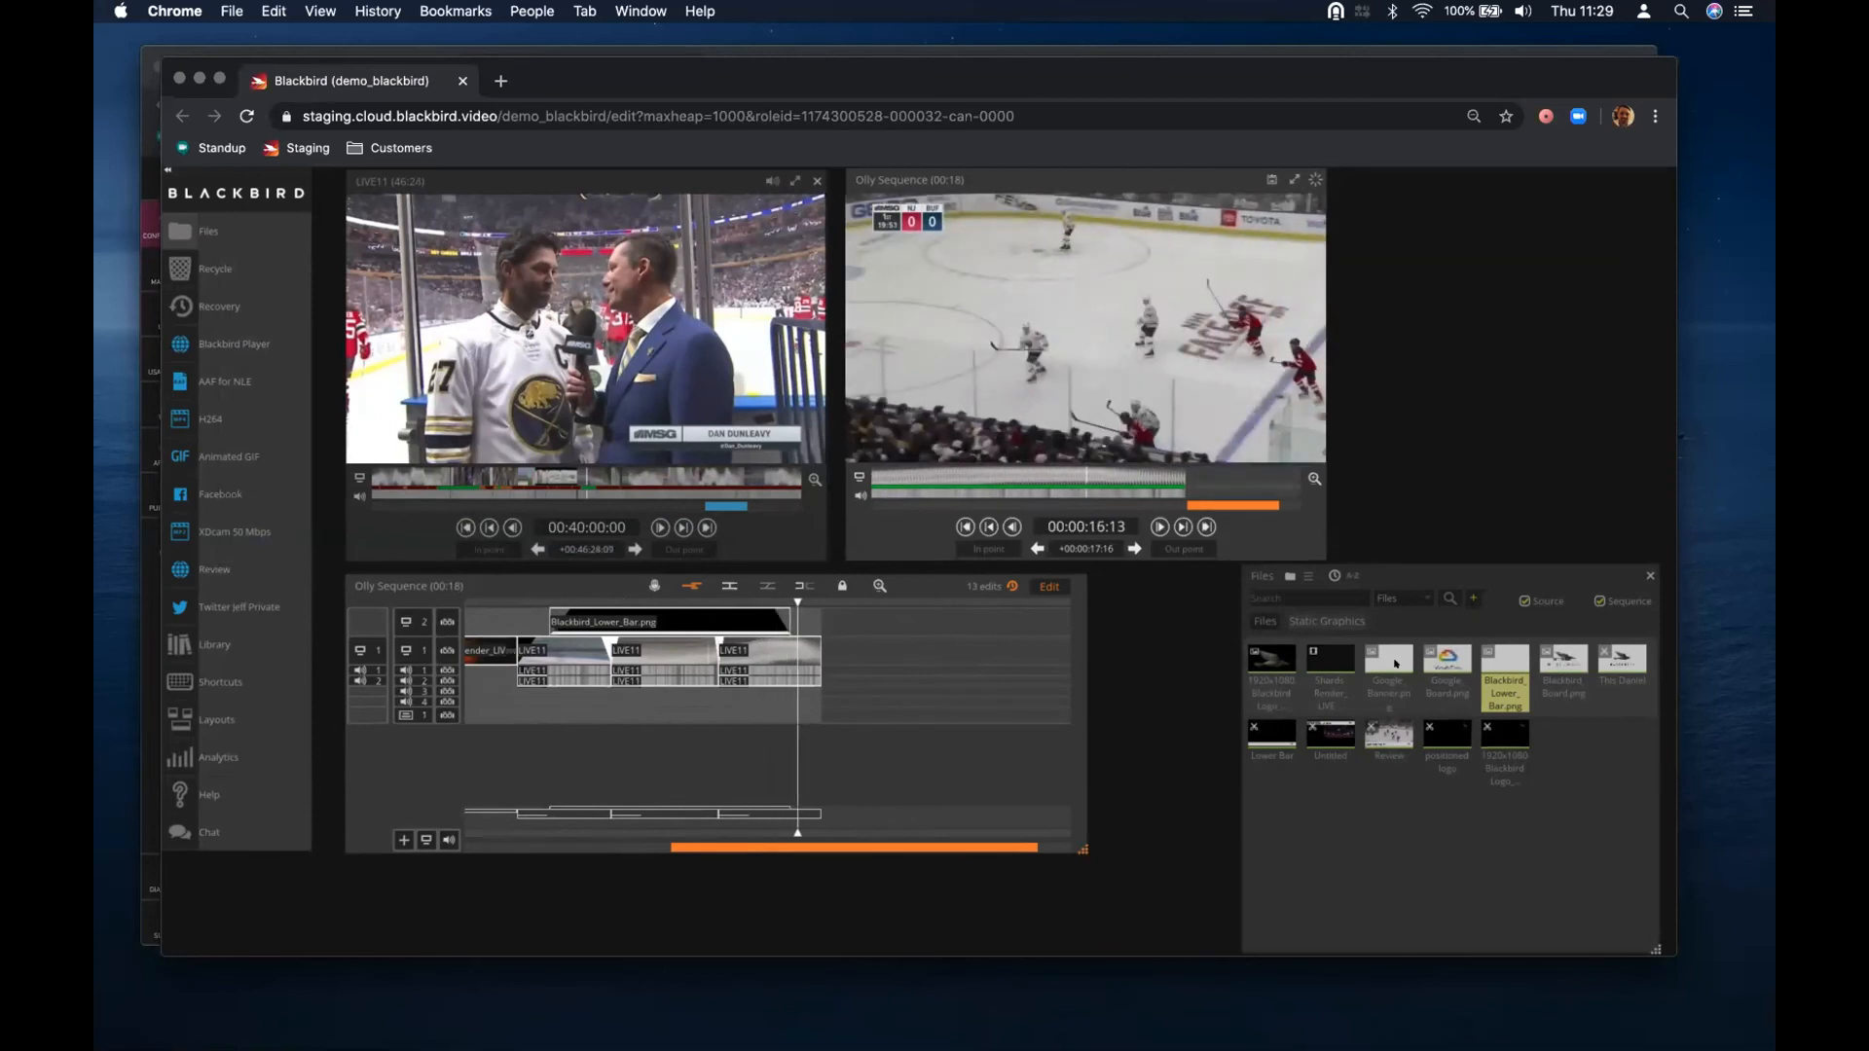
# Append Blackbird_Board.png to the end of the sequence and fade the last hockey clip out to white before it
pyautogui.click(1556, 650)
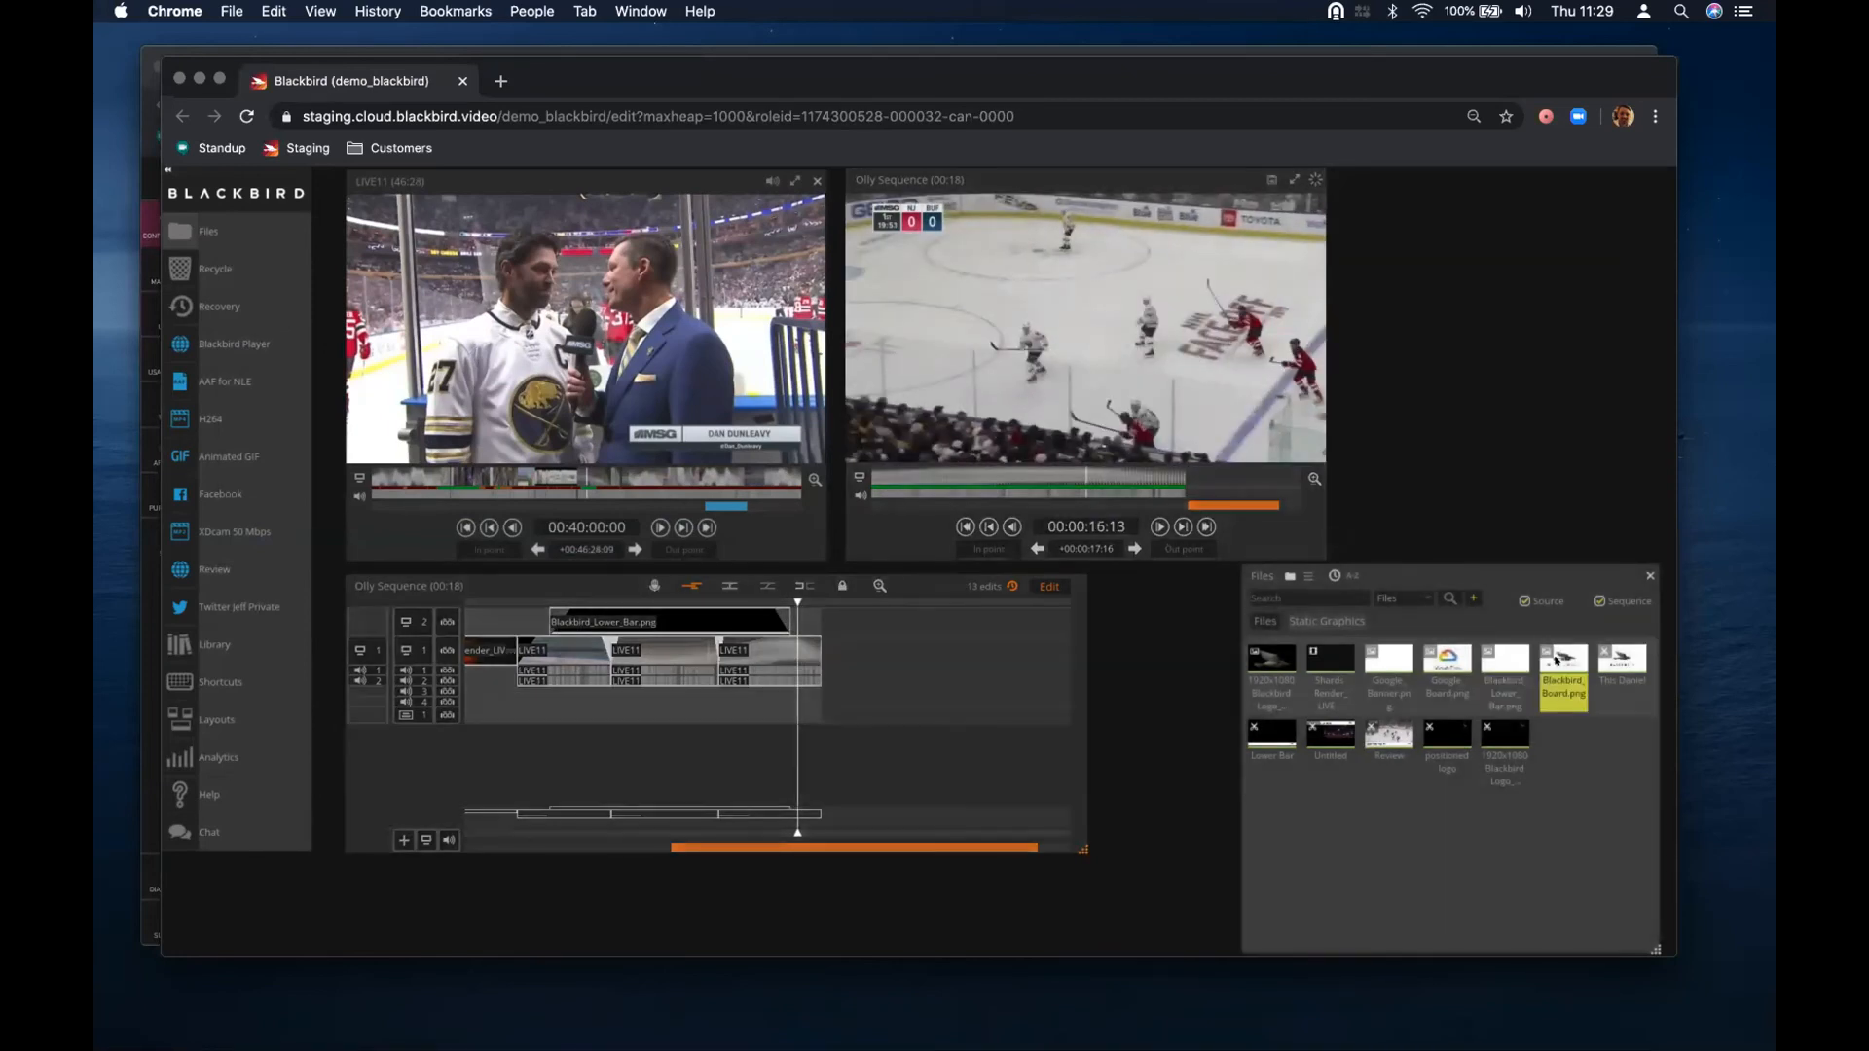
pyautogui.moveTo(931, 646)
pyautogui.mouseDown()
pyautogui.moveTo(964, 650)
pyautogui.moveTo(827, 650)
pyautogui.moveTo(847, 648)
pyautogui.moveTo(835, 600)
pyautogui.moveTo(806, 601)
pyautogui.moveTo(906, 601)
pyautogui.moveTo(832, 602)
pyautogui.moveTo(879, 634)
pyautogui.moveTo(823, 647)
pyautogui.moveTo(827, 602)
pyautogui.moveTo(757, 628)
pyautogui.mouseUp()
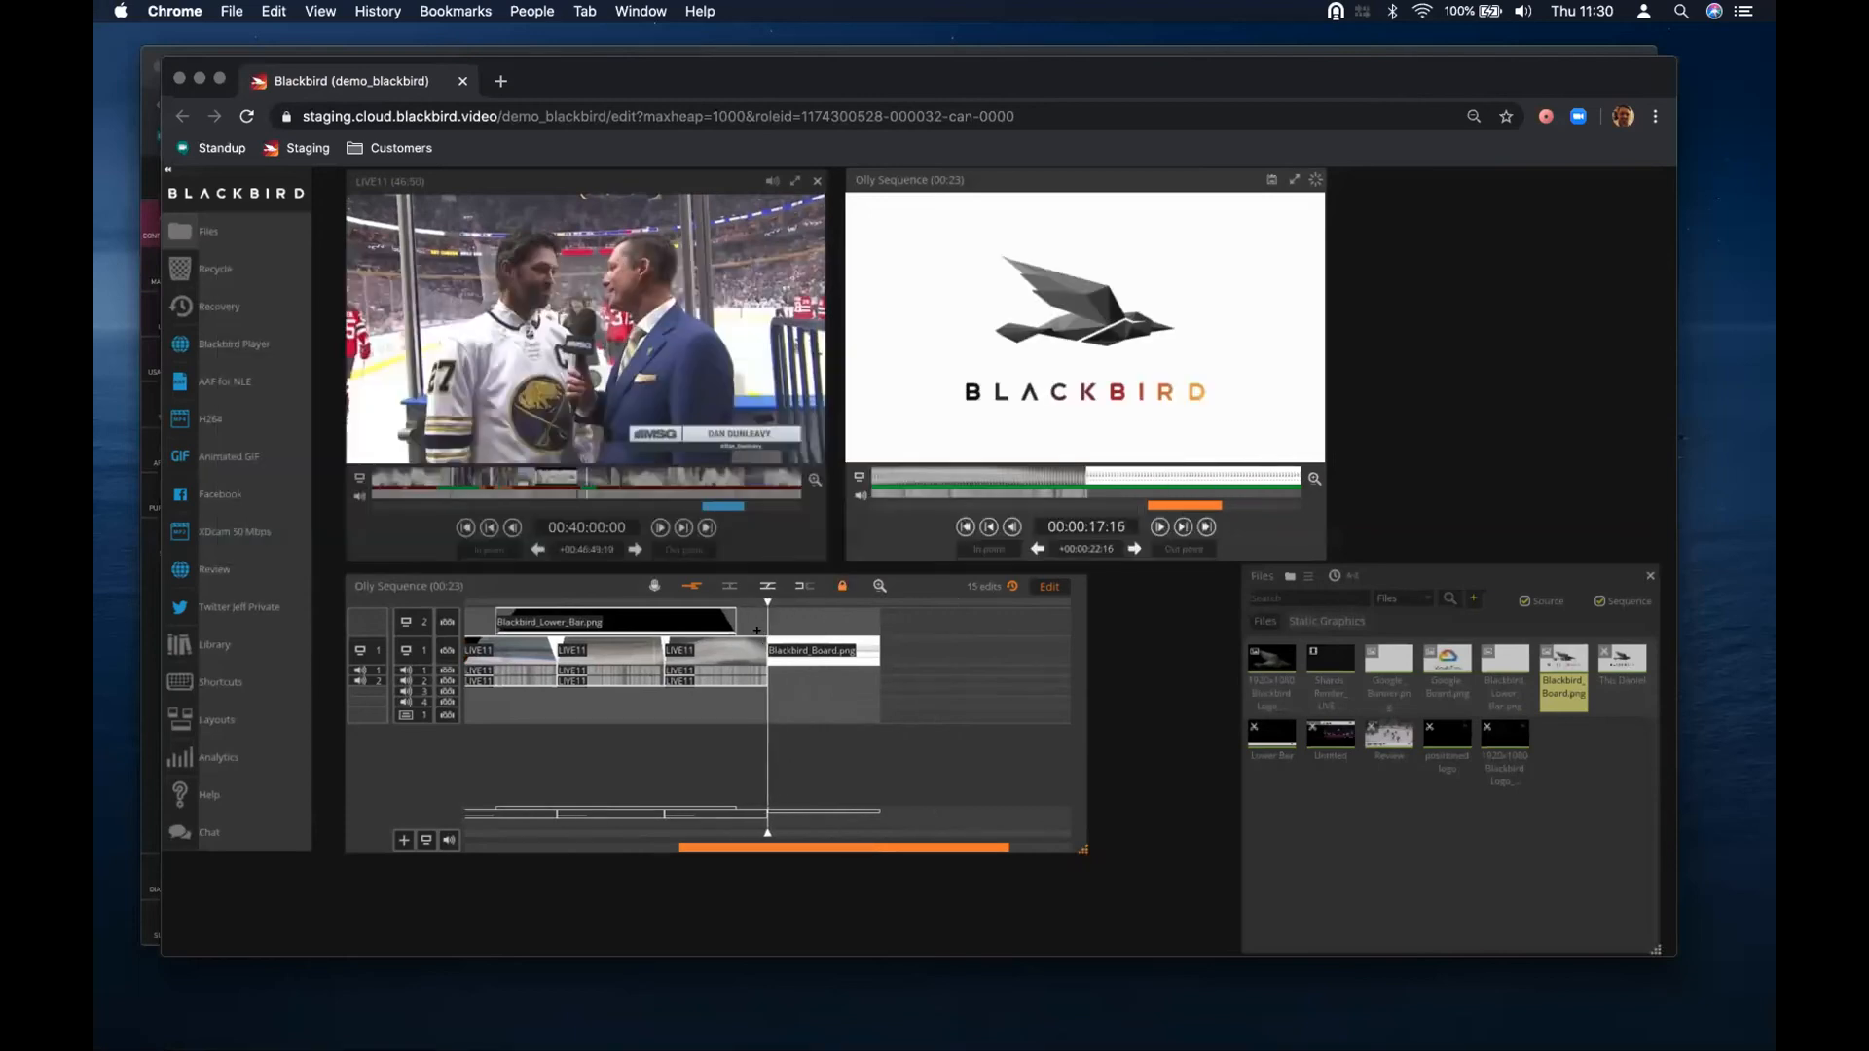
pyautogui.doubleClick(747, 620)
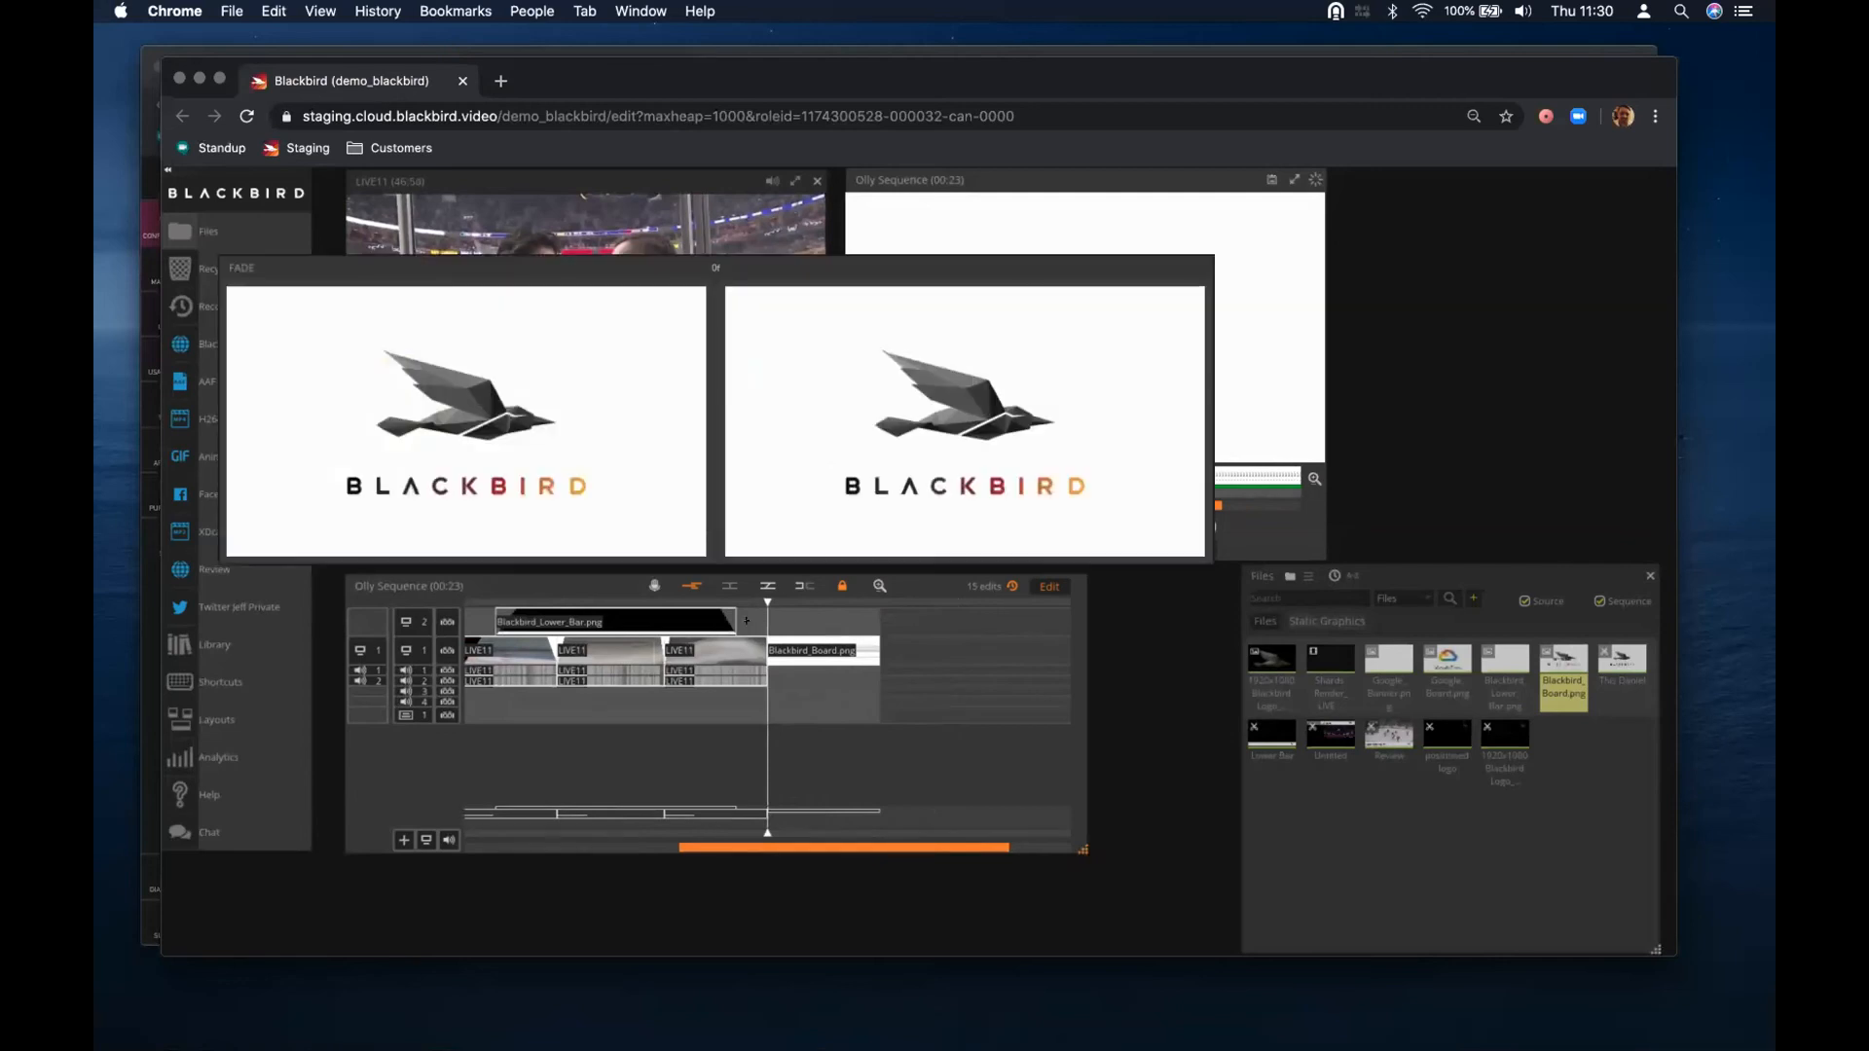
pyautogui.click(748, 626)
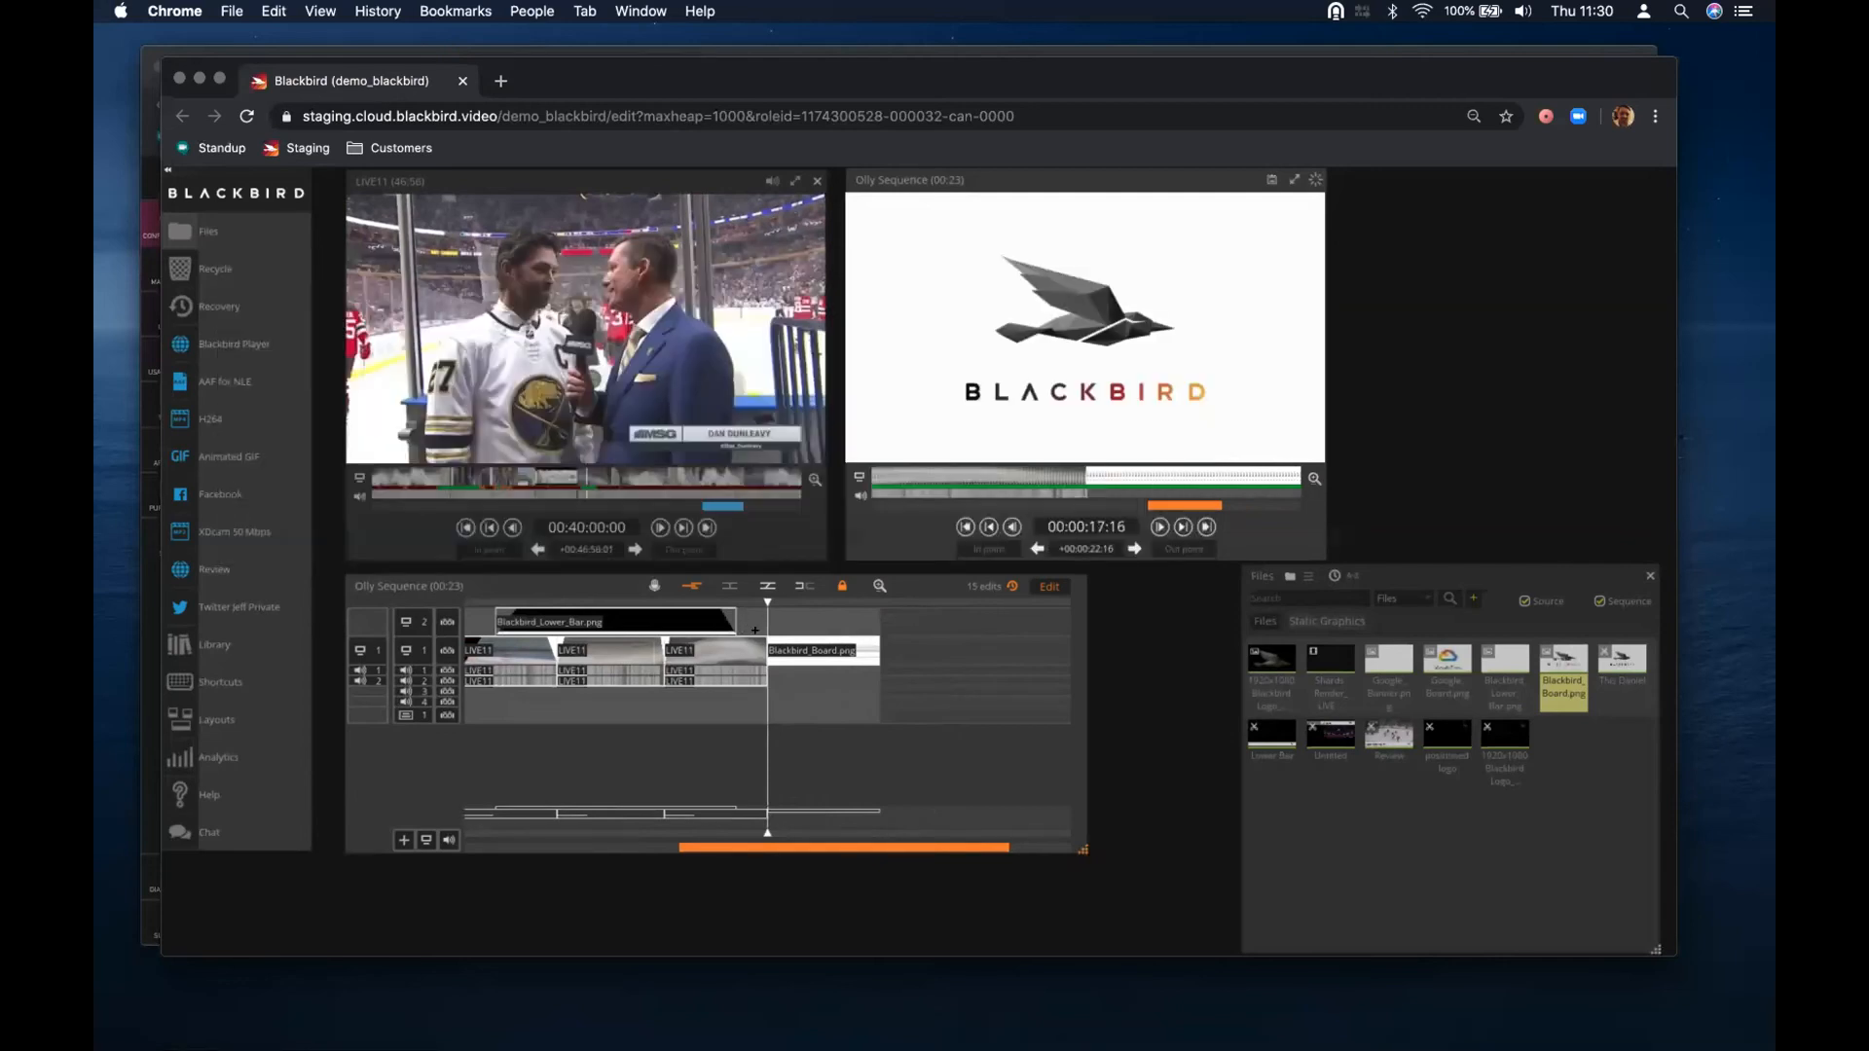
pyautogui.doubleClick(755, 630)
pyautogui.click(655, 331)
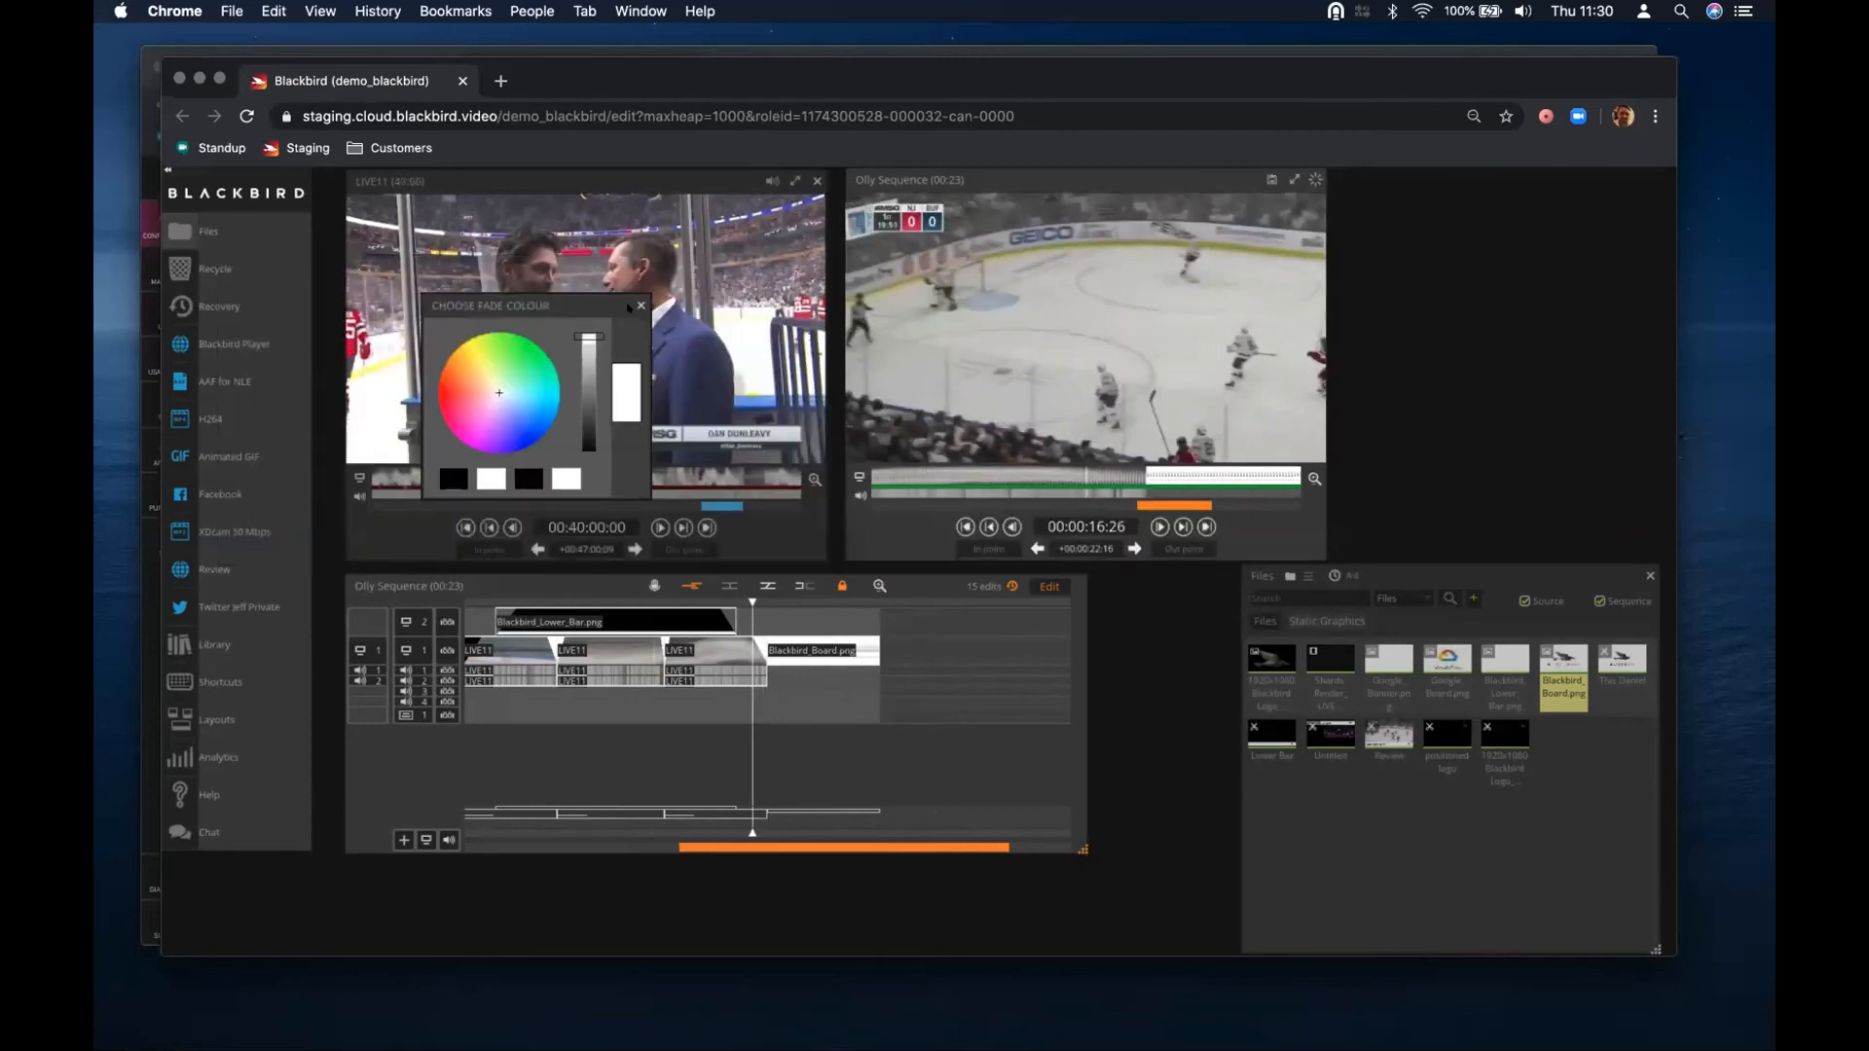
pyautogui.click(772, 504)
# Correct the colour balance, saturation and white level of the last hockey clip in the sequence
pyautogui.moveTo(743, 600); pyautogui.dragTo(956, 602)
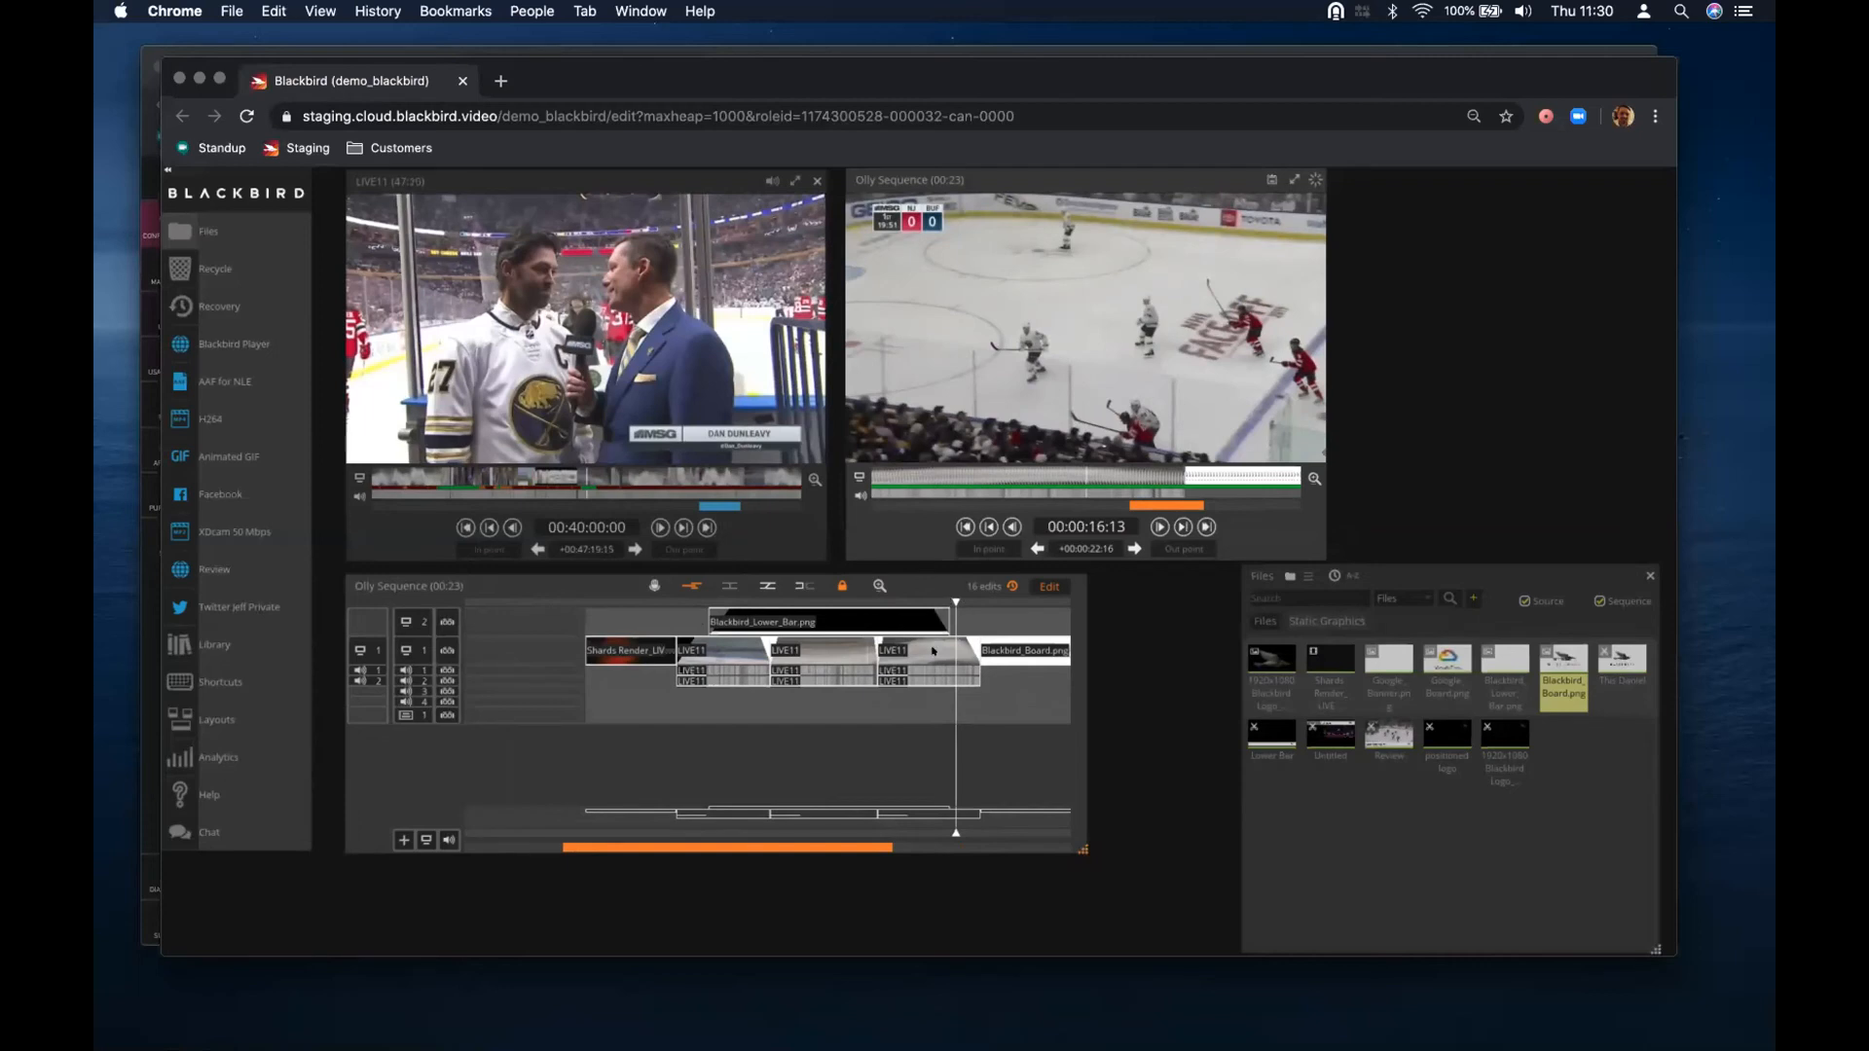
pyautogui.click(1111, 375)
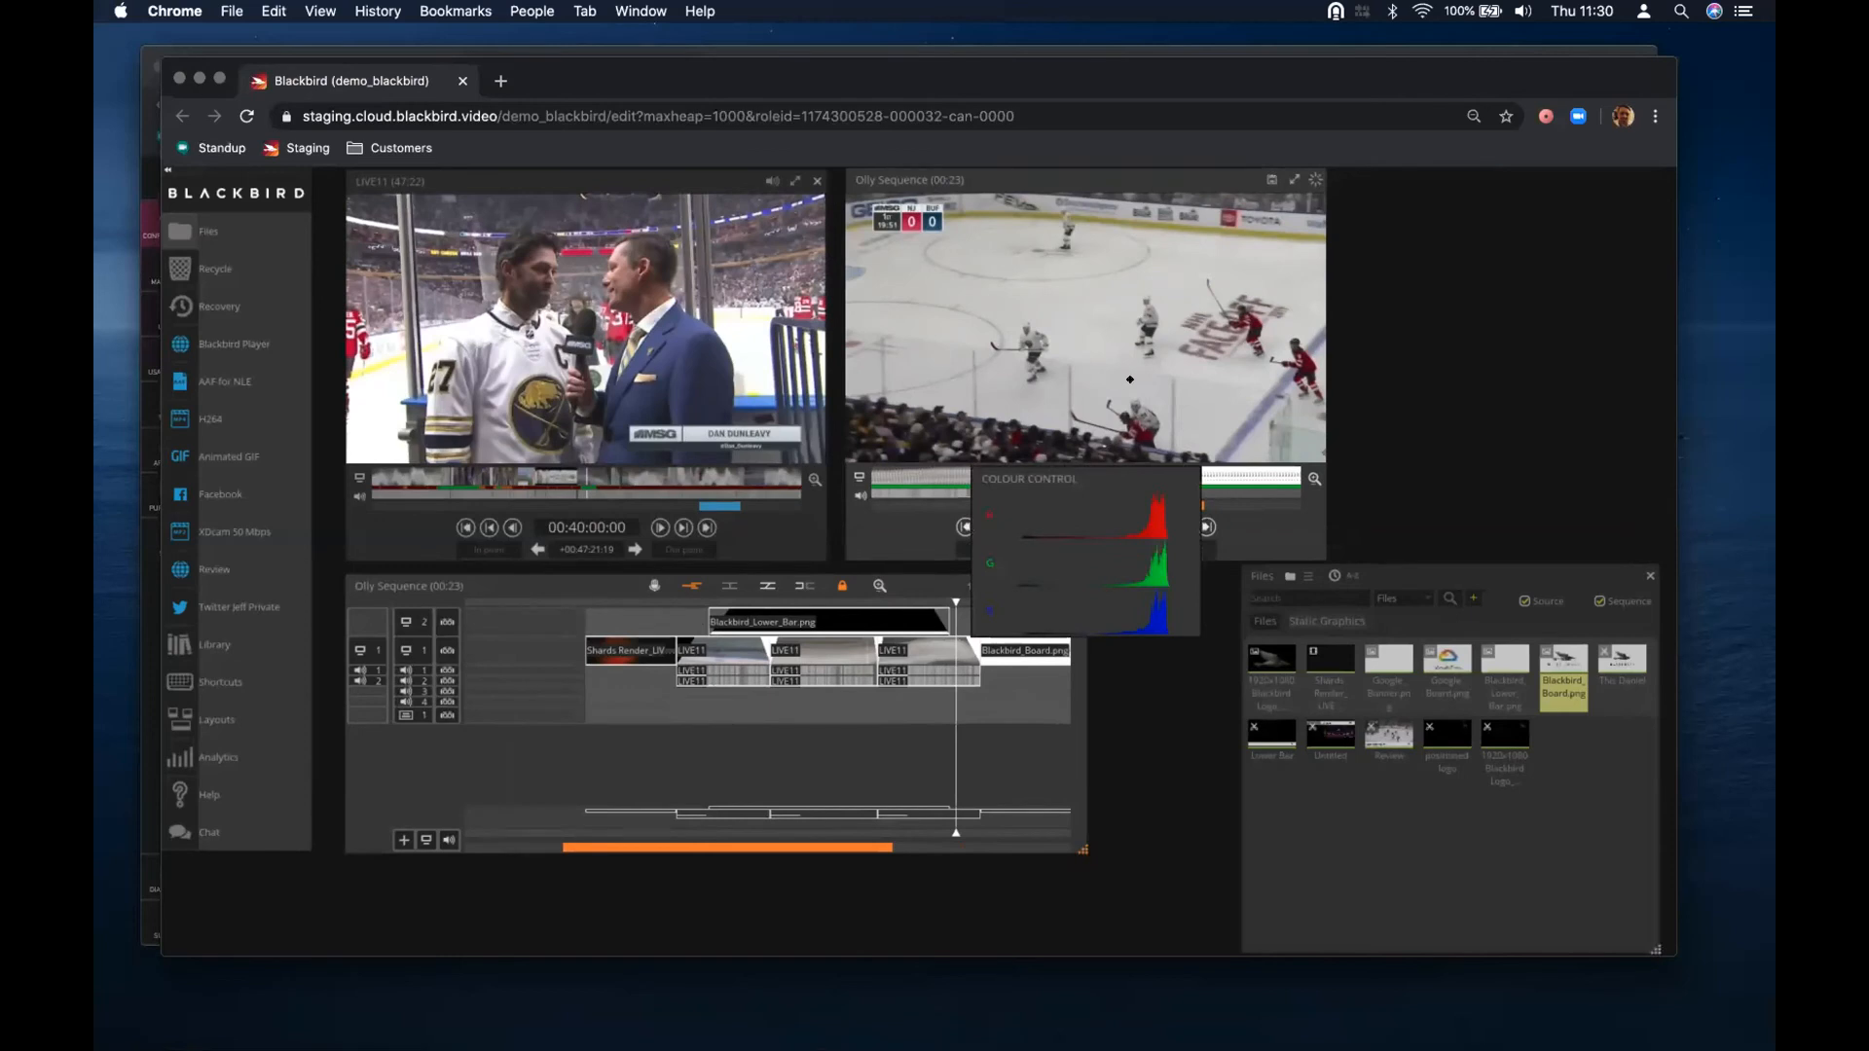
pyautogui.click(1048, 313)
pyautogui.click(1047, 313)
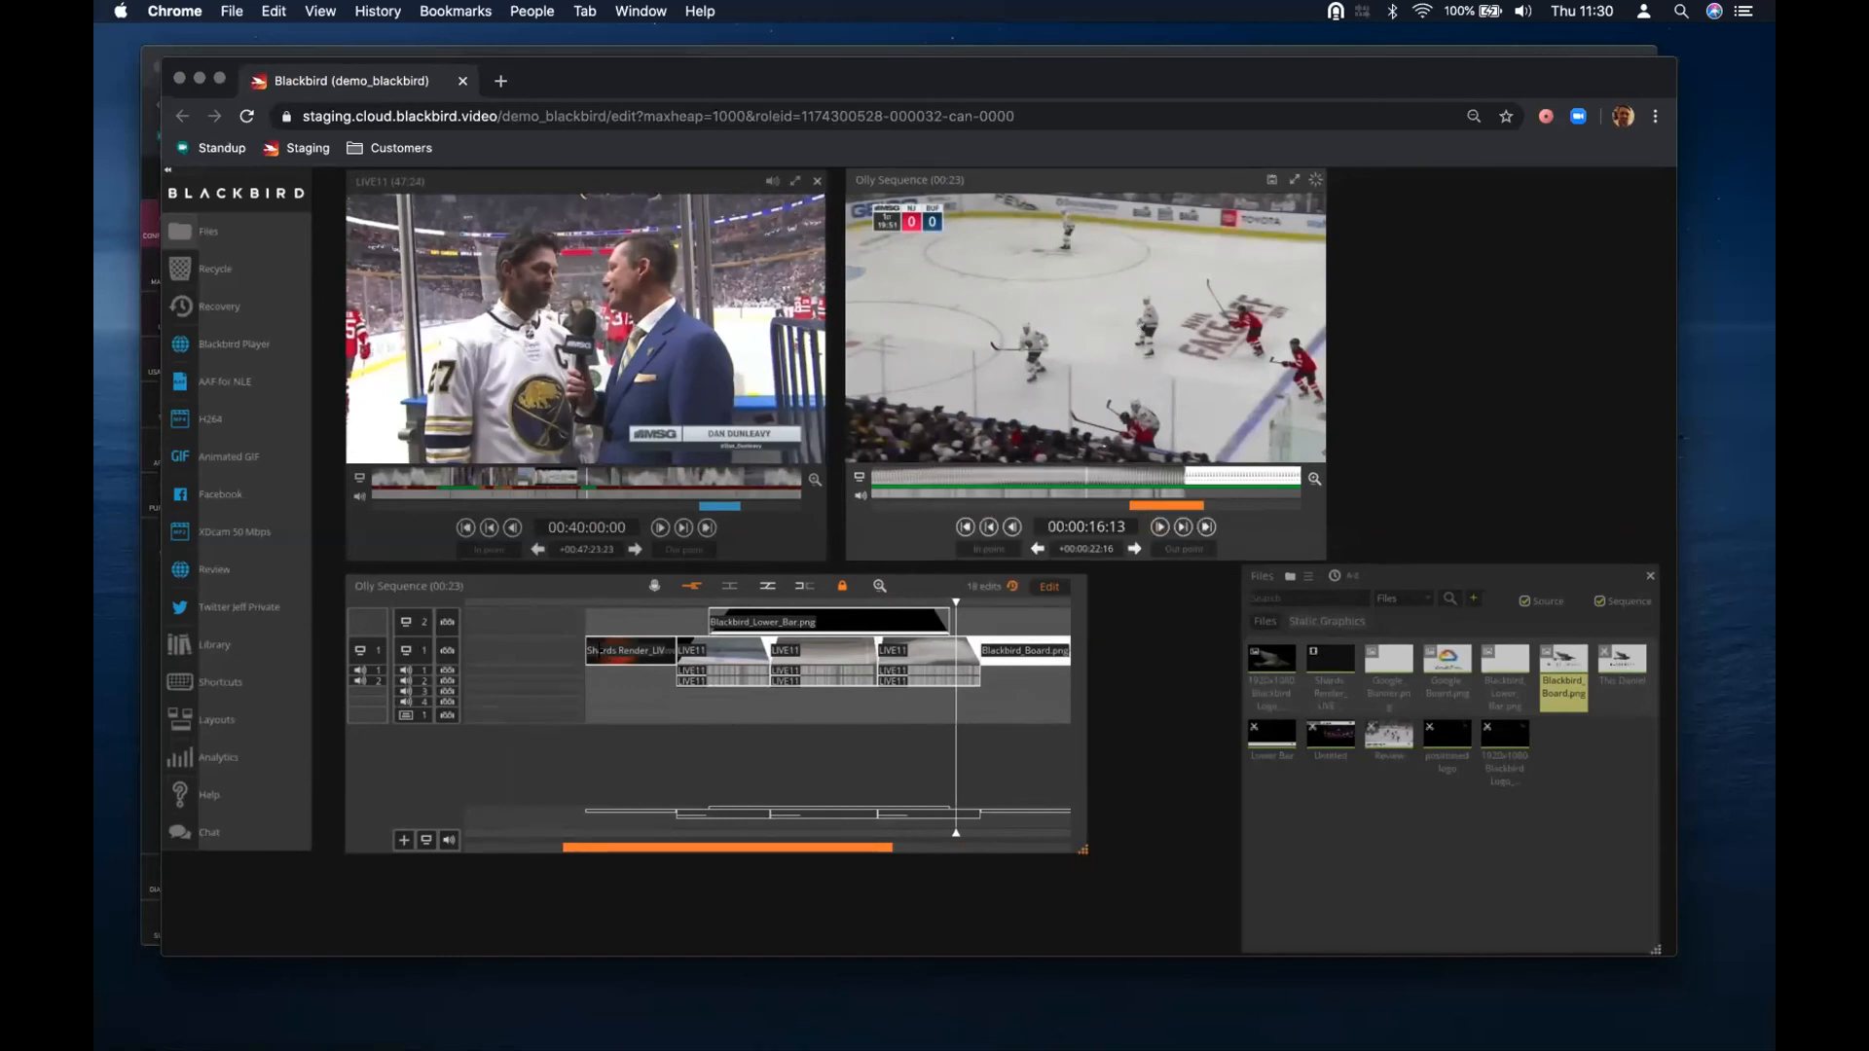
pyautogui.moveTo(956, 622); pyautogui.dragTo(846, 622)
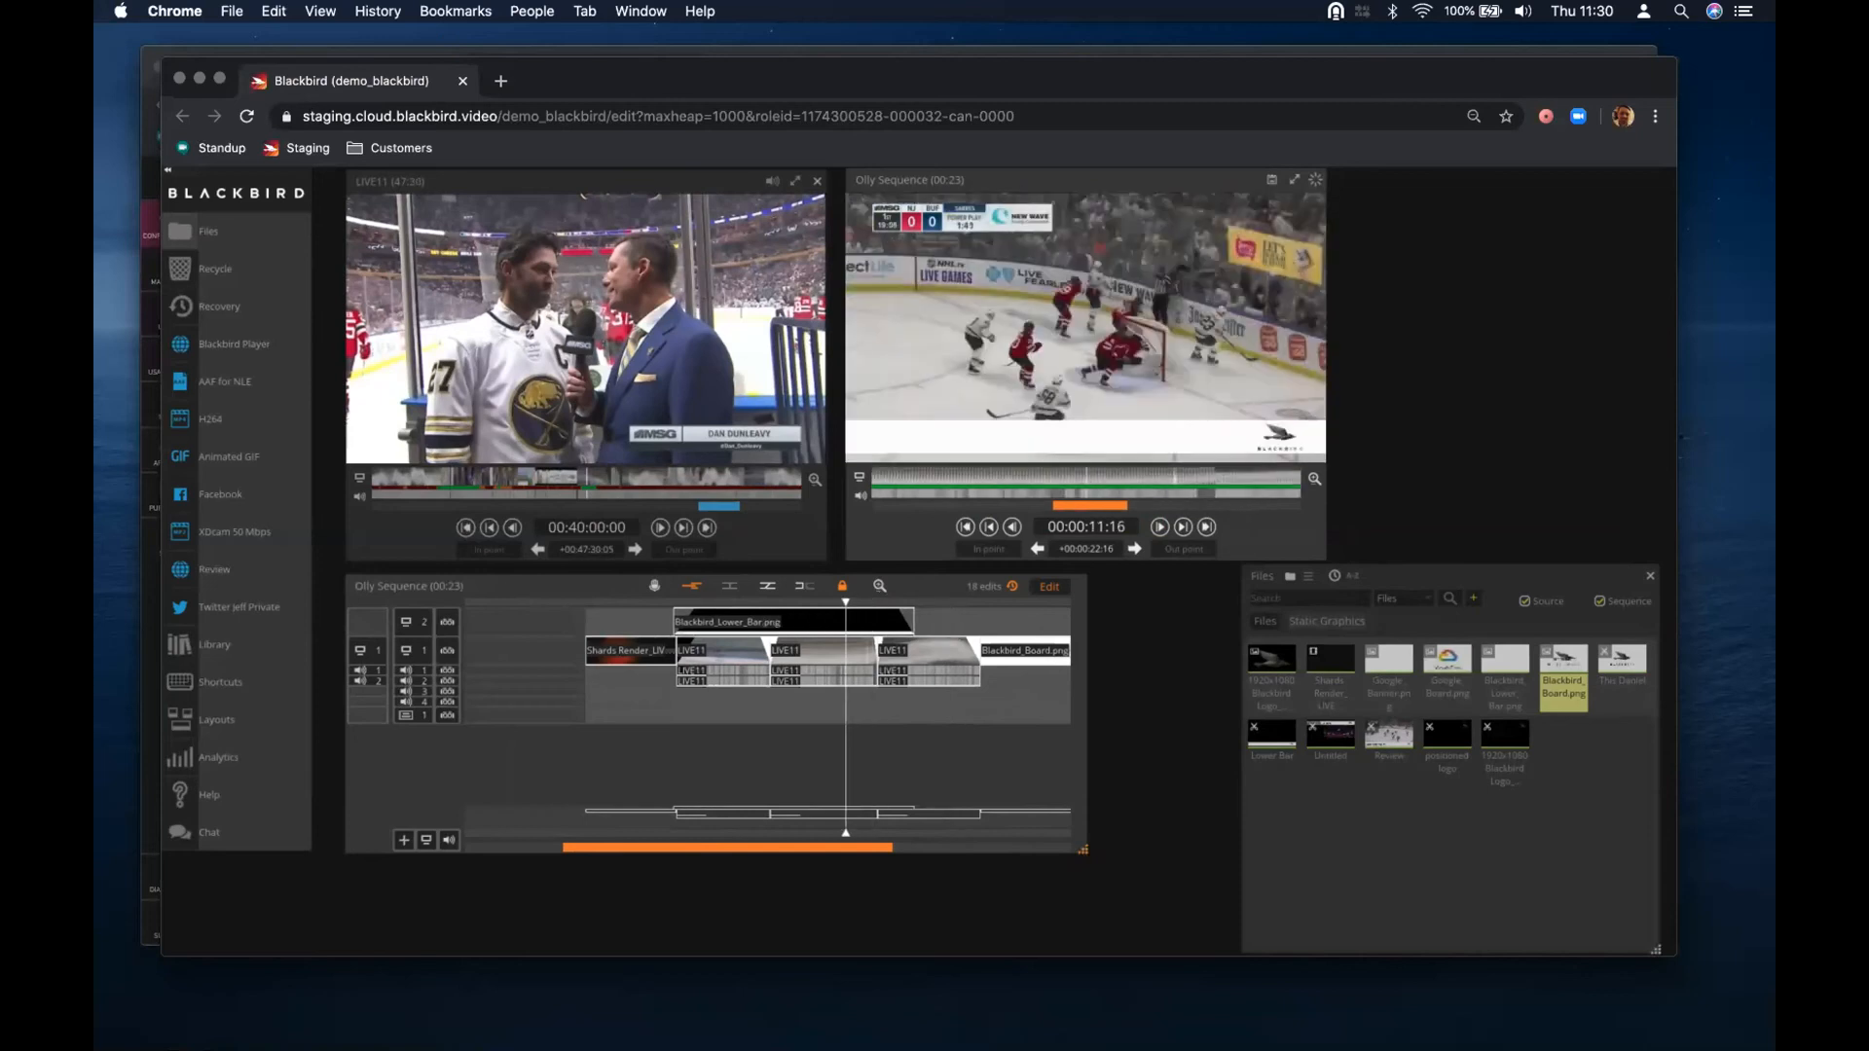
pyautogui.click(929, 649)
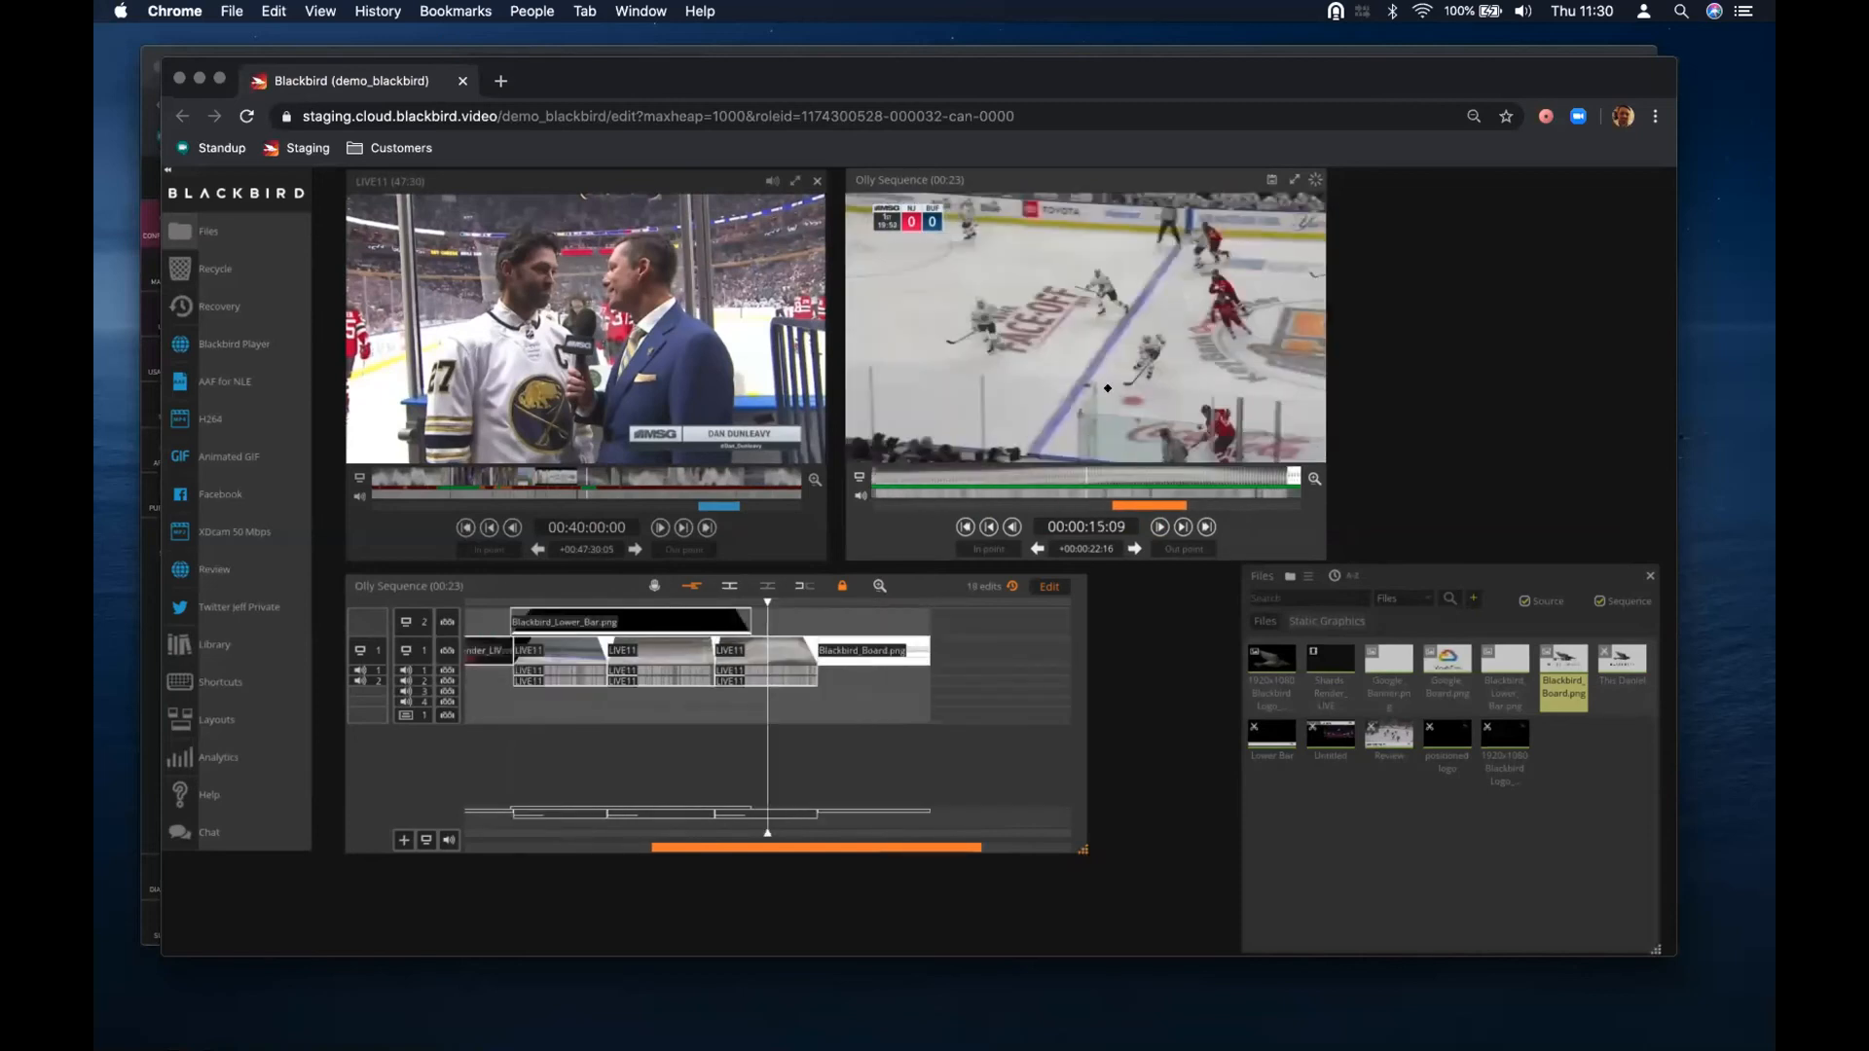
pyautogui.press('s')
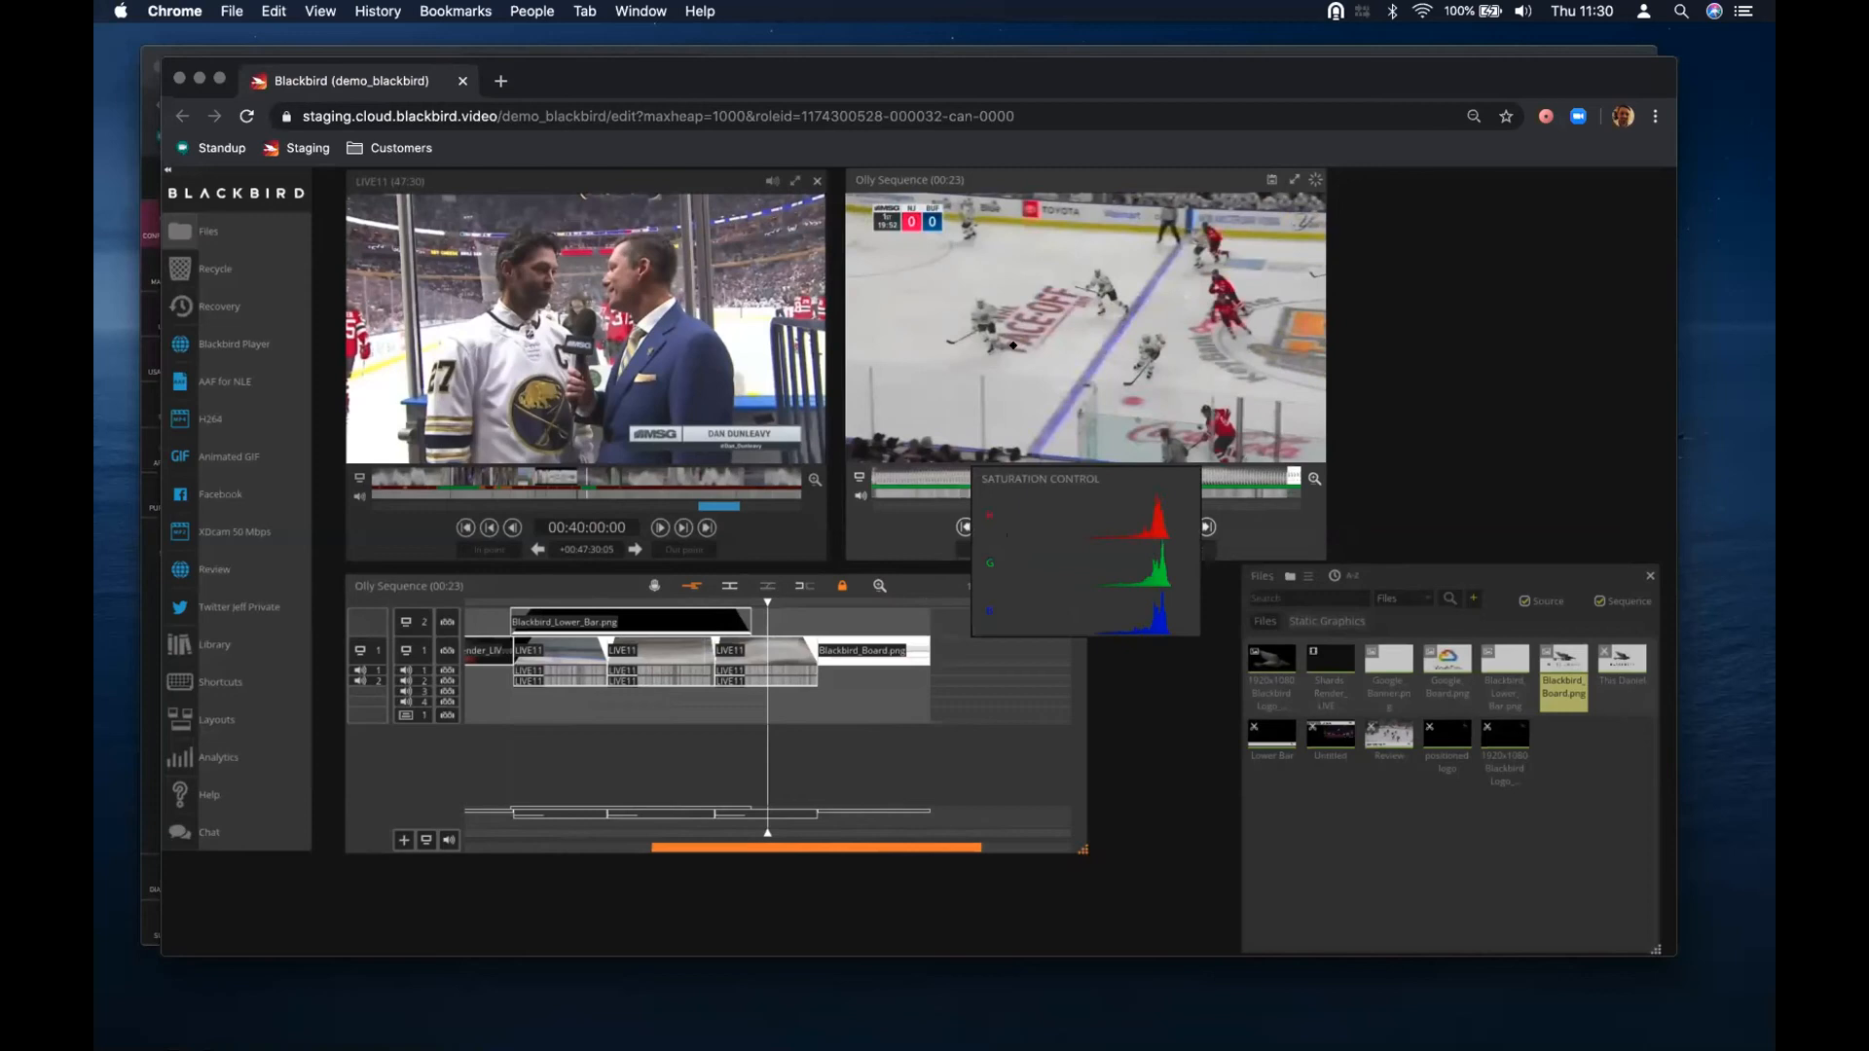
pyautogui.press('w')
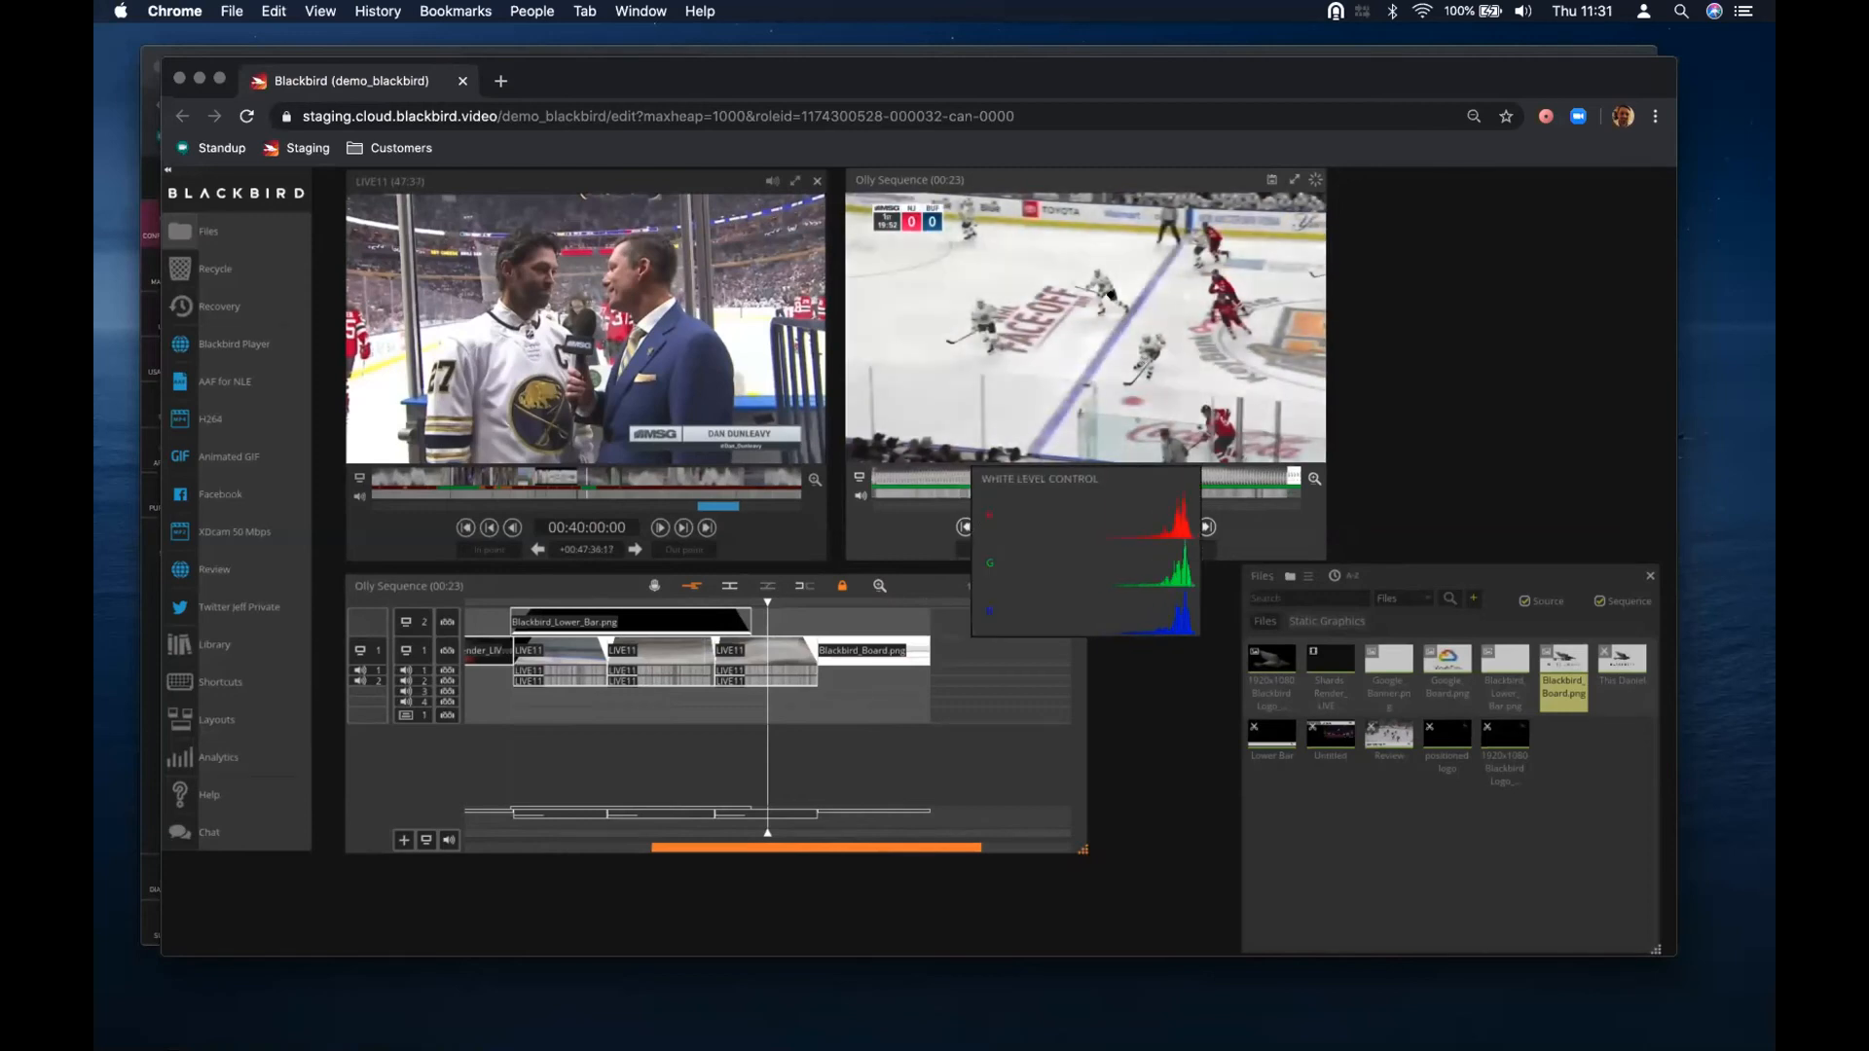
pyautogui.press('s')
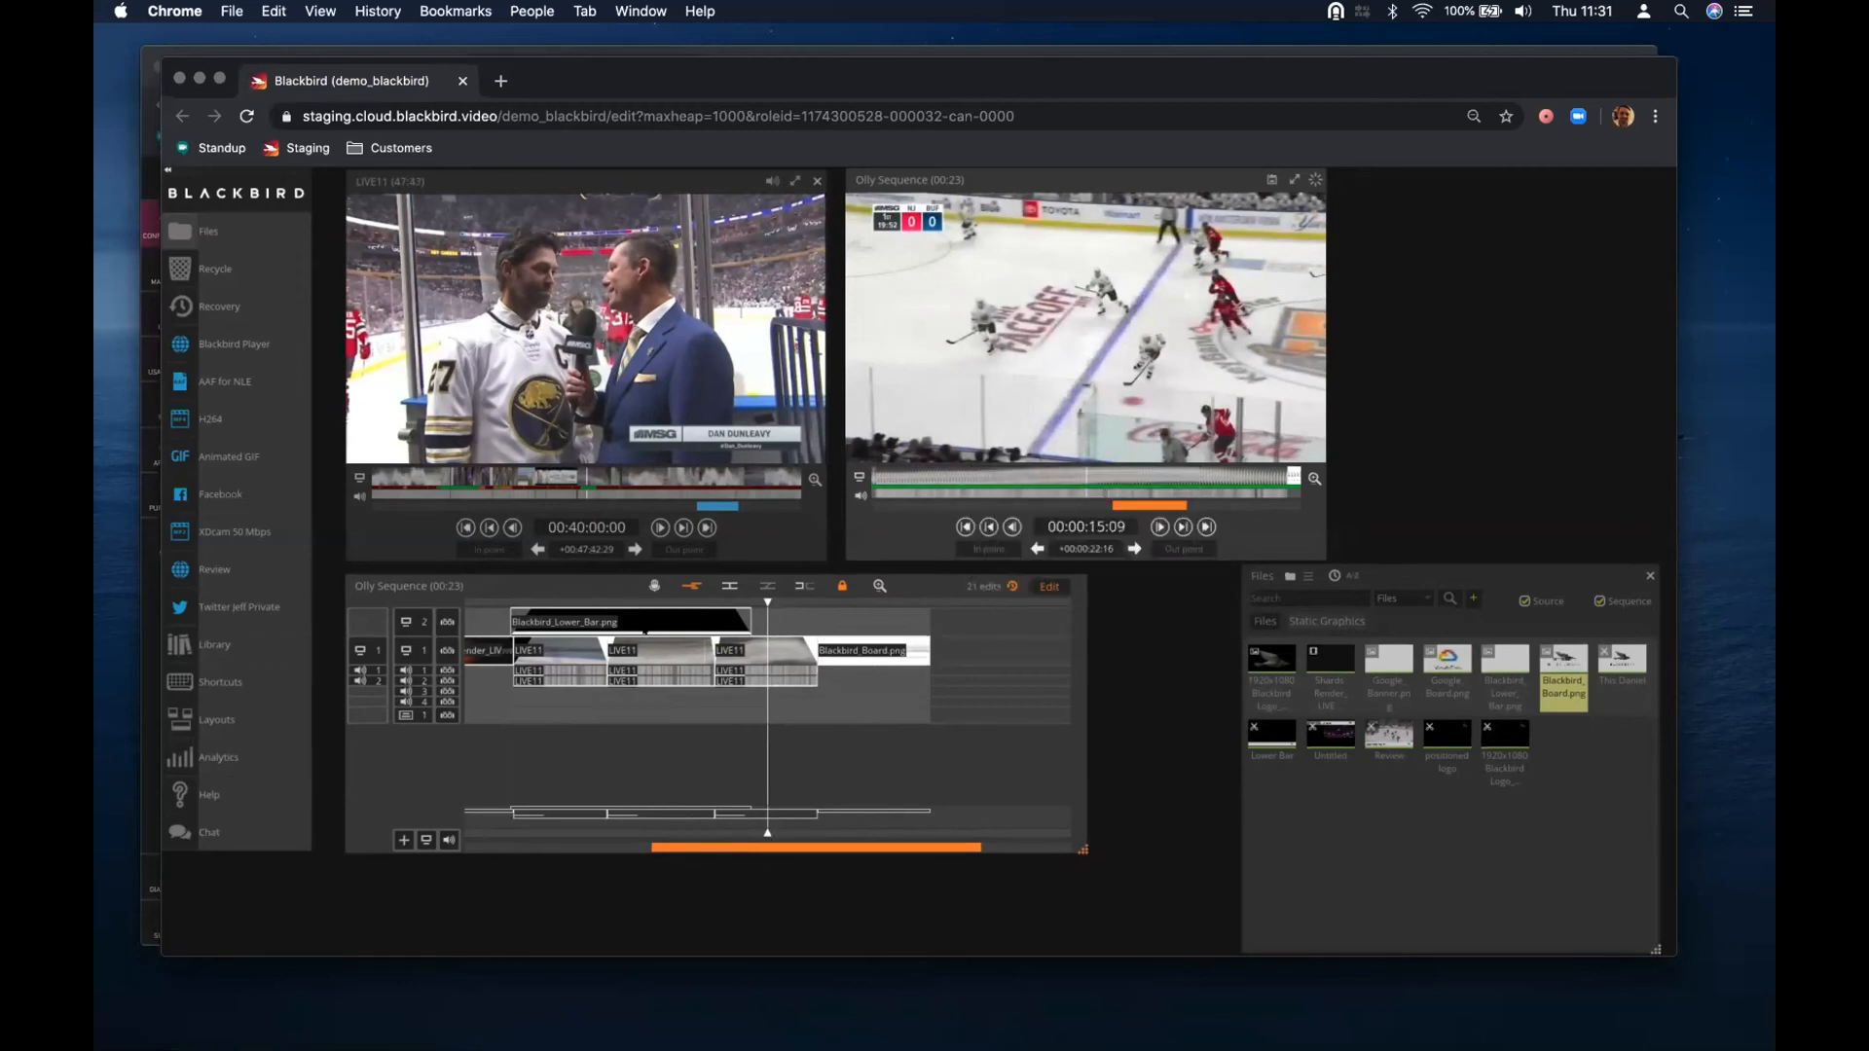
# Shift the Blackbird_Lower_Bar.png overlay so it starts partway through the coach clip and ends near the last hockey clip's fade
pyautogui.moveTo(641, 621); pyautogui.dragTo(791, 600)
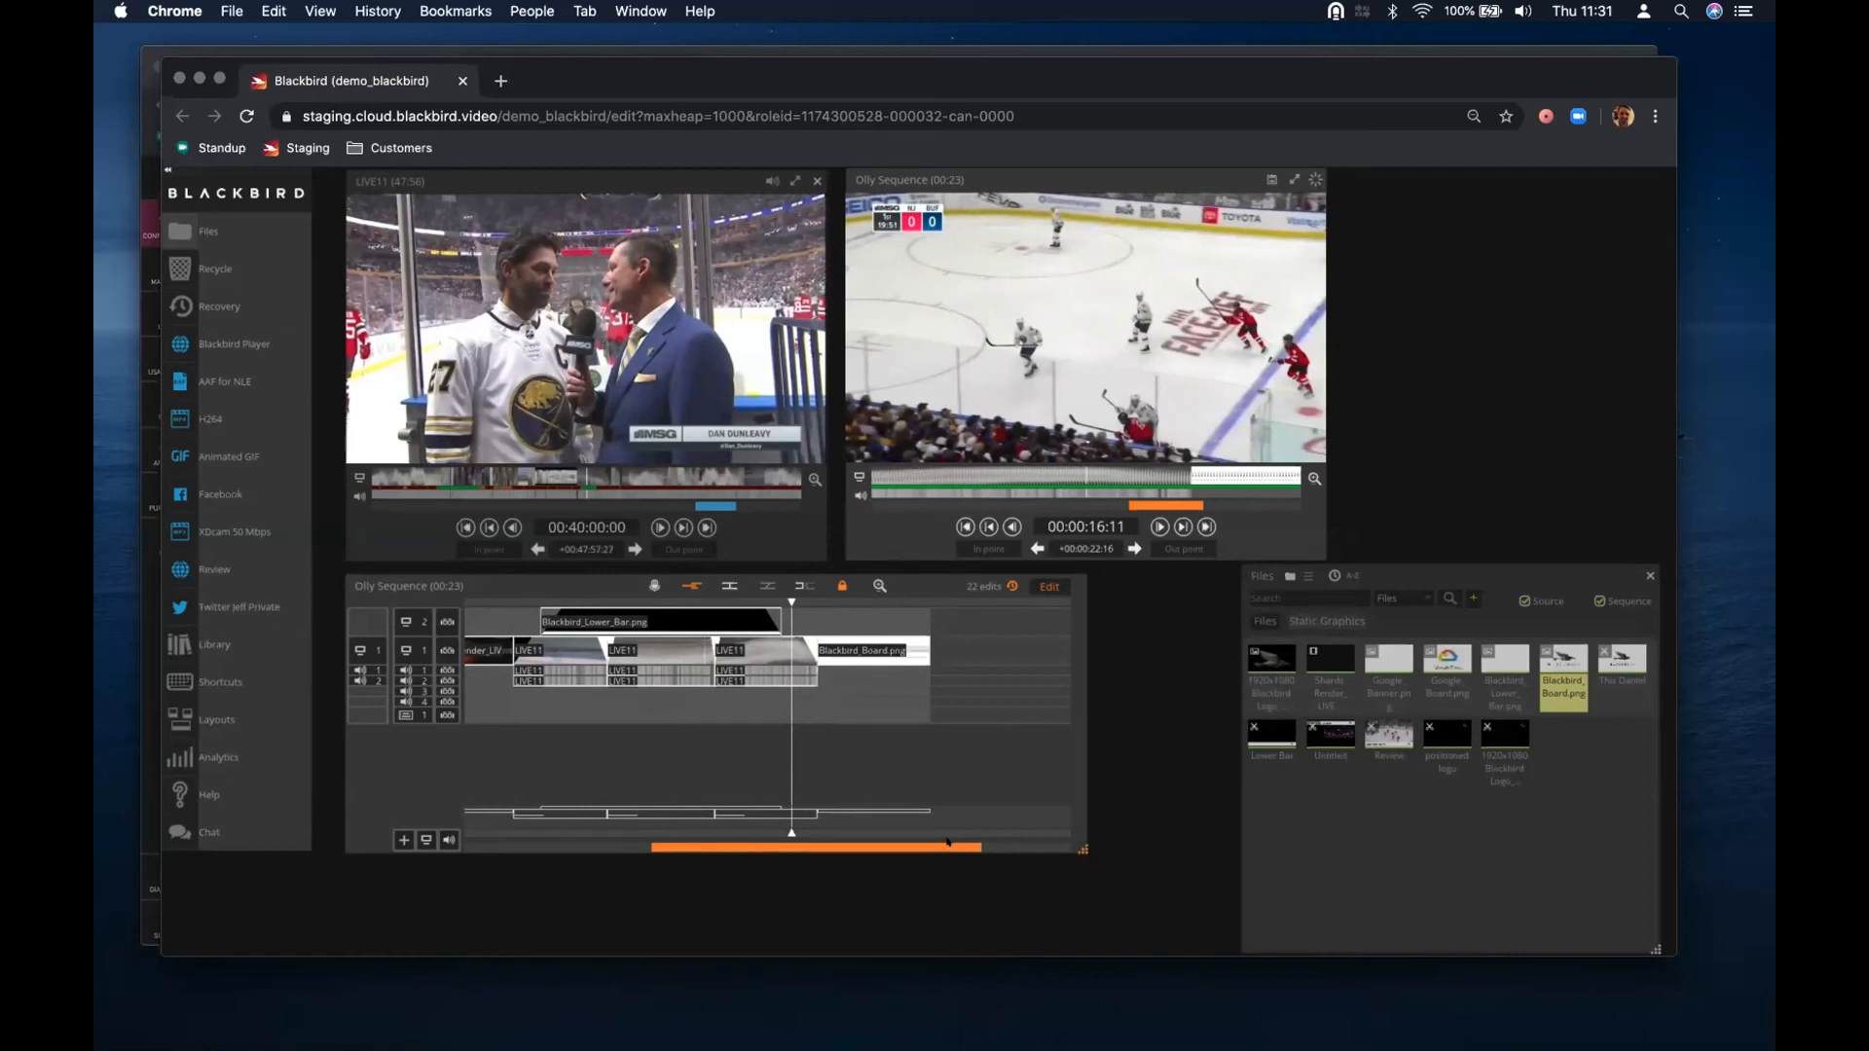
pyautogui.moveTo(945, 842)
pyautogui.mouseDown()
pyautogui.moveTo(885, 841)
pyautogui.moveTo(945, 842)
pyautogui.mouseUp()
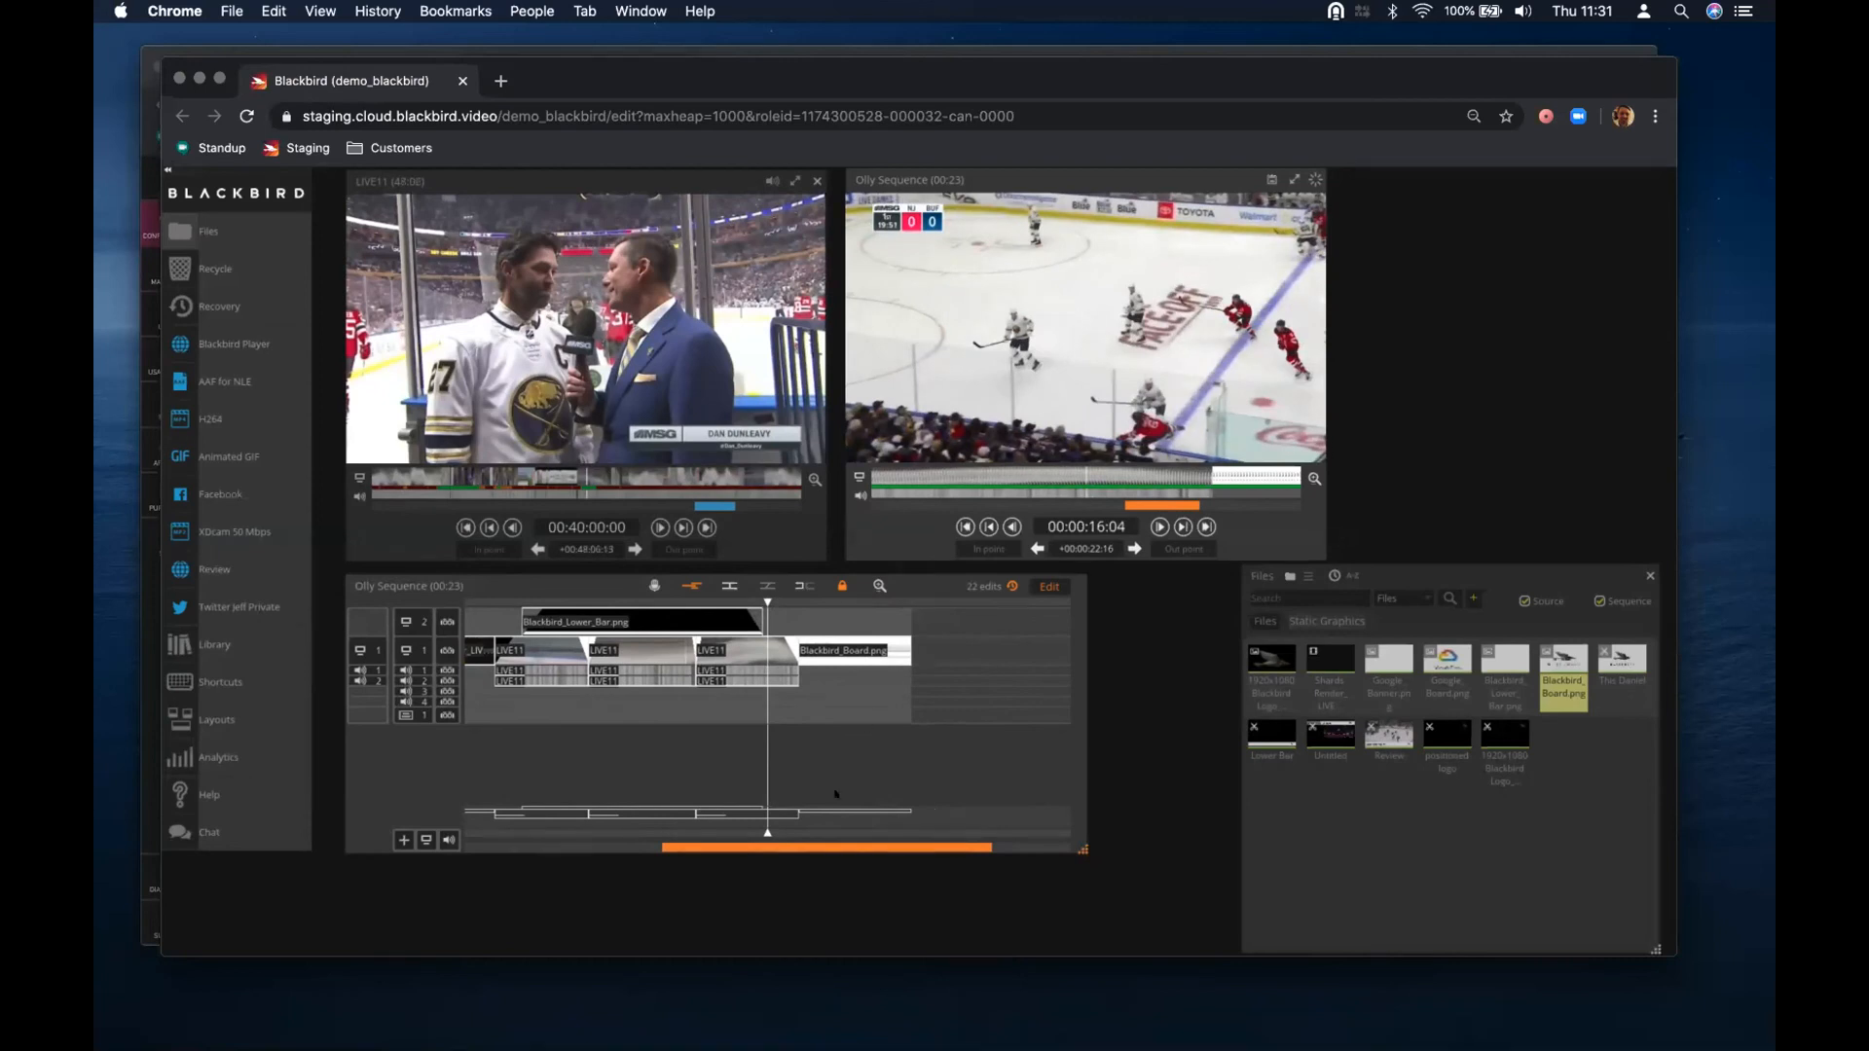
# Correct the saturation and light levels of the middle hockey clip
pyautogui.moveTo(834, 843); pyautogui.dragTo(784, 779)
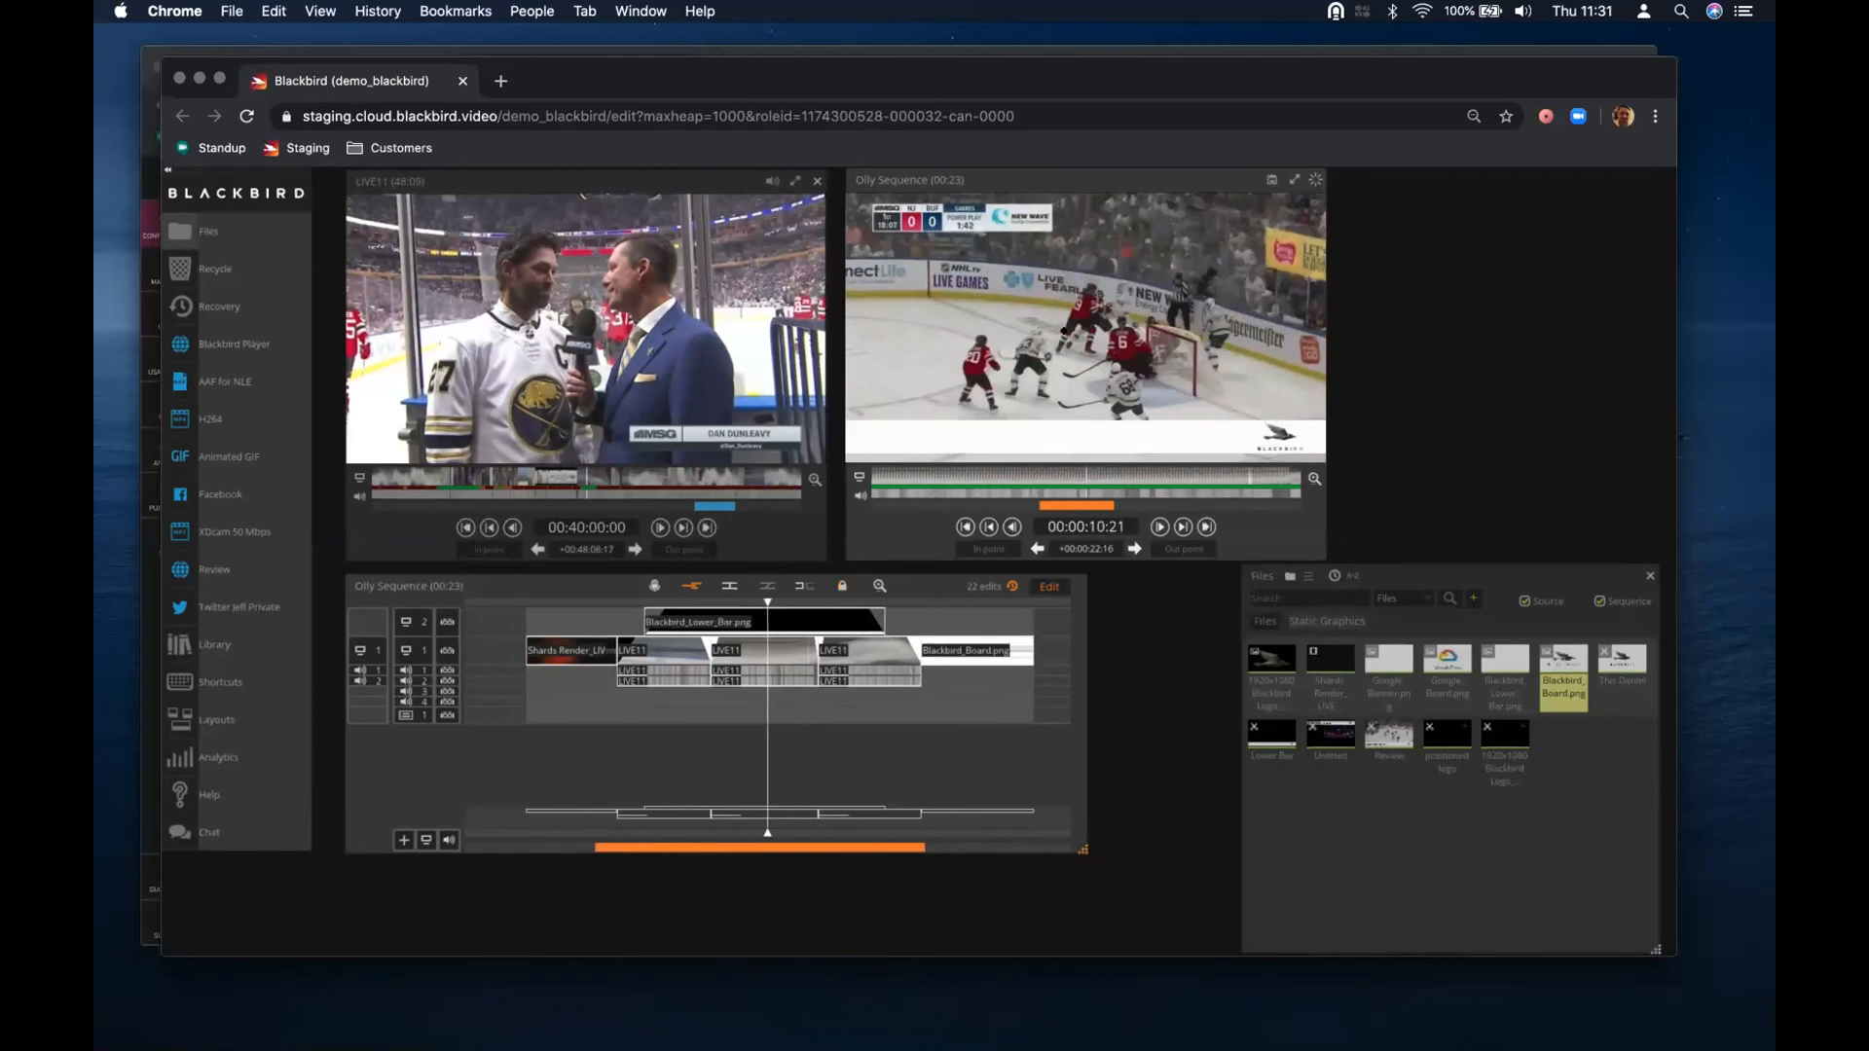
pyautogui.press('s')
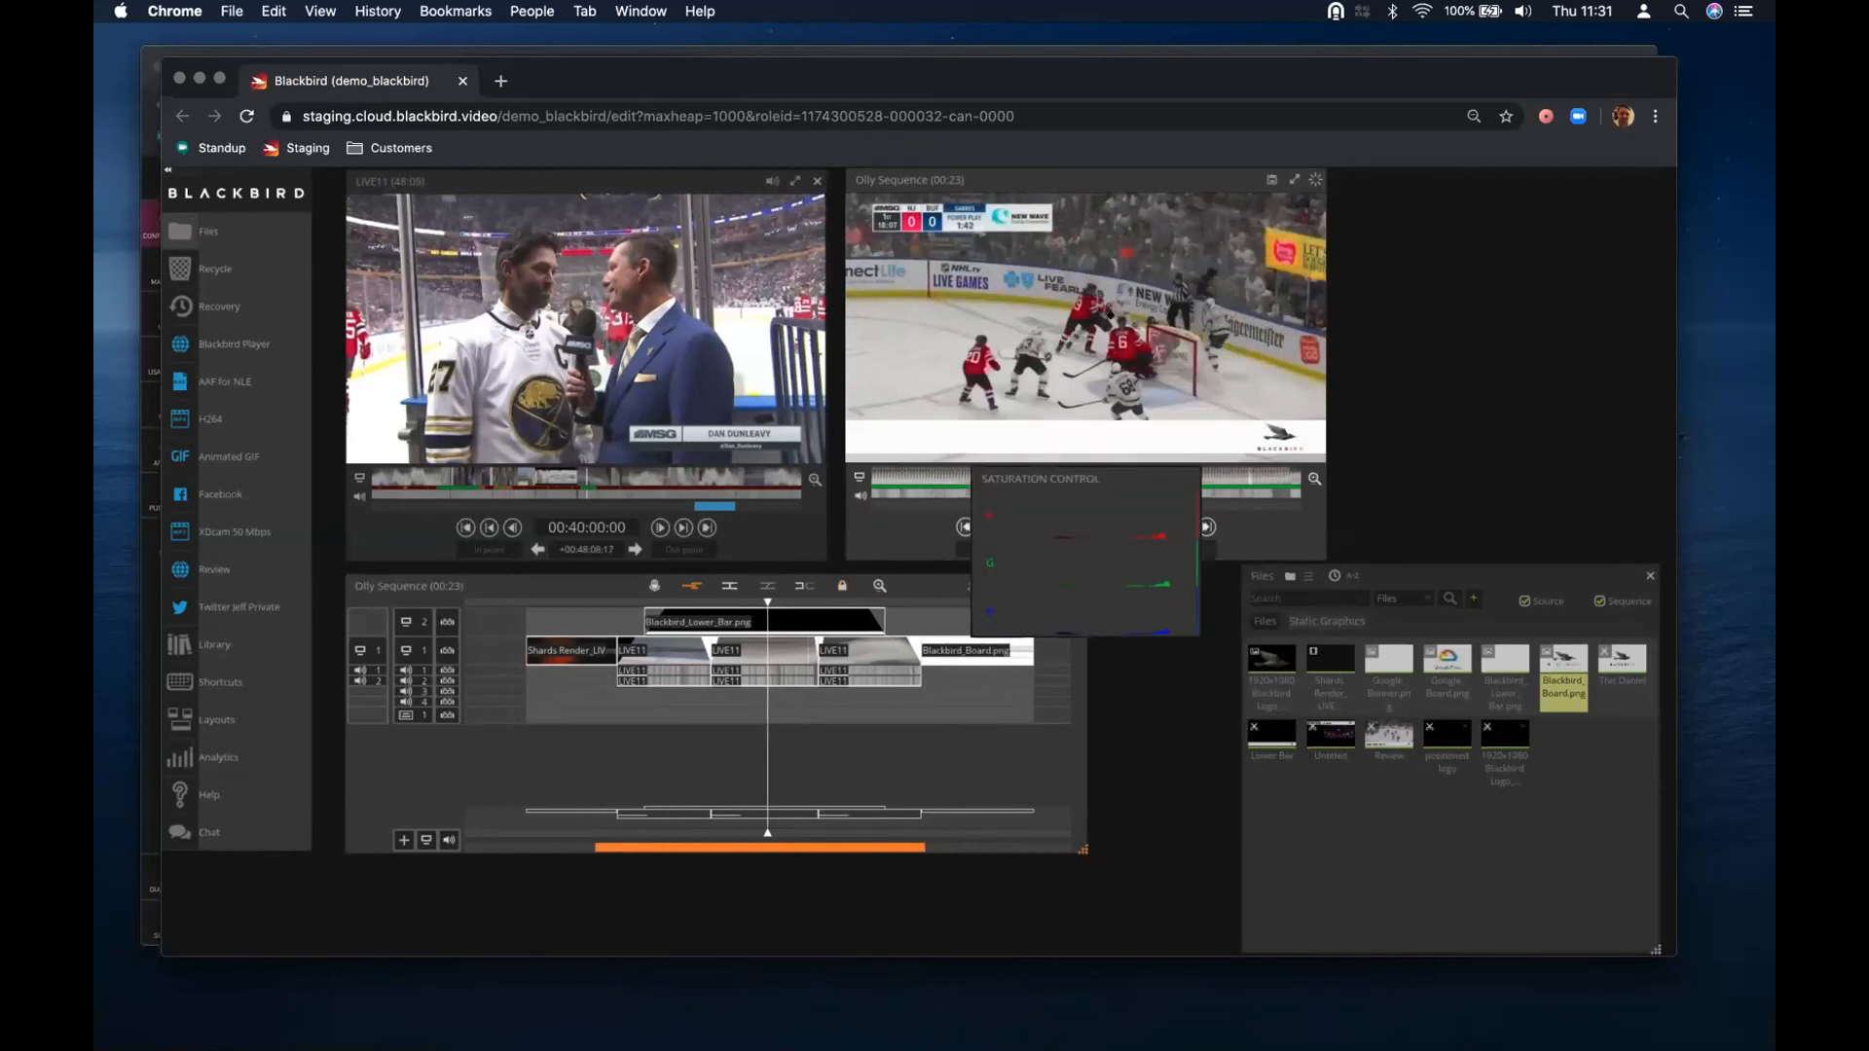
pyautogui.press('b')
pyautogui.press('s')
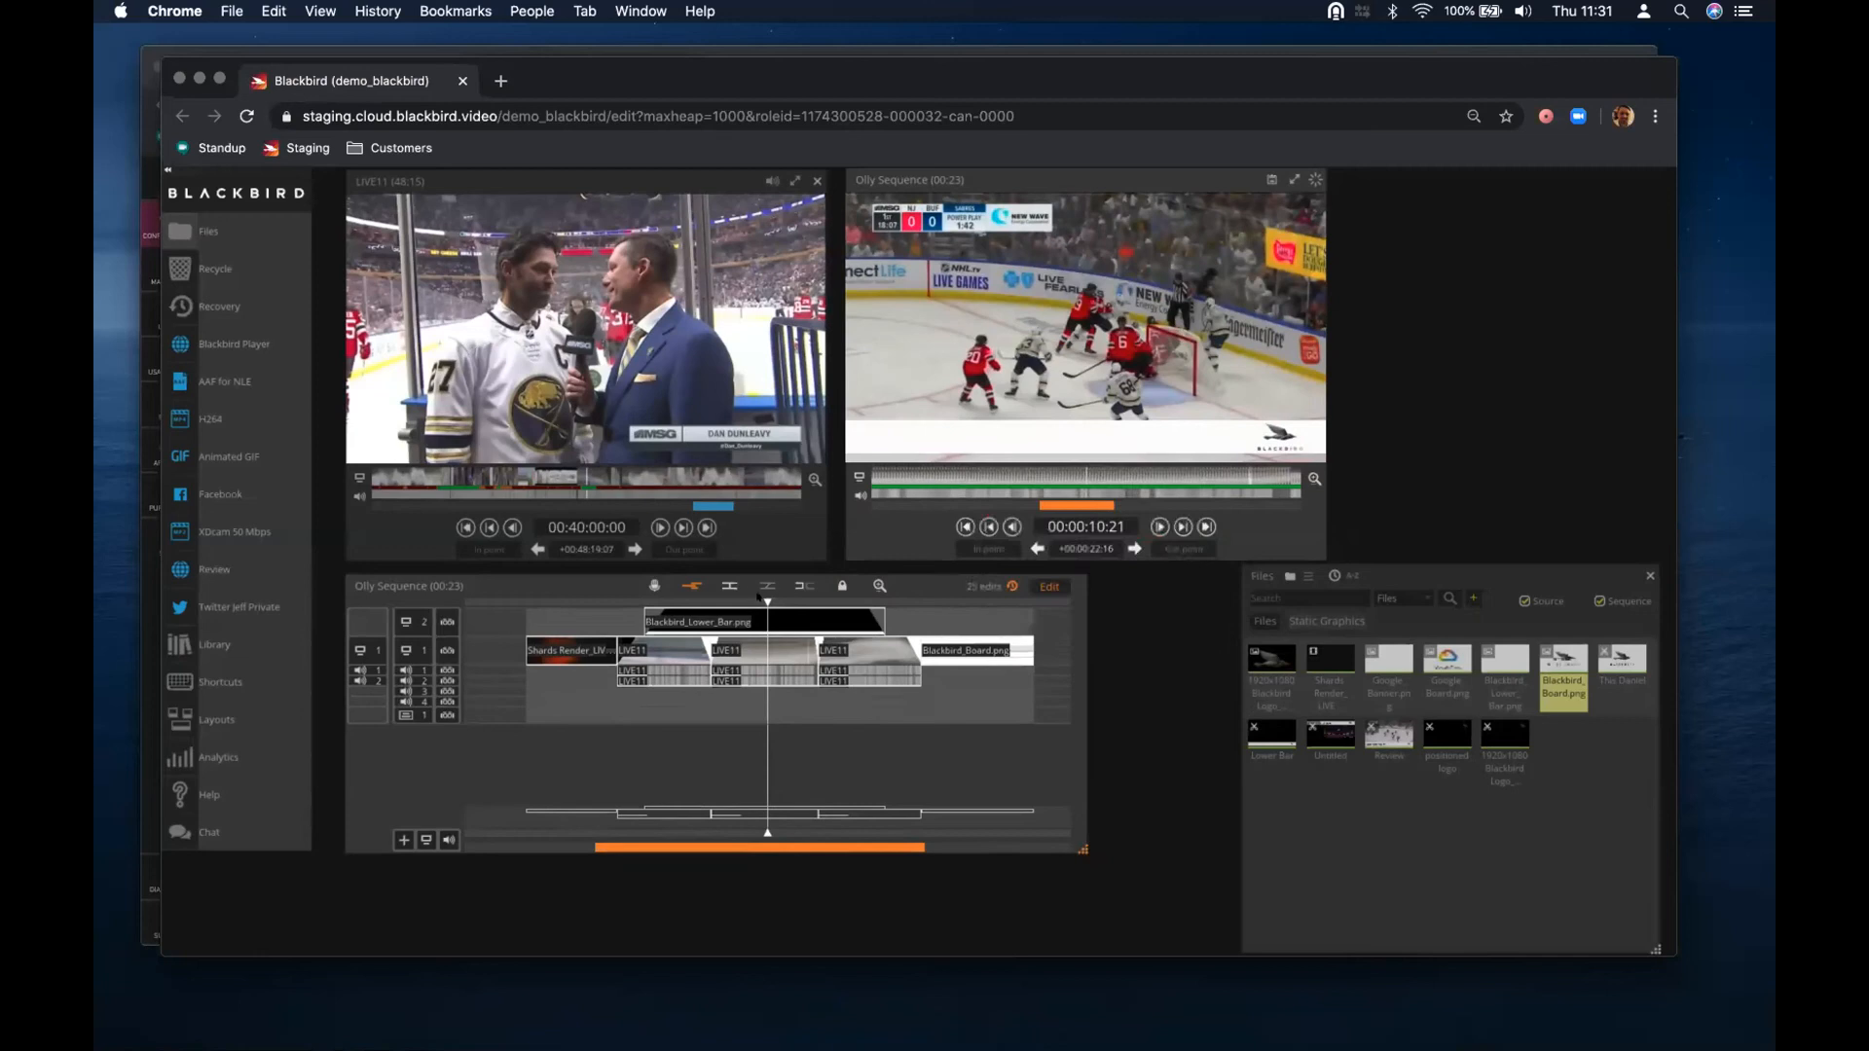
# Apply colour and saturation correction to the coach clip
pyautogui.moveTo(758, 598); pyautogui.dragTo(670, 598)
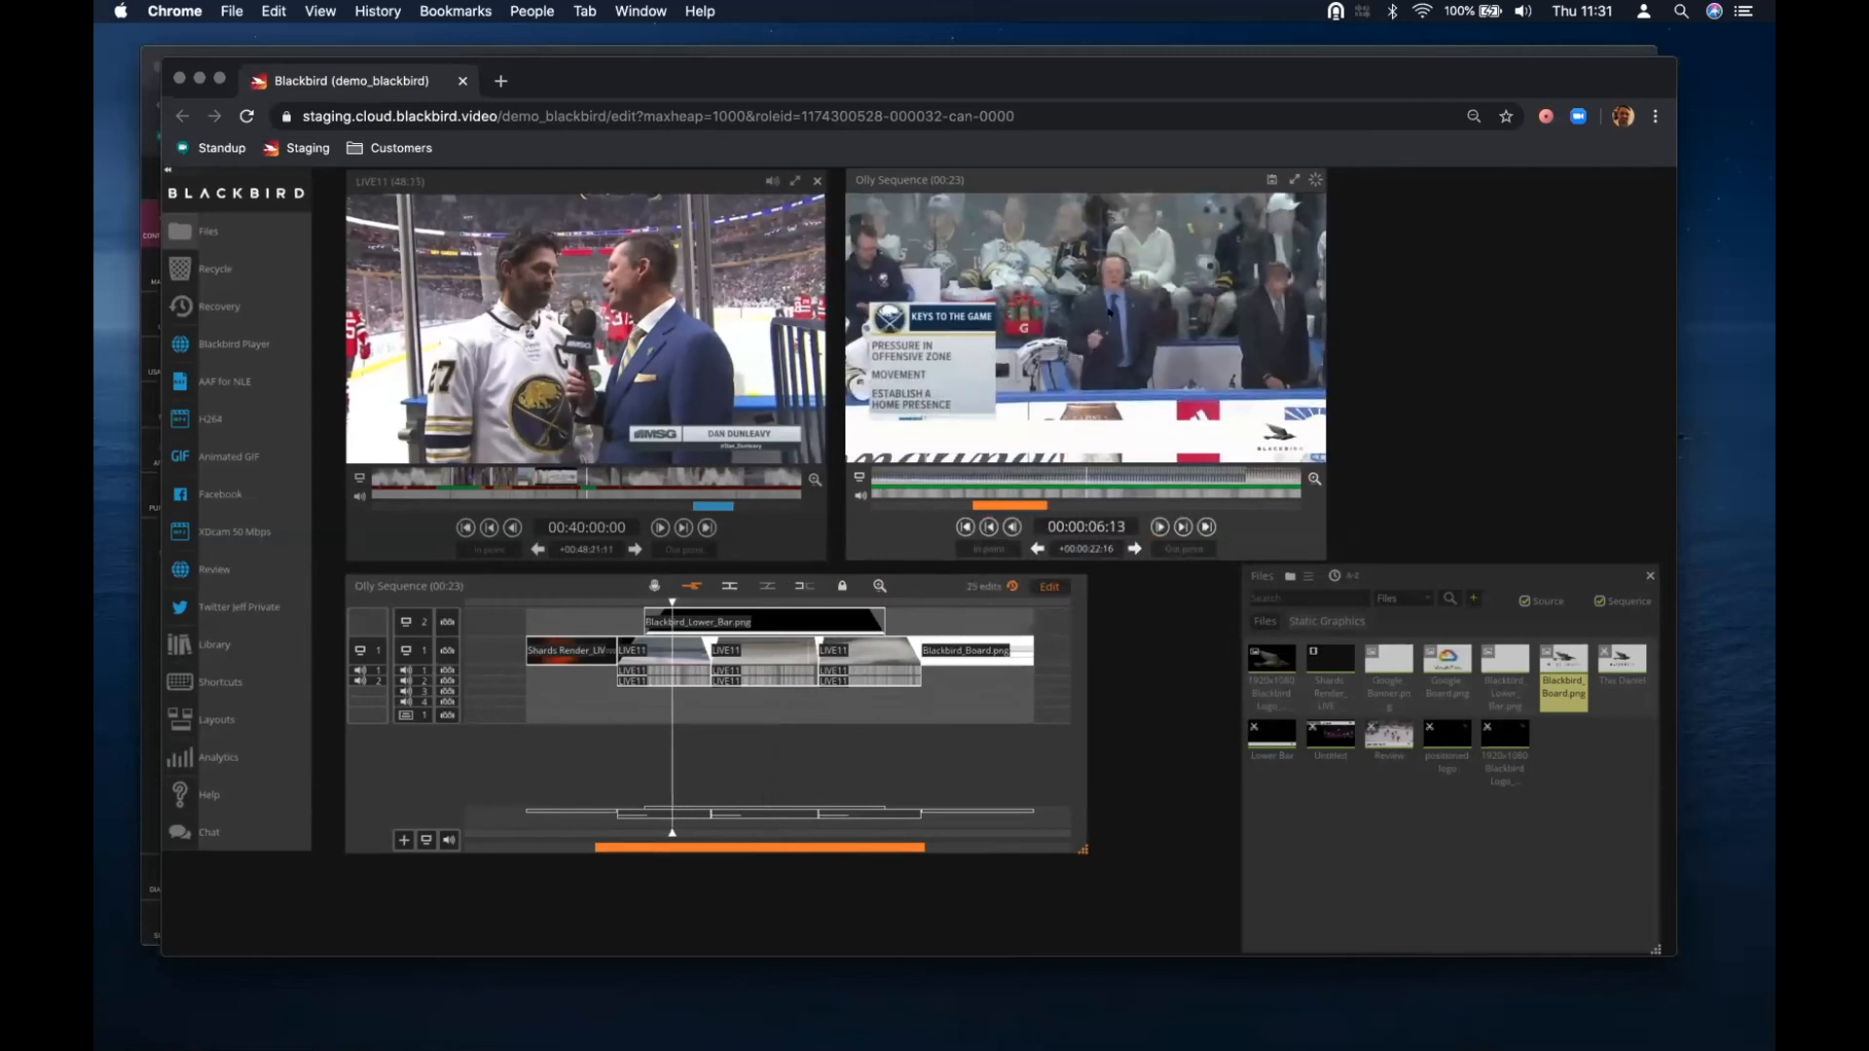
pyautogui.press('c')
pyautogui.press('s')
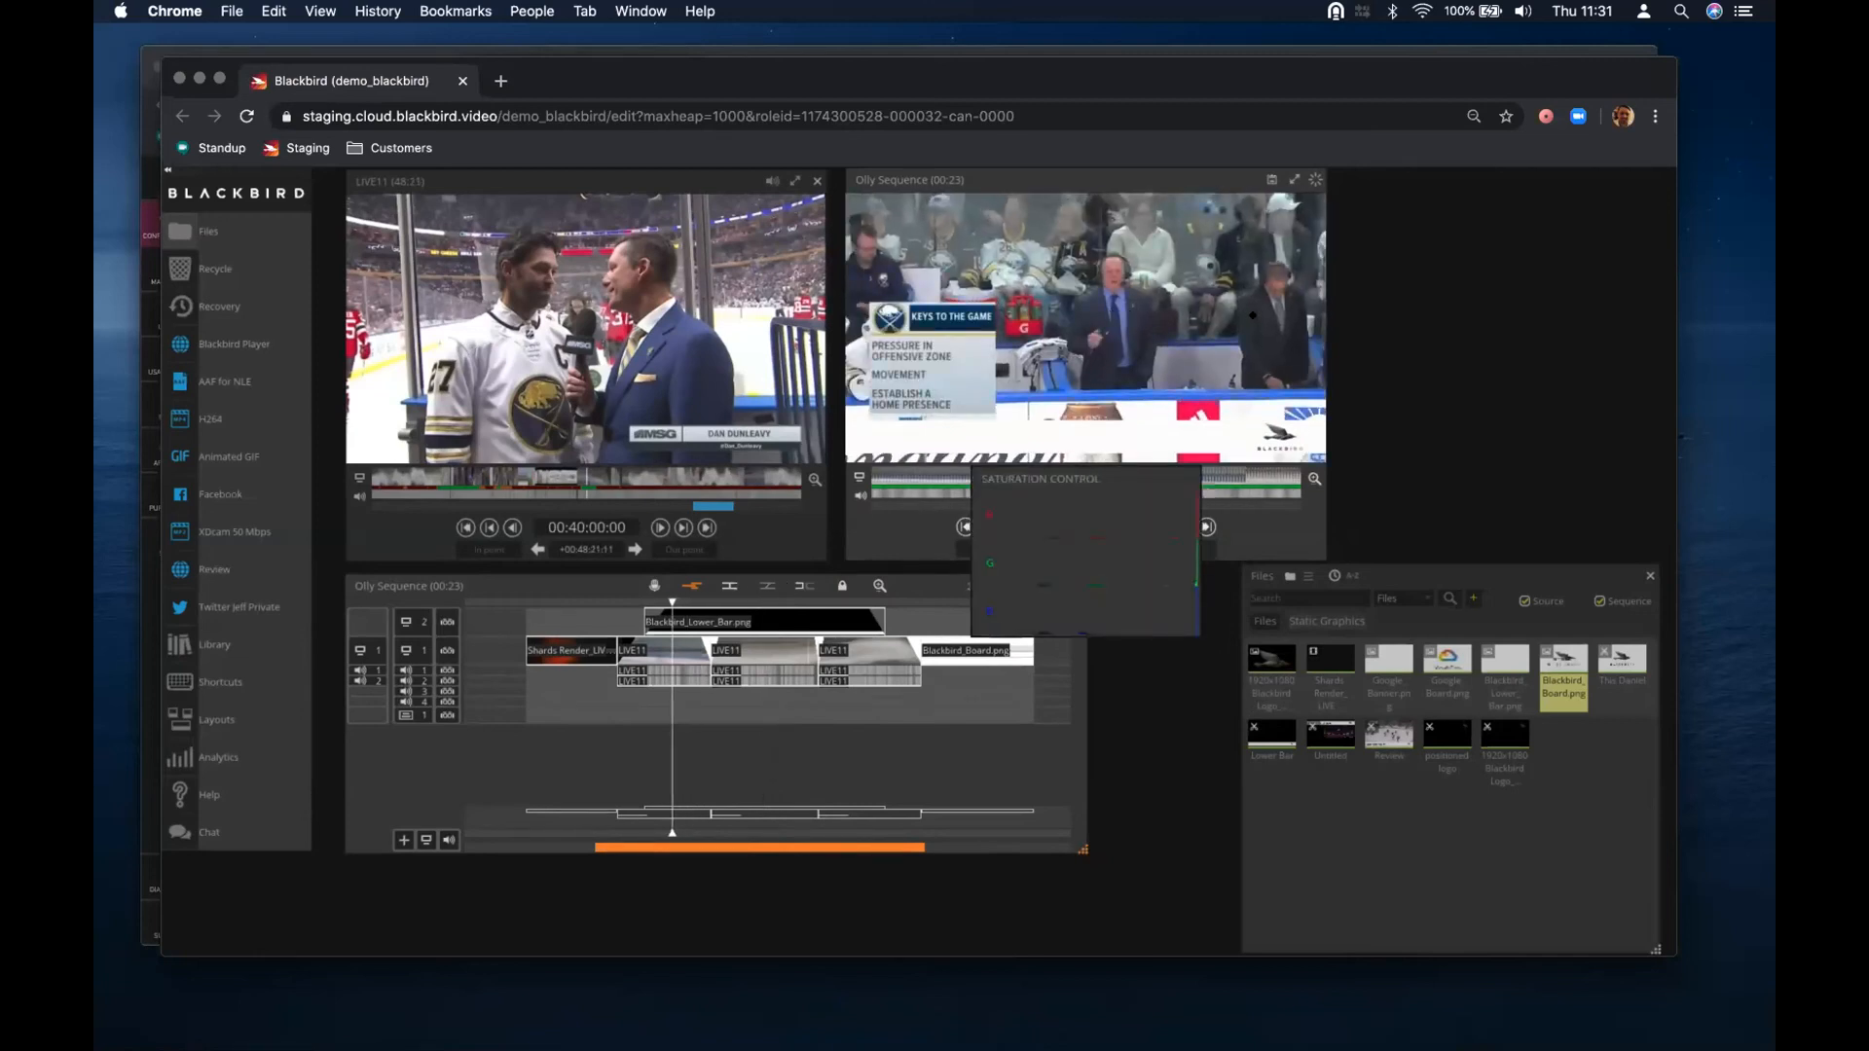
pyautogui.press('b')
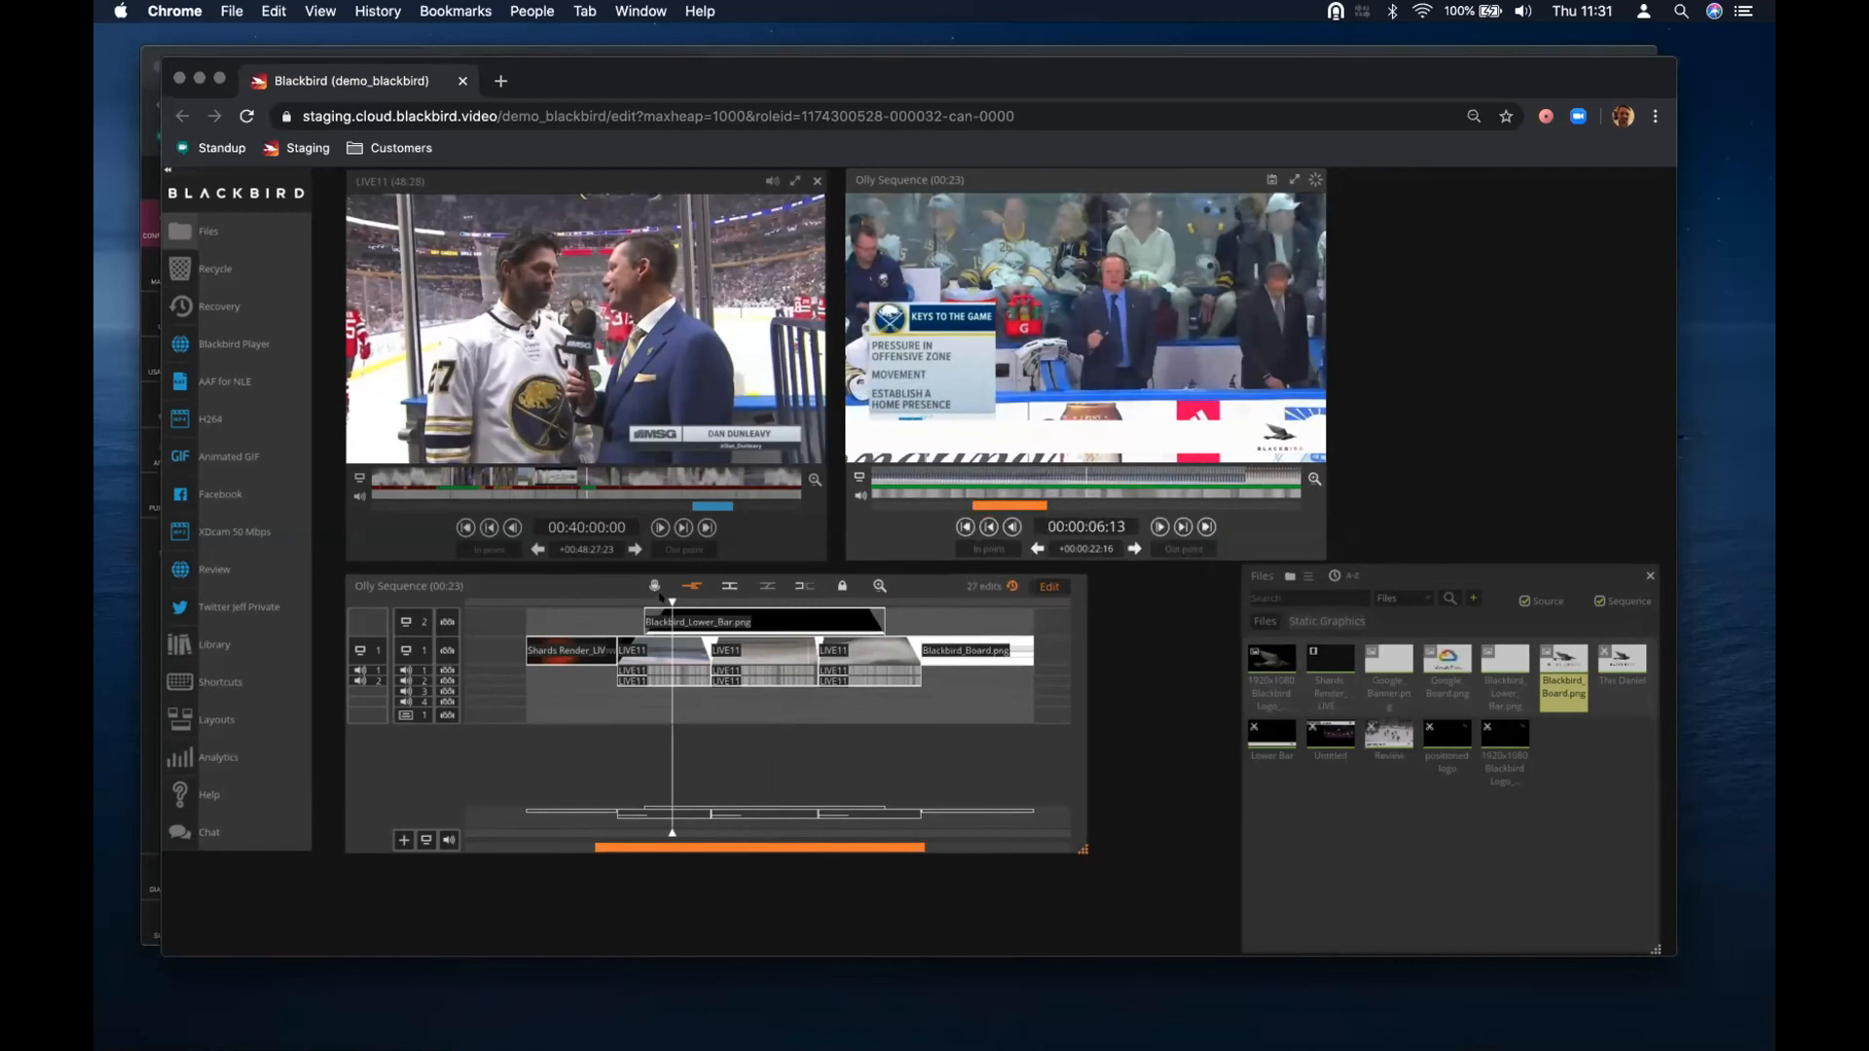
# Add the title "Ice Hockey" over the coach clip and extend it to partway through the last hockey clip
pyautogui.moveTo(661, 597); pyautogui.dragTo(893, 602)
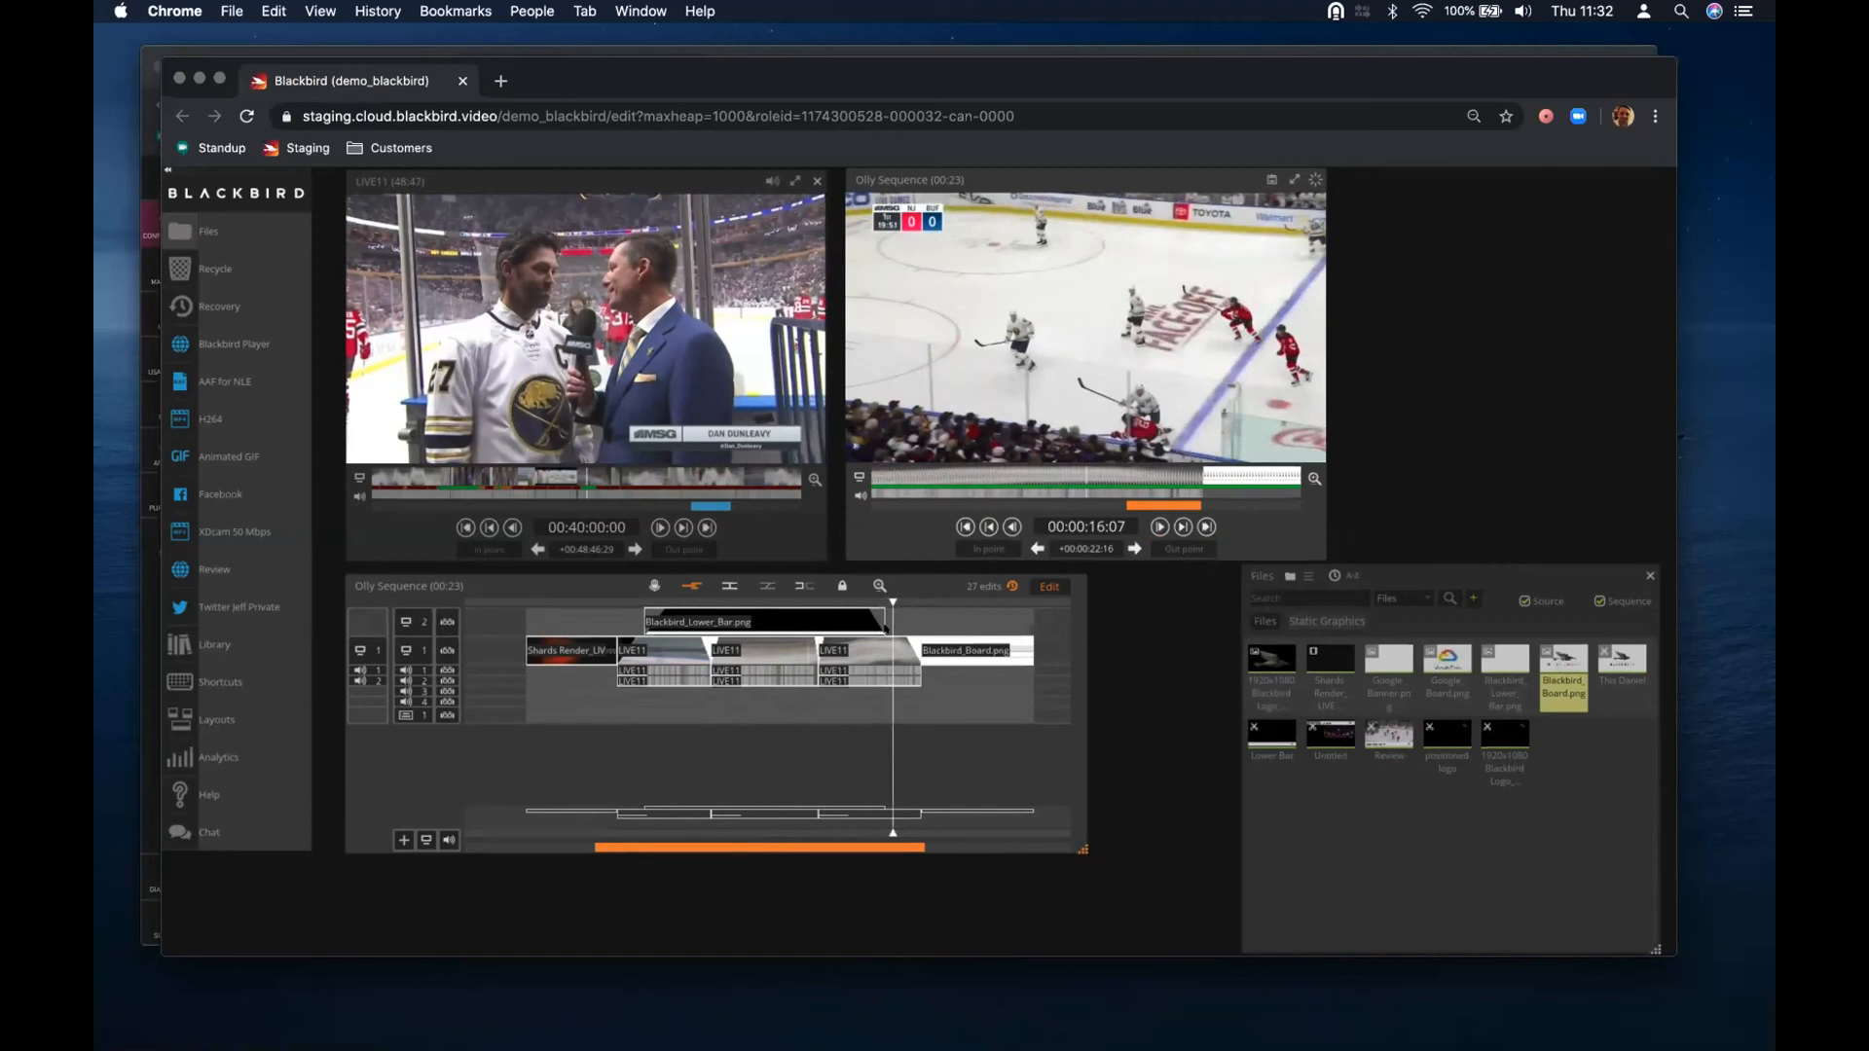
pyautogui.moveTo(884, 629); pyautogui.dragTo(755, 647)
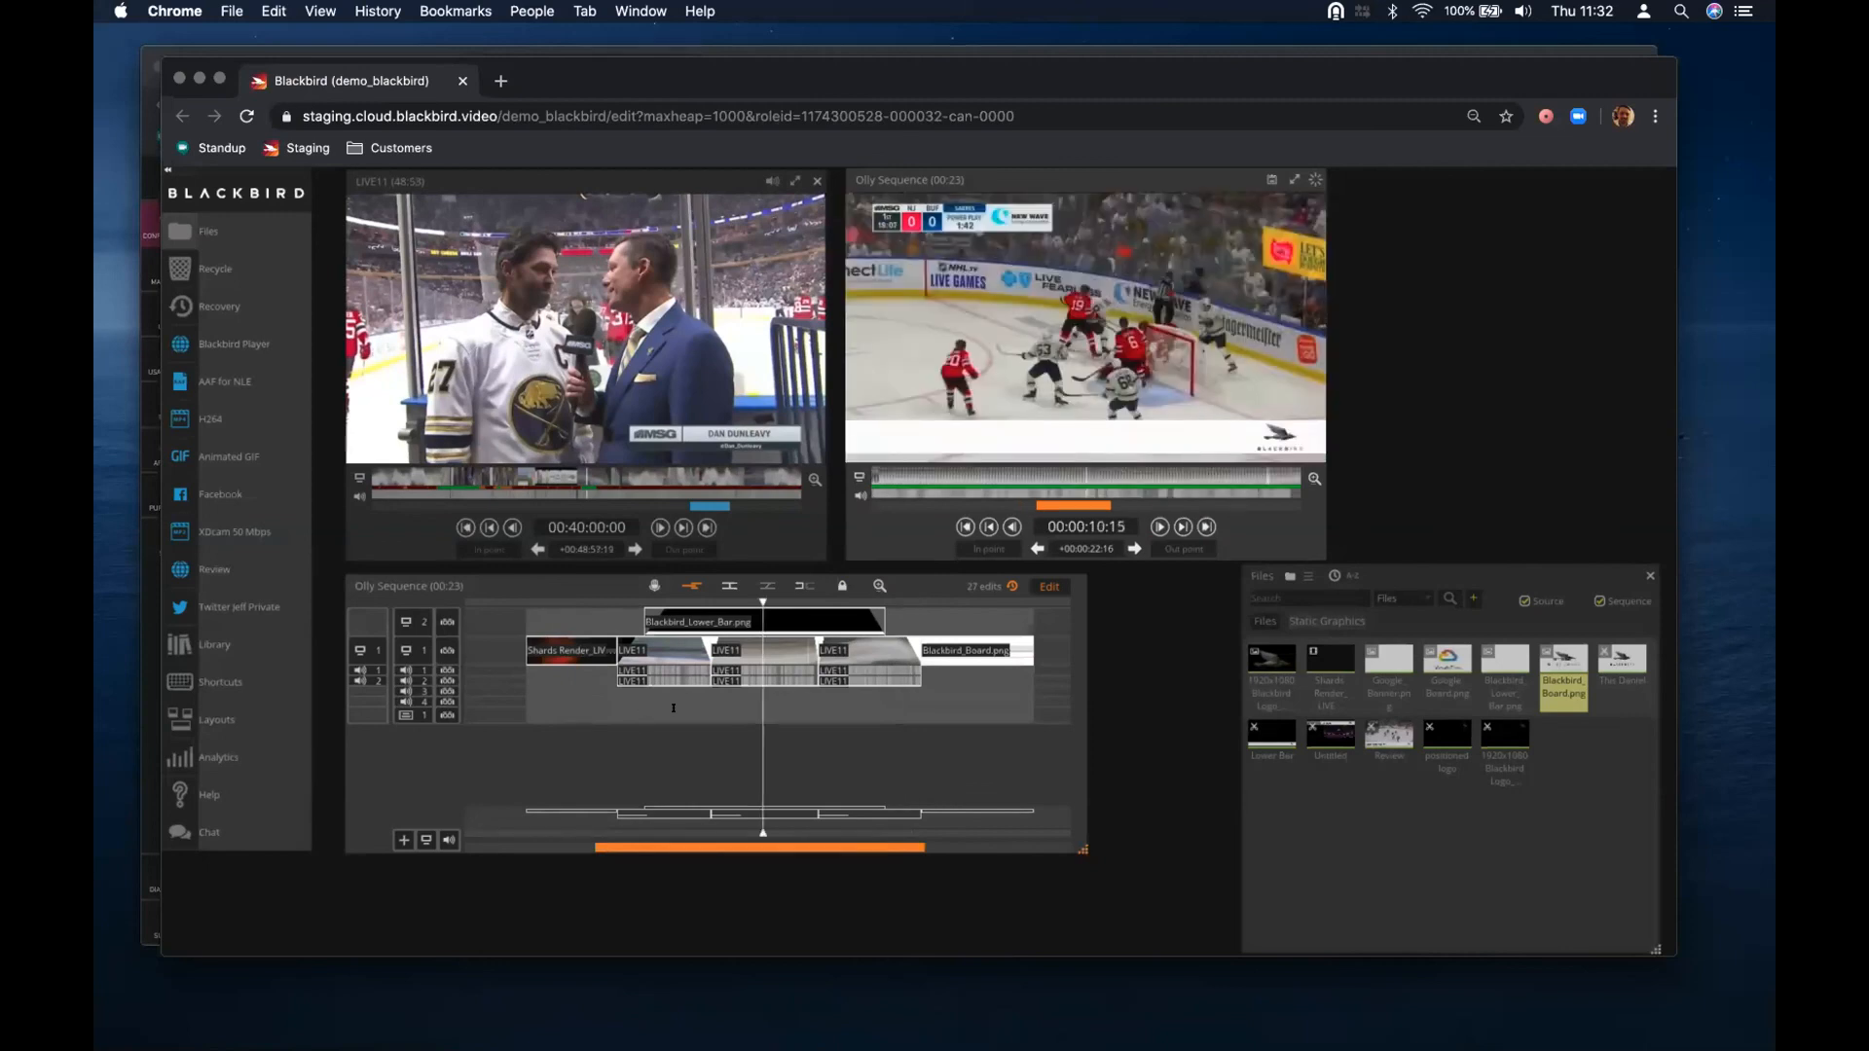
pyautogui.hscroll(-3, 672, 713)
pyautogui.write('Ice Hockey')
pyautogui.press('Return')
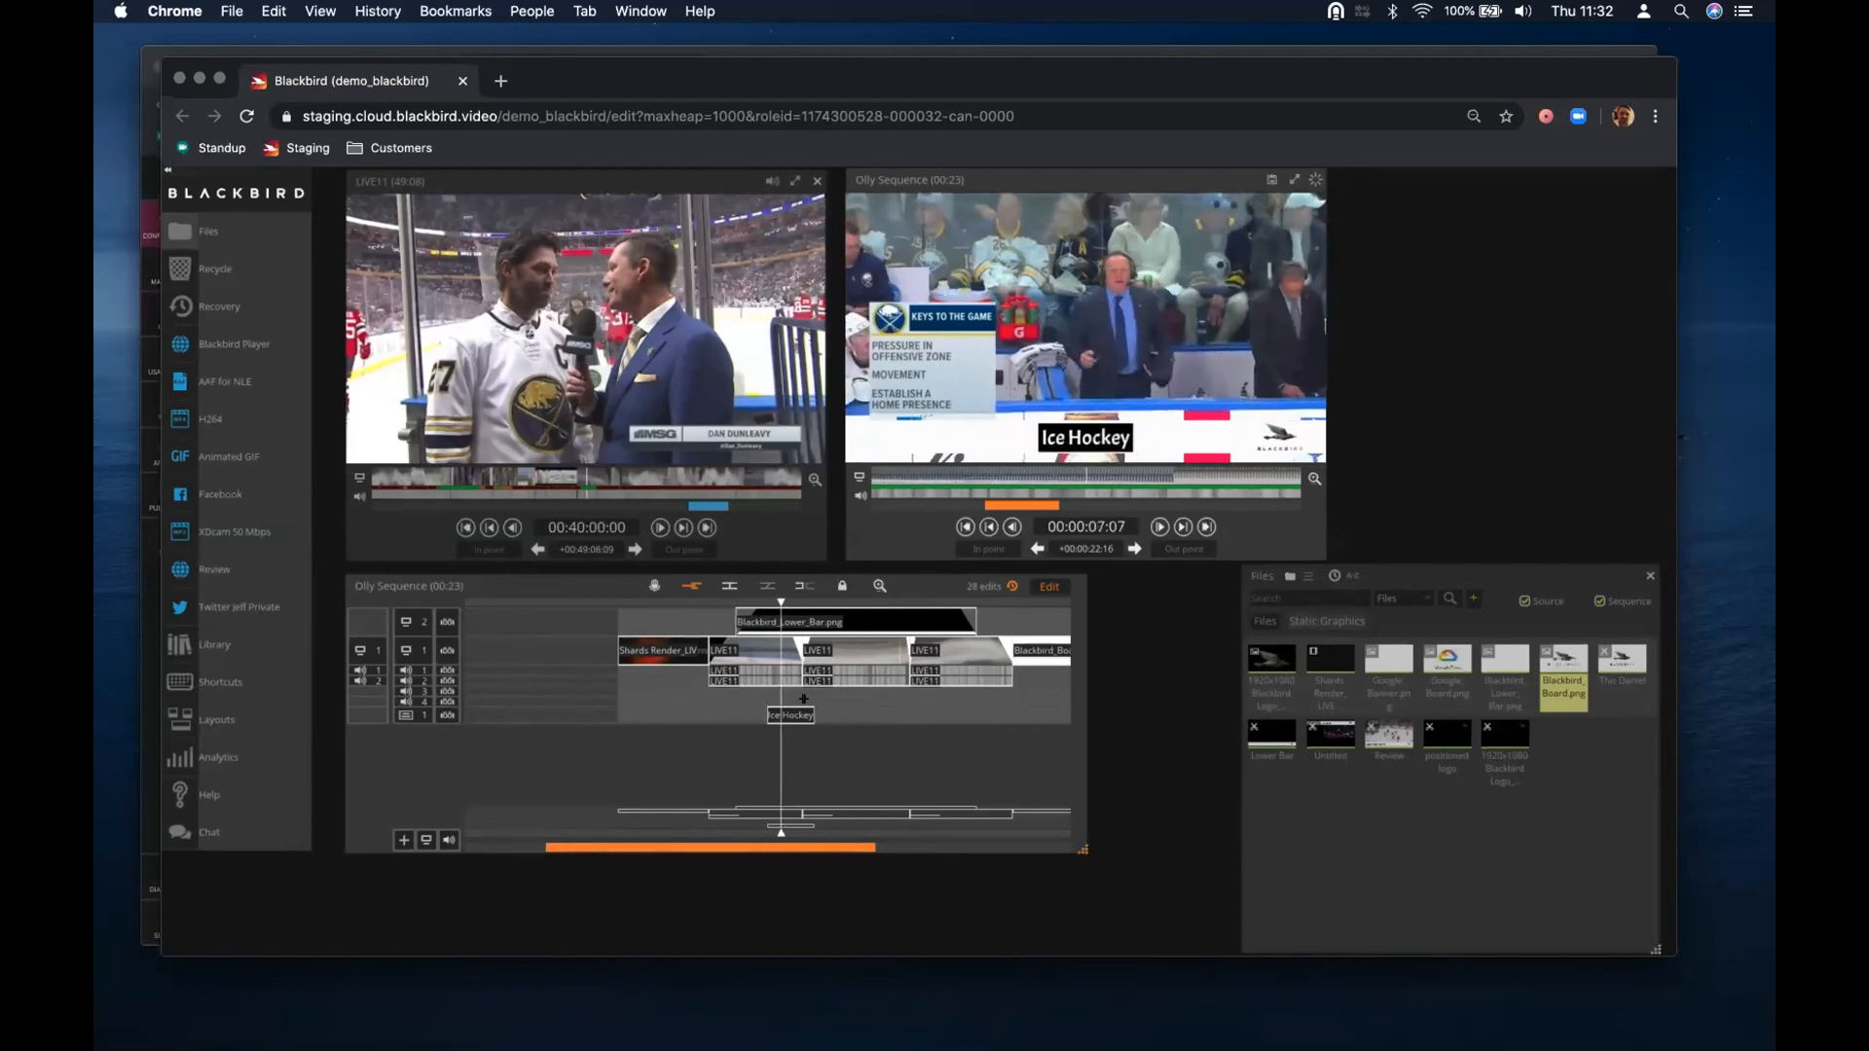
pyautogui.moveTo(813, 715); pyautogui.dragTo(954, 715)
pyautogui.click(875, 709)
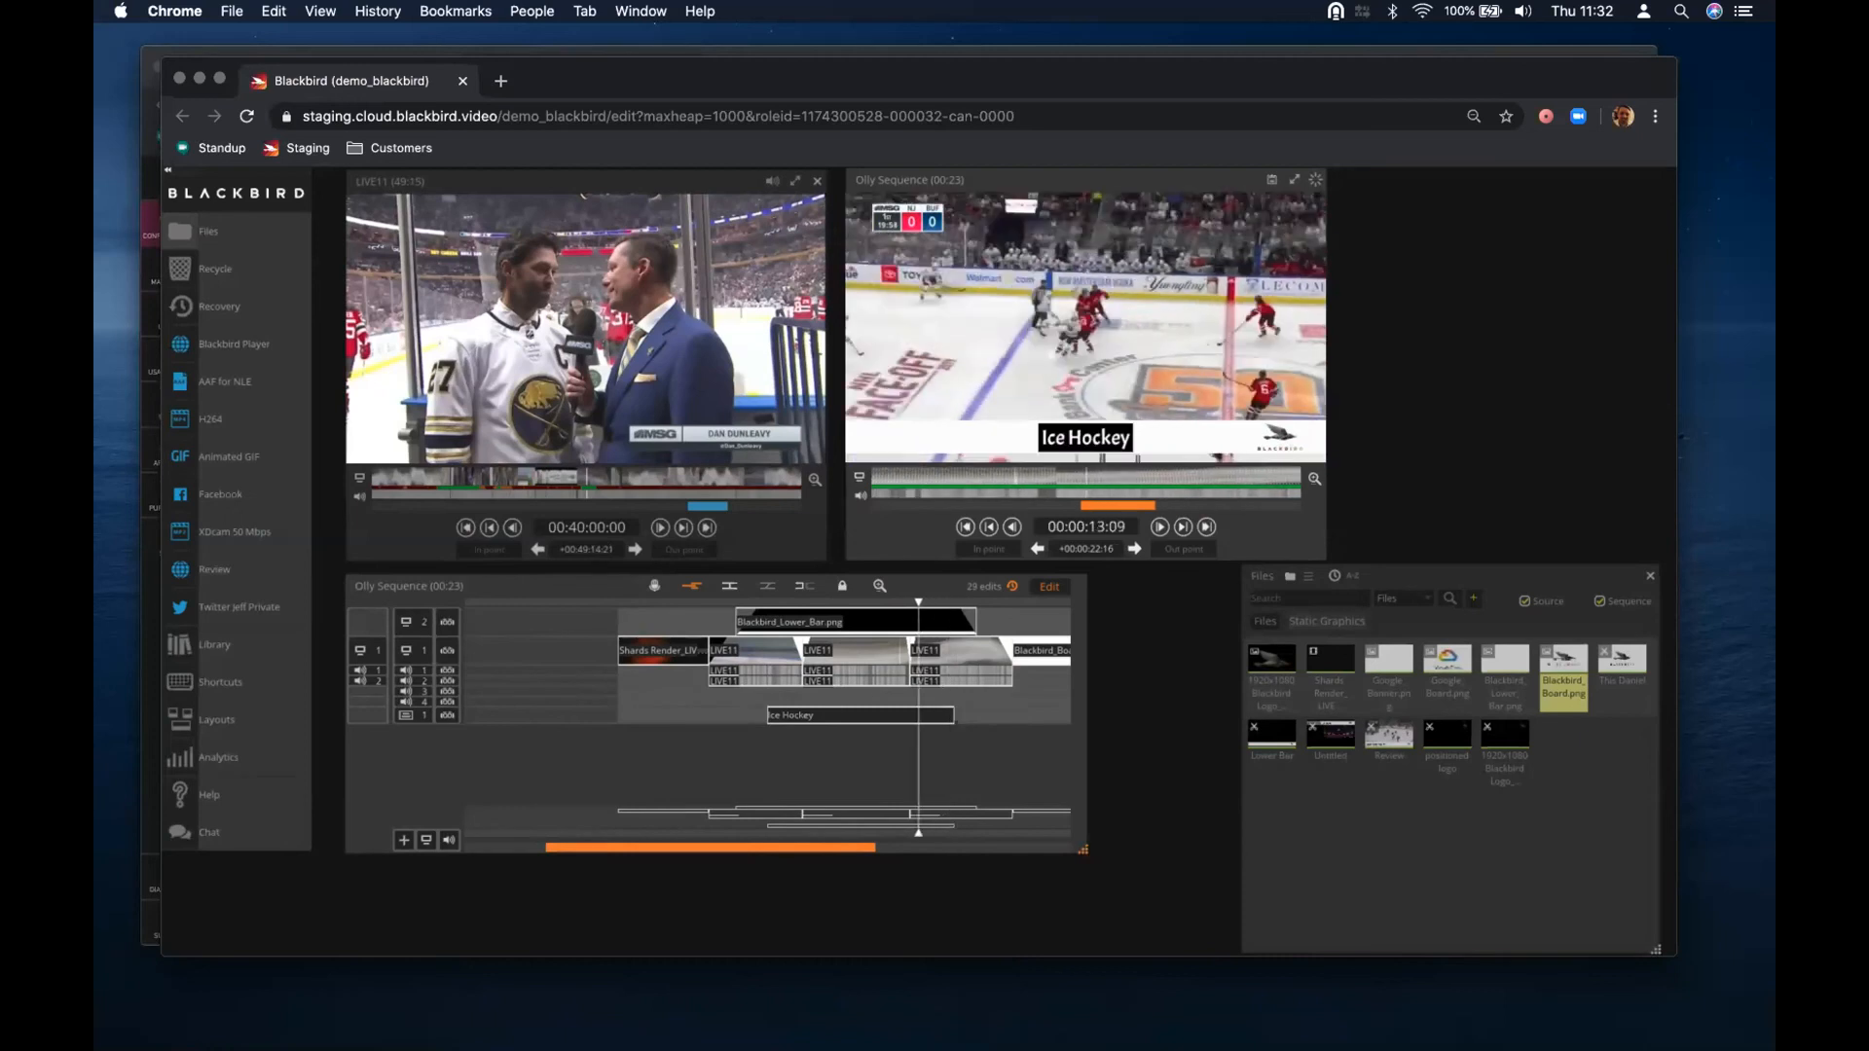
# Set the "Ice Hockey" title's font to Nunito Bold and make its background fully transparent
pyautogui.doubleClick(866, 714)
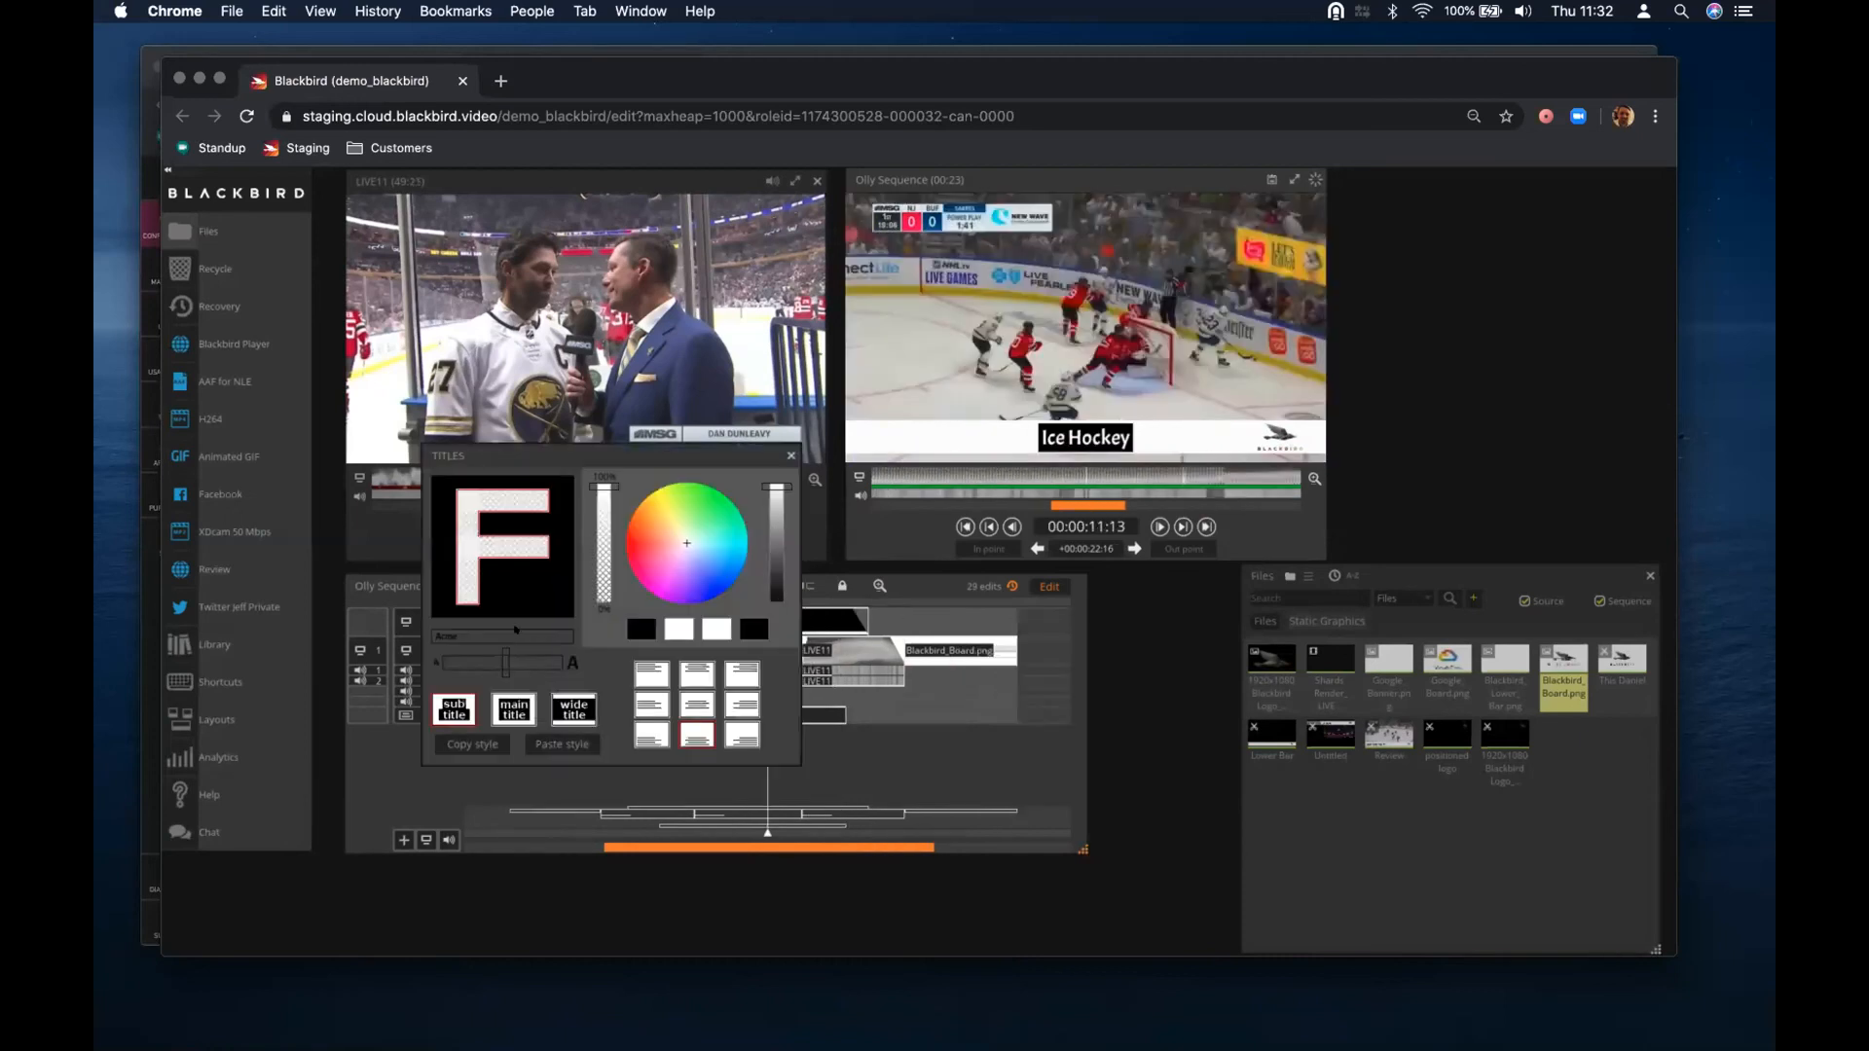
pyautogui.click(529, 635)
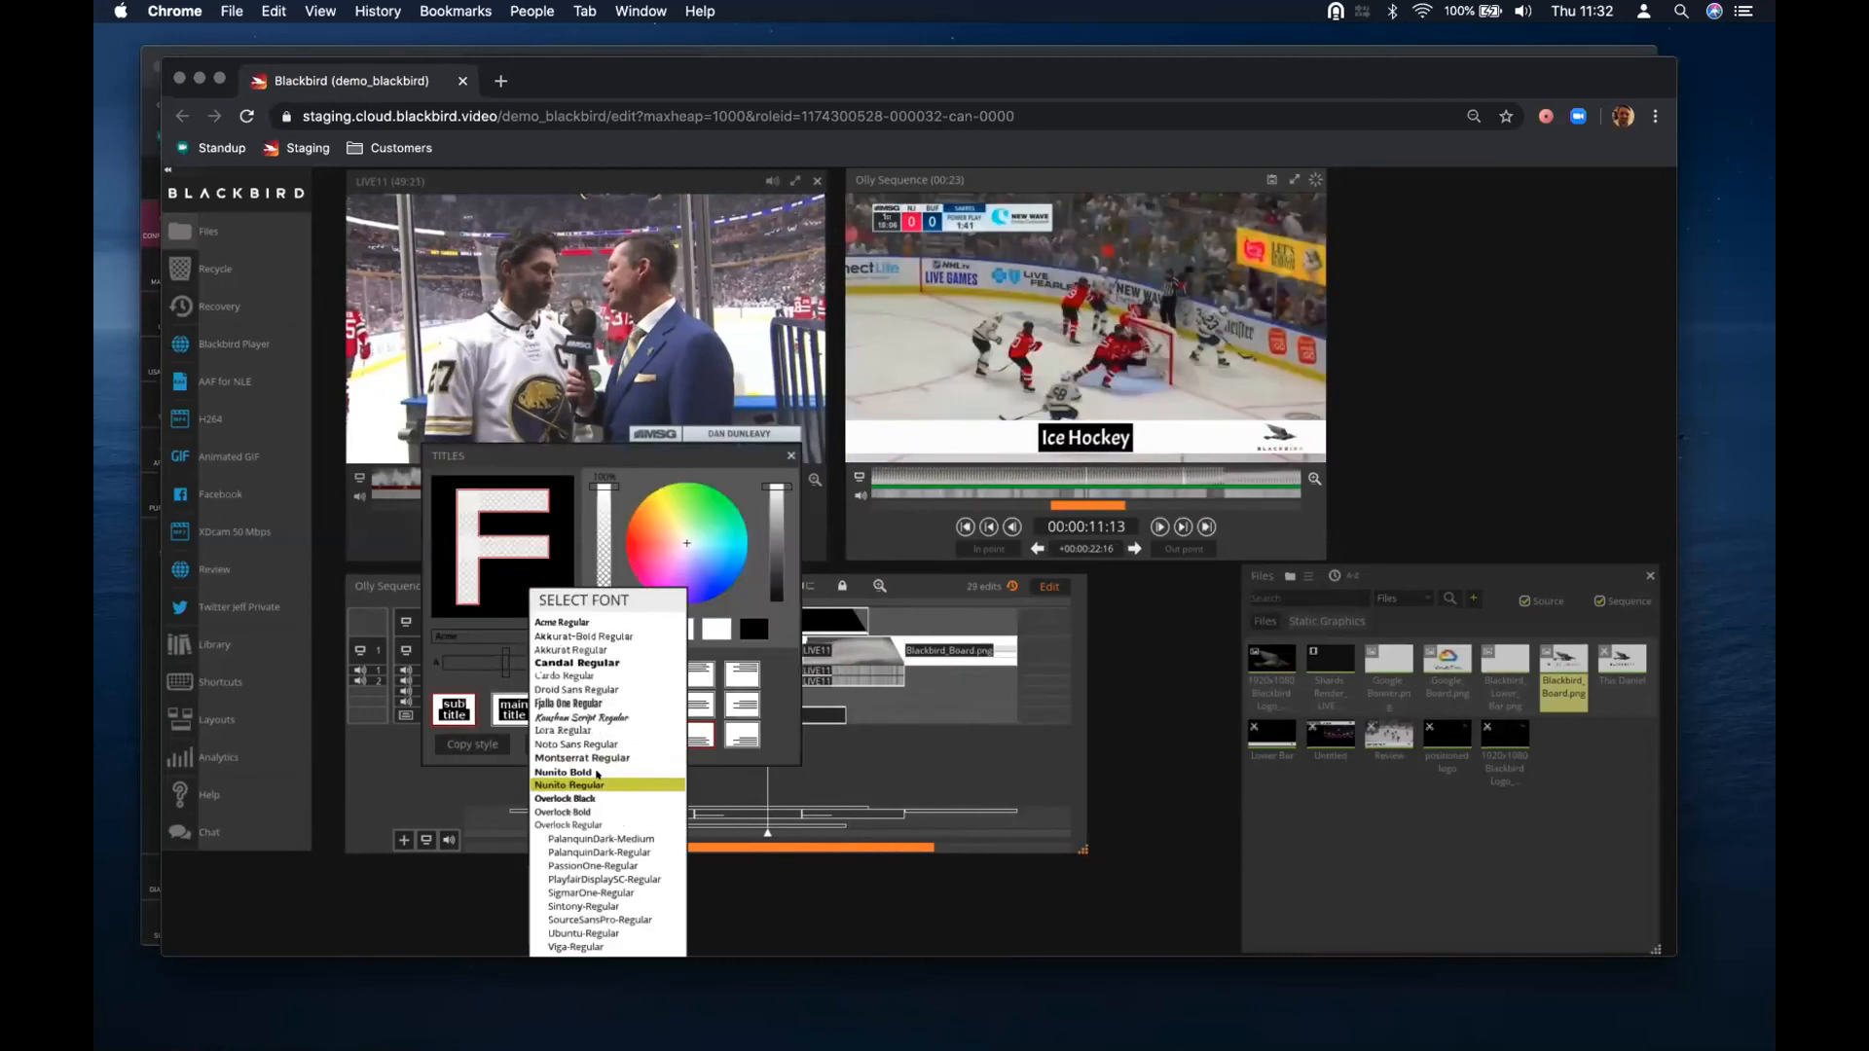
pyautogui.click(595, 771)
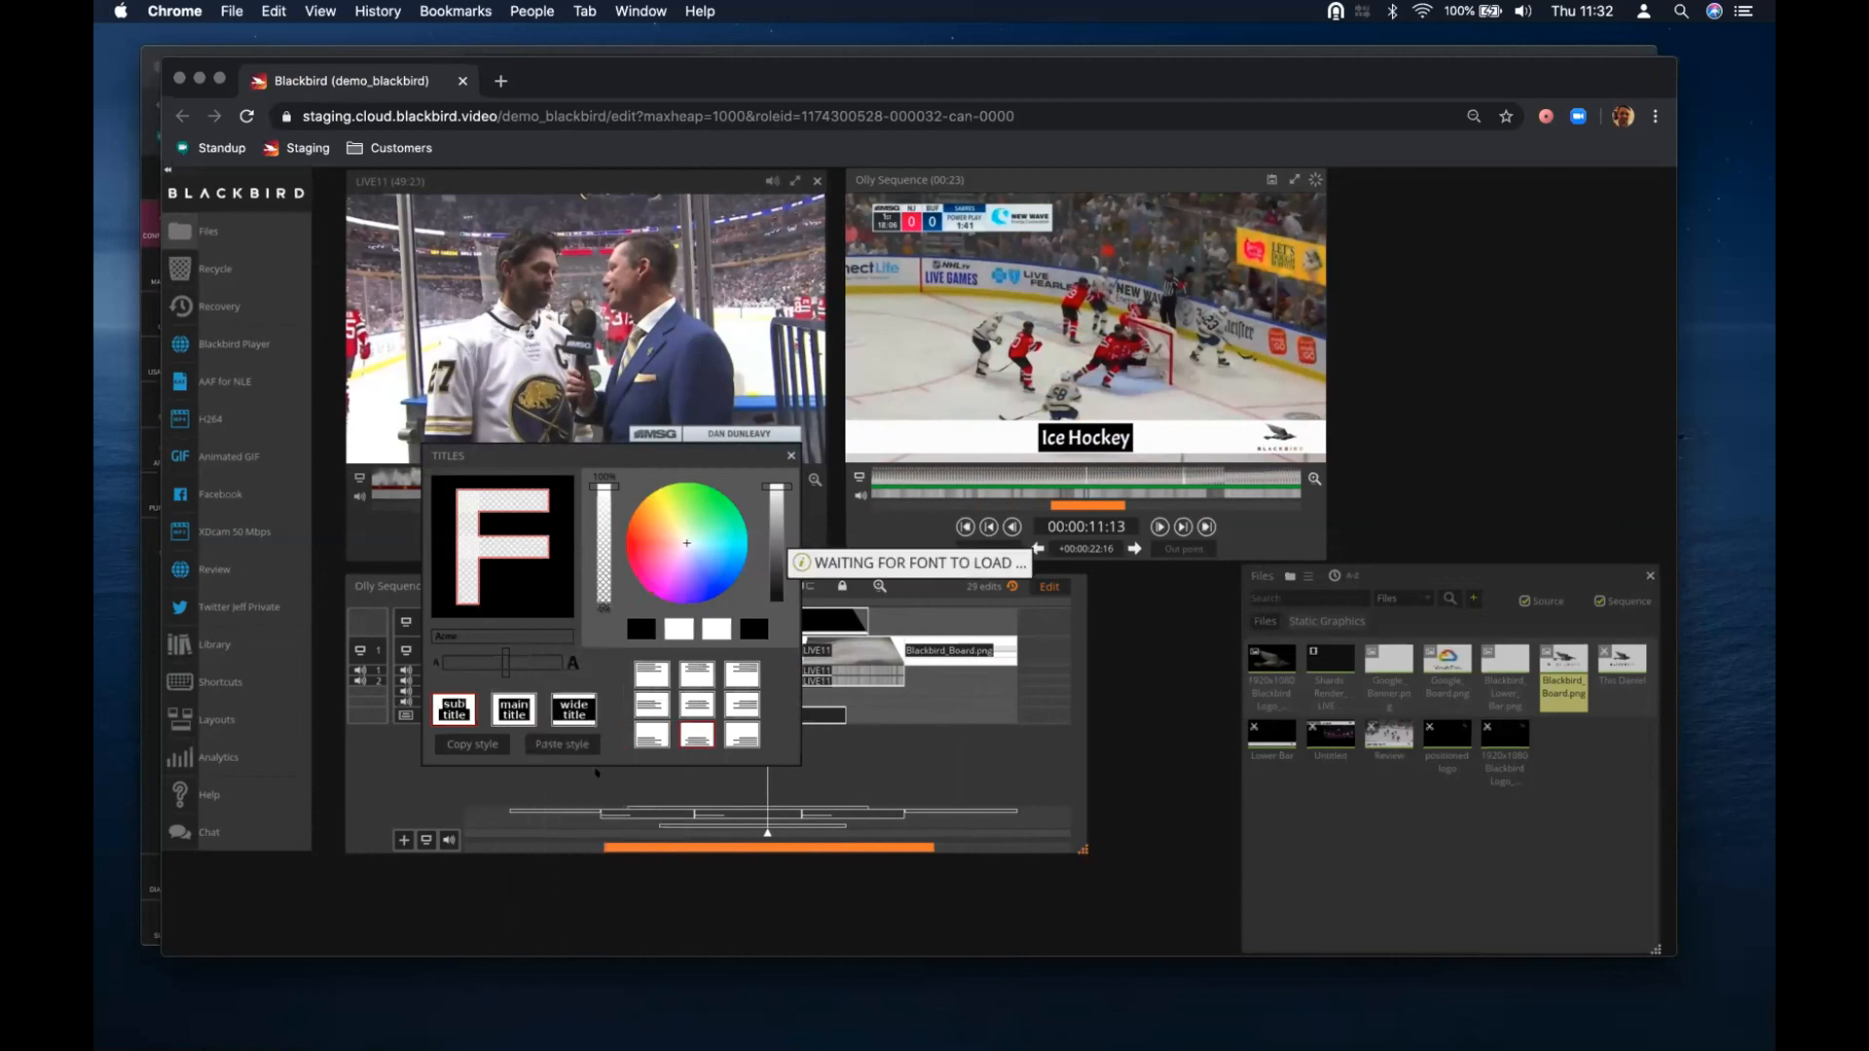
pyautogui.click(642, 628)
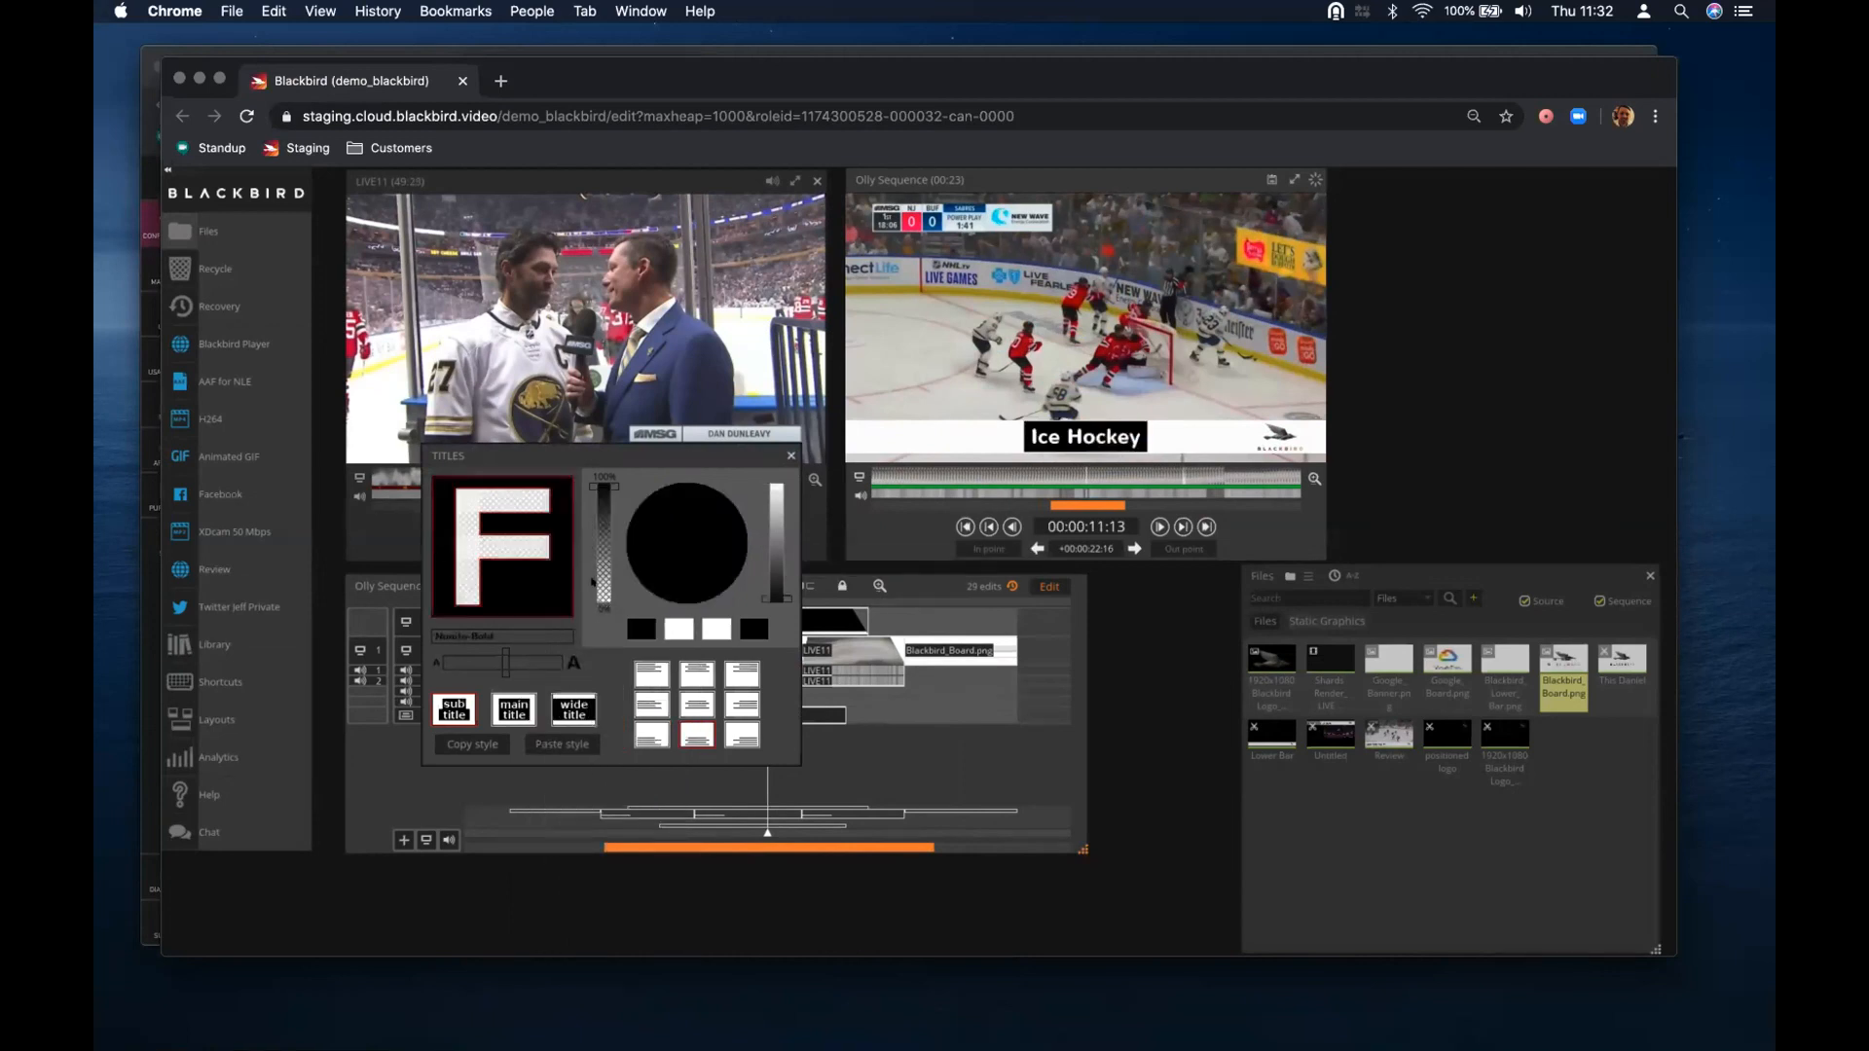
pyautogui.click(680, 629)
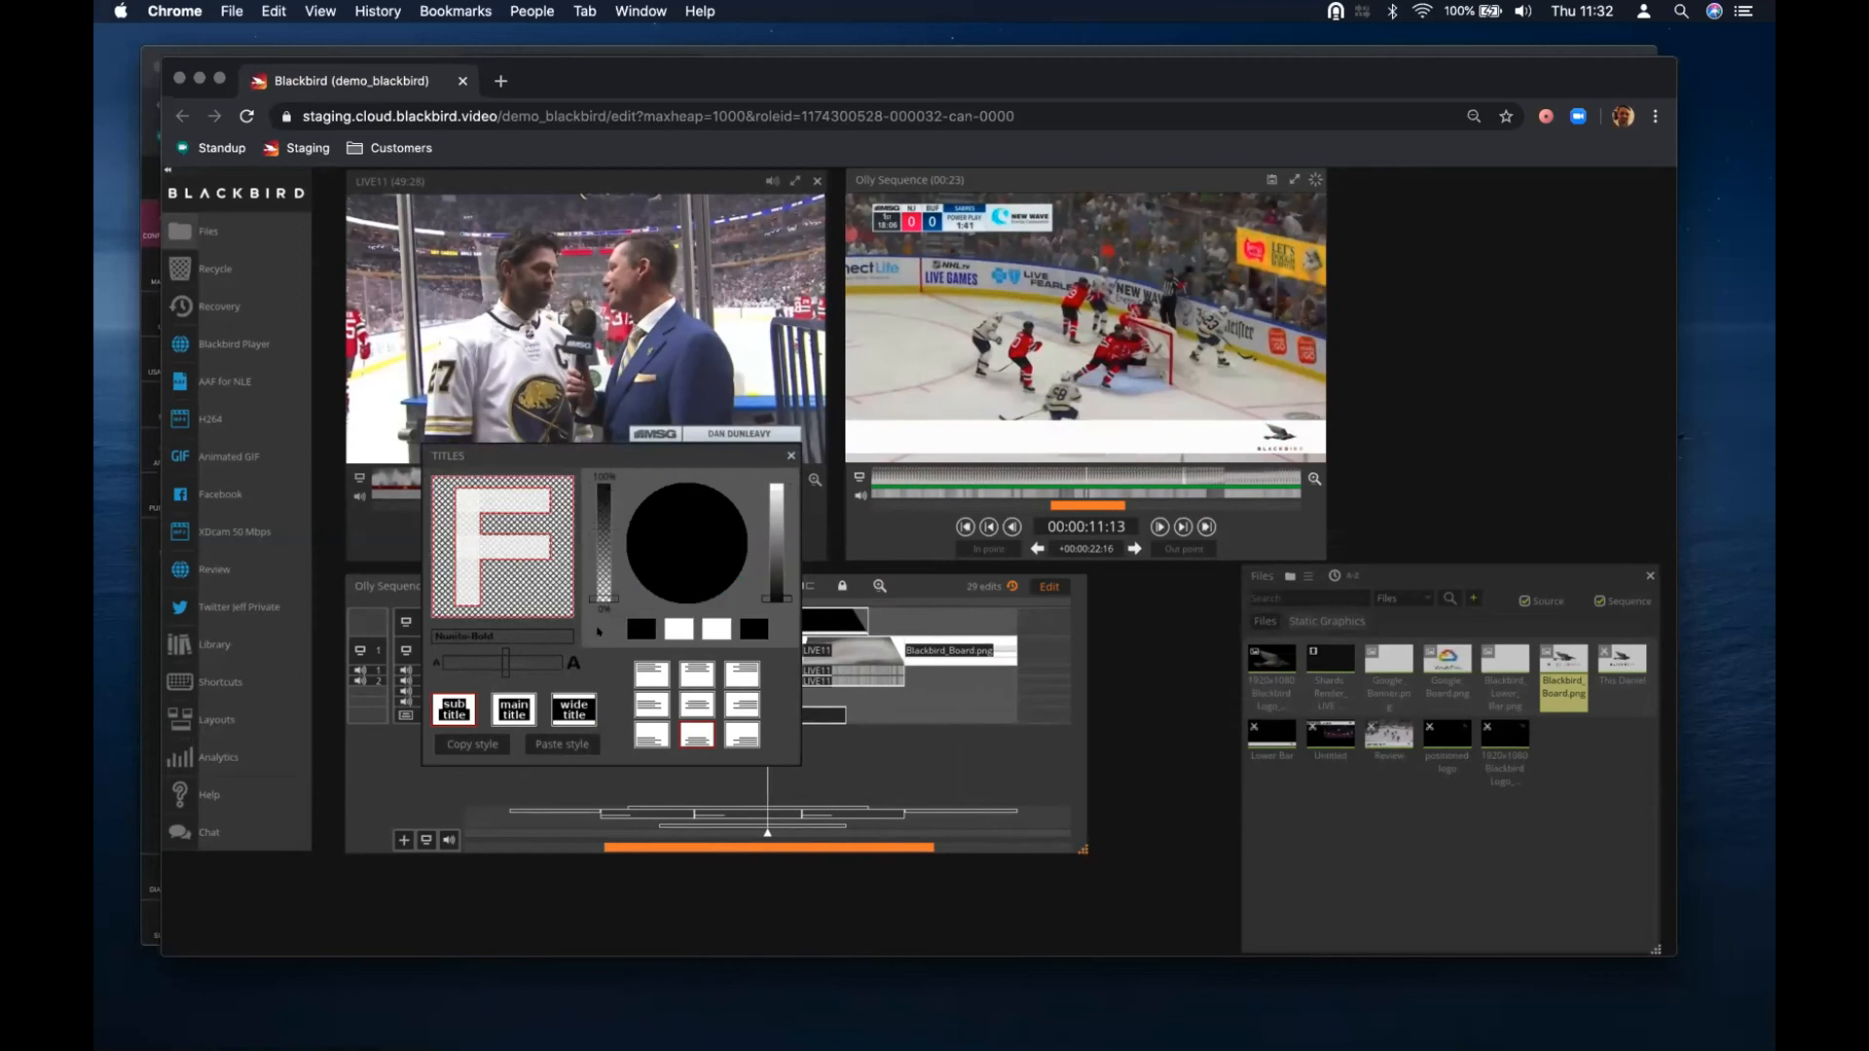
# Make the "Ice Hockey" title's text black at 100% opacity and keep it aligned bottom centre
pyautogui.moveTo(598, 485)
pyautogui.mouseDown()
pyautogui.moveTo(609, 634)
pyautogui.moveTo(604, 485)
pyautogui.mouseUp()
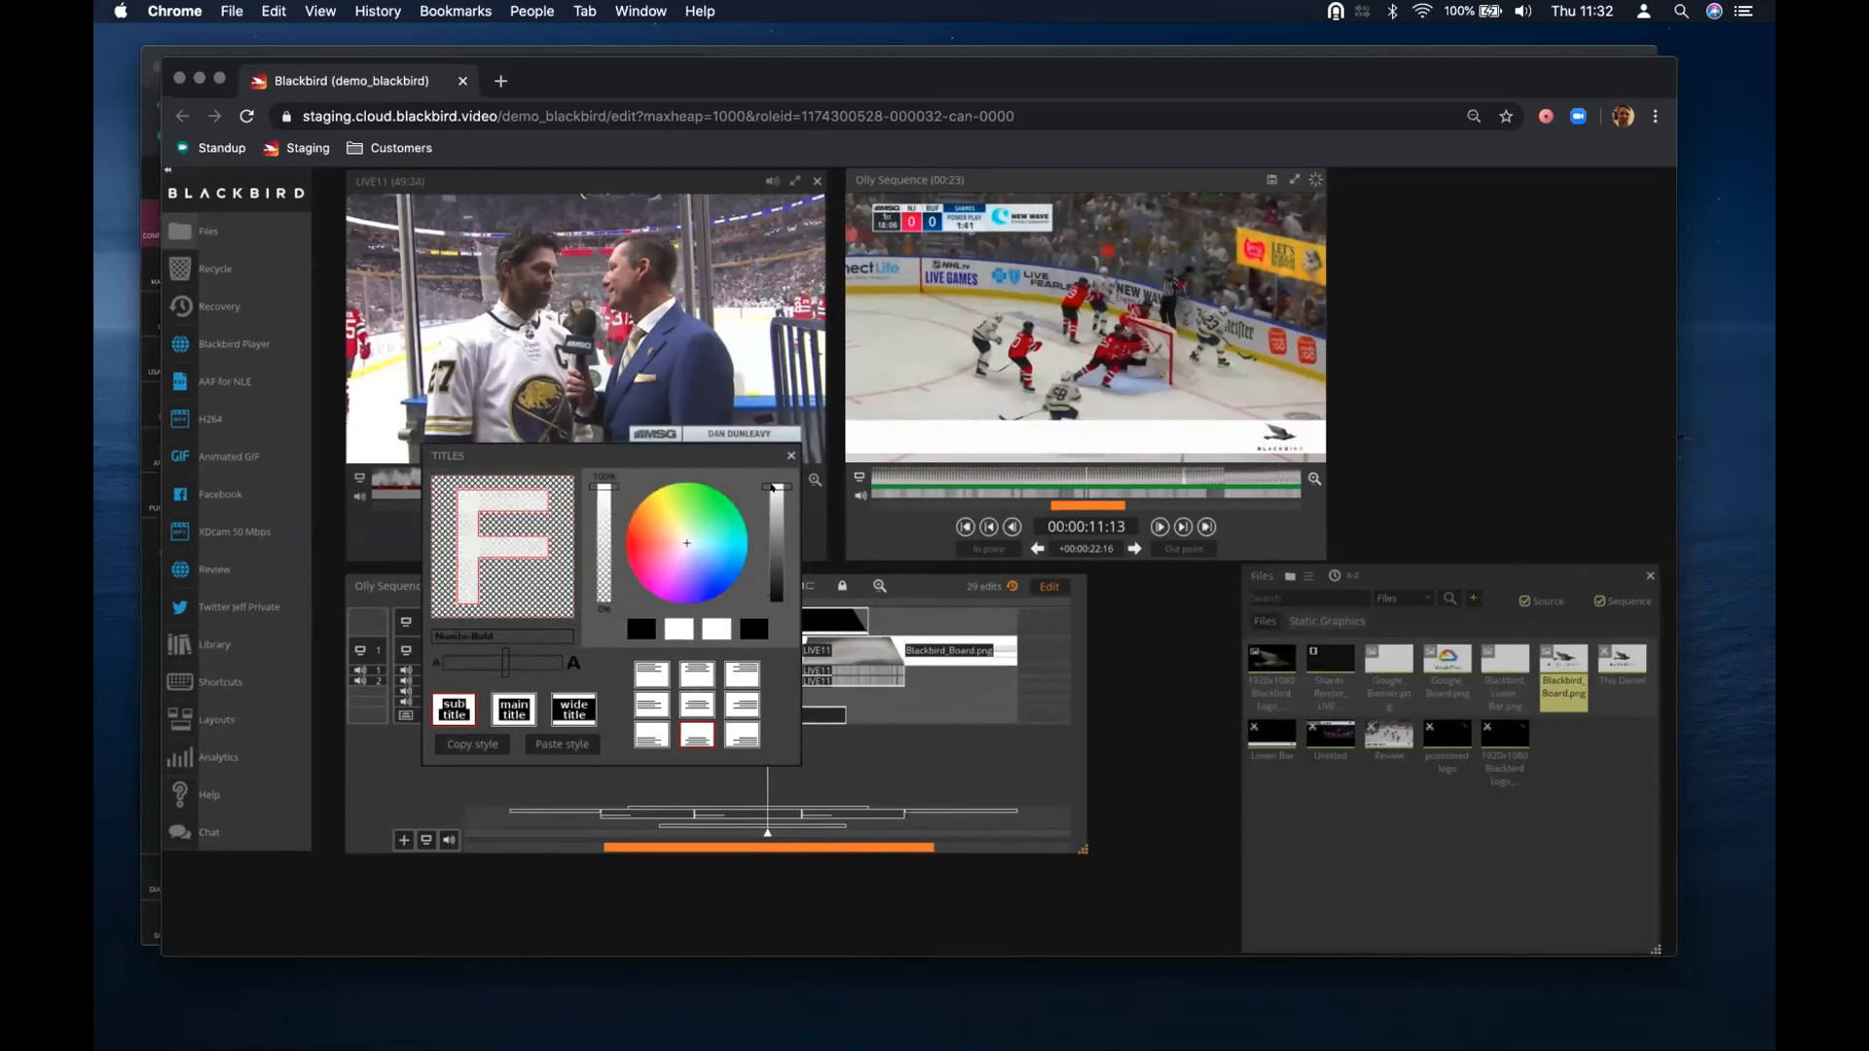
pyautogui.click(768, 631)
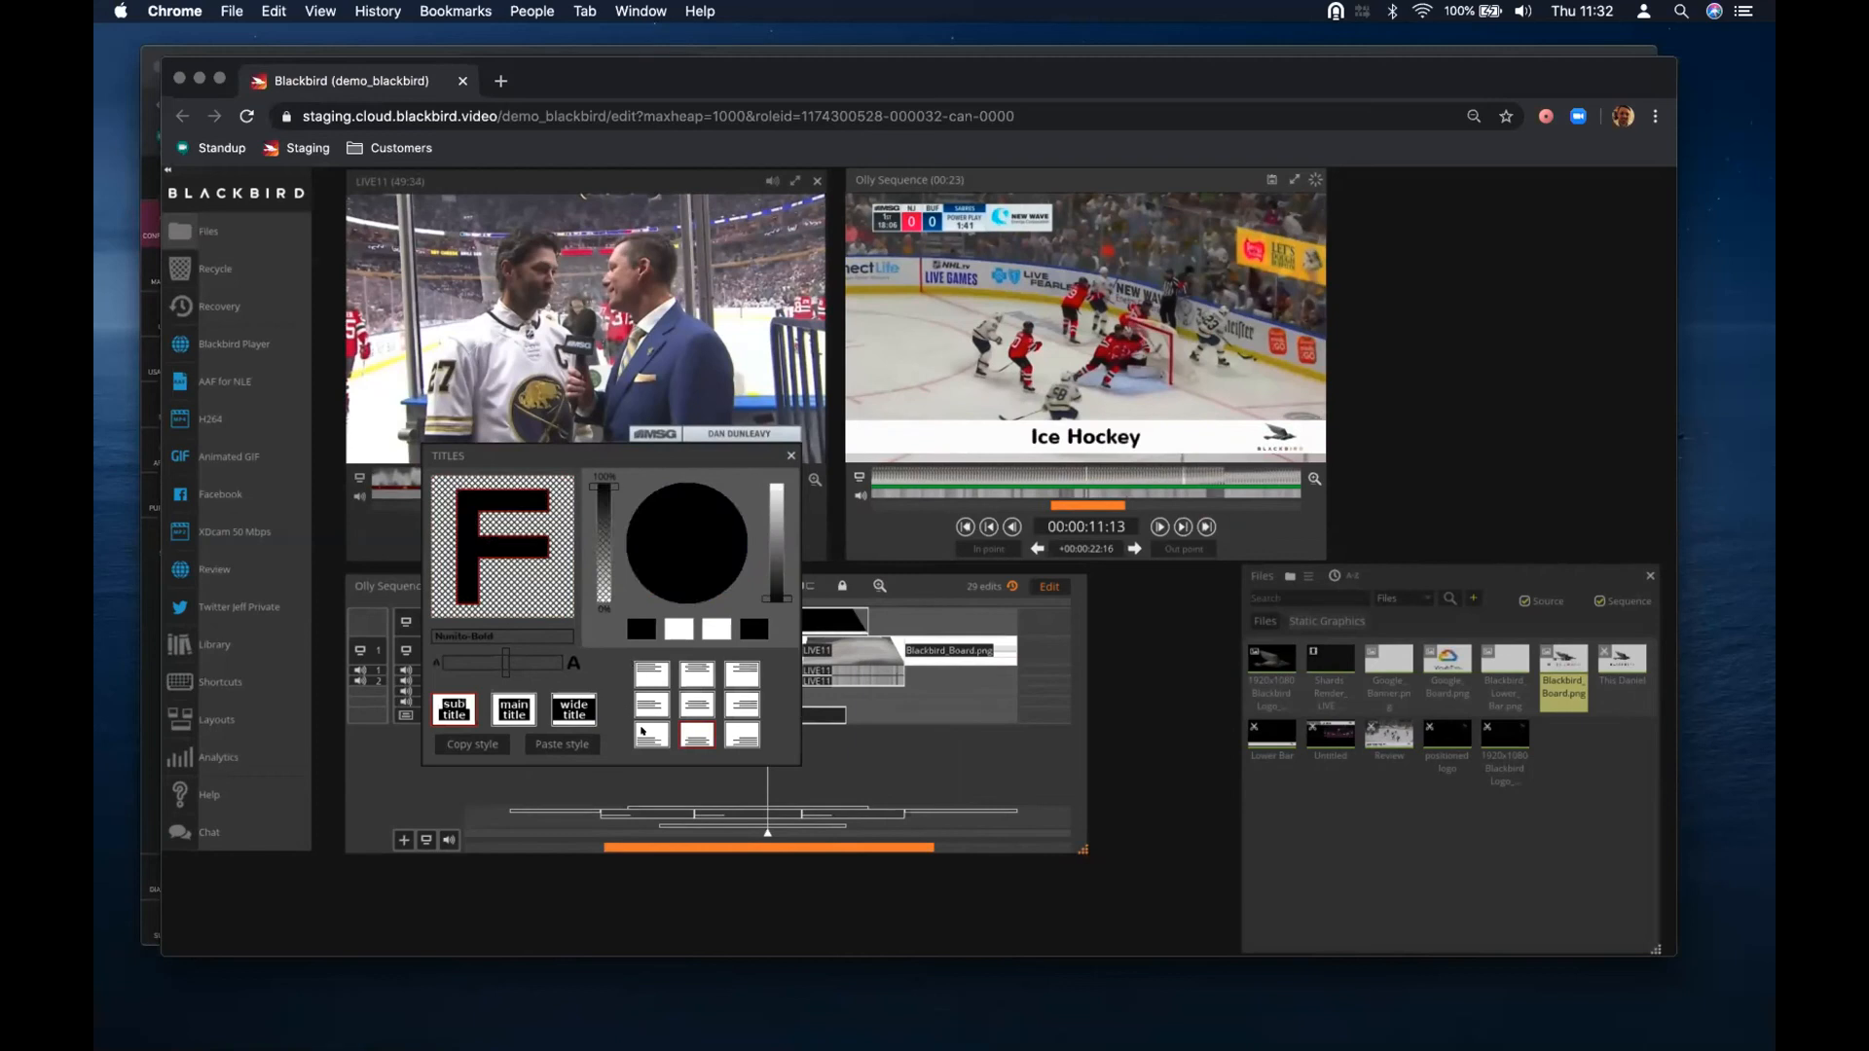
pyautogui.click(643, 739)
pyautogui.click(689, 731)
pyautogui.click(791, 455)
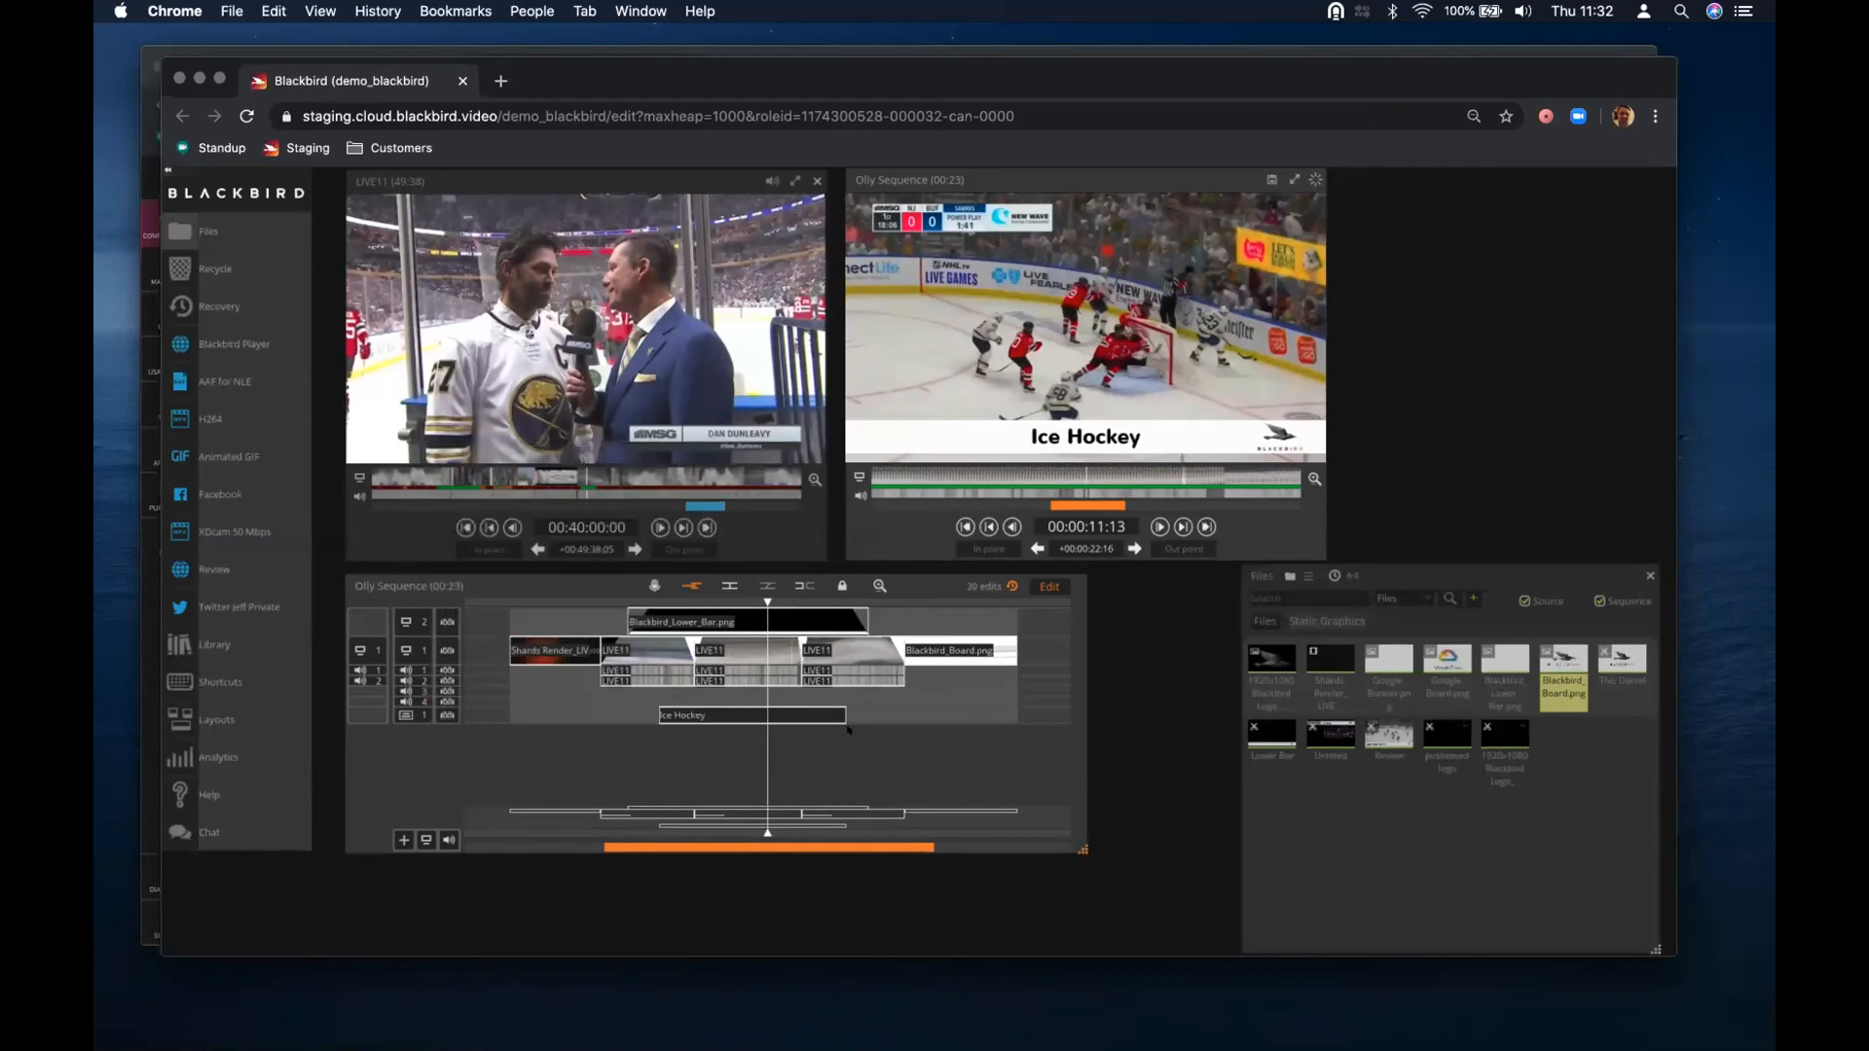
# Review the titled sequence, checking the "Ice Hockey" title, the lower bar and the transition to the end board
pyautogui.moveTo(678, 598); pyautogui.dragTo(825, 601)
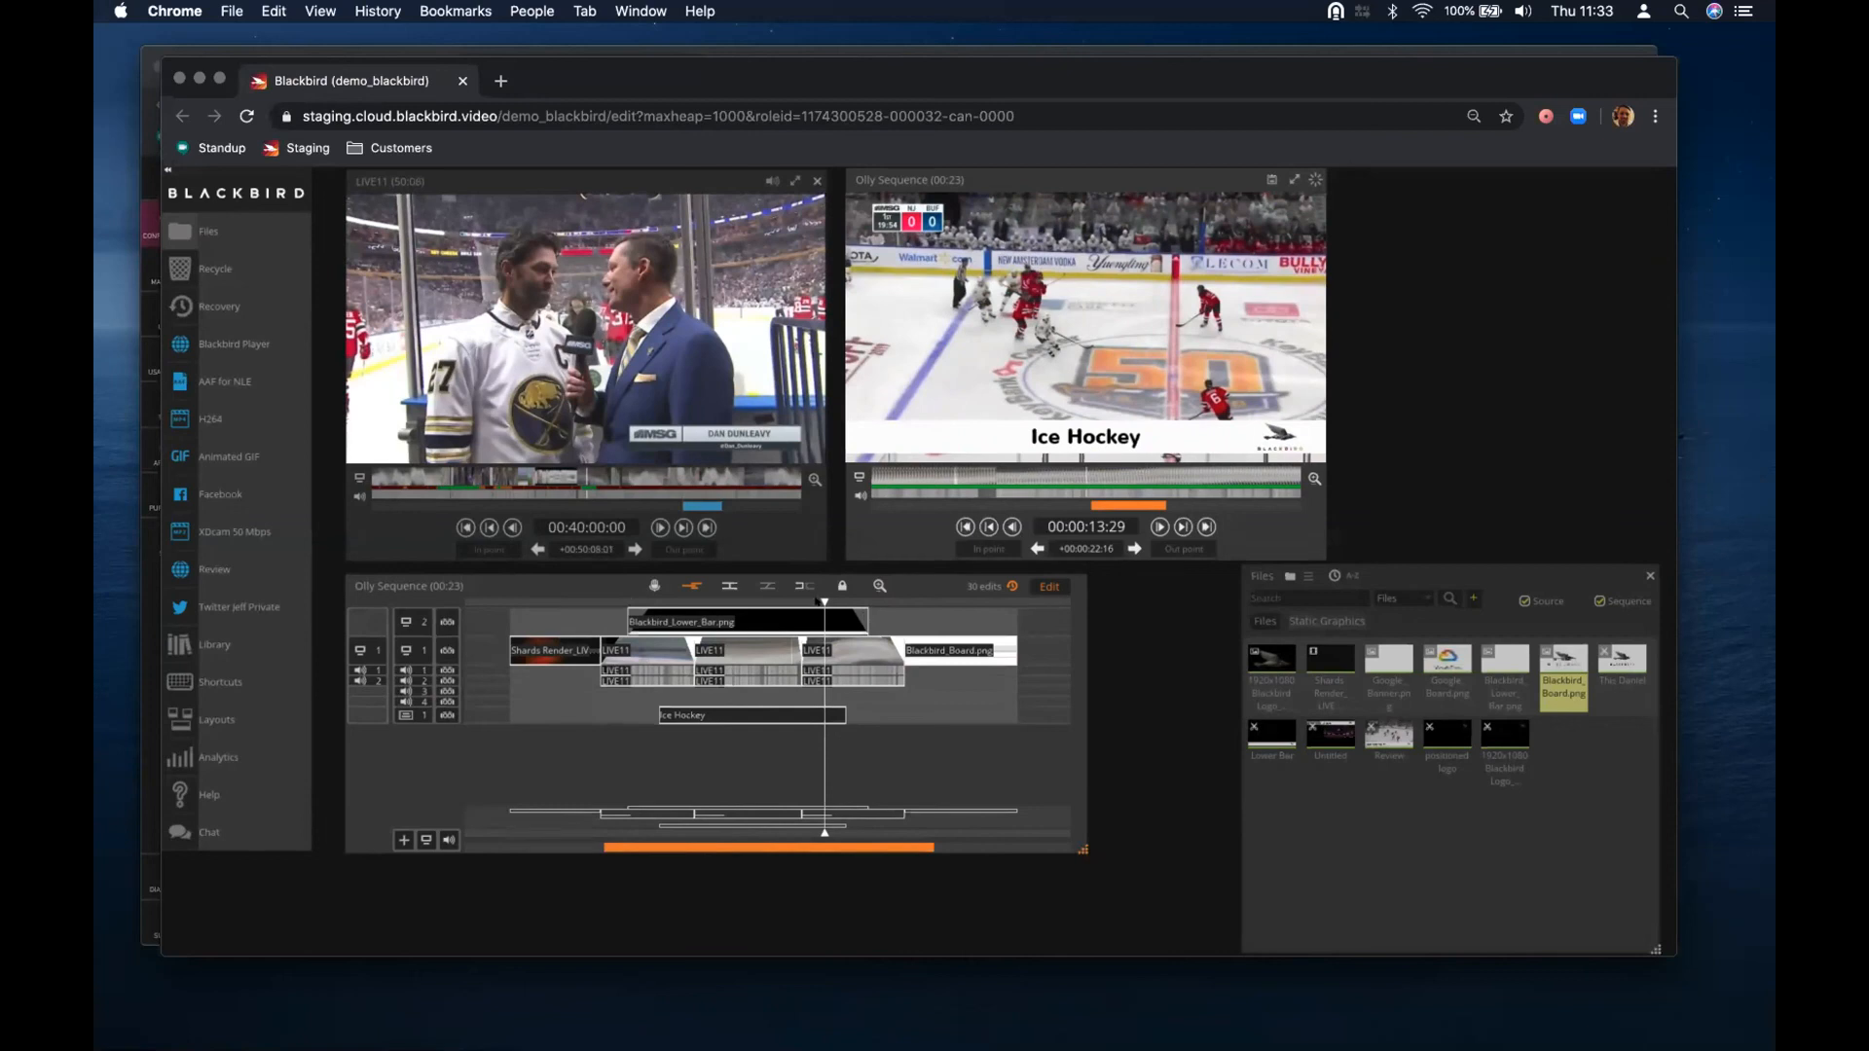
pyautogui.moveTo(832, 598); pyautogui.dragTo(884, 602)
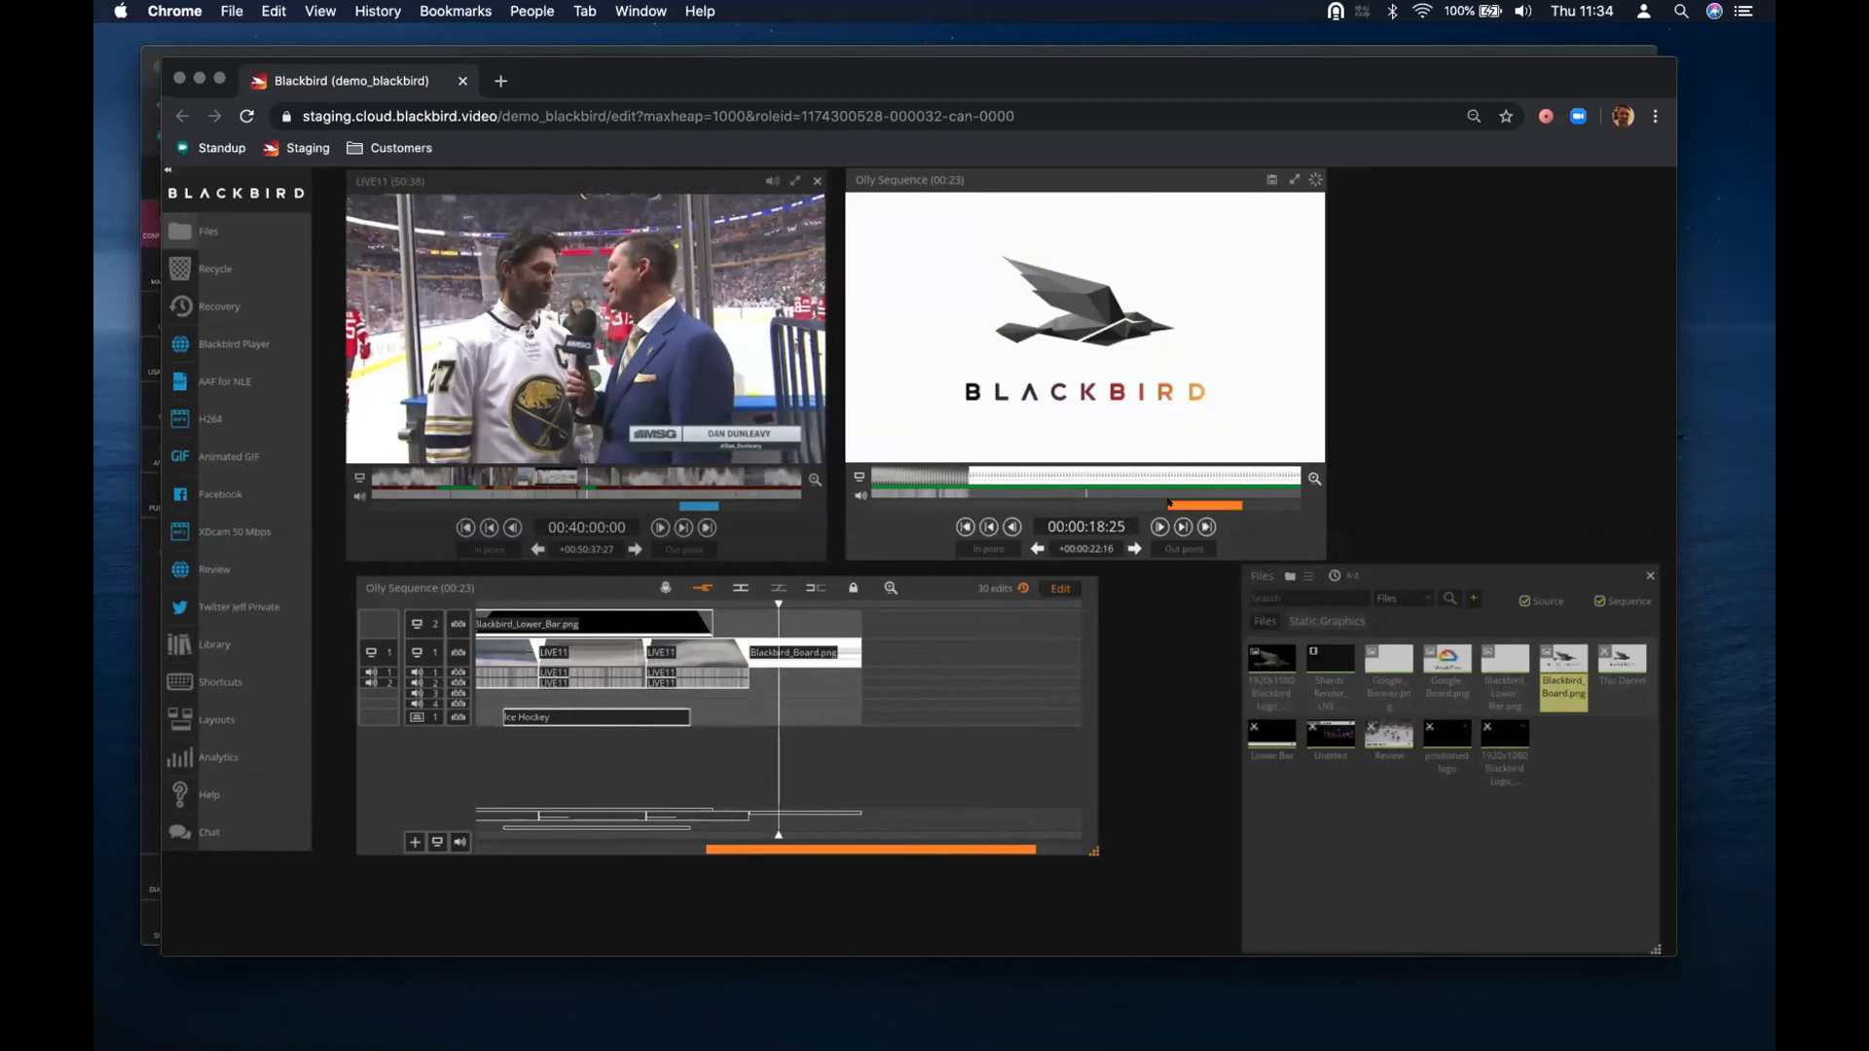
pyautogui.moveTo(1170, 504); pyautogui.dragTo(1125, 502)
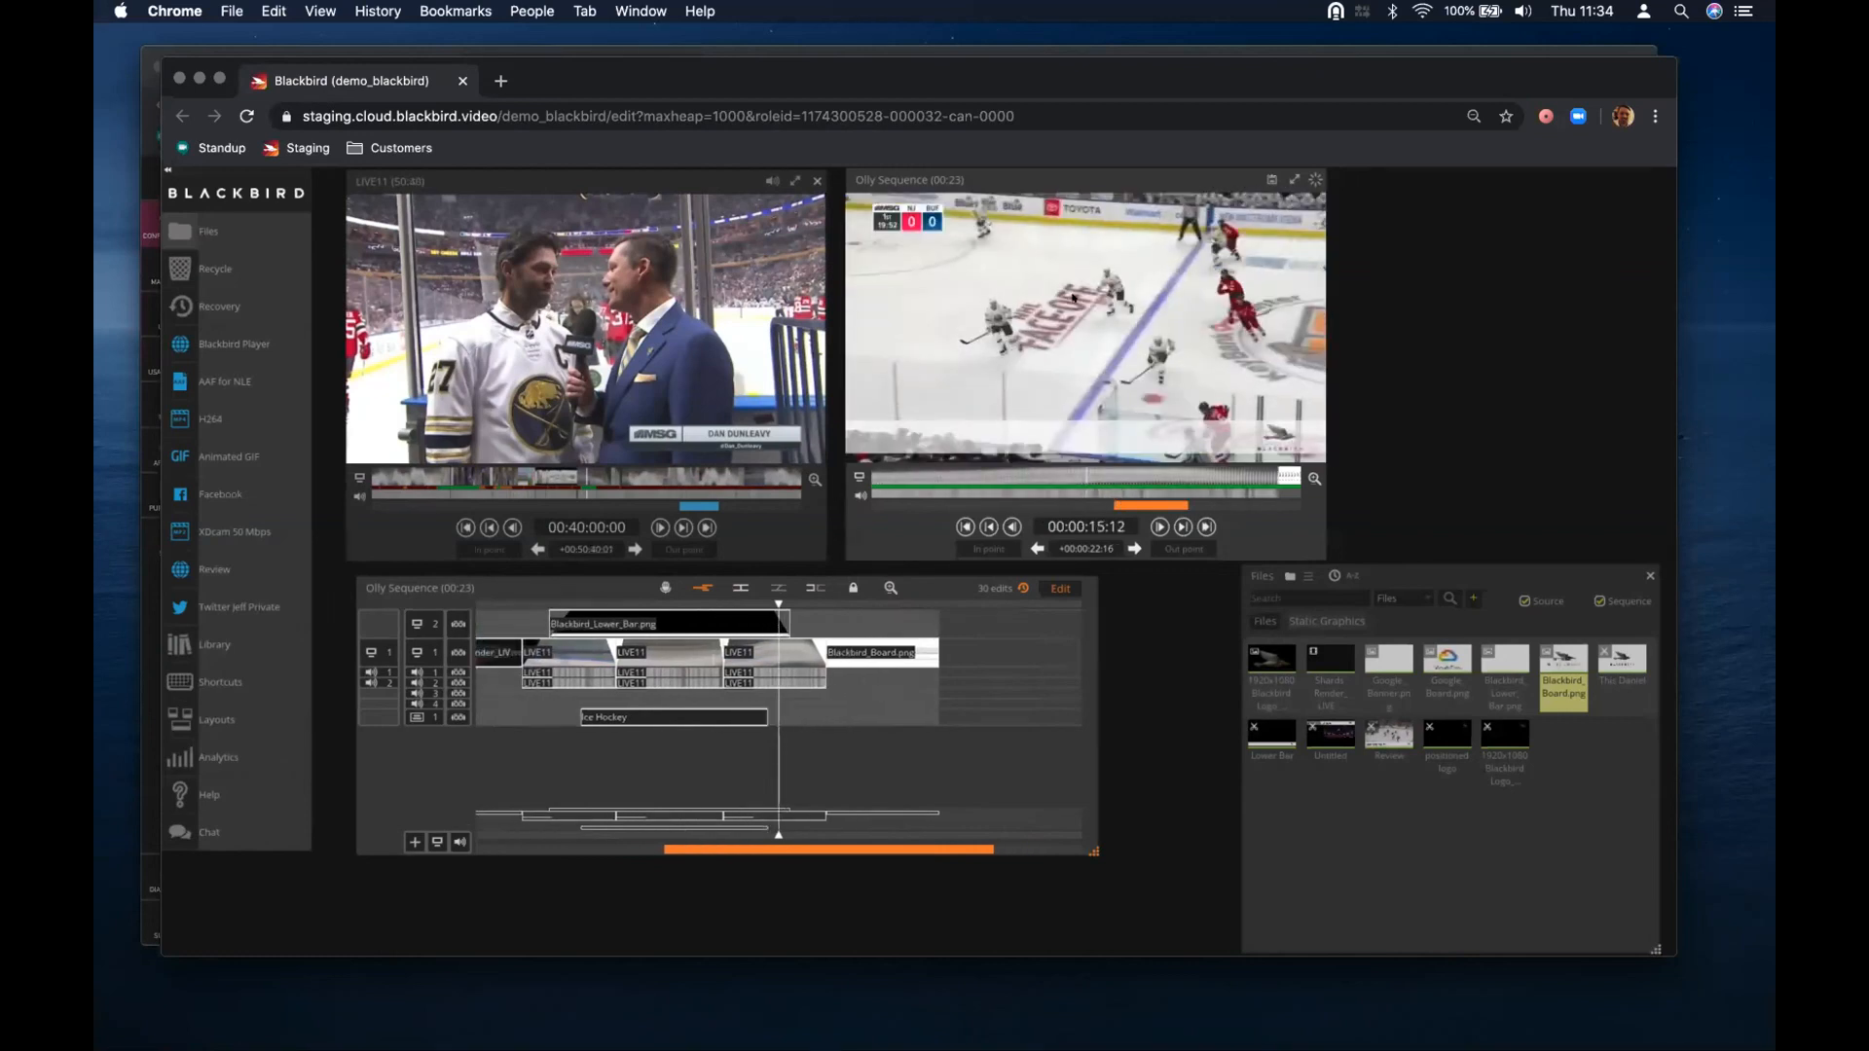
pyautogui.press('v')
pyautogui.moveTo(771, 183); pyautogui.dragTo(1427, 183)
pyautogui.moveTo(767, 849); pyautogui.dragTo(689, 846)
pyautogui.press('space')
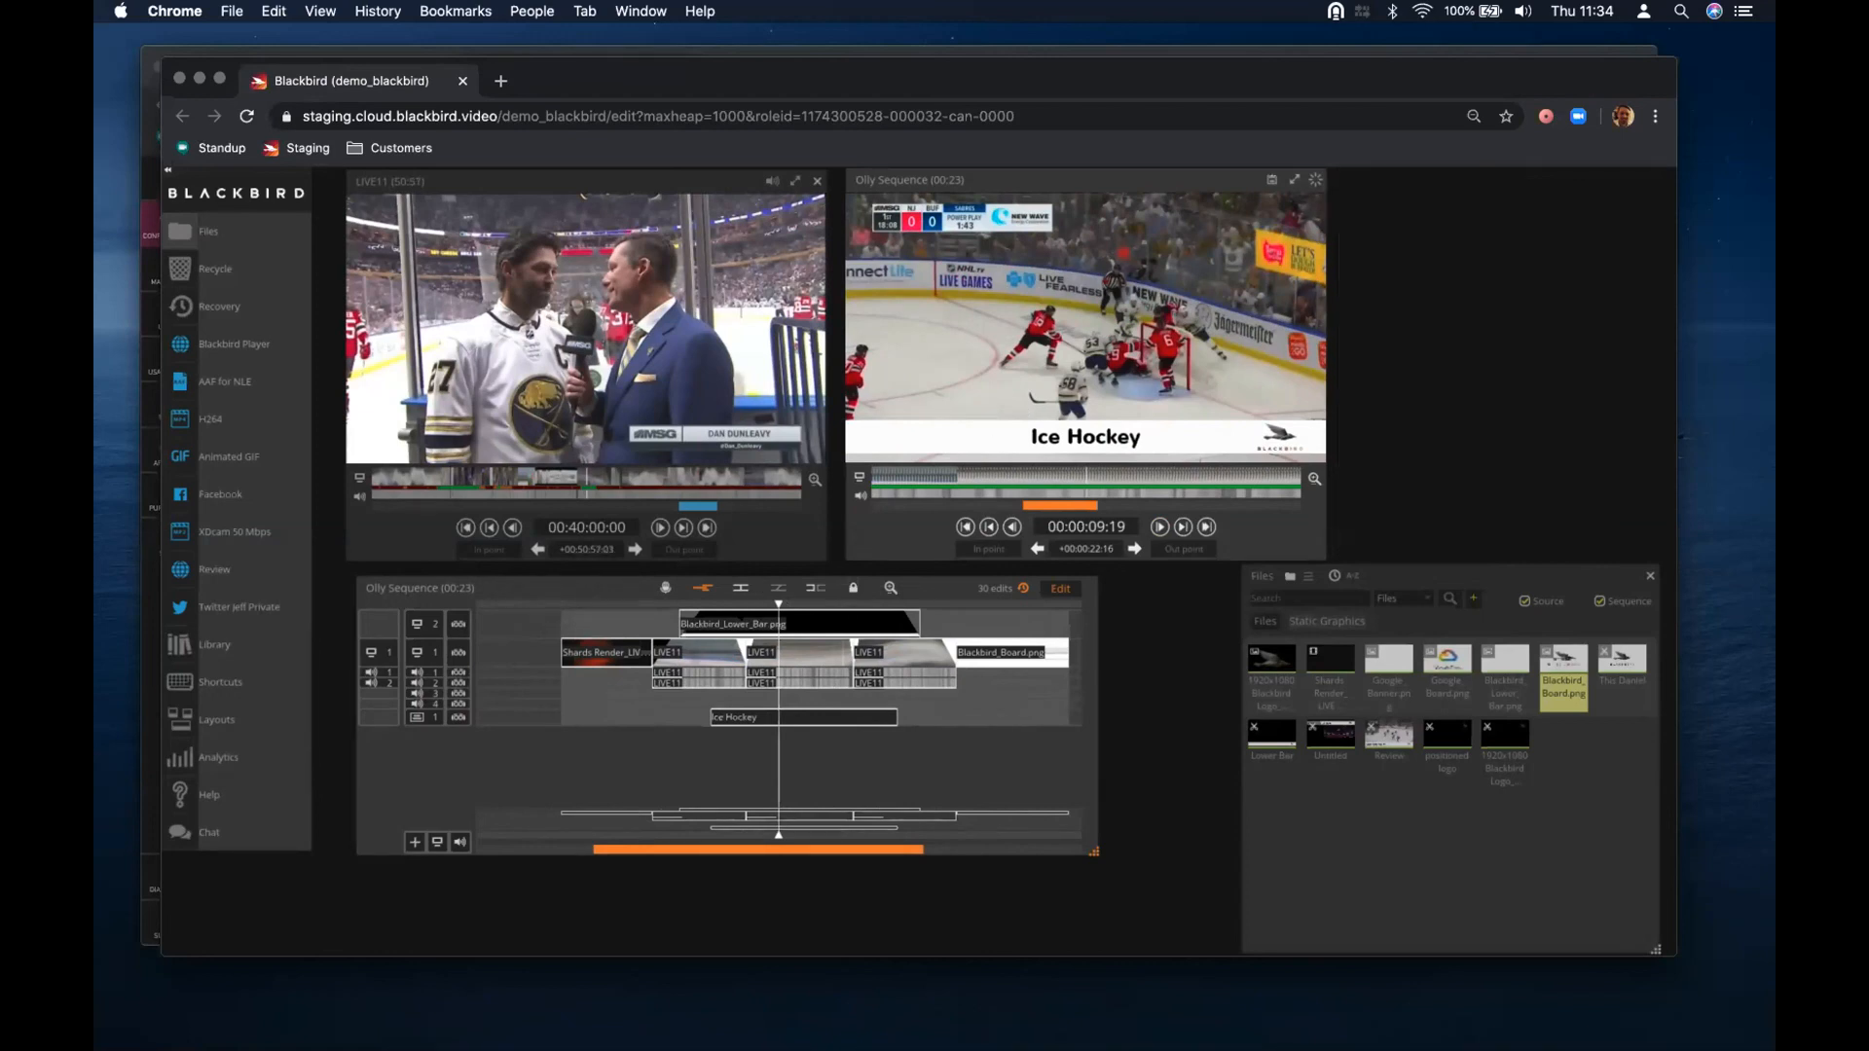
# Add a Pan & Zoom to the Blackbird_Board.png clip that starts slightly enlarged and zooms in further by the clip's end
pyautogui.moveTo(853, 601); pyautogui.dragTo(978, 596)
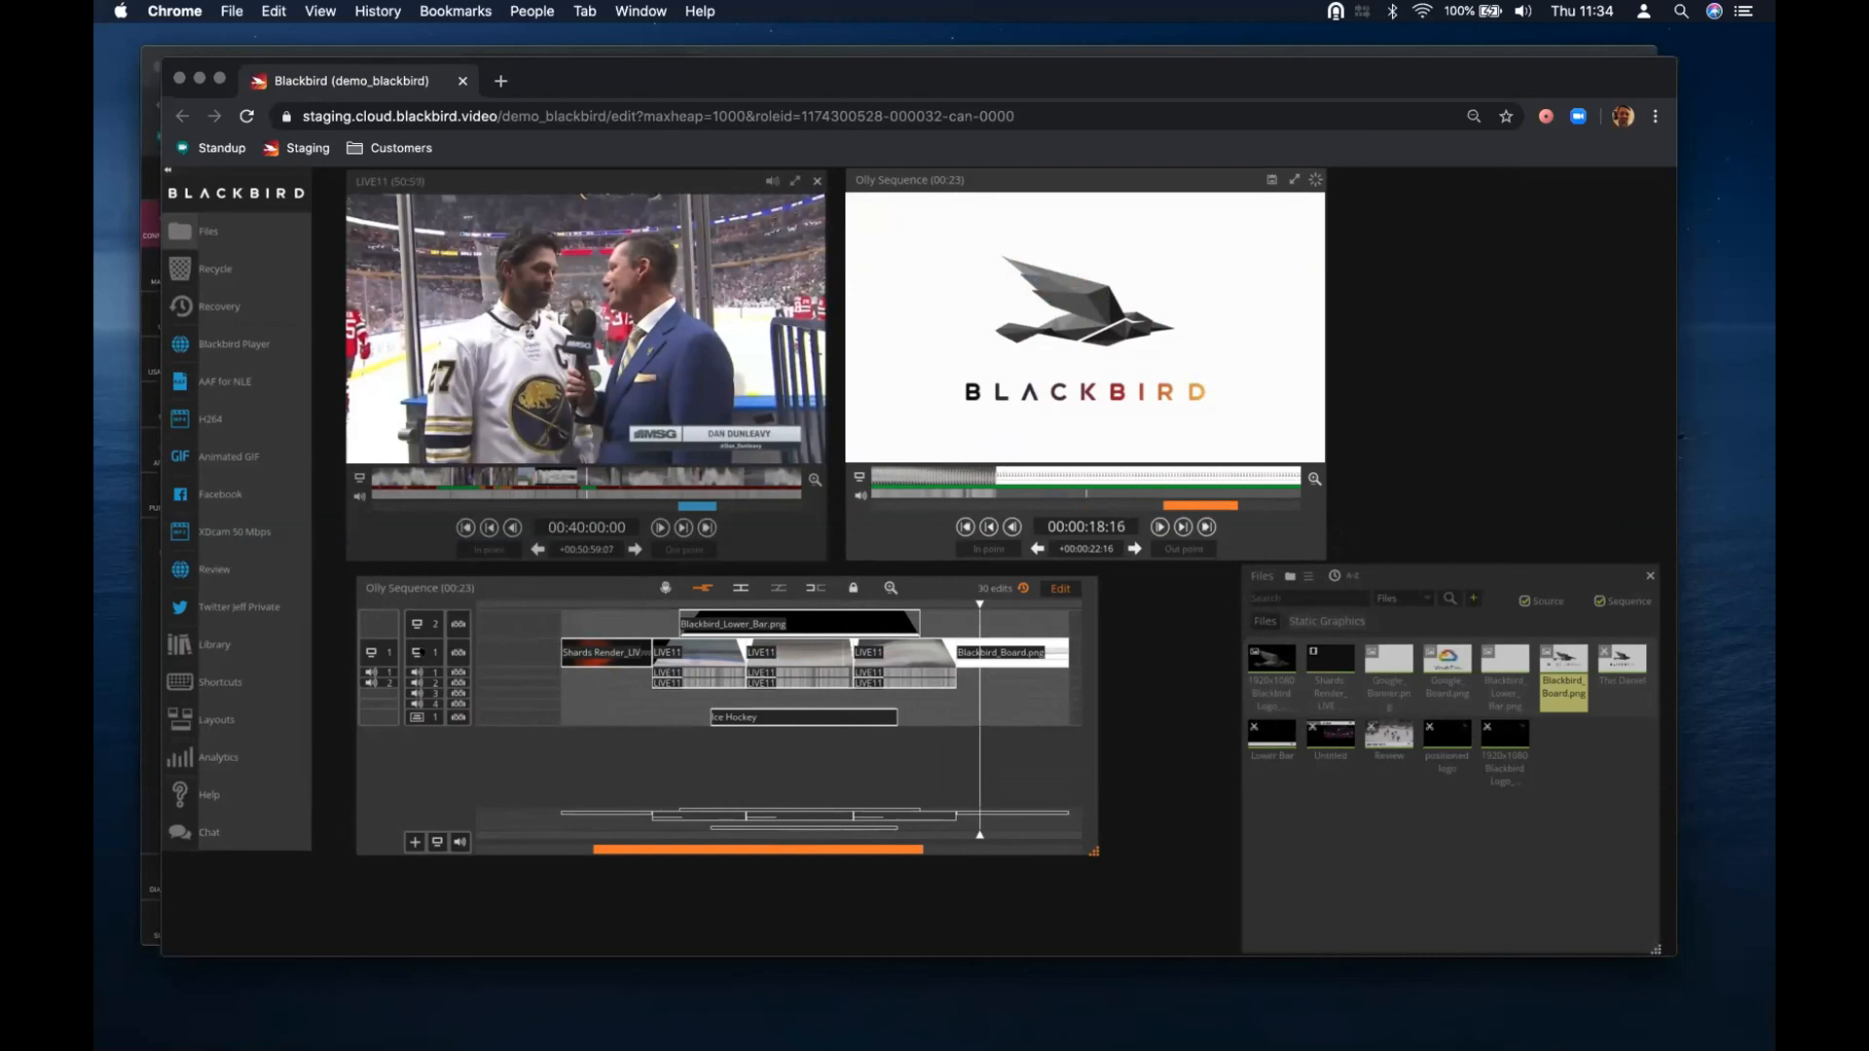
pyautogui.click(416, 652)
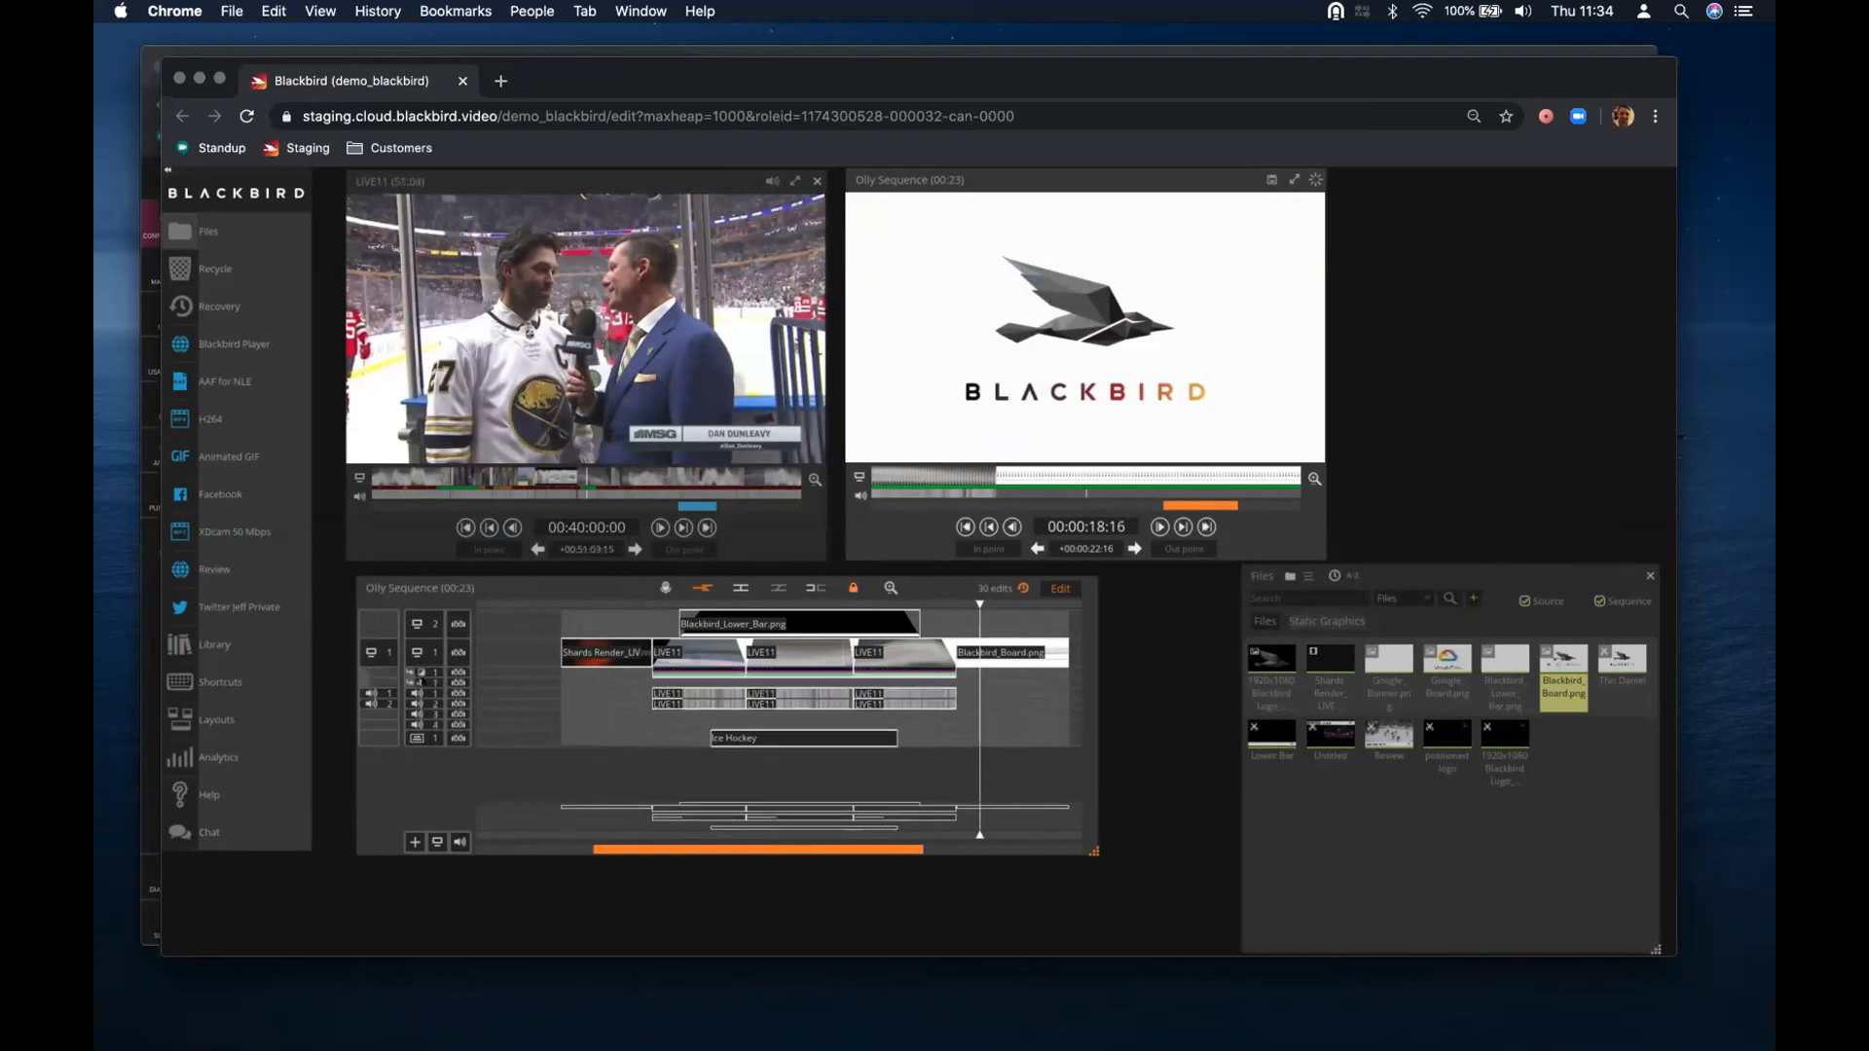
pyautogui.click(422, 683)
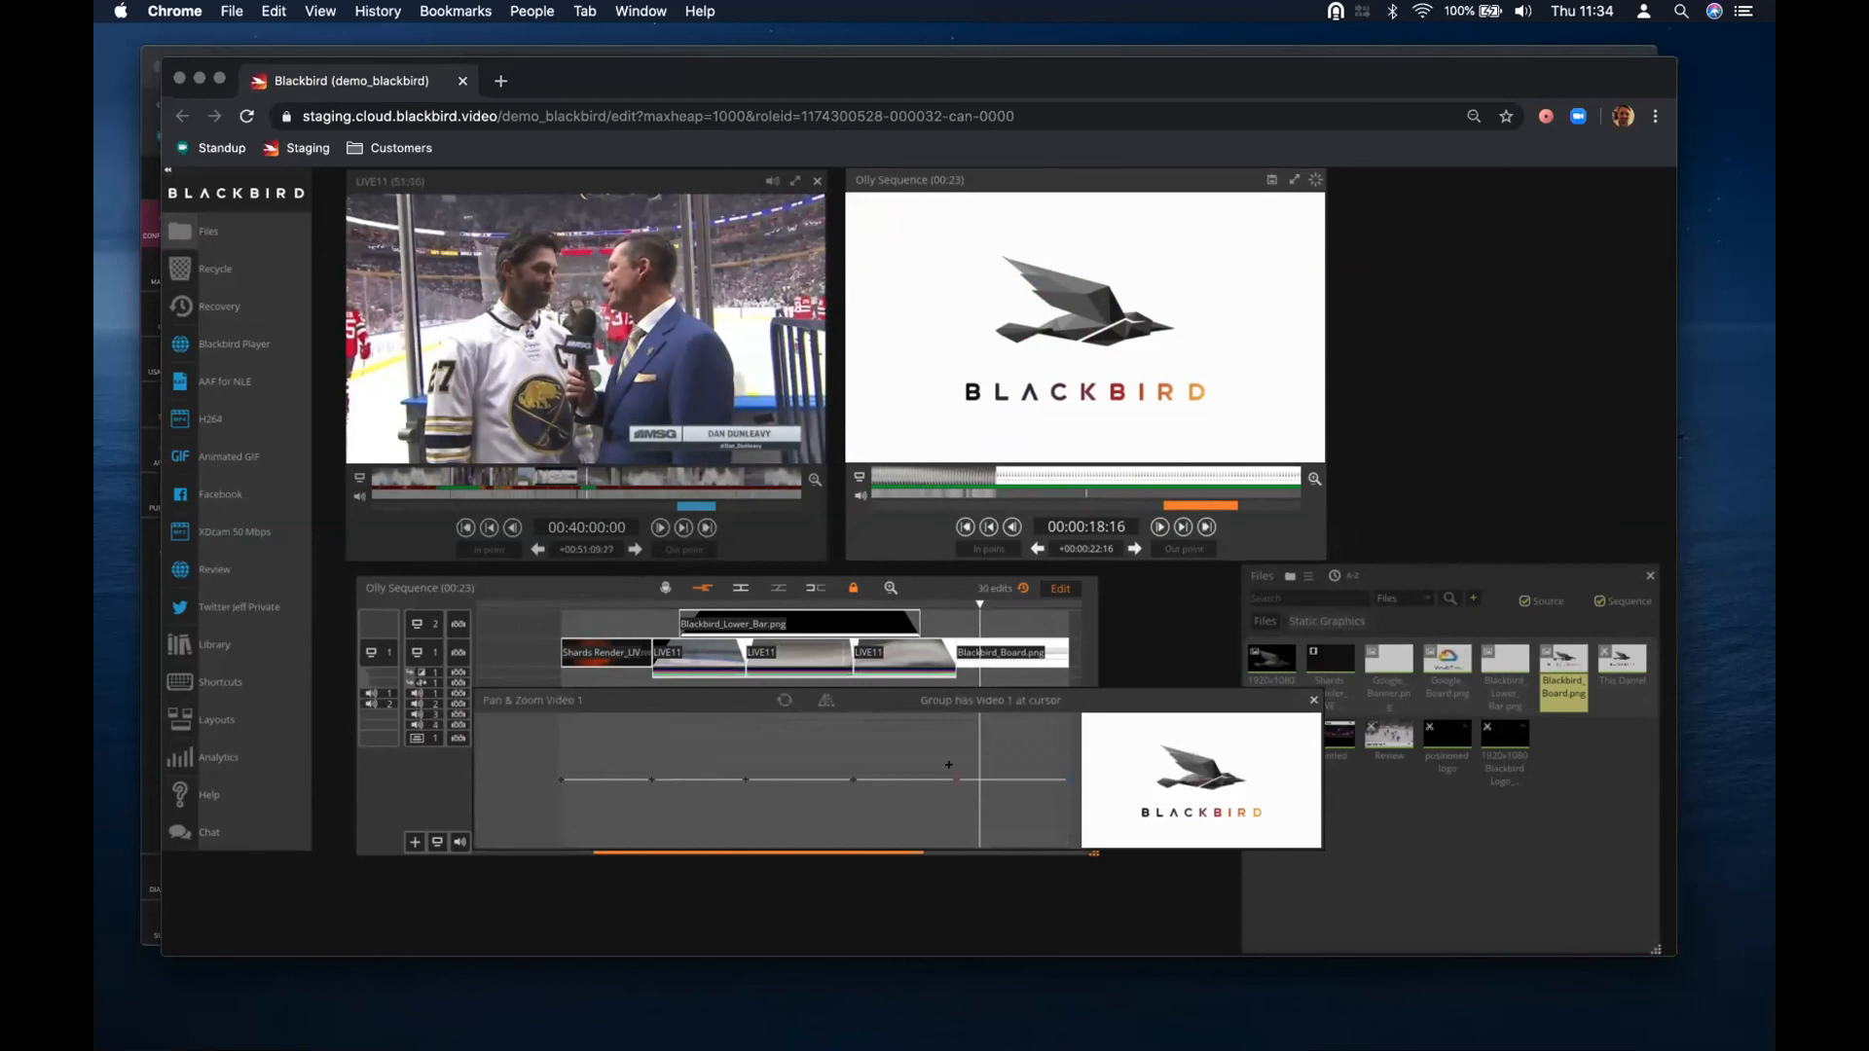
pyautogui.click(949, 766)
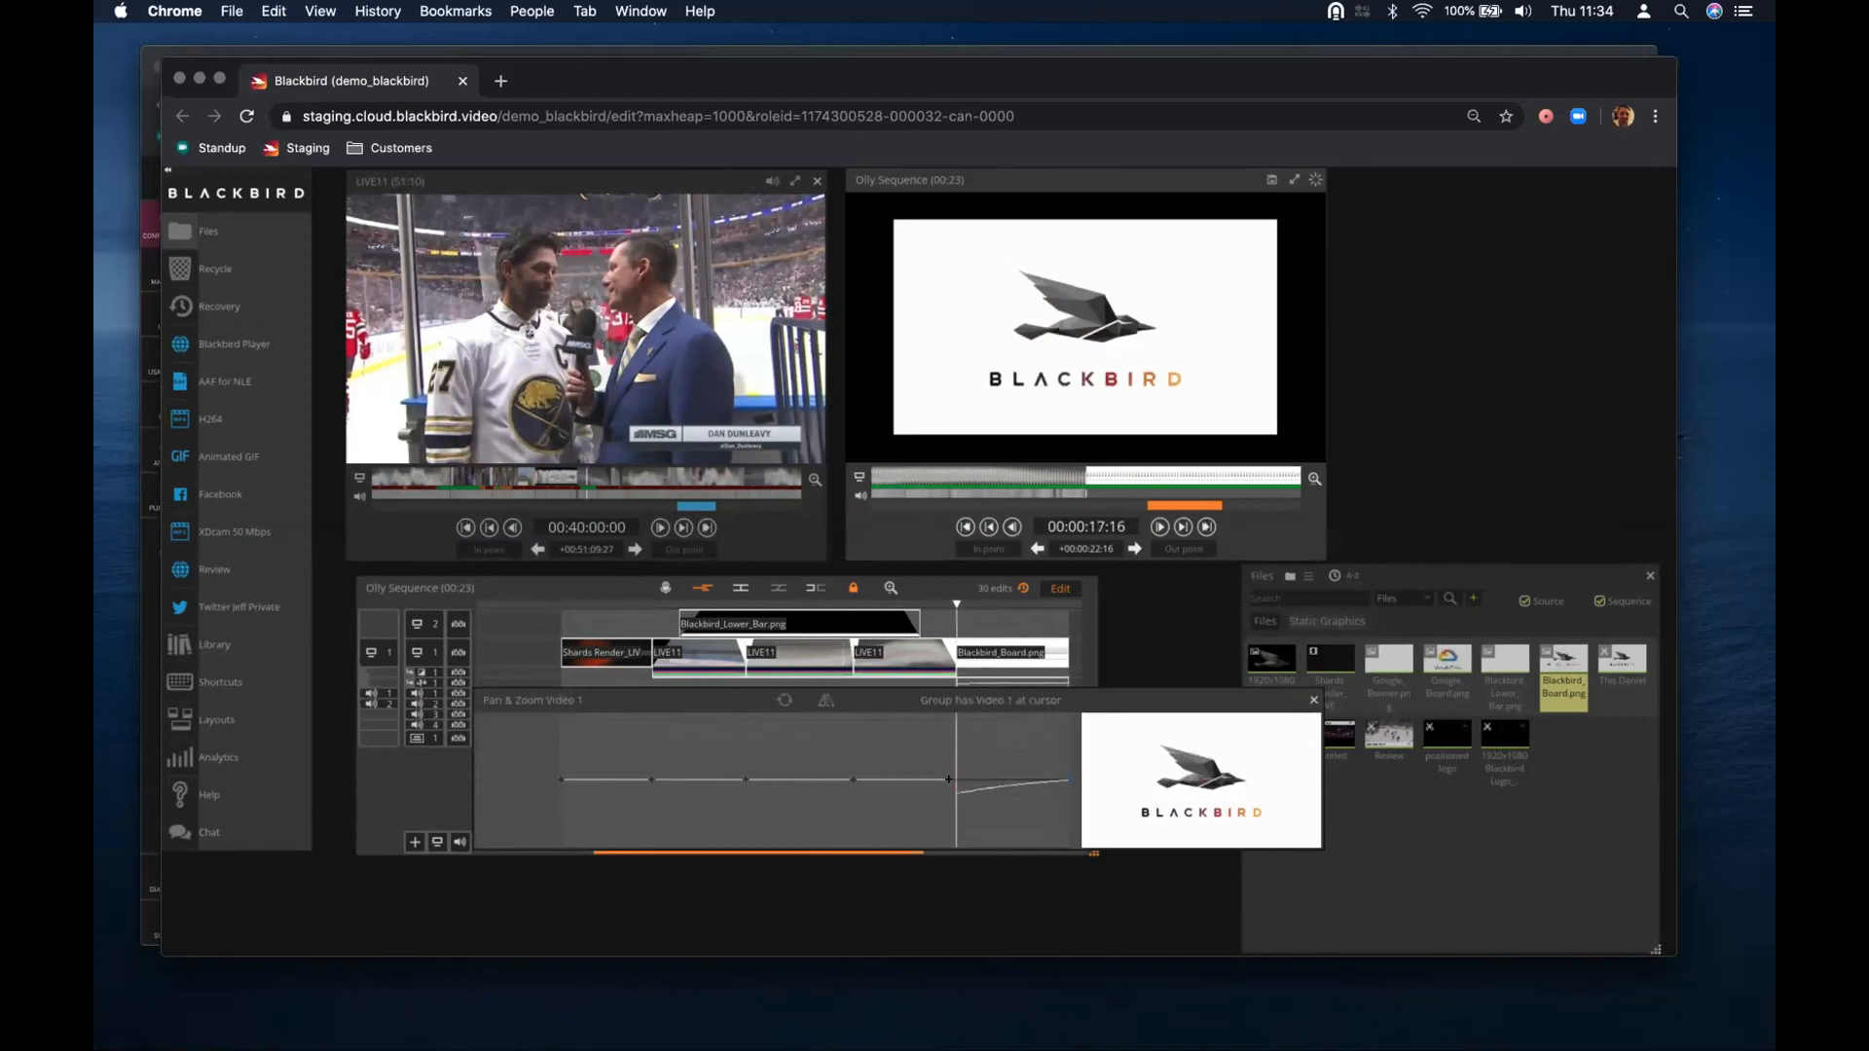
pyautogui.scroll(5, 950, 764)
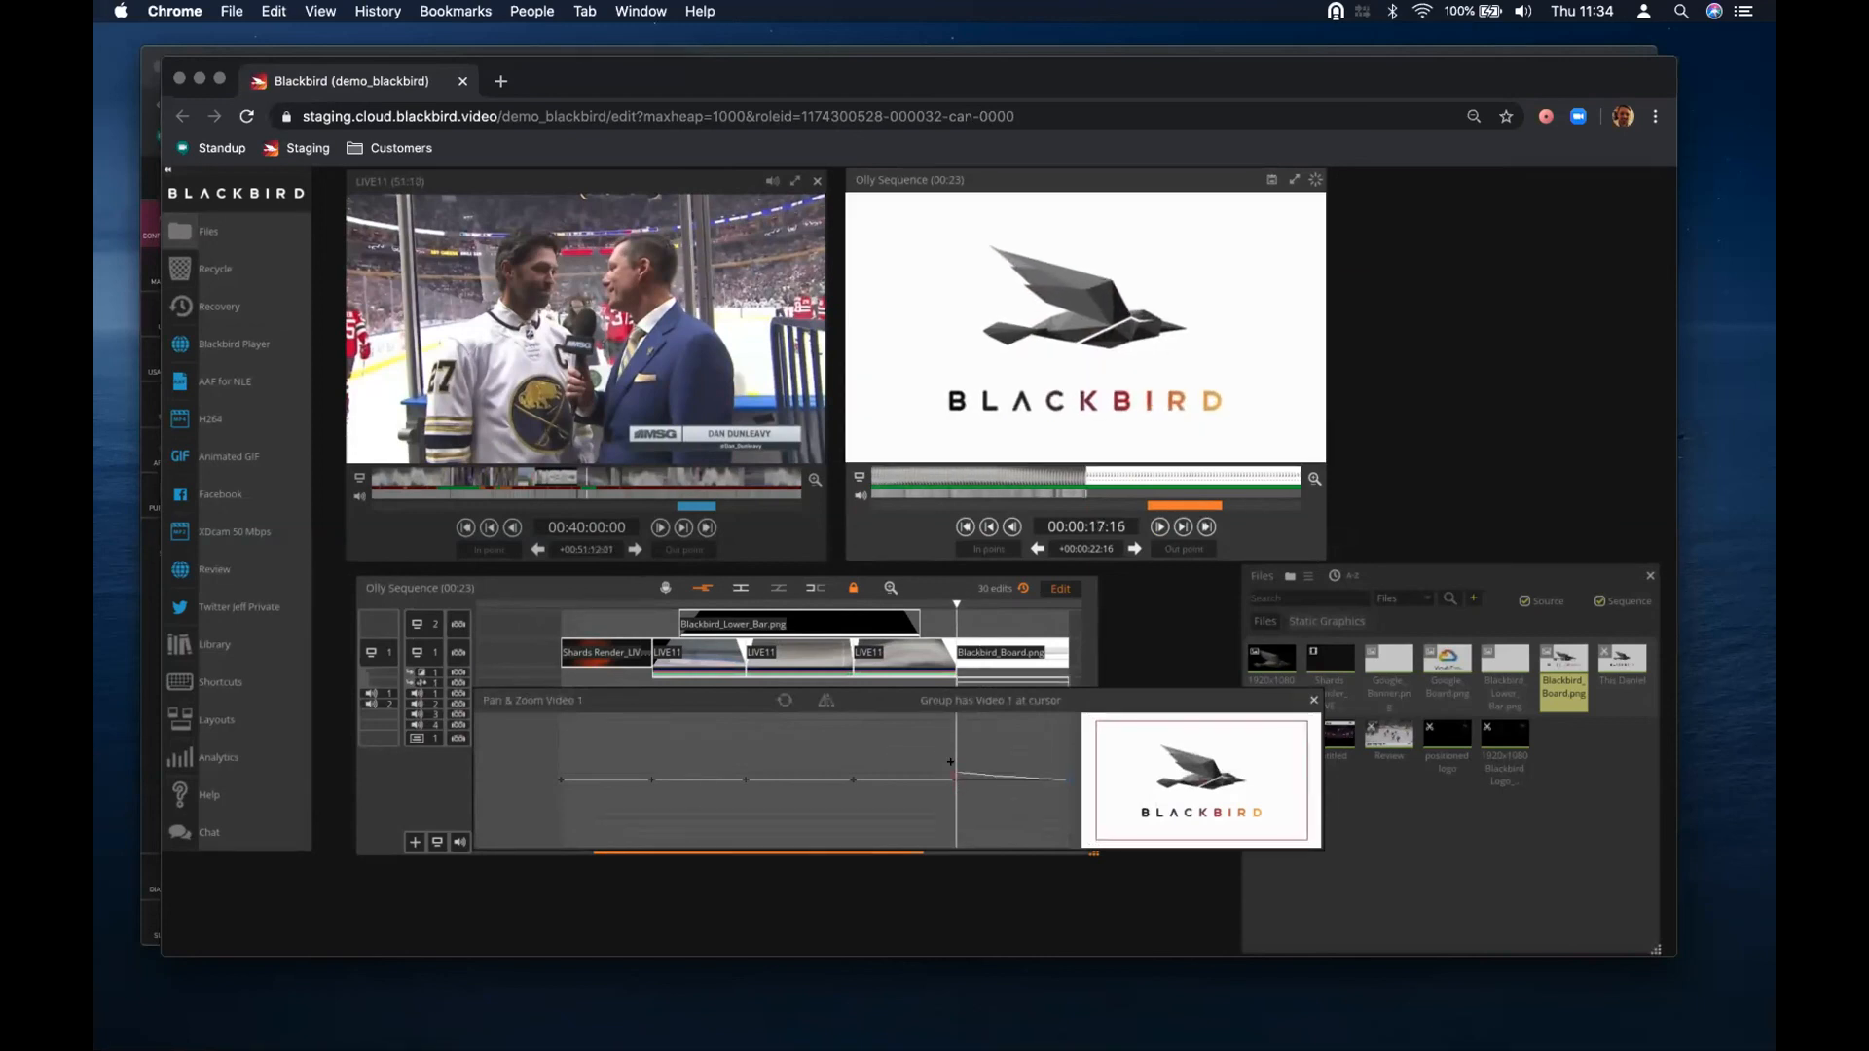
pyautogui.scroll(-1, 951, 764)
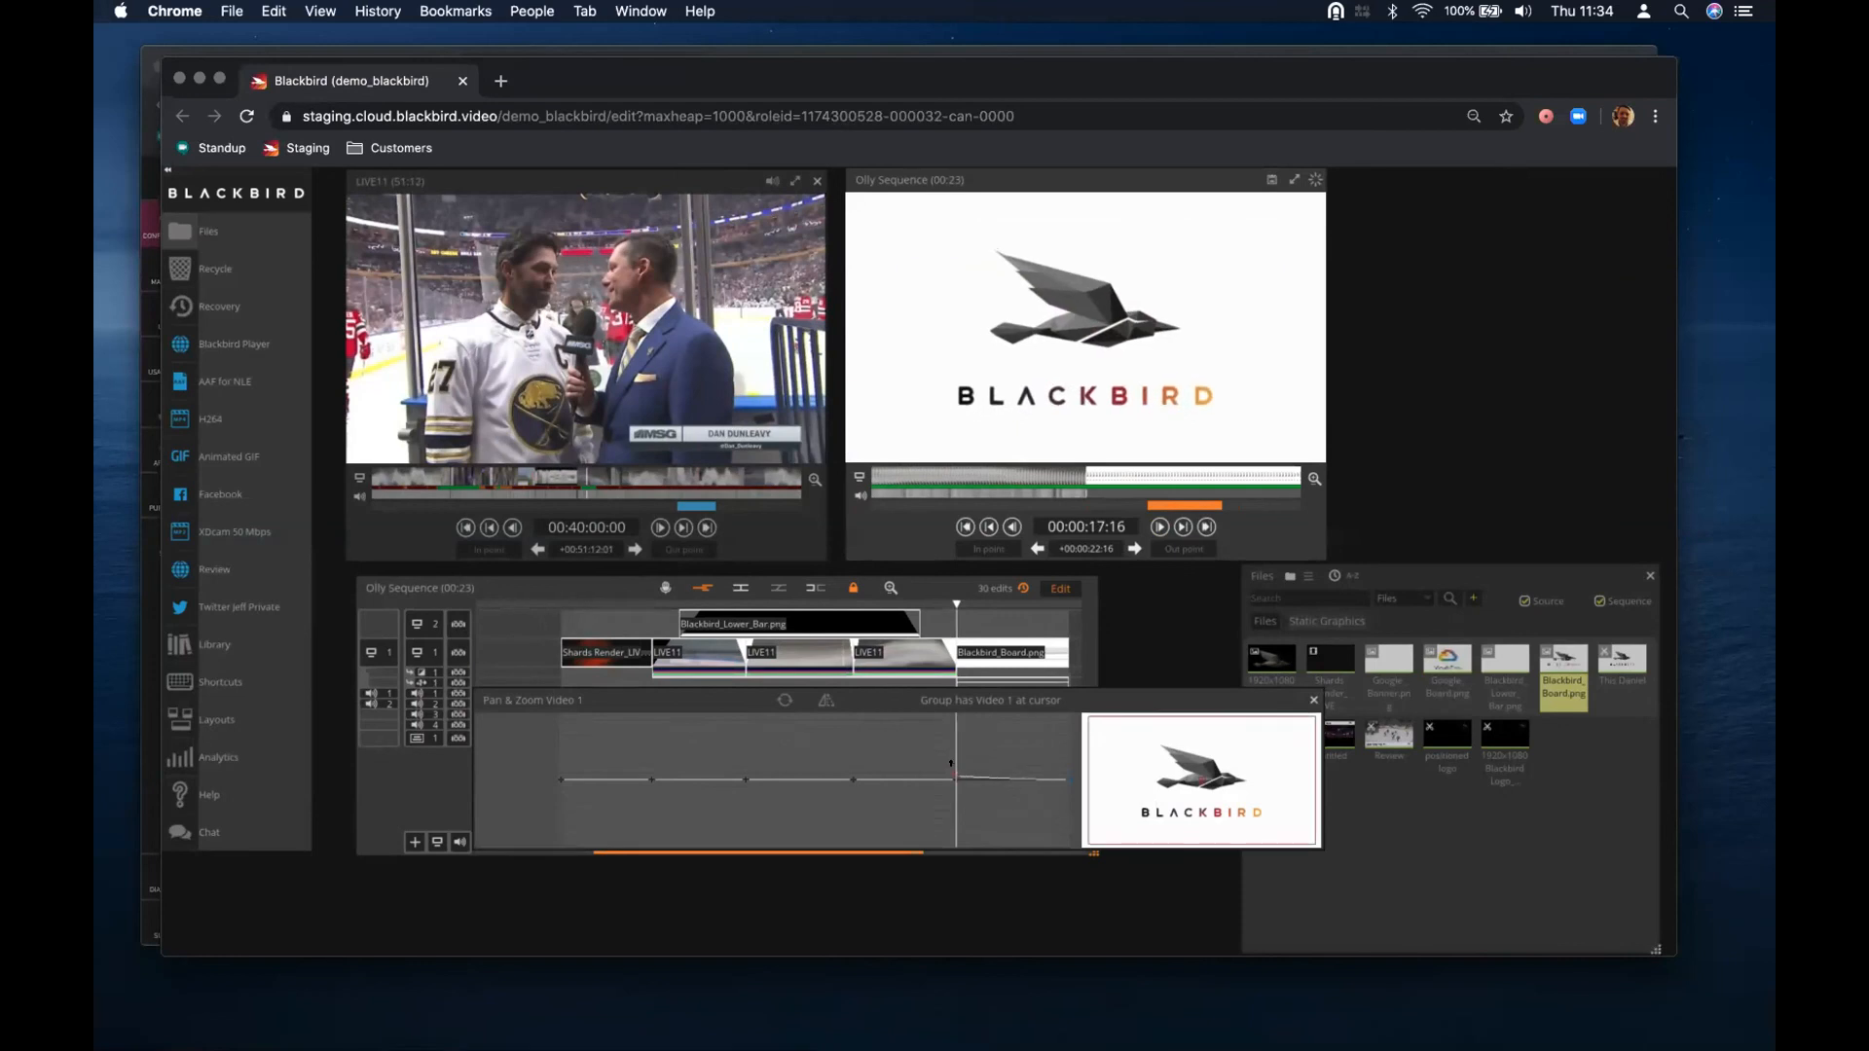
pyautogui.click(1059, 765)
pyautogui.scroll(3, 1056, 759)
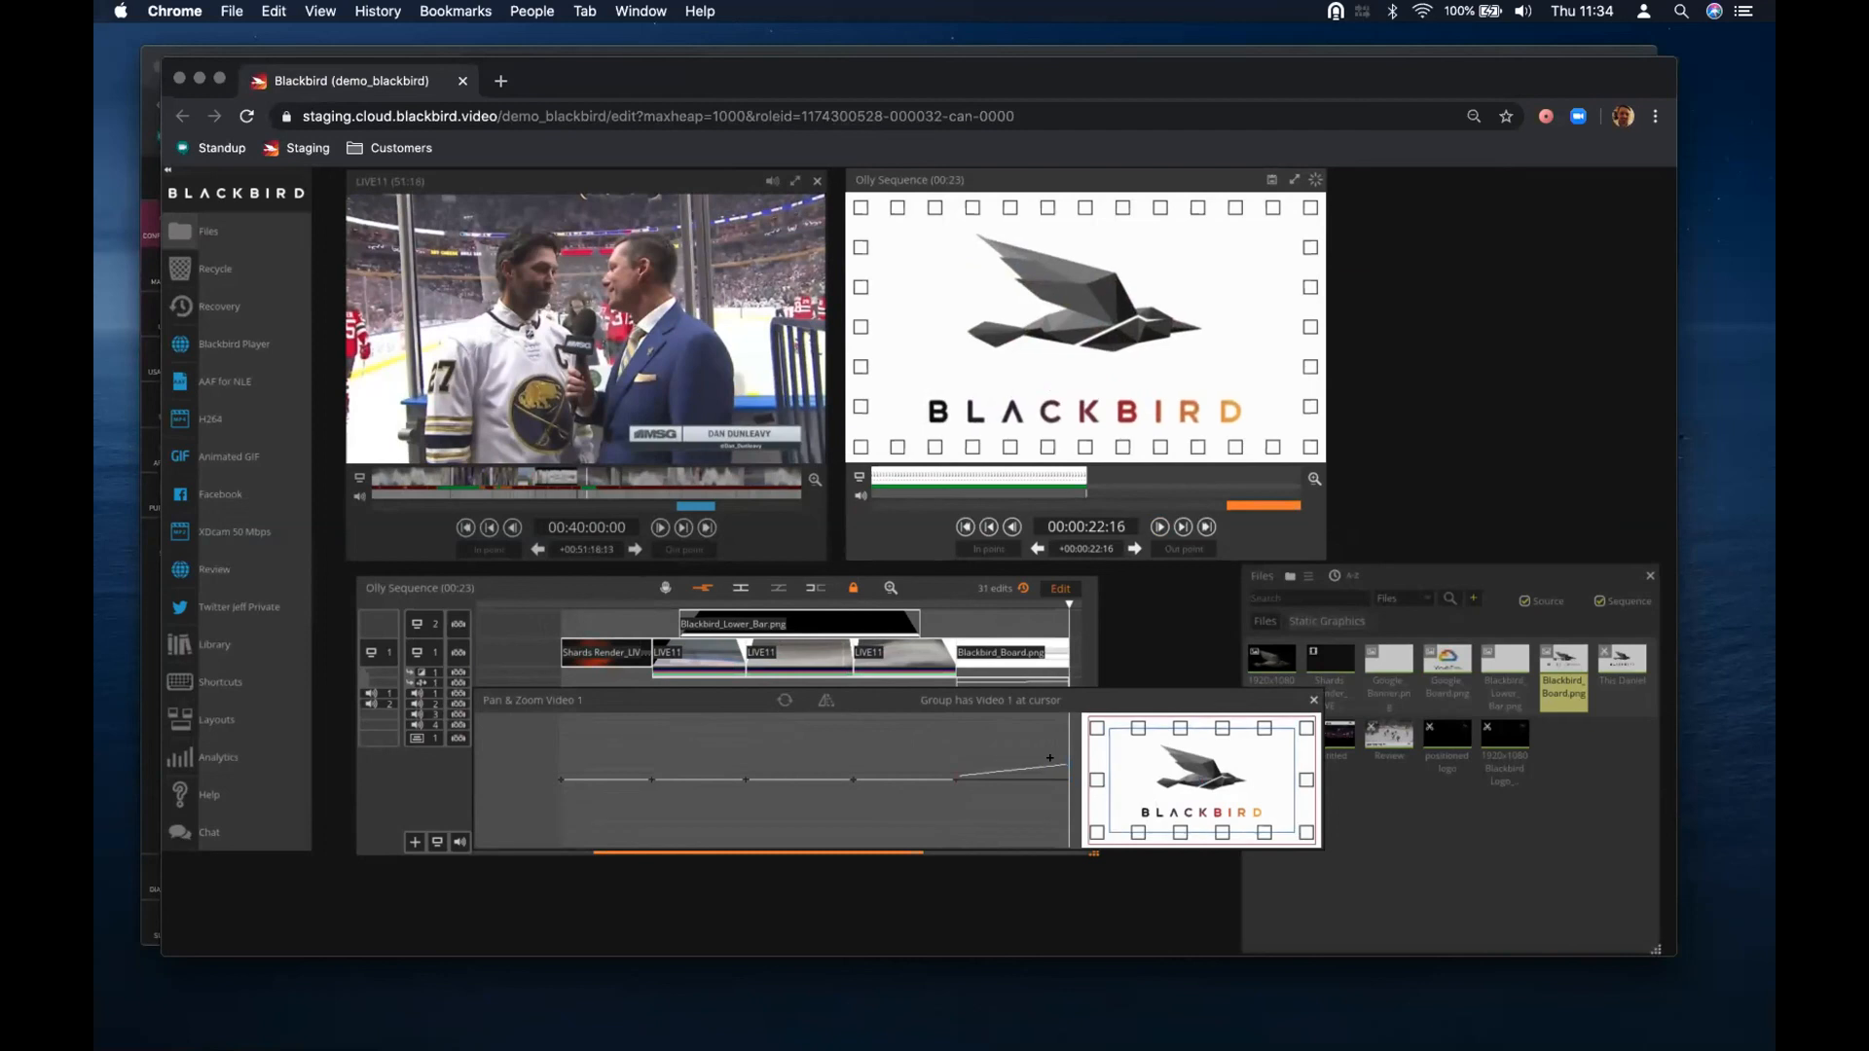
# Add a midway point to the end board's zoom curve so it grows slowly first and faster towards the end, and close Pan & Zoom
pyautogui.click(1013, 762)
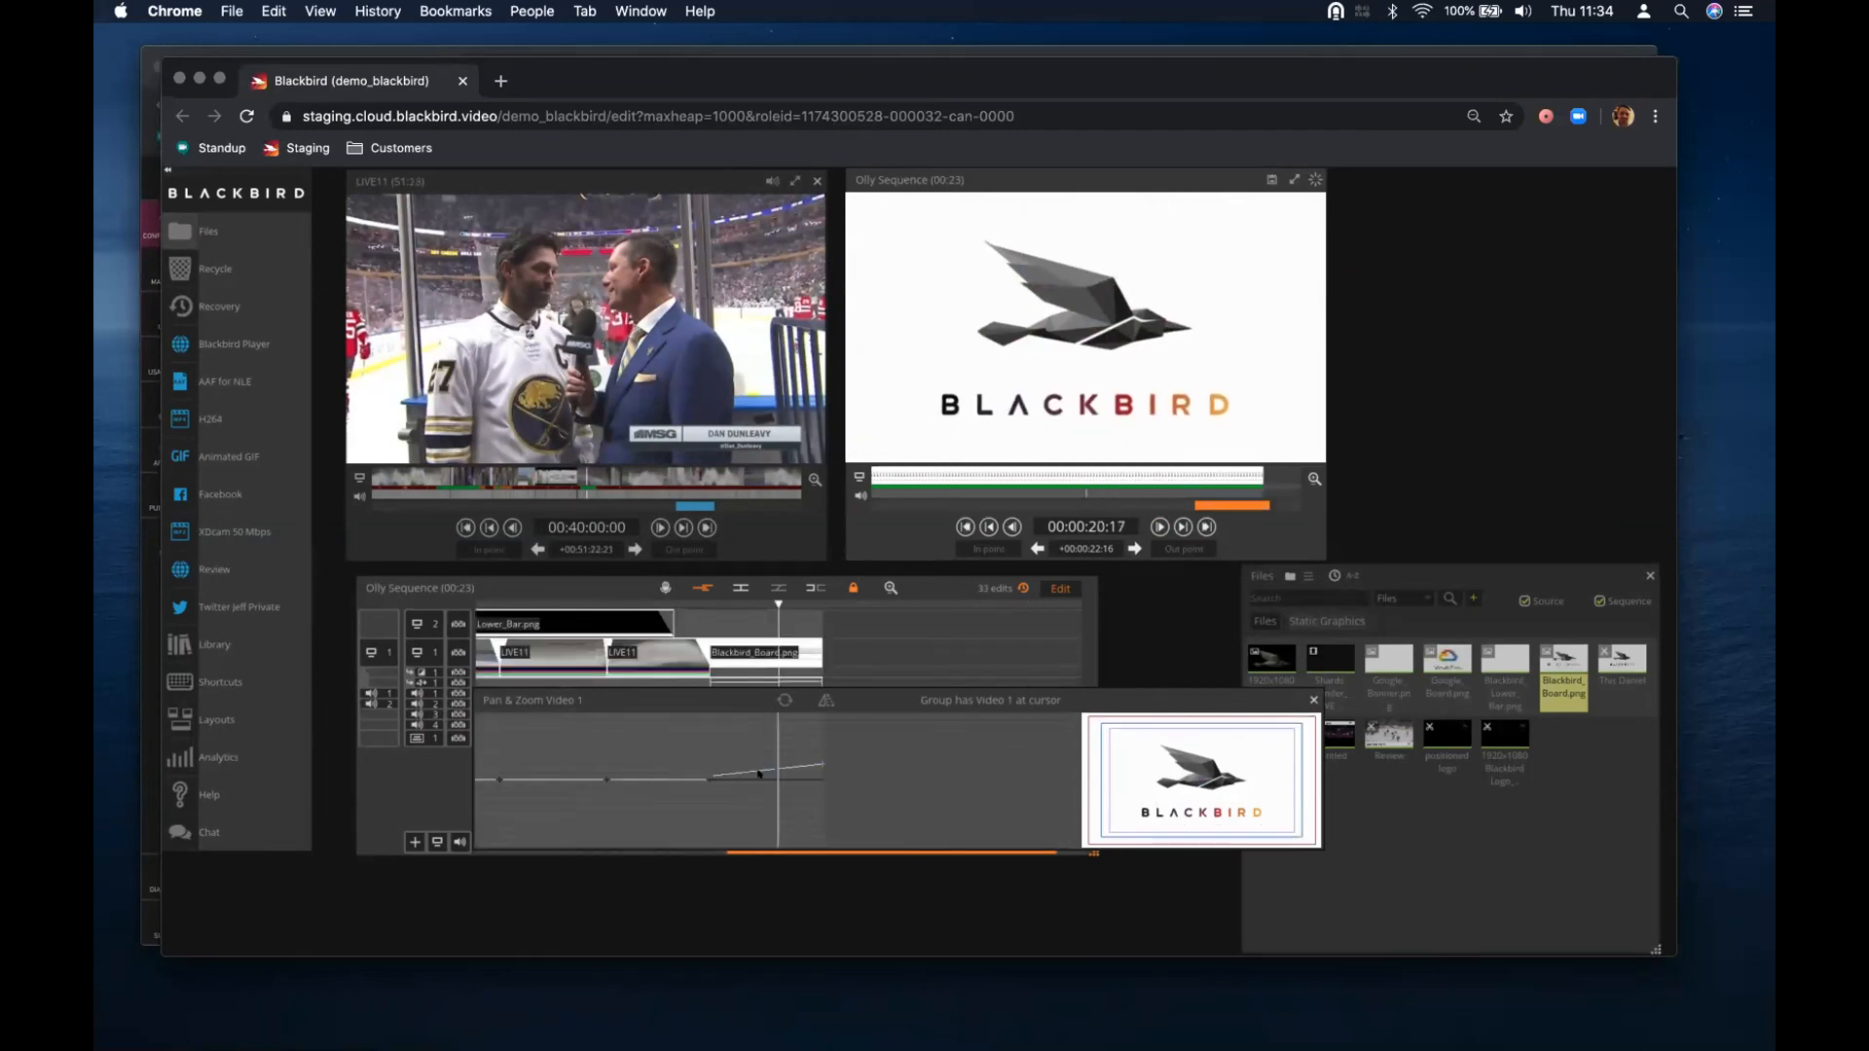
pyautogui.scroll(-3, 759, 762)
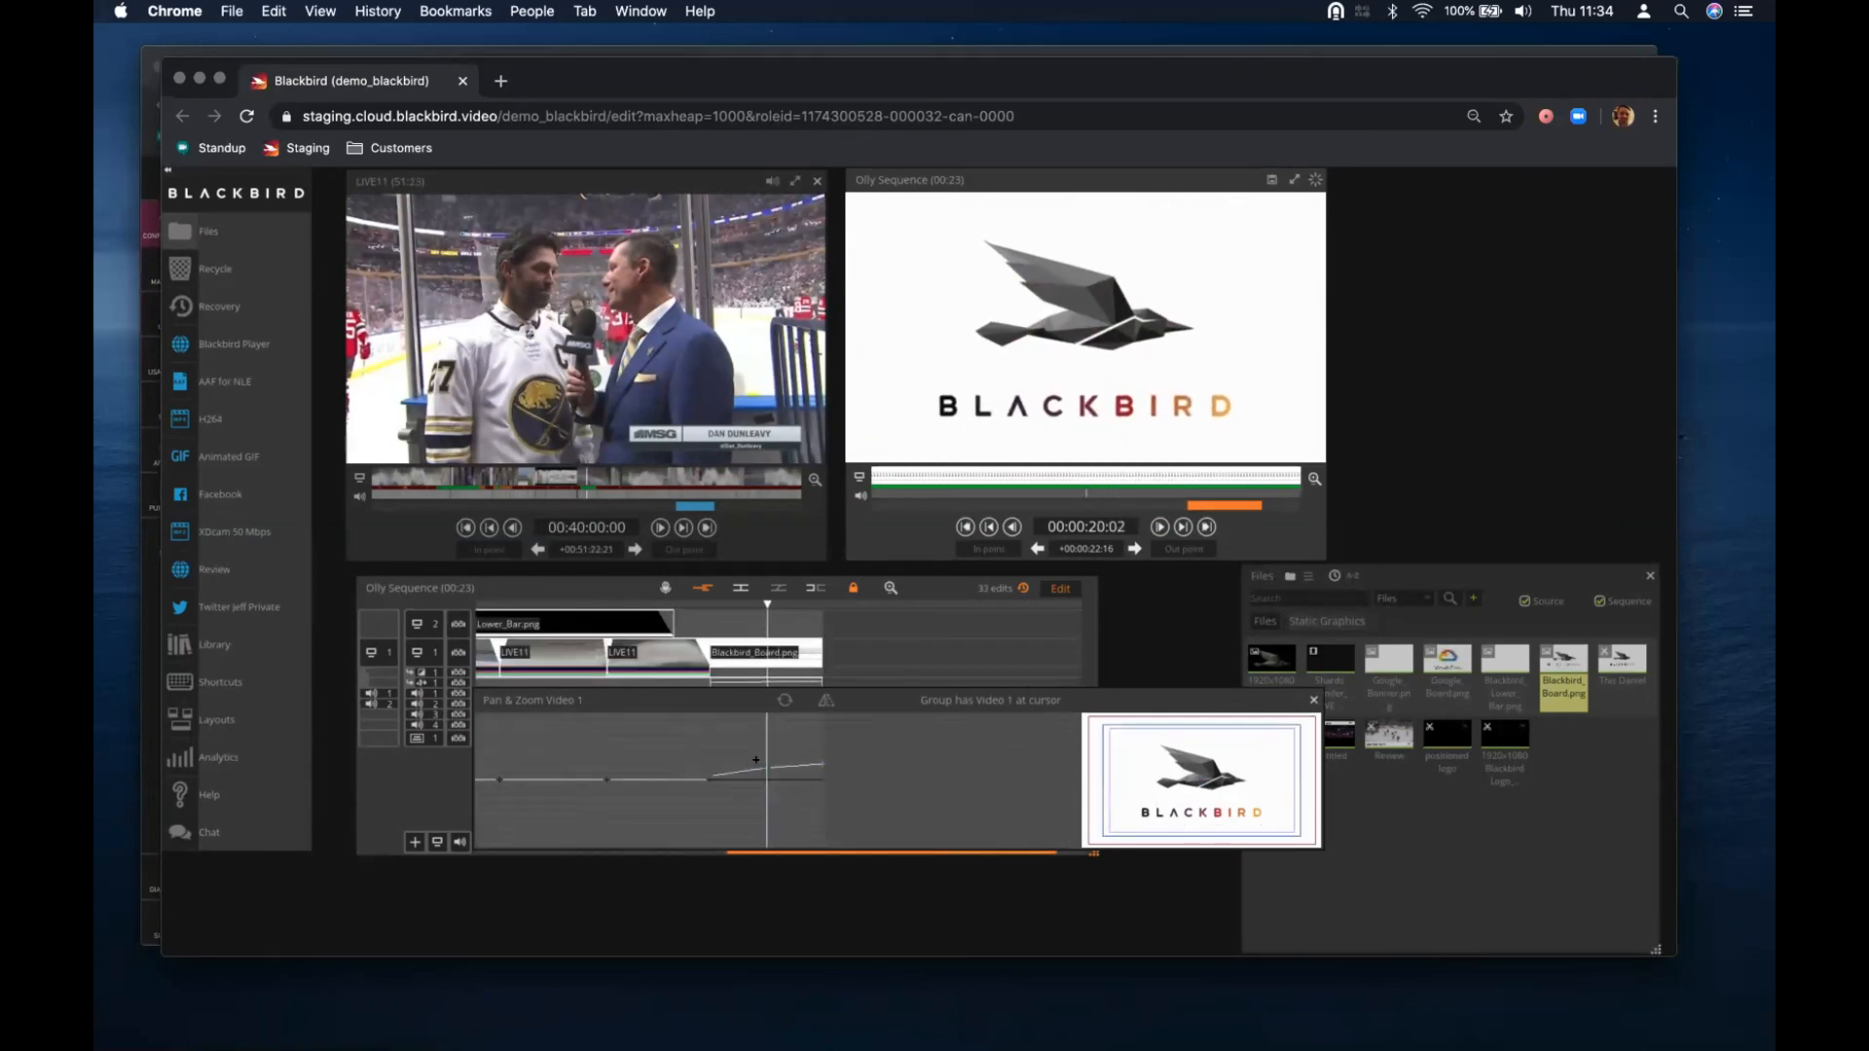
pyautogui.click(780, 764)
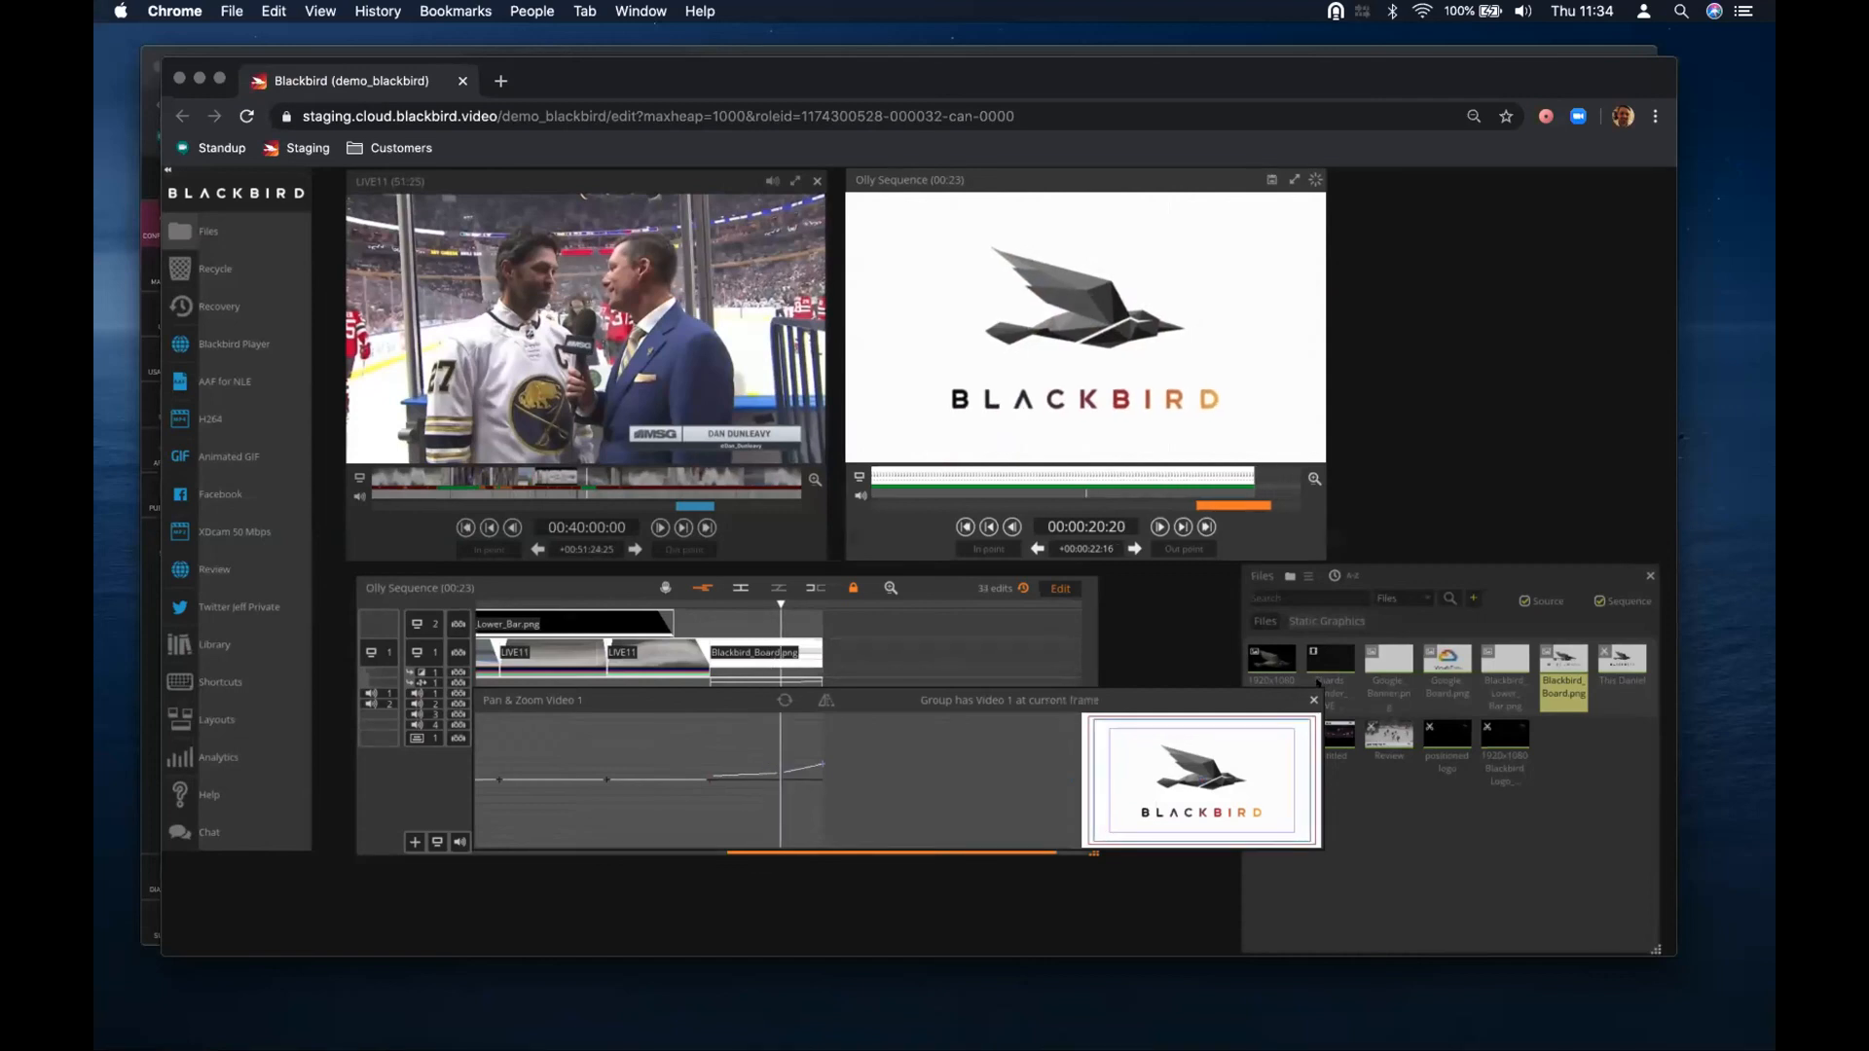
pyautogui.click(981, 600)
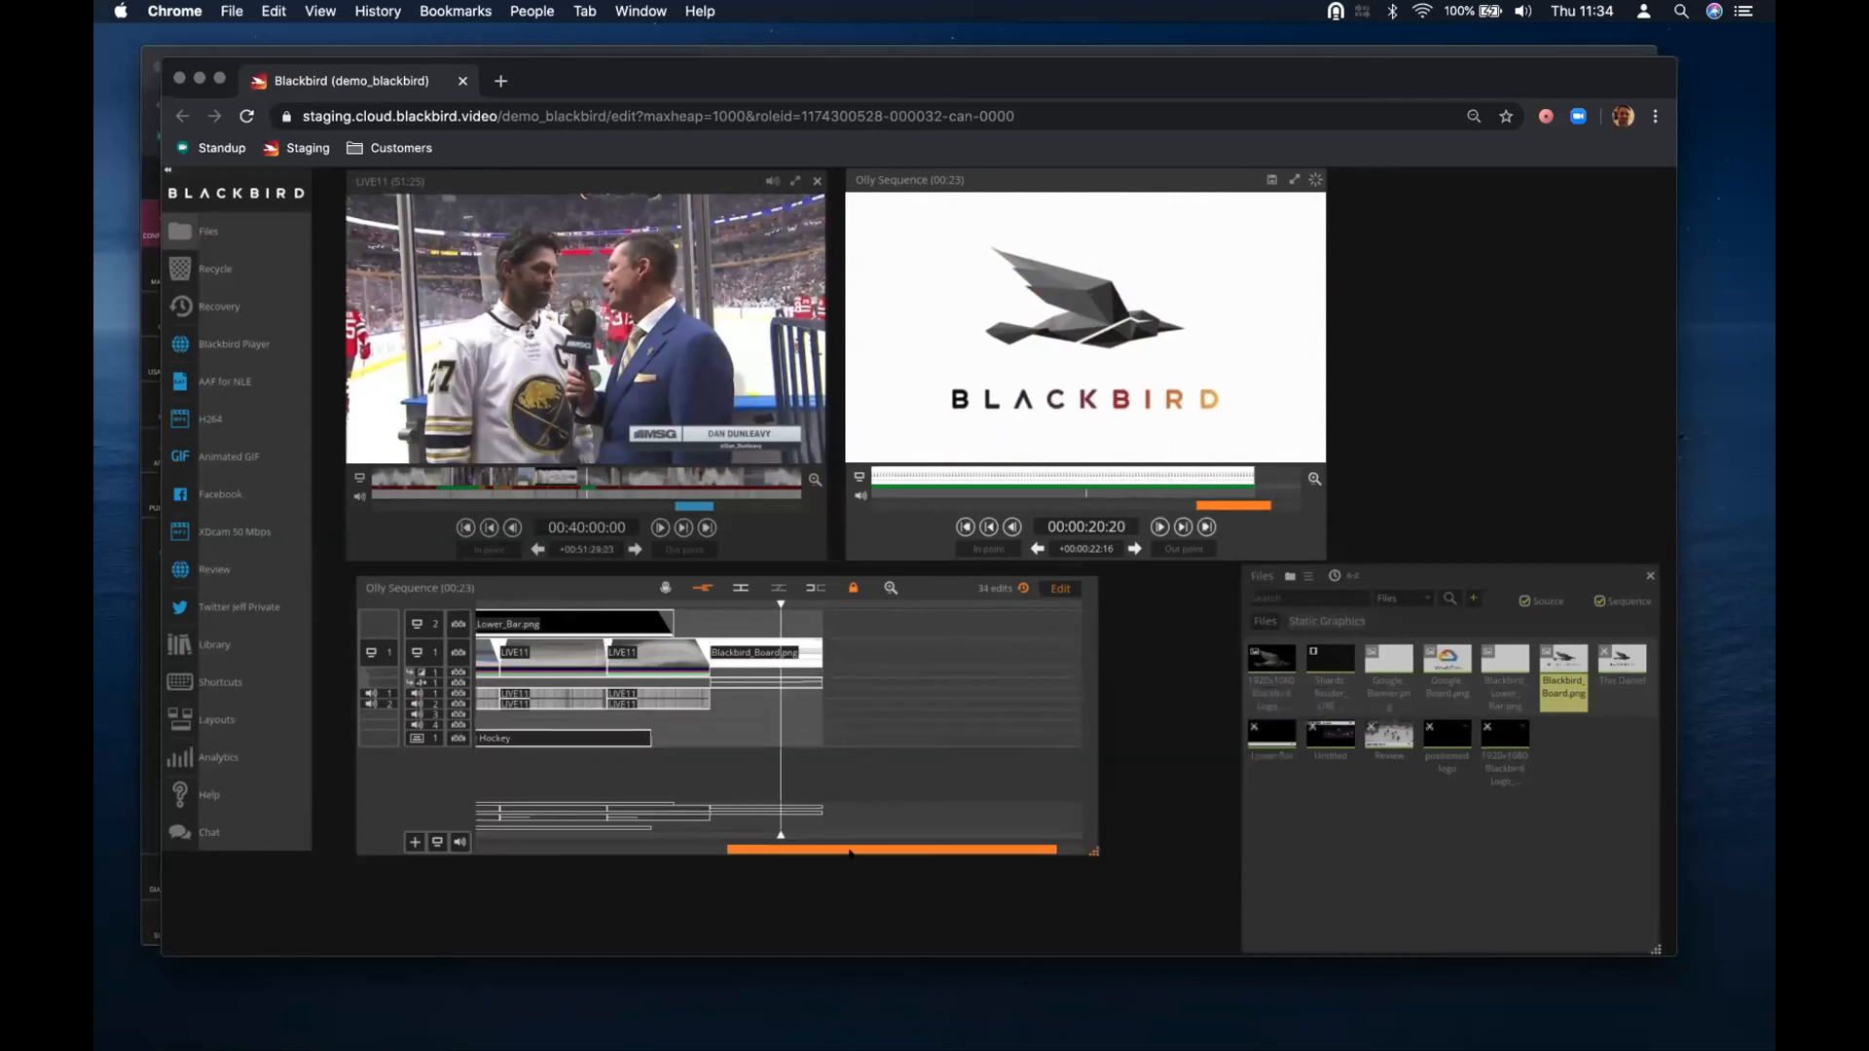
# Play the transition from the last hockey clip through the zooming end board, and return to the middle of the sequence
pyautogui.moveTo(850, 850); pyautogui.dragTo(800, 850)
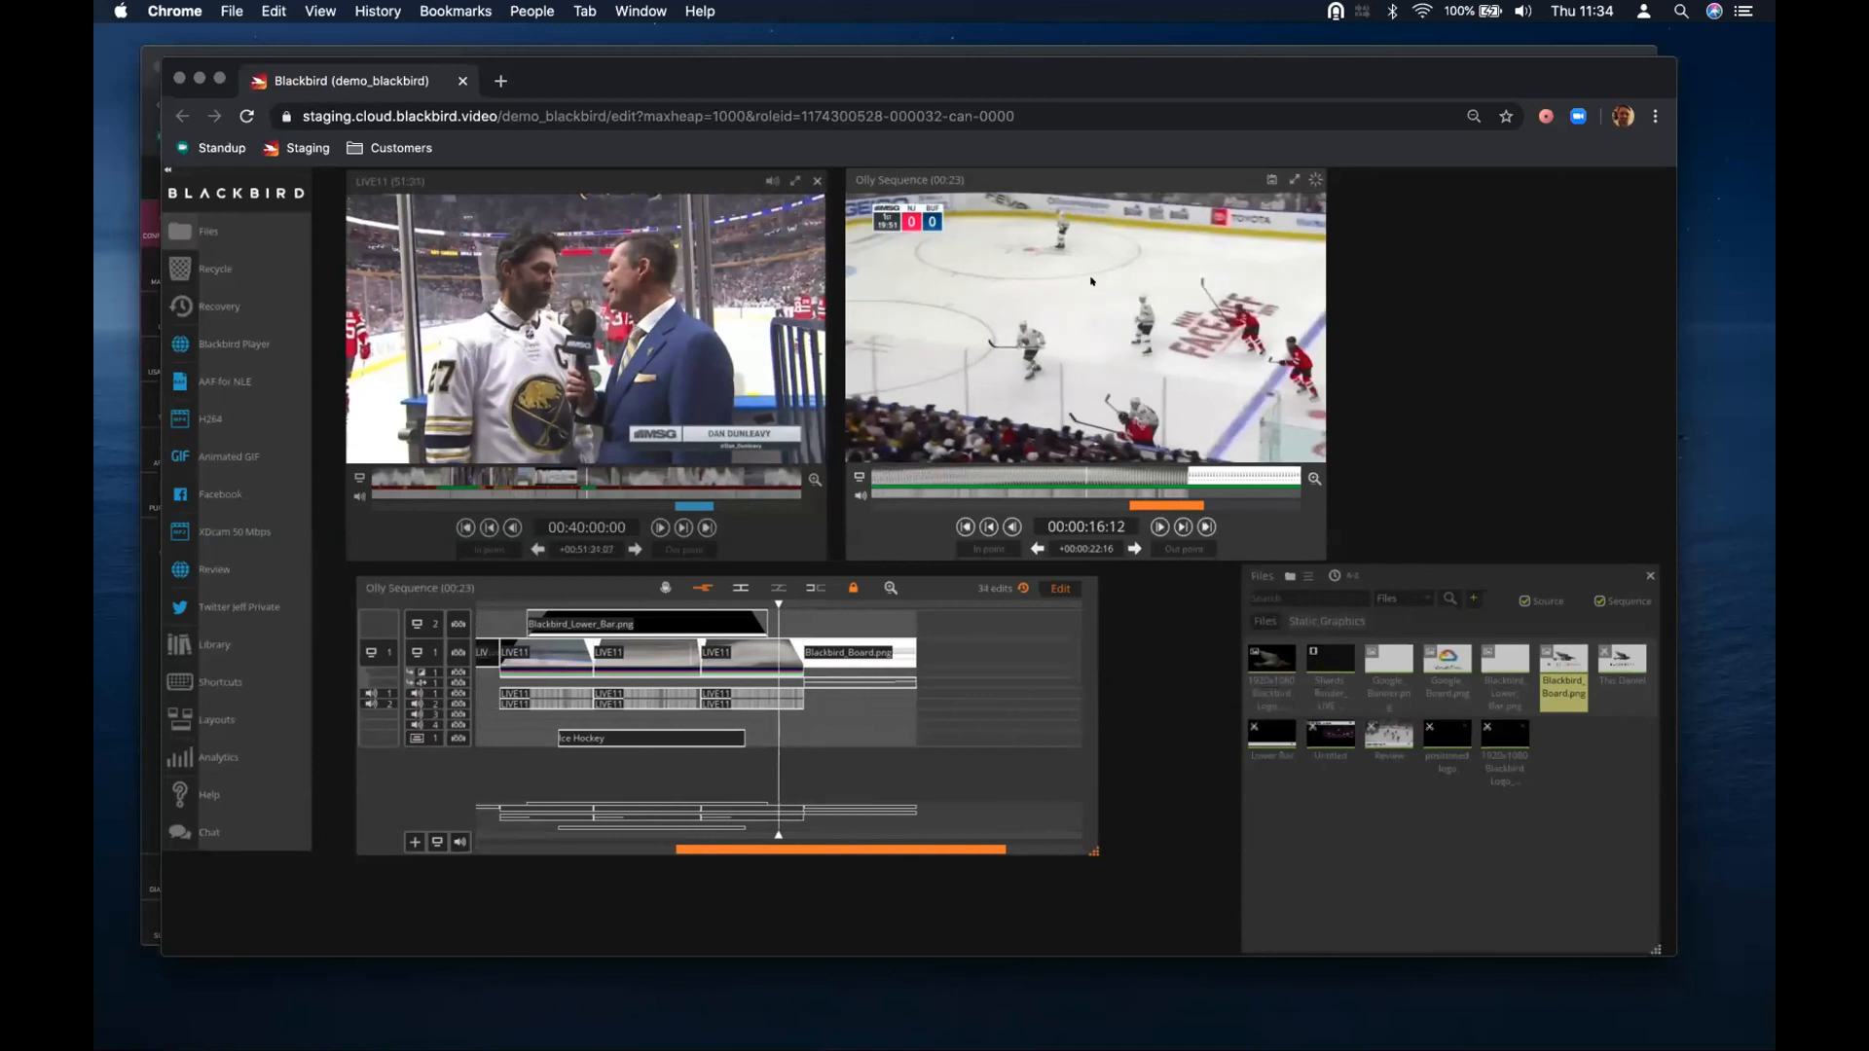
pyautogui.press('space')
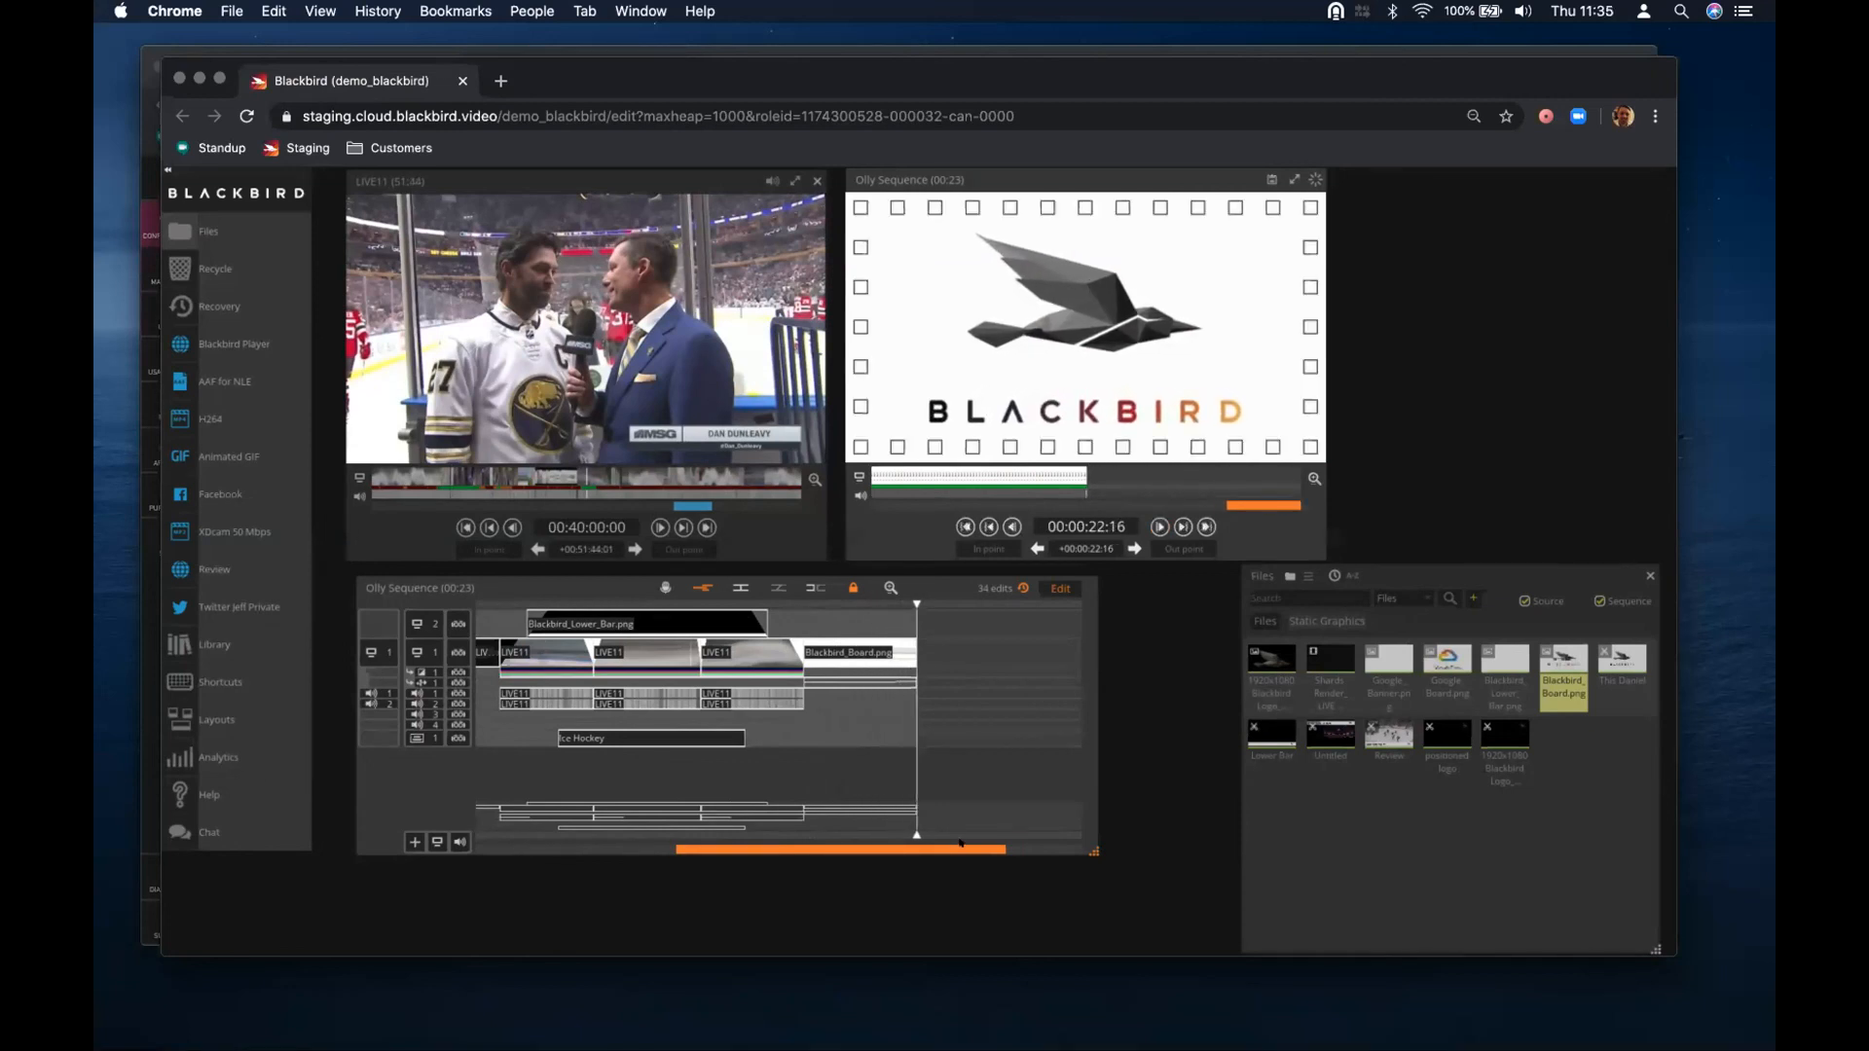
pyautogui.moveTo(833, 845); pyautogui.dragTo(778, 843)
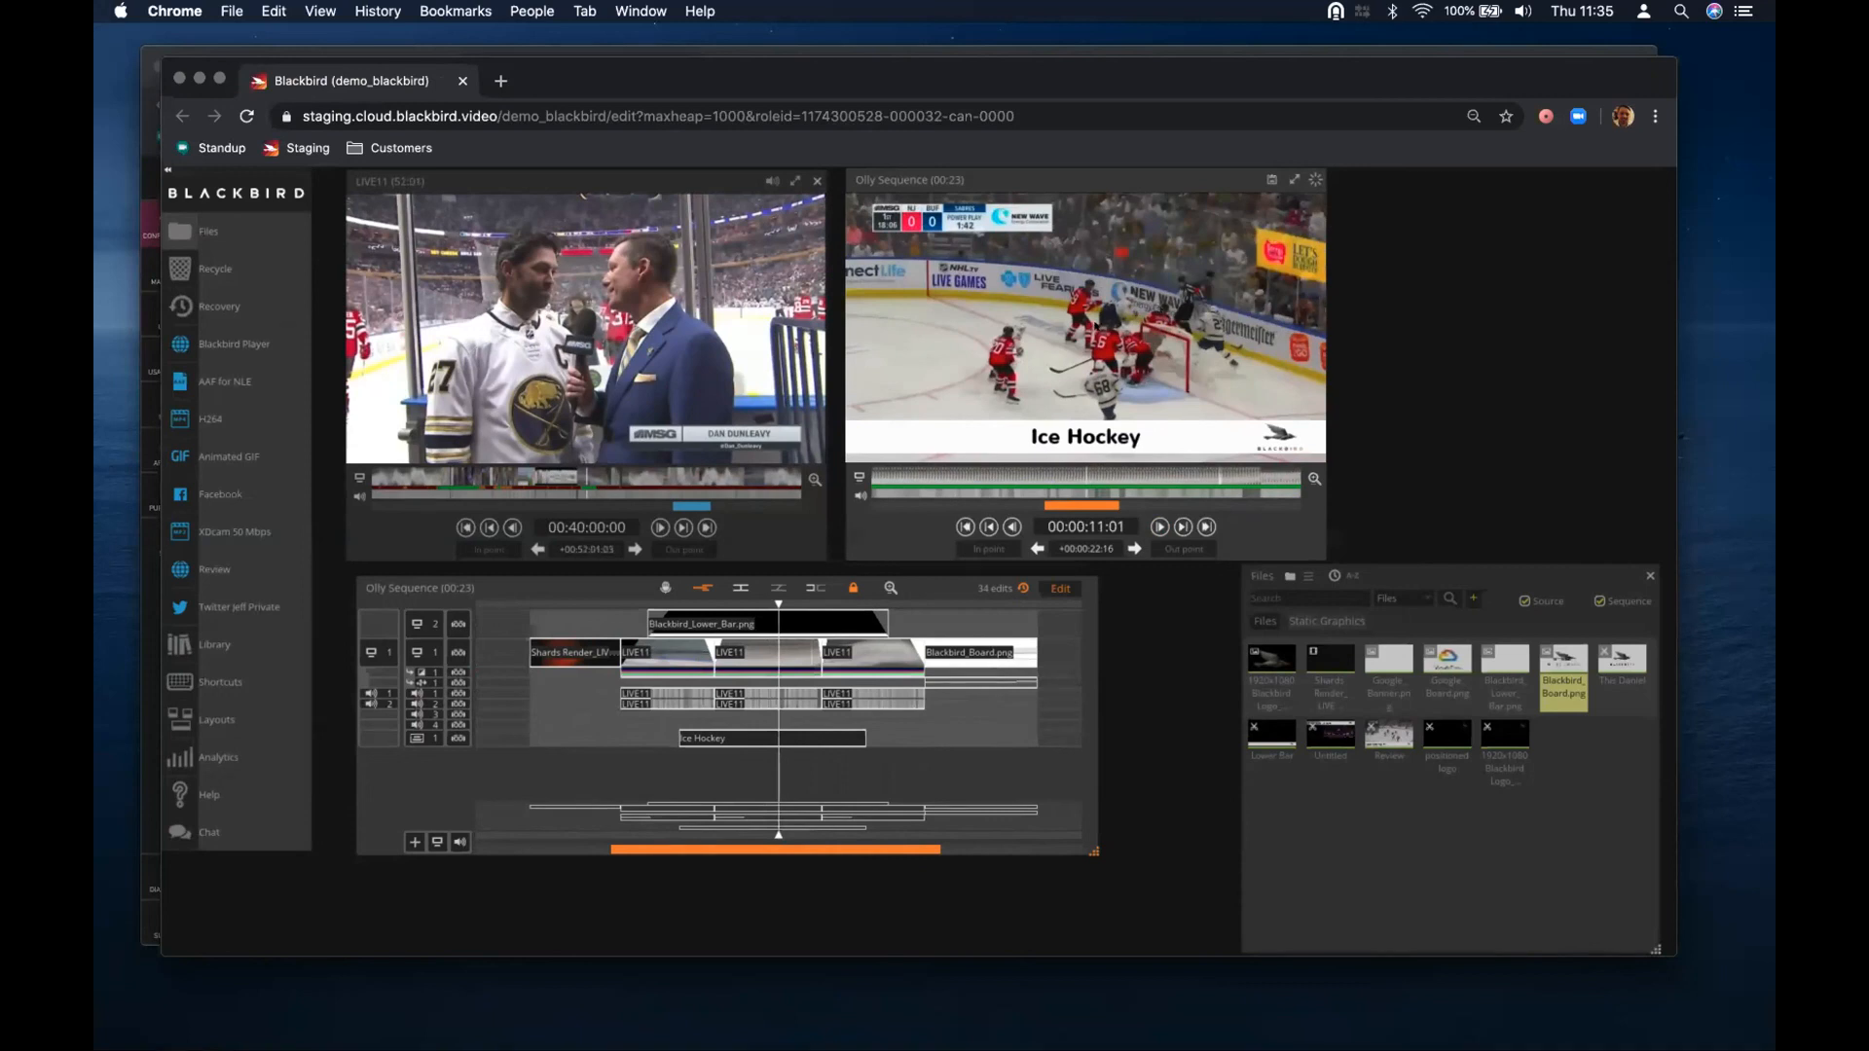
# Turn on the framing guides in the Olly Sequence viewer and check the hockey footage against them
pyautogui.moveTo(1126, 182); pyautogui.dragTo(1126, 186)
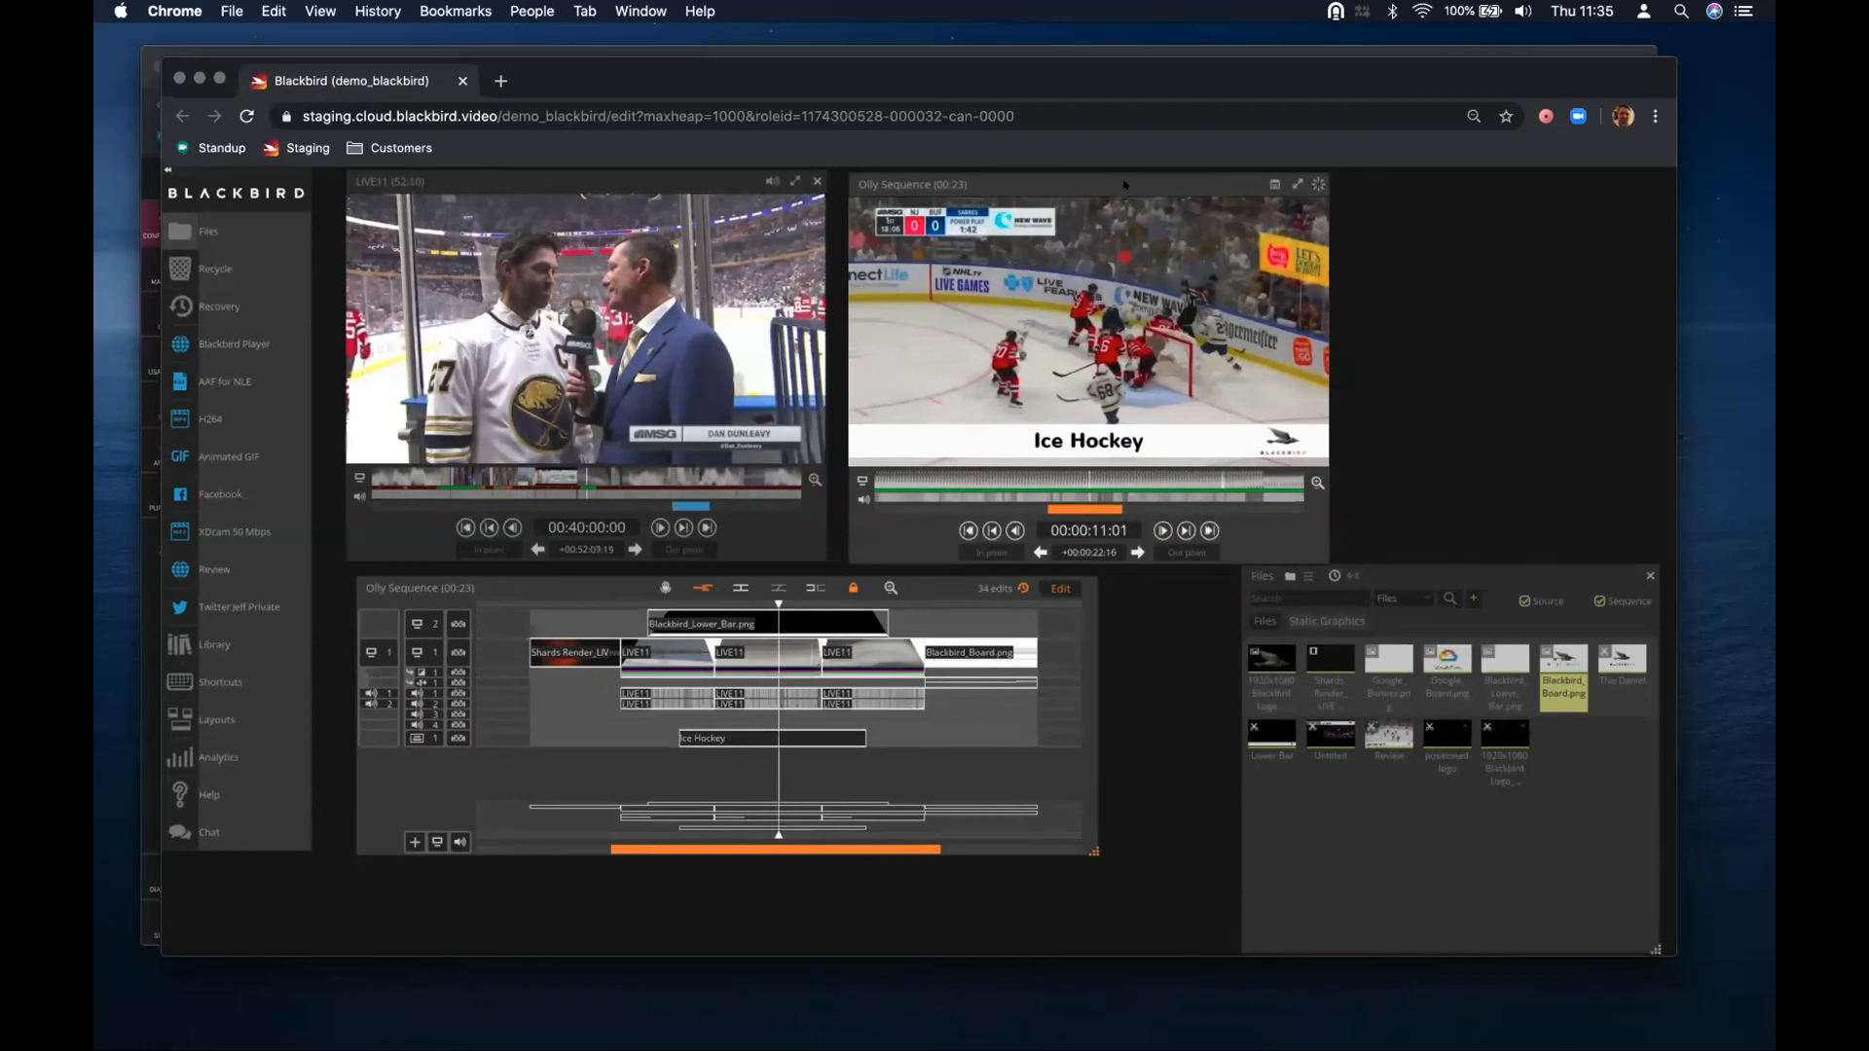
pyautogui.click(1124, 185)
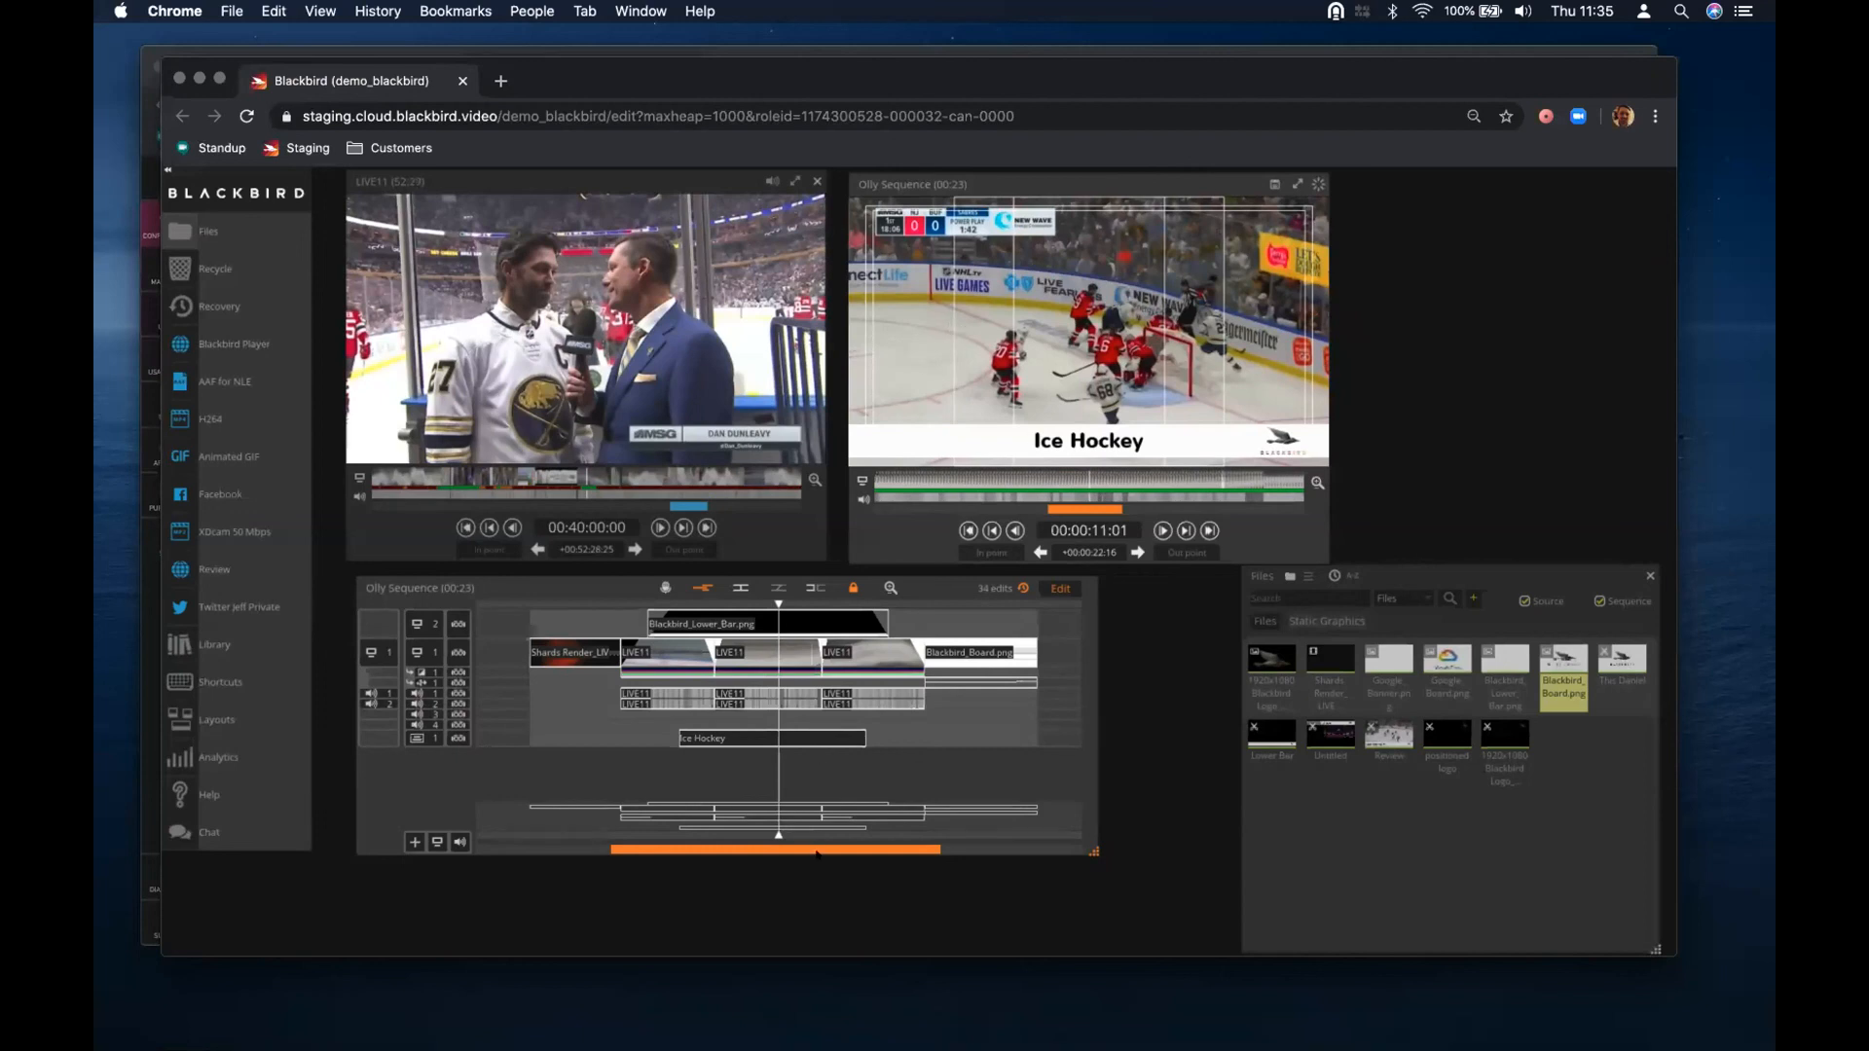
pyautogui.moveTo(805, 844); pyautogui.dragTo(790, 843)
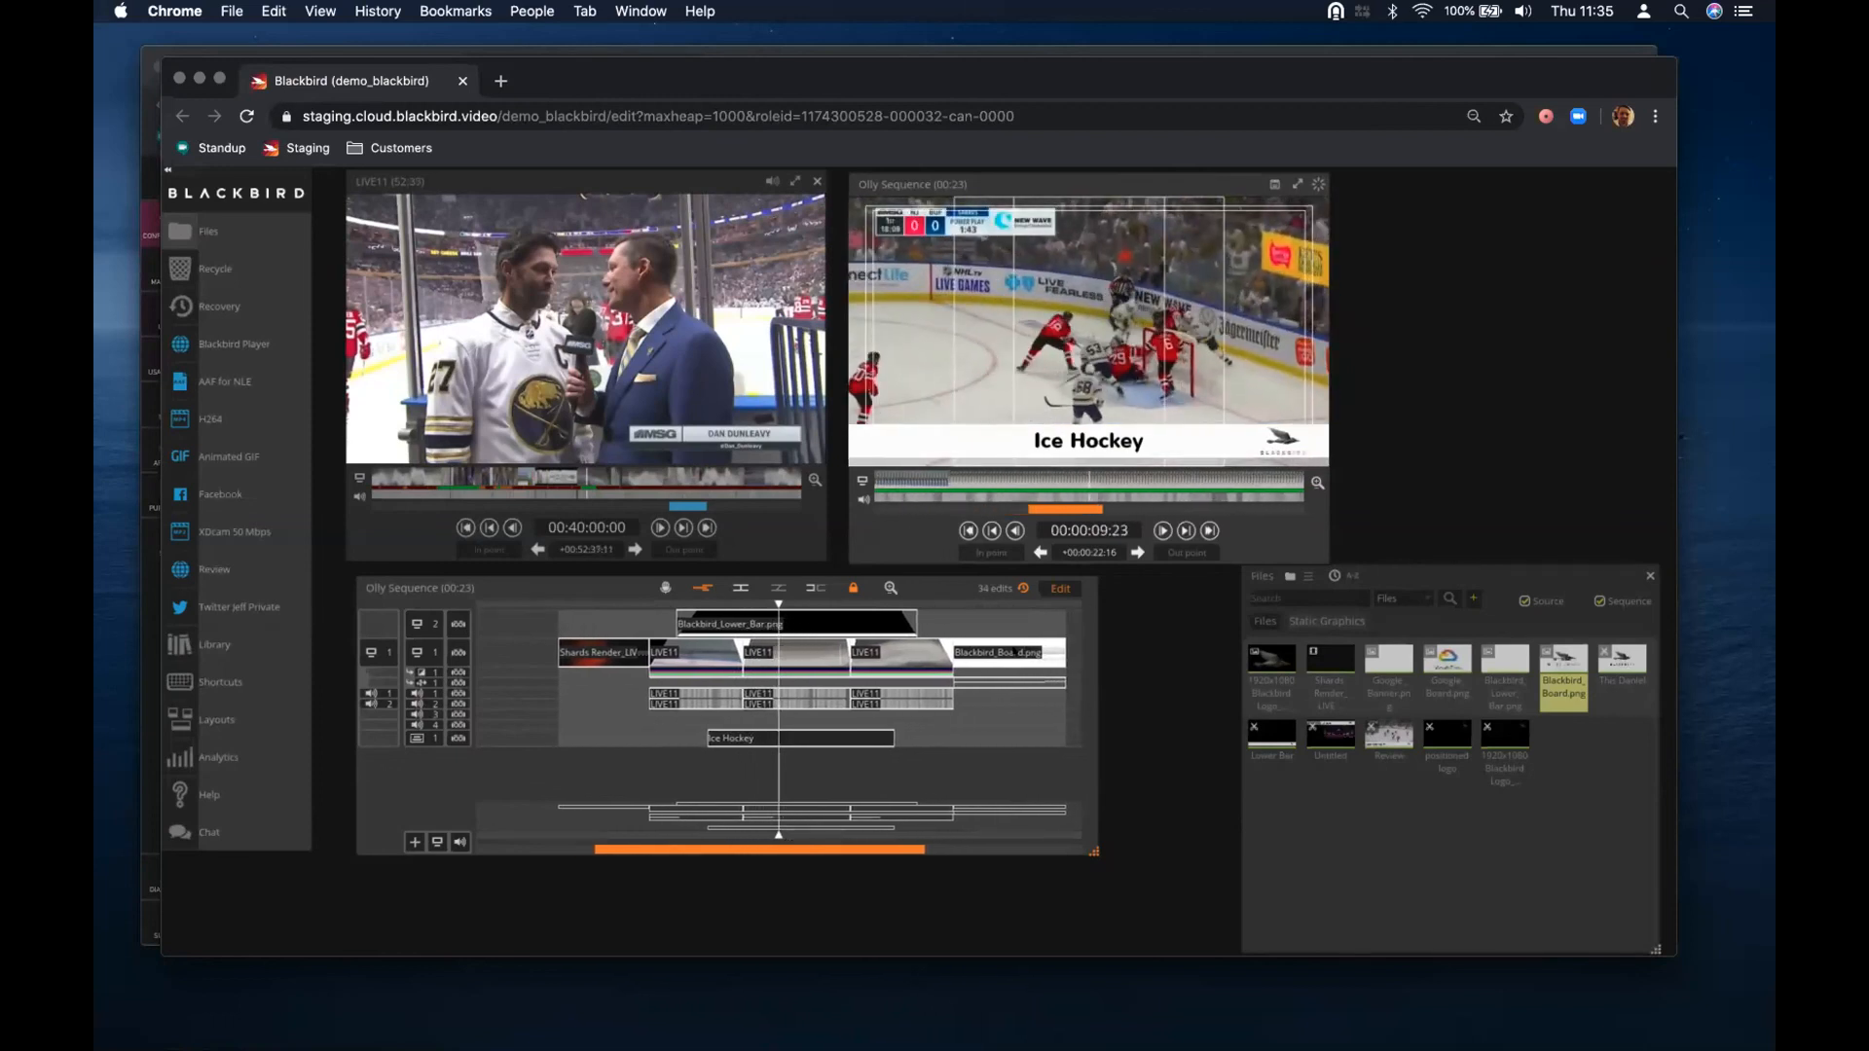
# Shift the coach clip's picture sideways with Pan & Zoom so the coach sits within the central guides, and check the sequence framing
pyautogui.moveTo(866, 841); pyautogui.dragTo(834, 841)
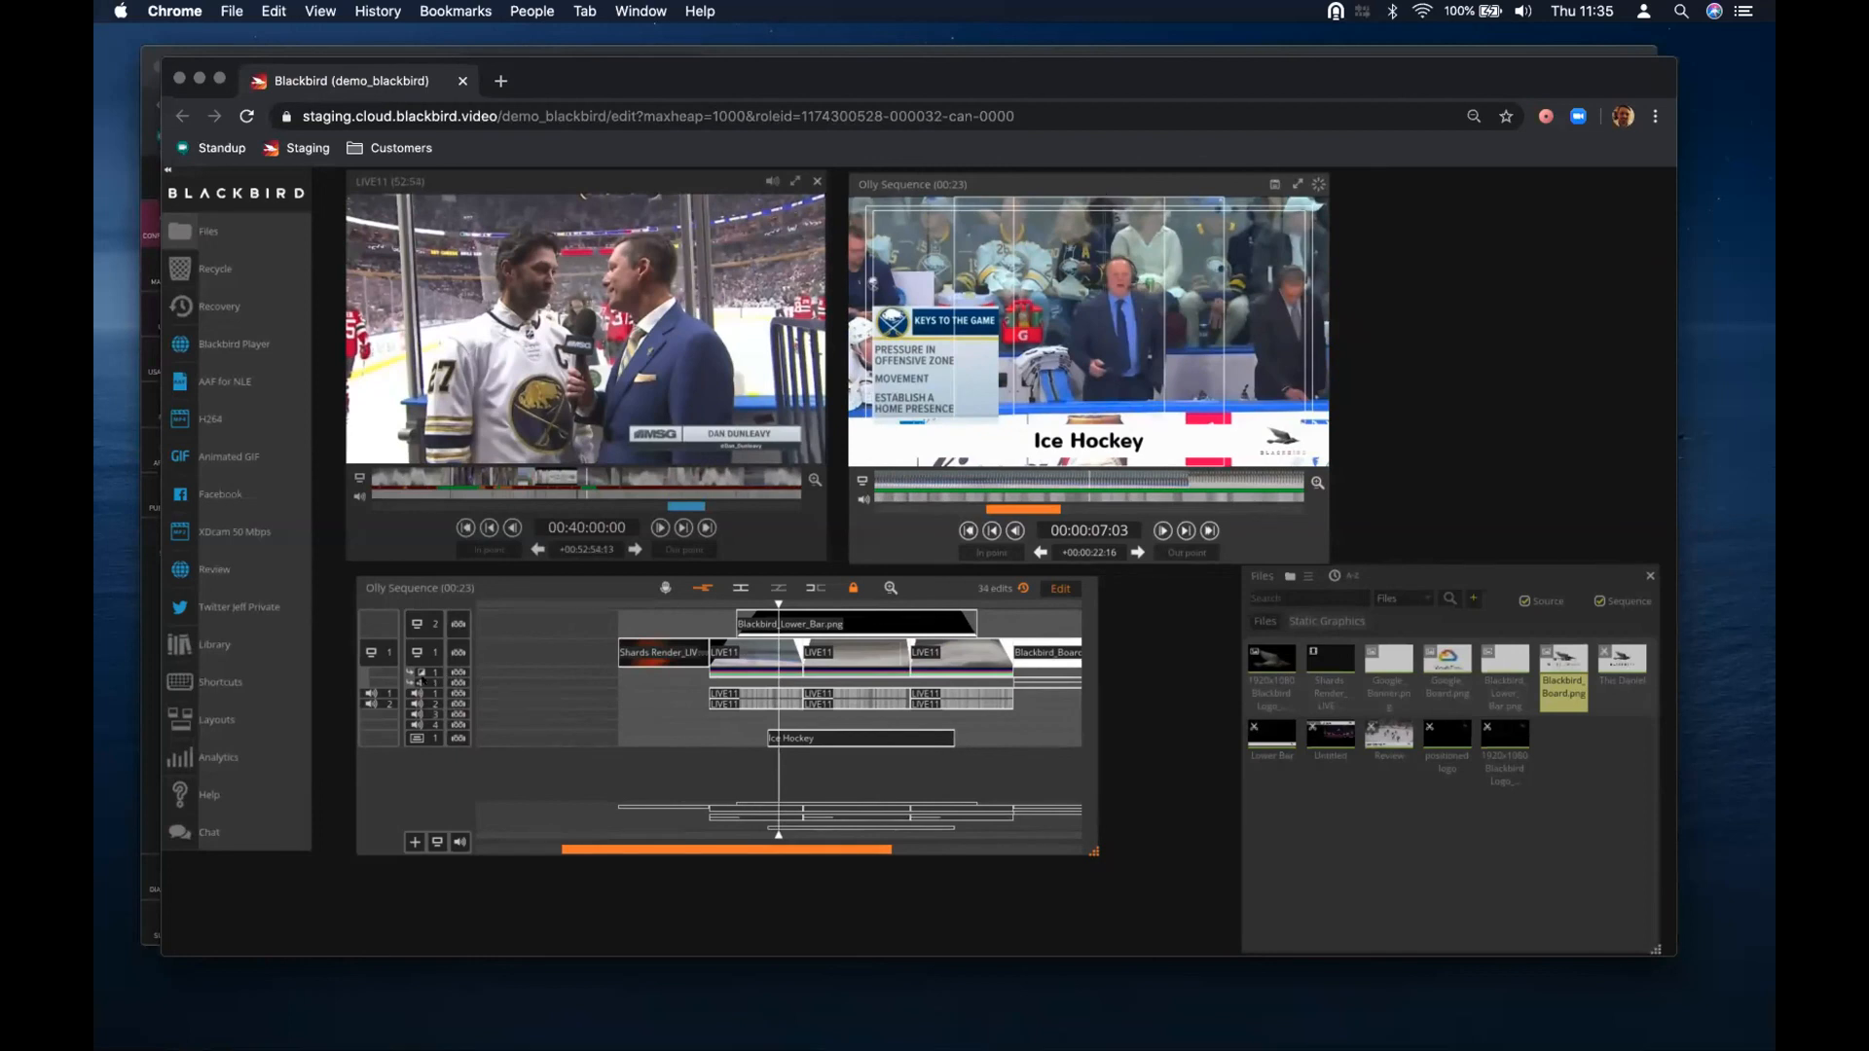
pyautogui.click(1156, 332)
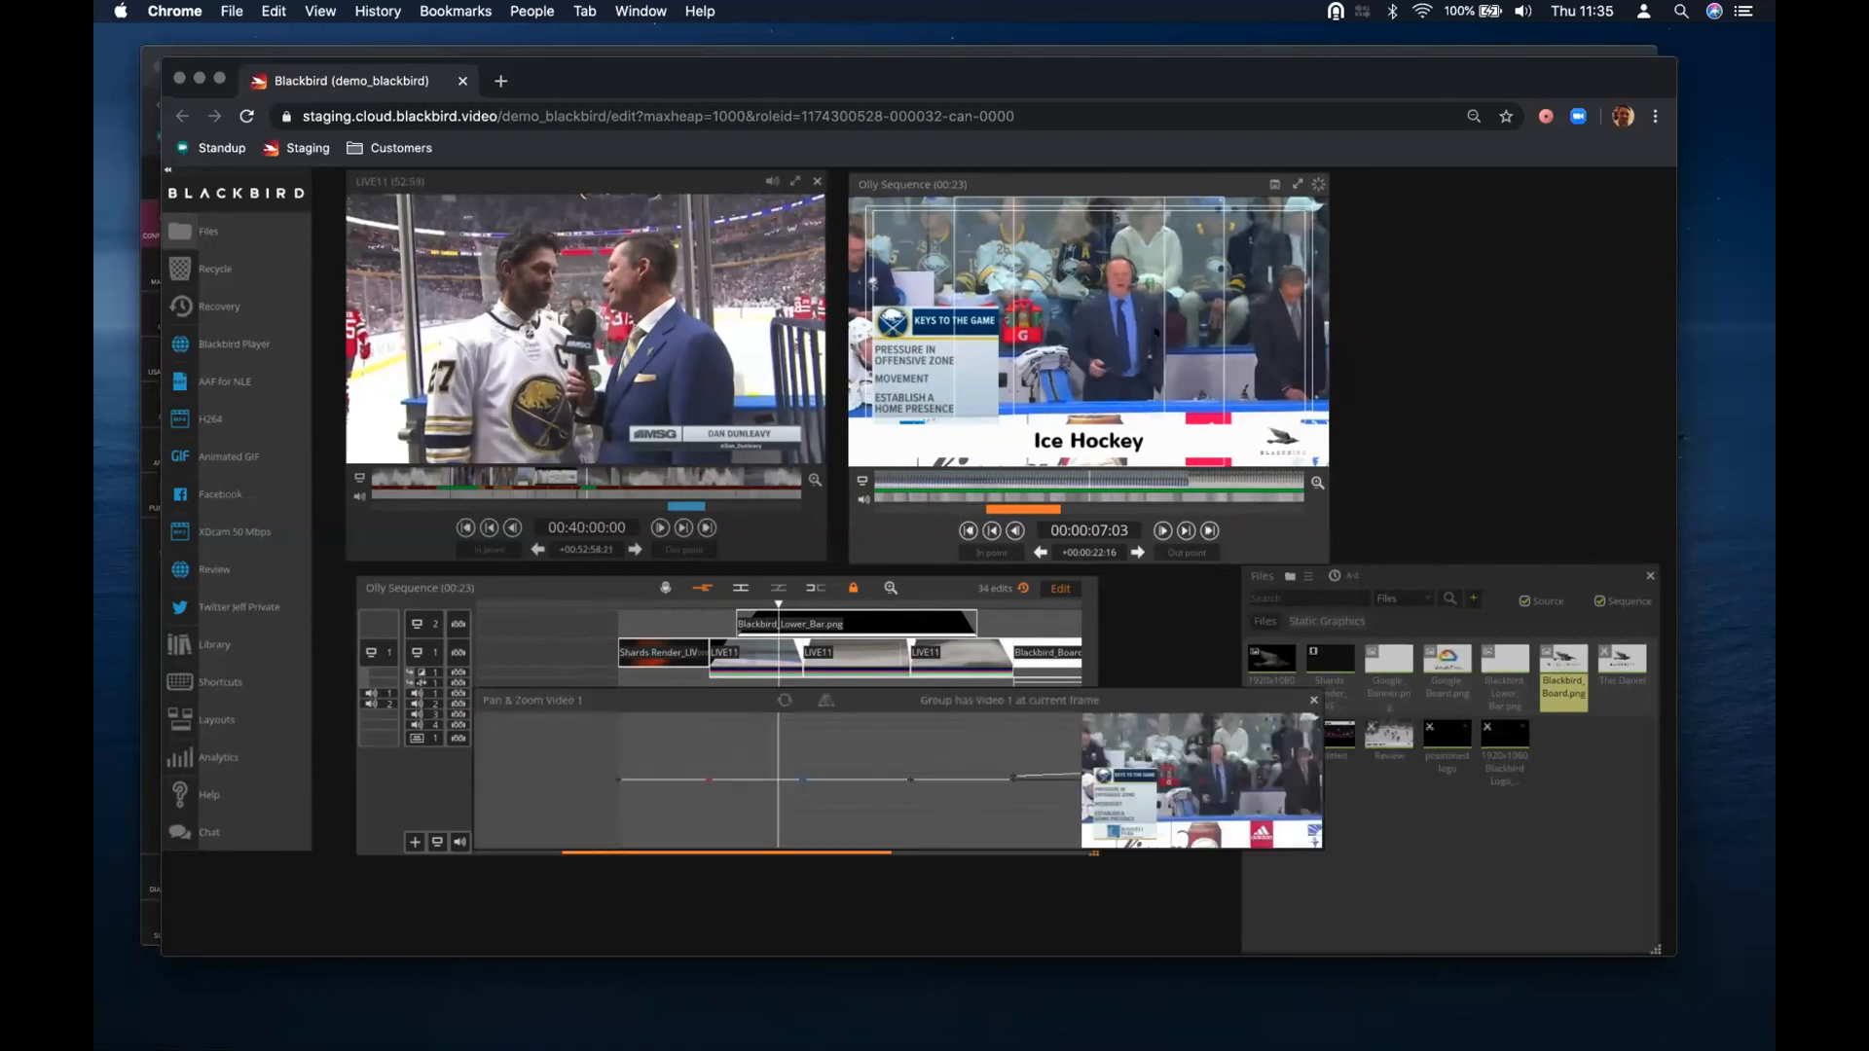
pyautogui.moveTo(1108, 327); pyautogui.dragTo(1093, 325)
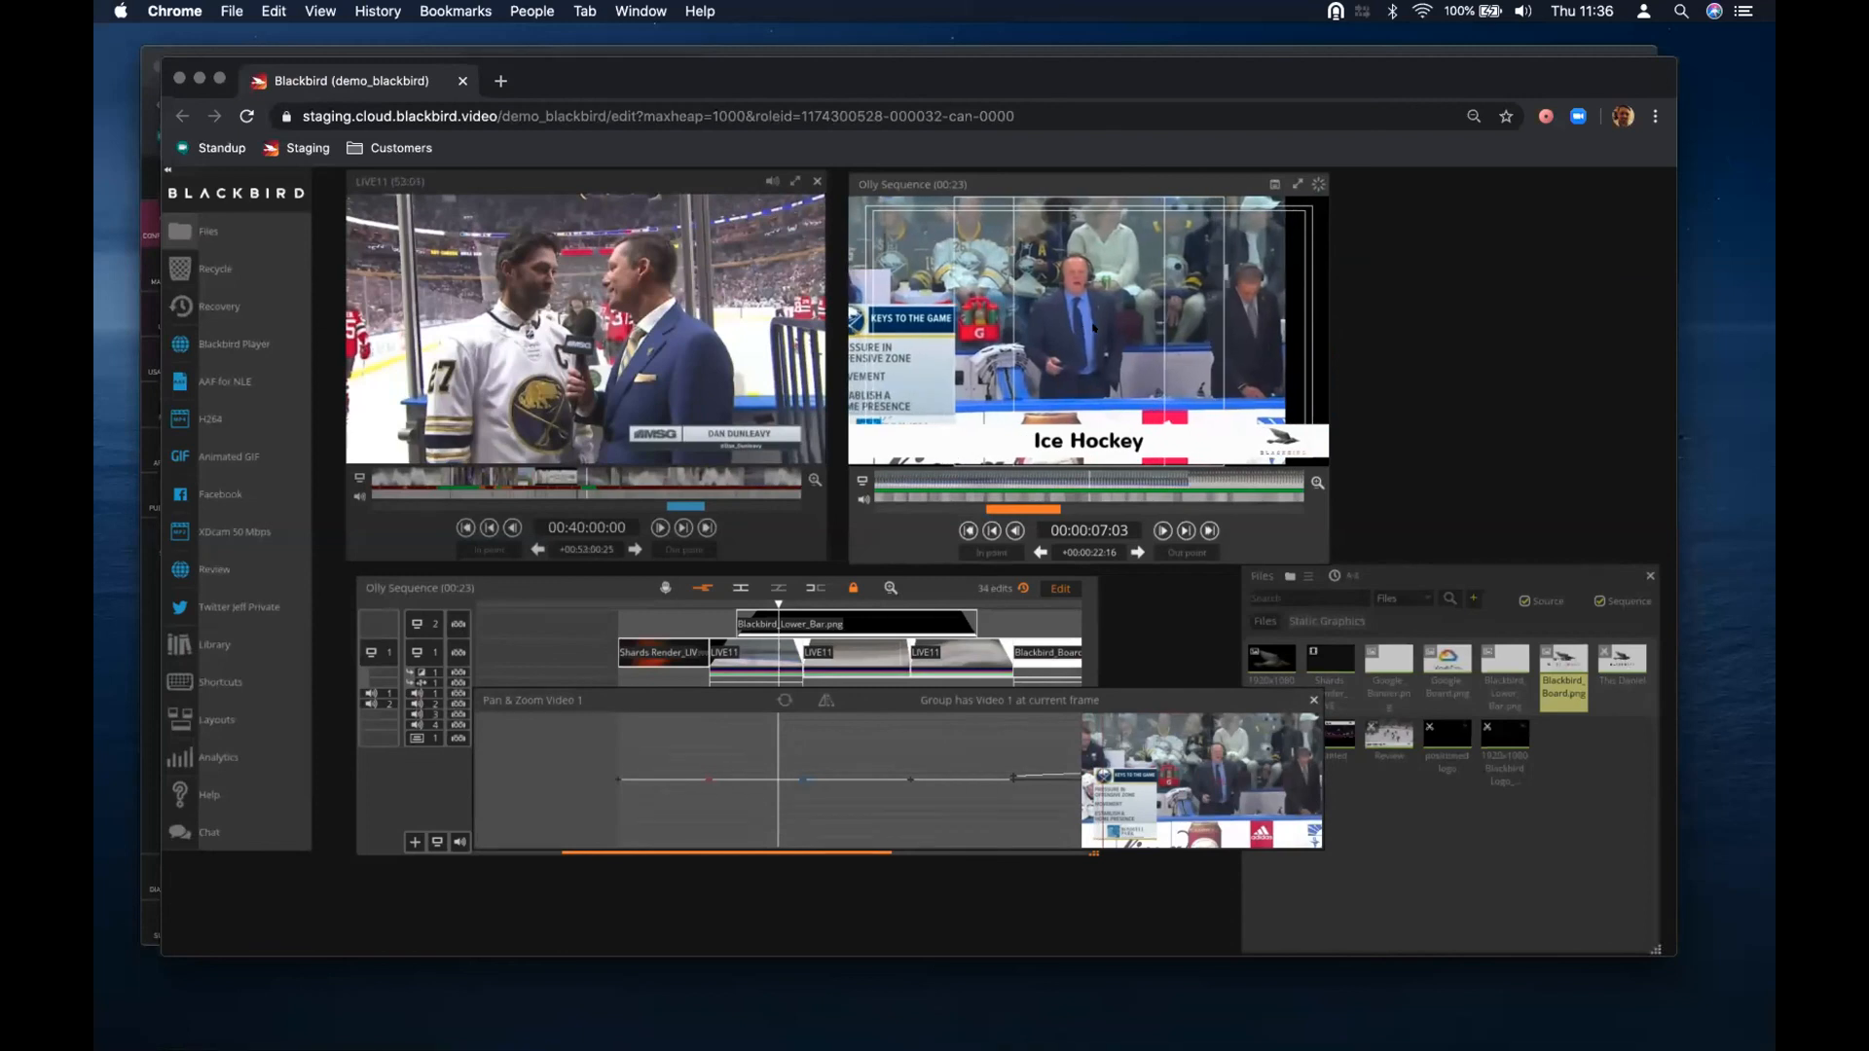
pyautogui.click(1314, 700)
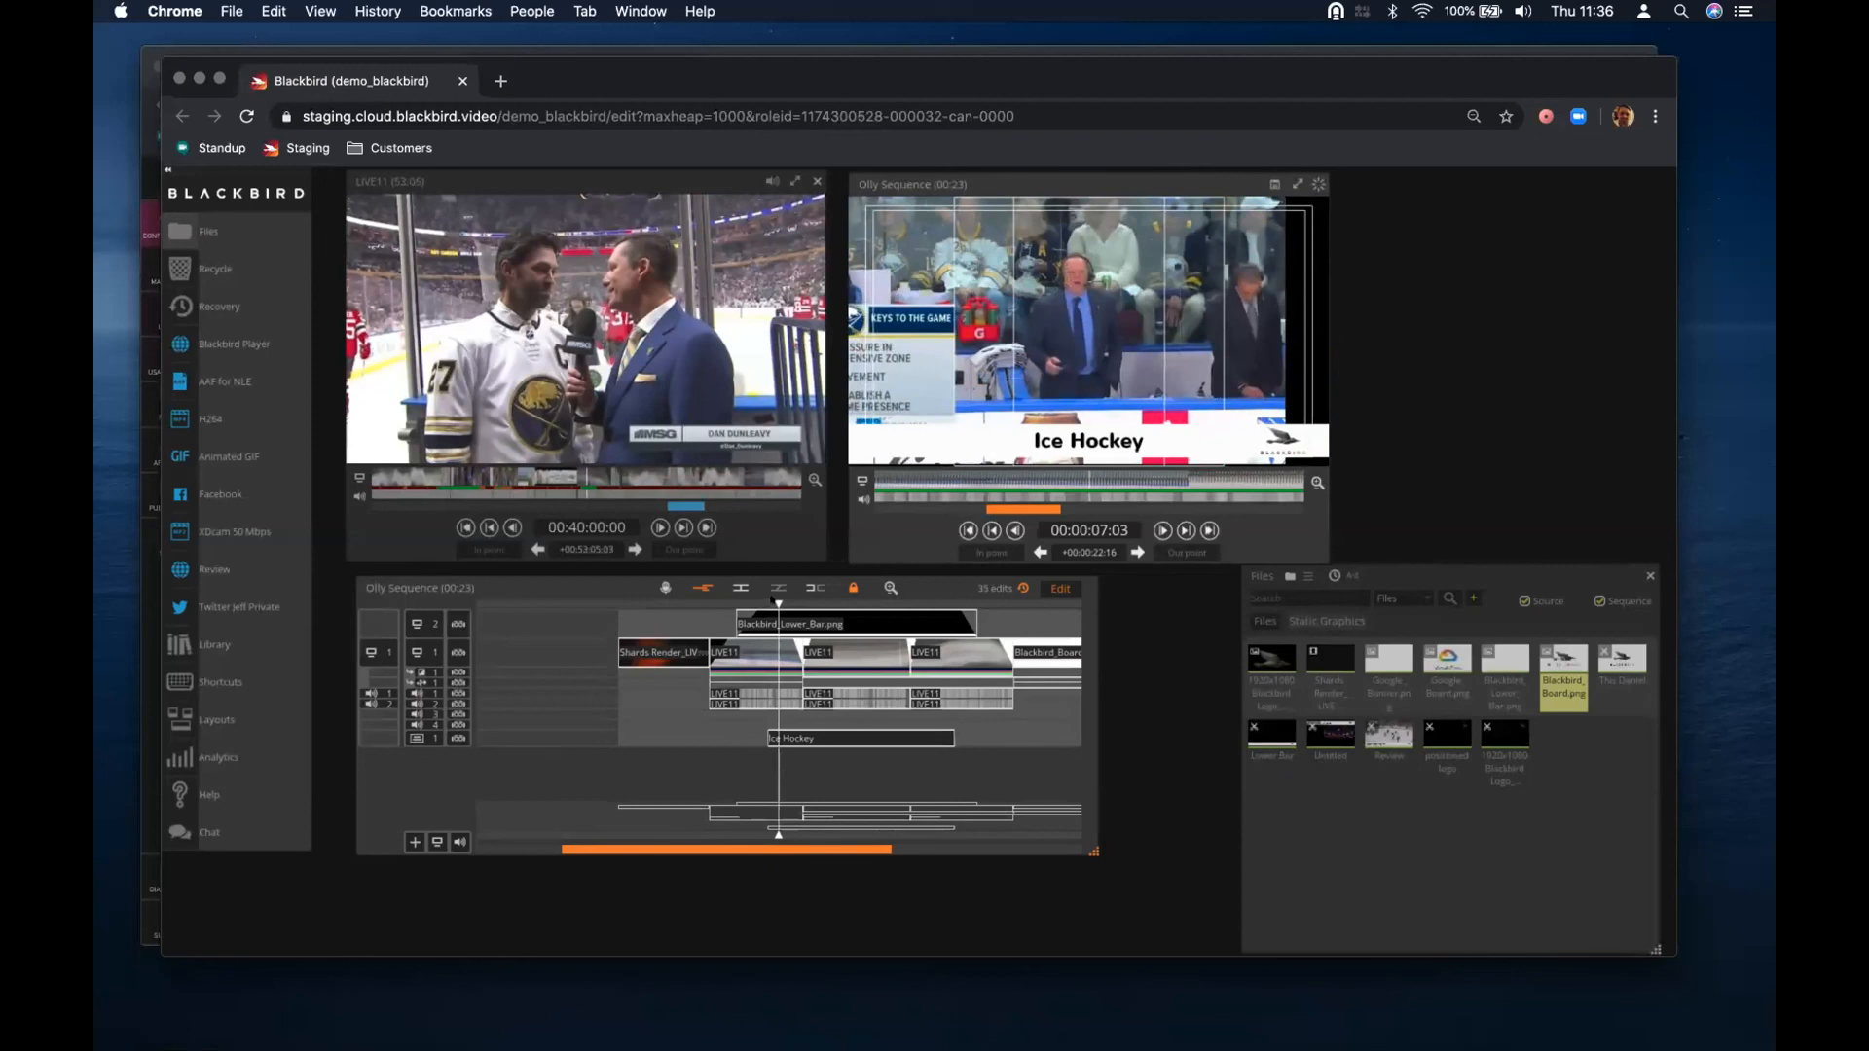
pyautogui.moveTo(774, 601)
pyautogui.mouseDown()
pyautogui.moveTo(794, 604)
pyautogui.moveTo(776, 604)
pyautogui.mouseUp()
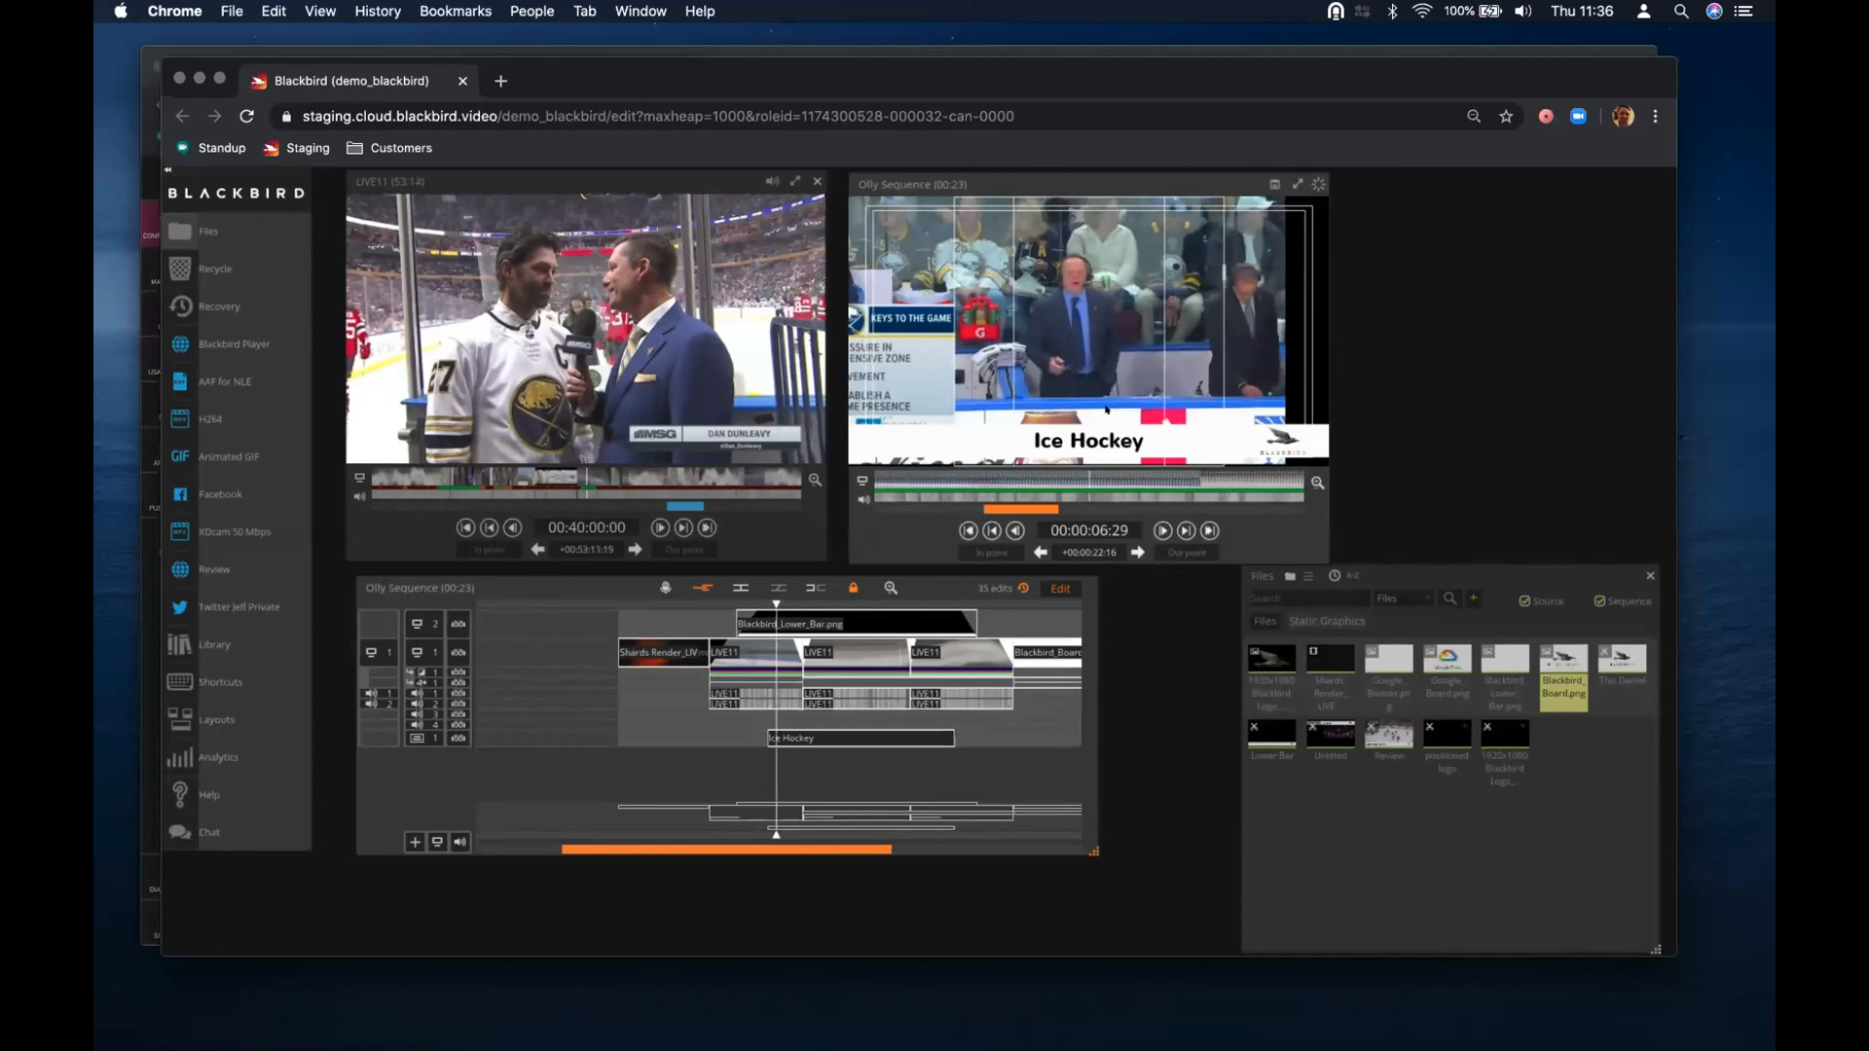
pyautogui.moveTo(835, 844); pyautogui.dragTo(913, 860)
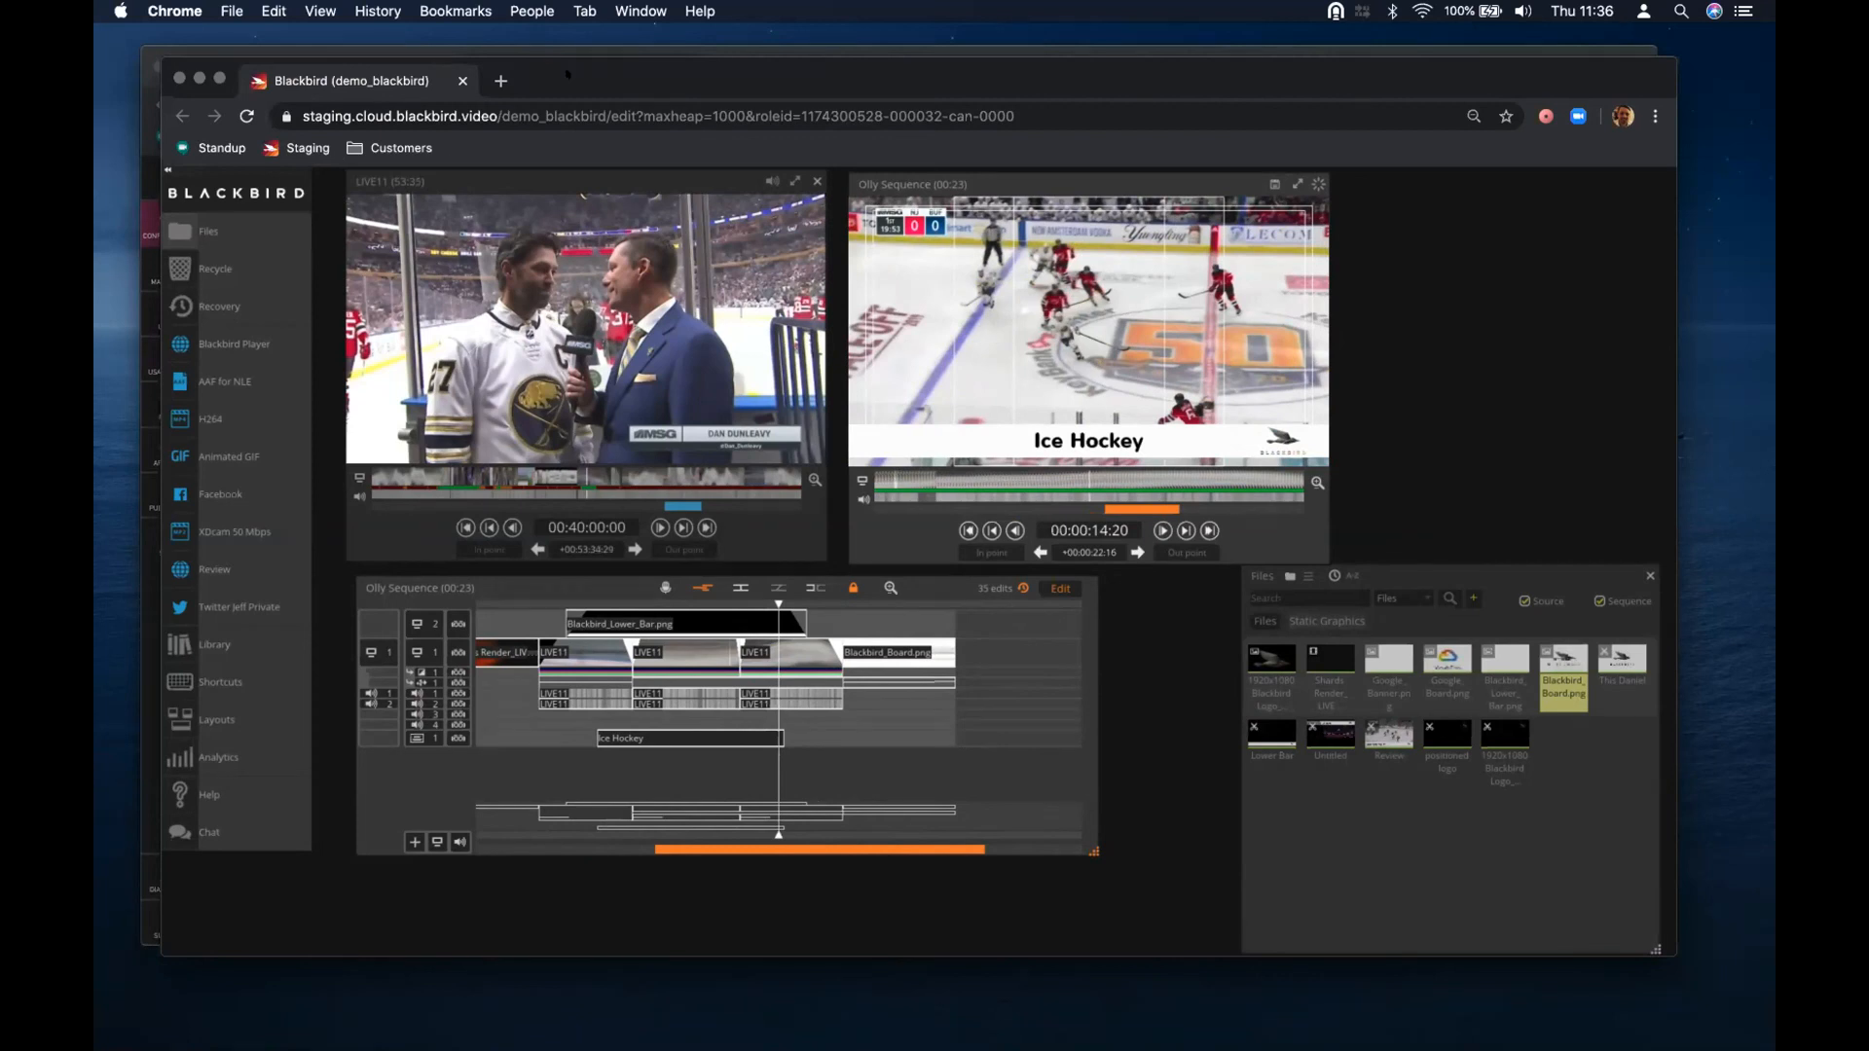
# Show the top-level Files folder and save Olly Sequence into it
pyautogui.moveTo(567, 74); pyautogui.dragTo(555, 70)
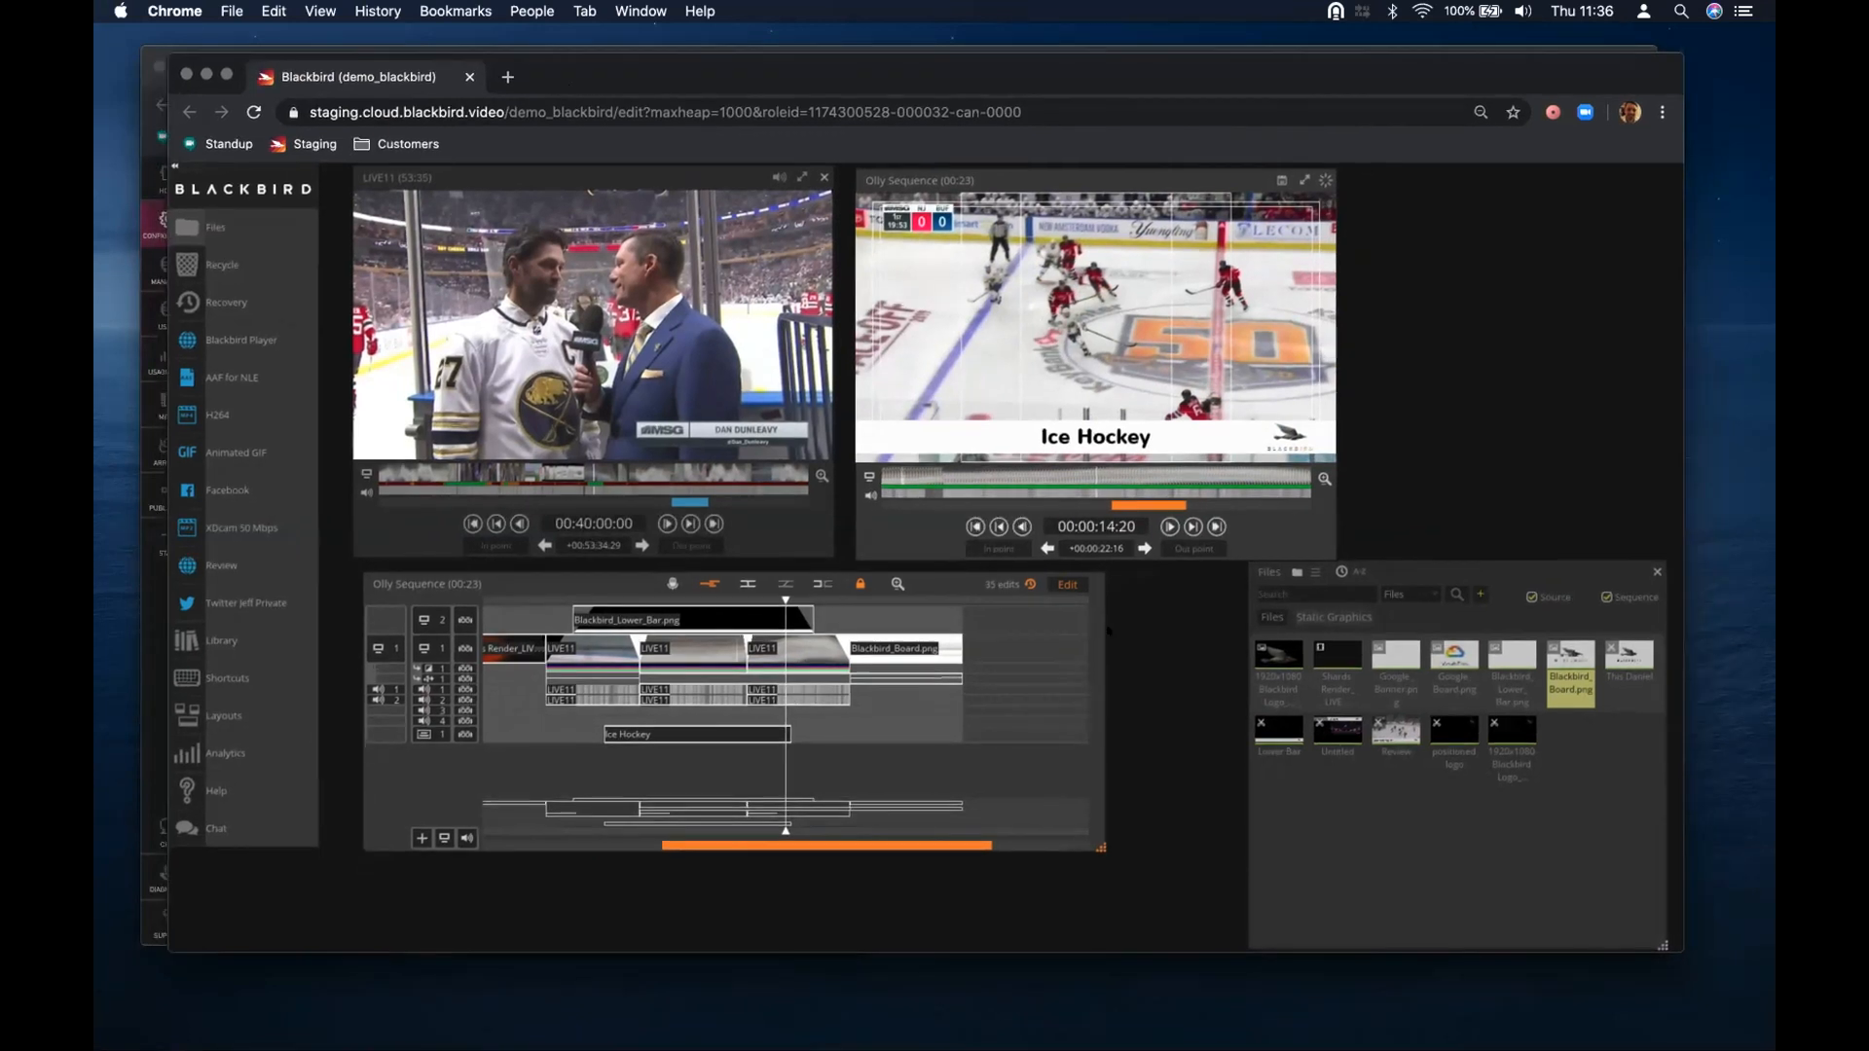
pyautogui.click(1268, 616)
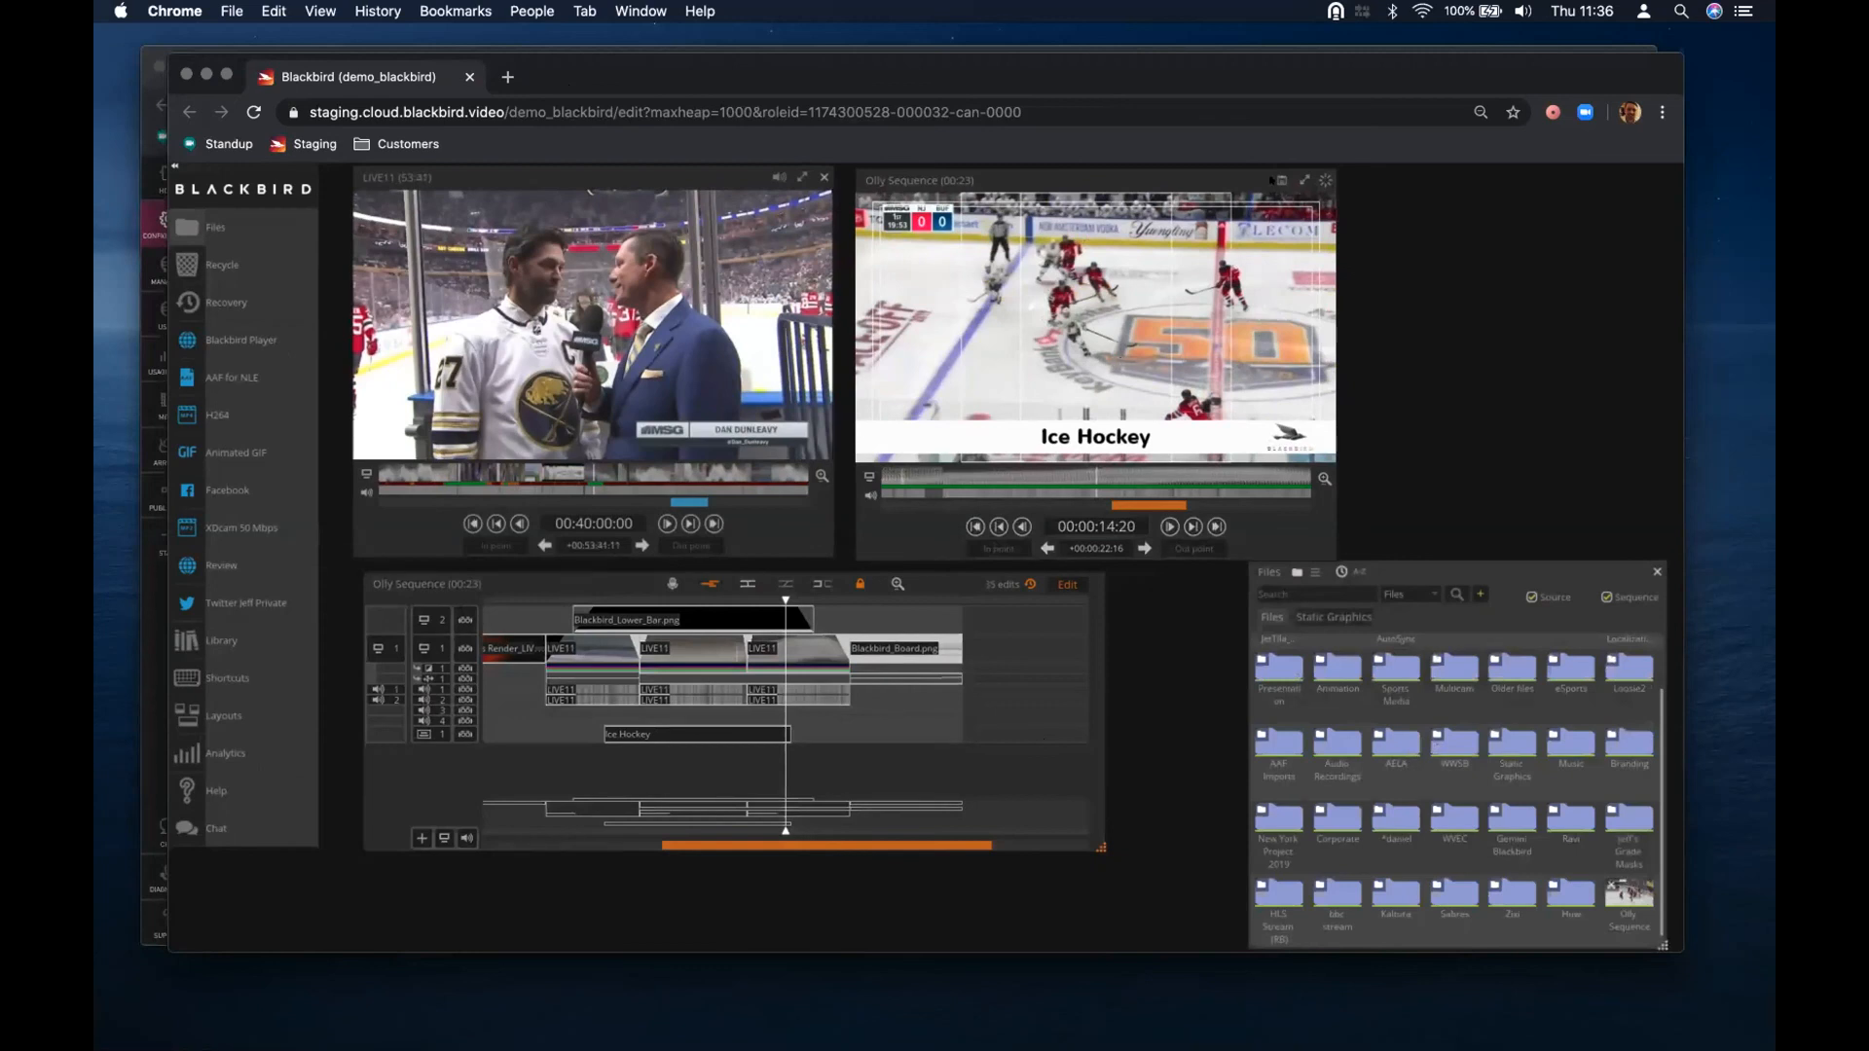
pyautogui.scroll(-1, 1508, 875)
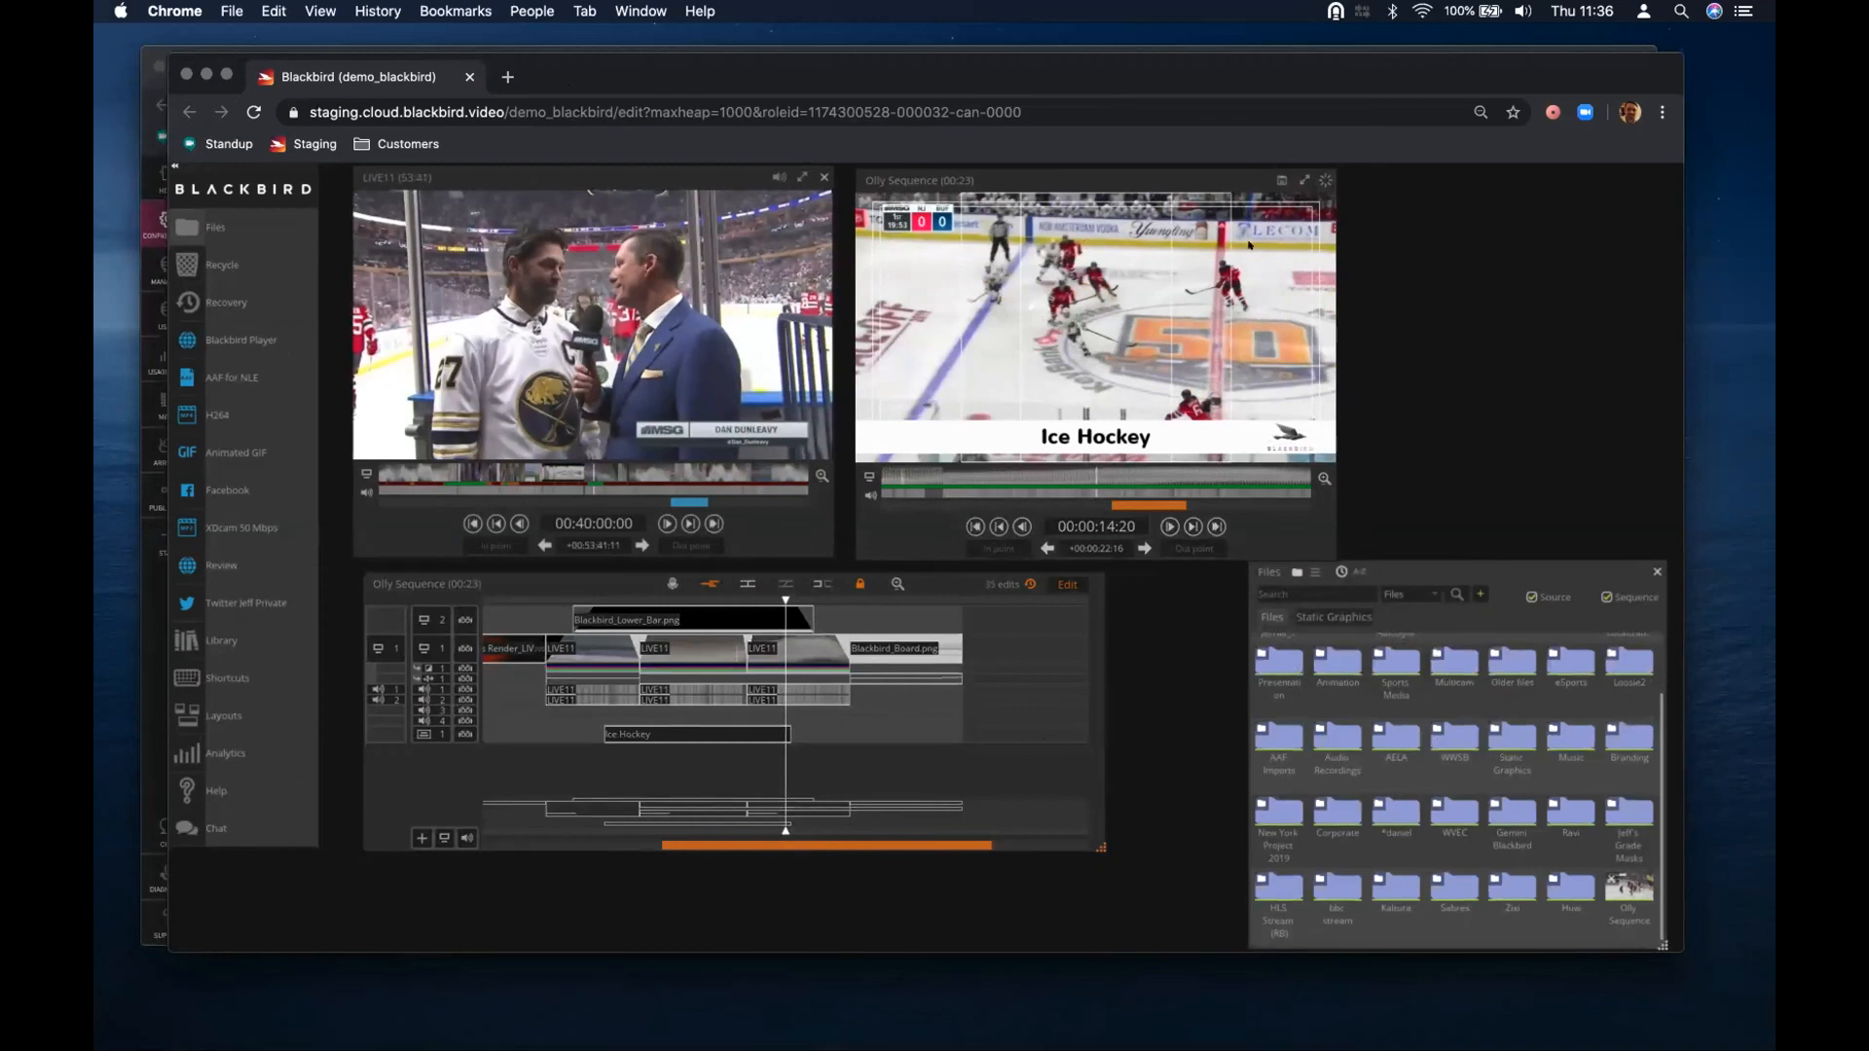
pyautogui.click(1280, 180)
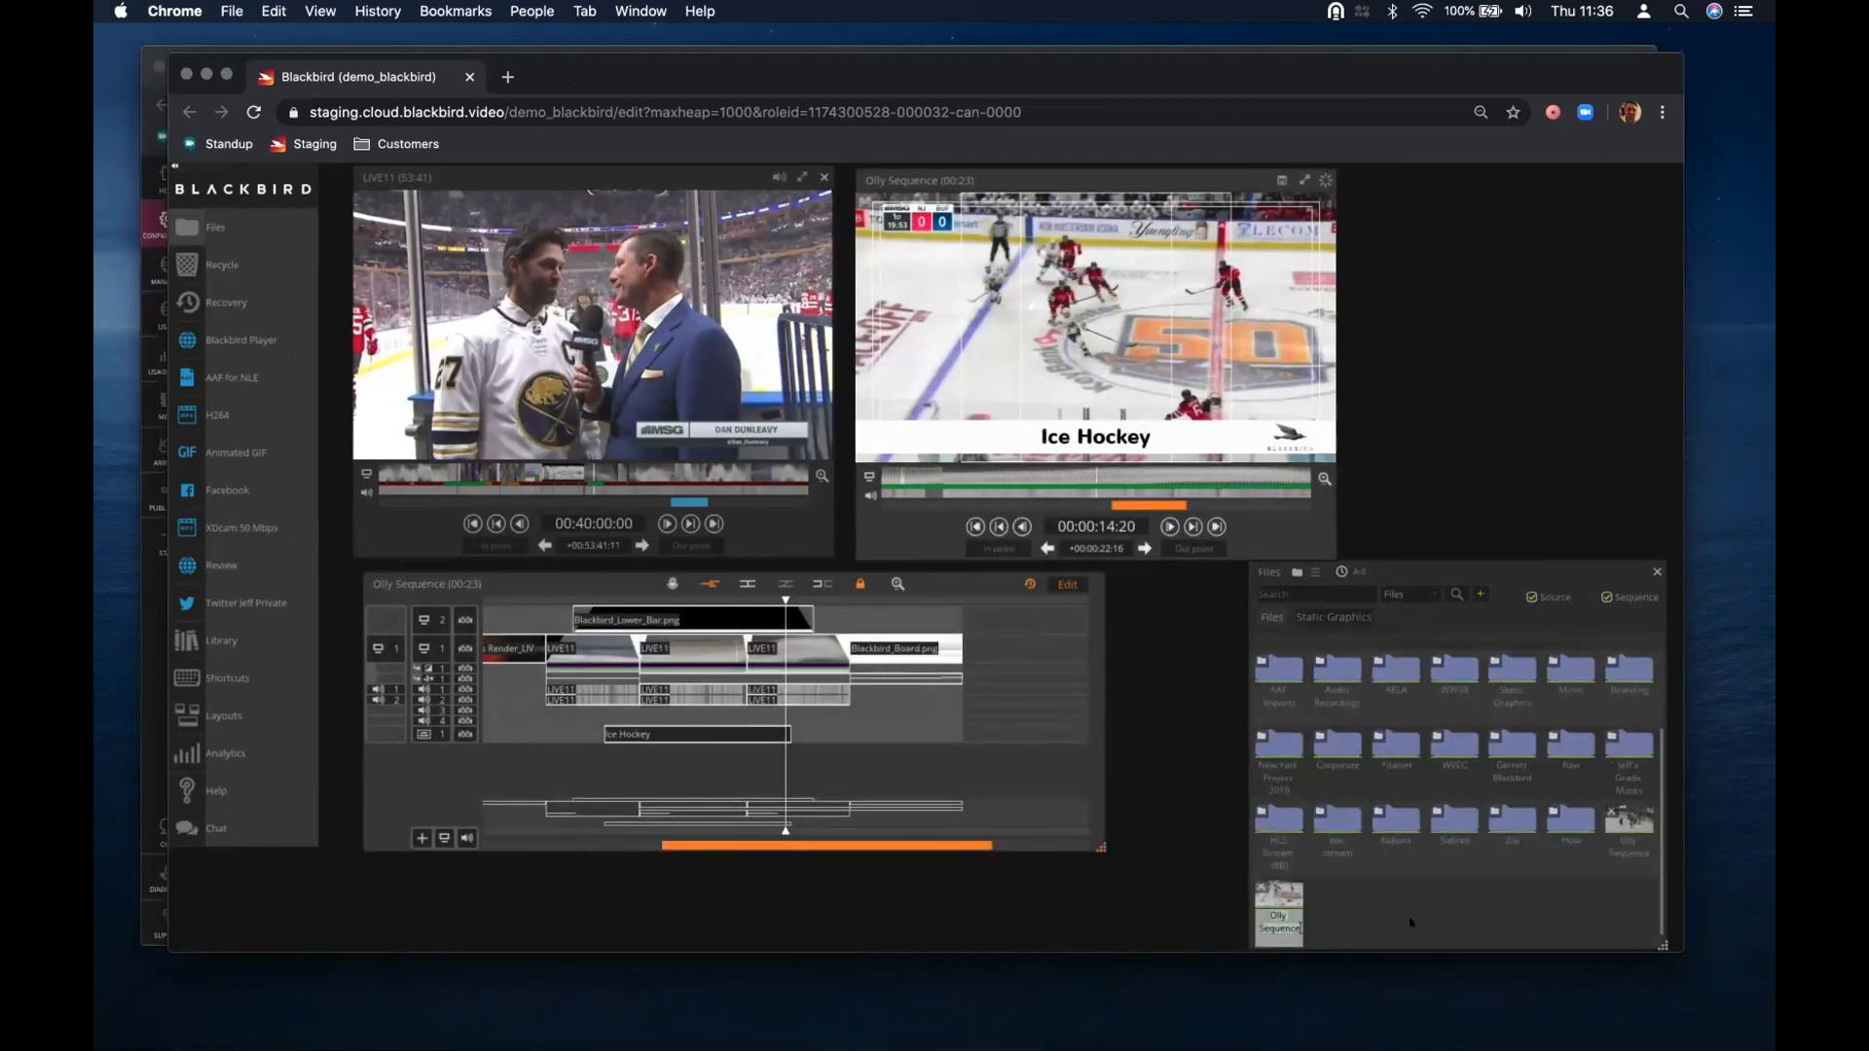
pyautogui.scroll(3, 1409, 920)
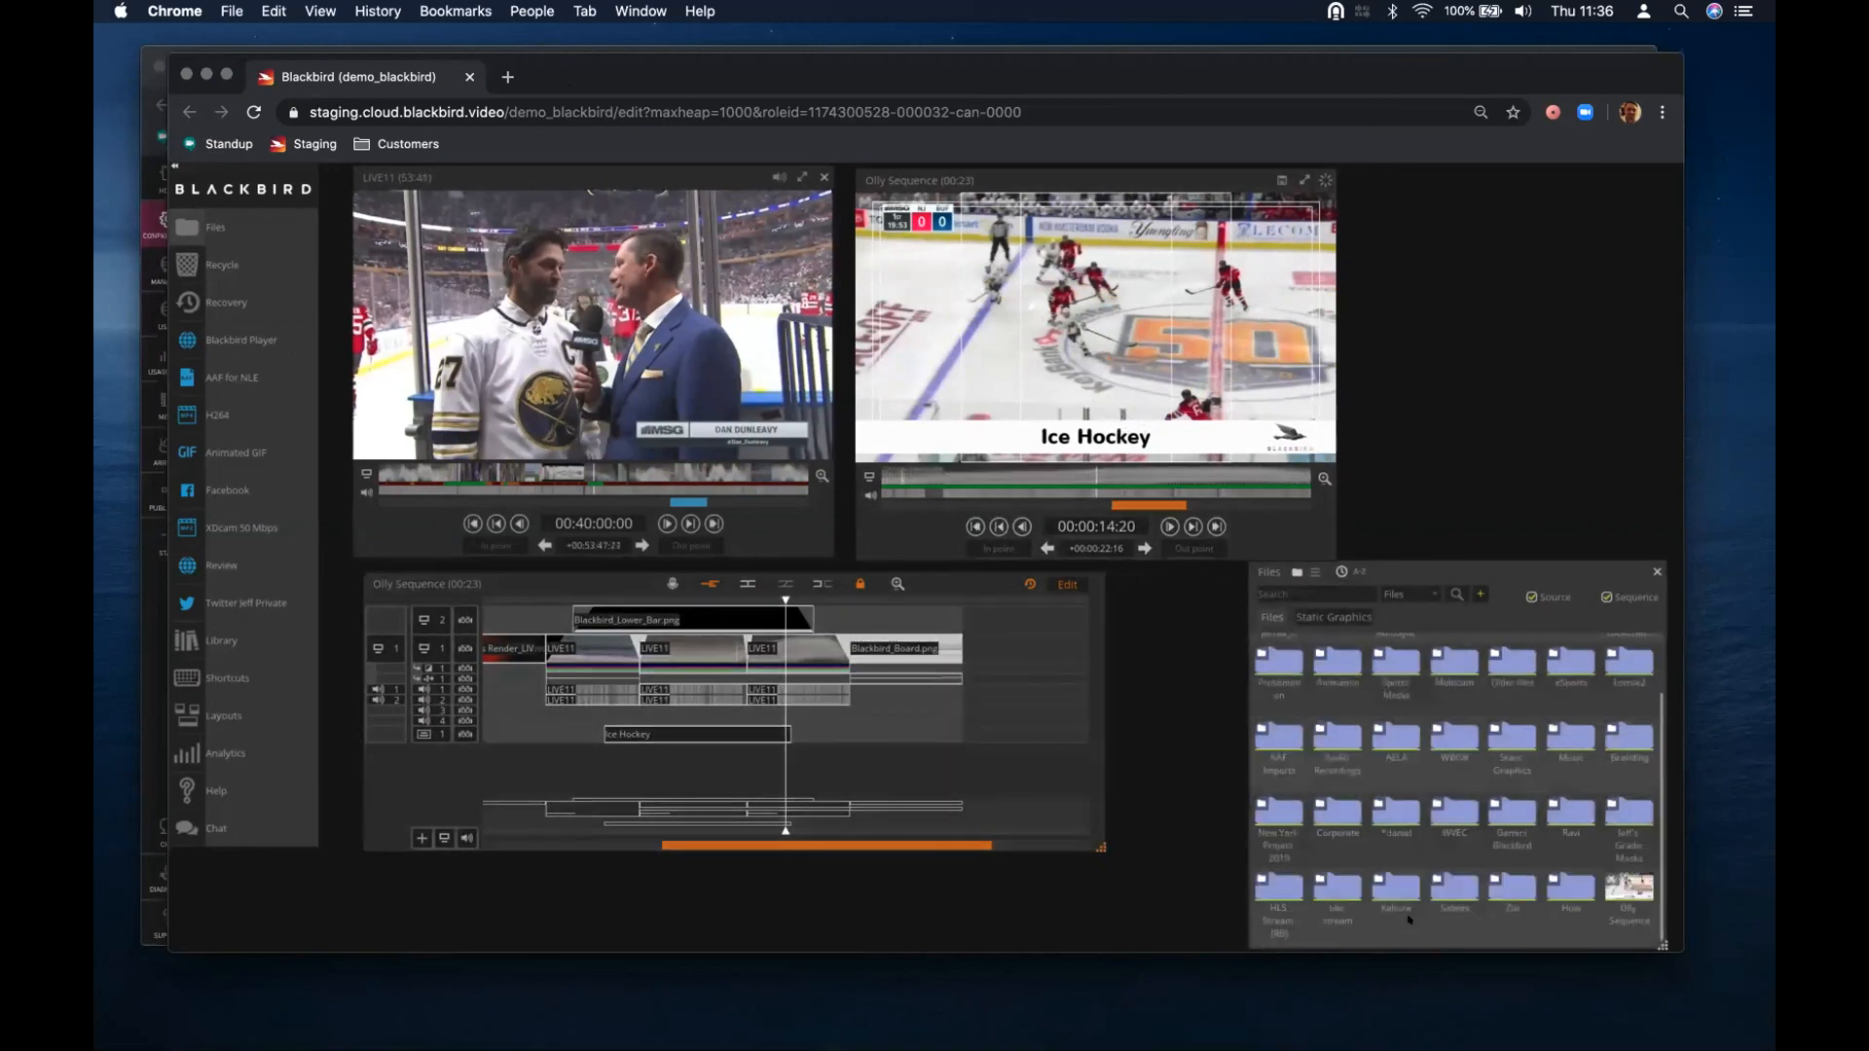
# Open the previous versions list of the saved Olly Sequence and place it clear of the source video and timeline
pyautogui.click(1637, 890)
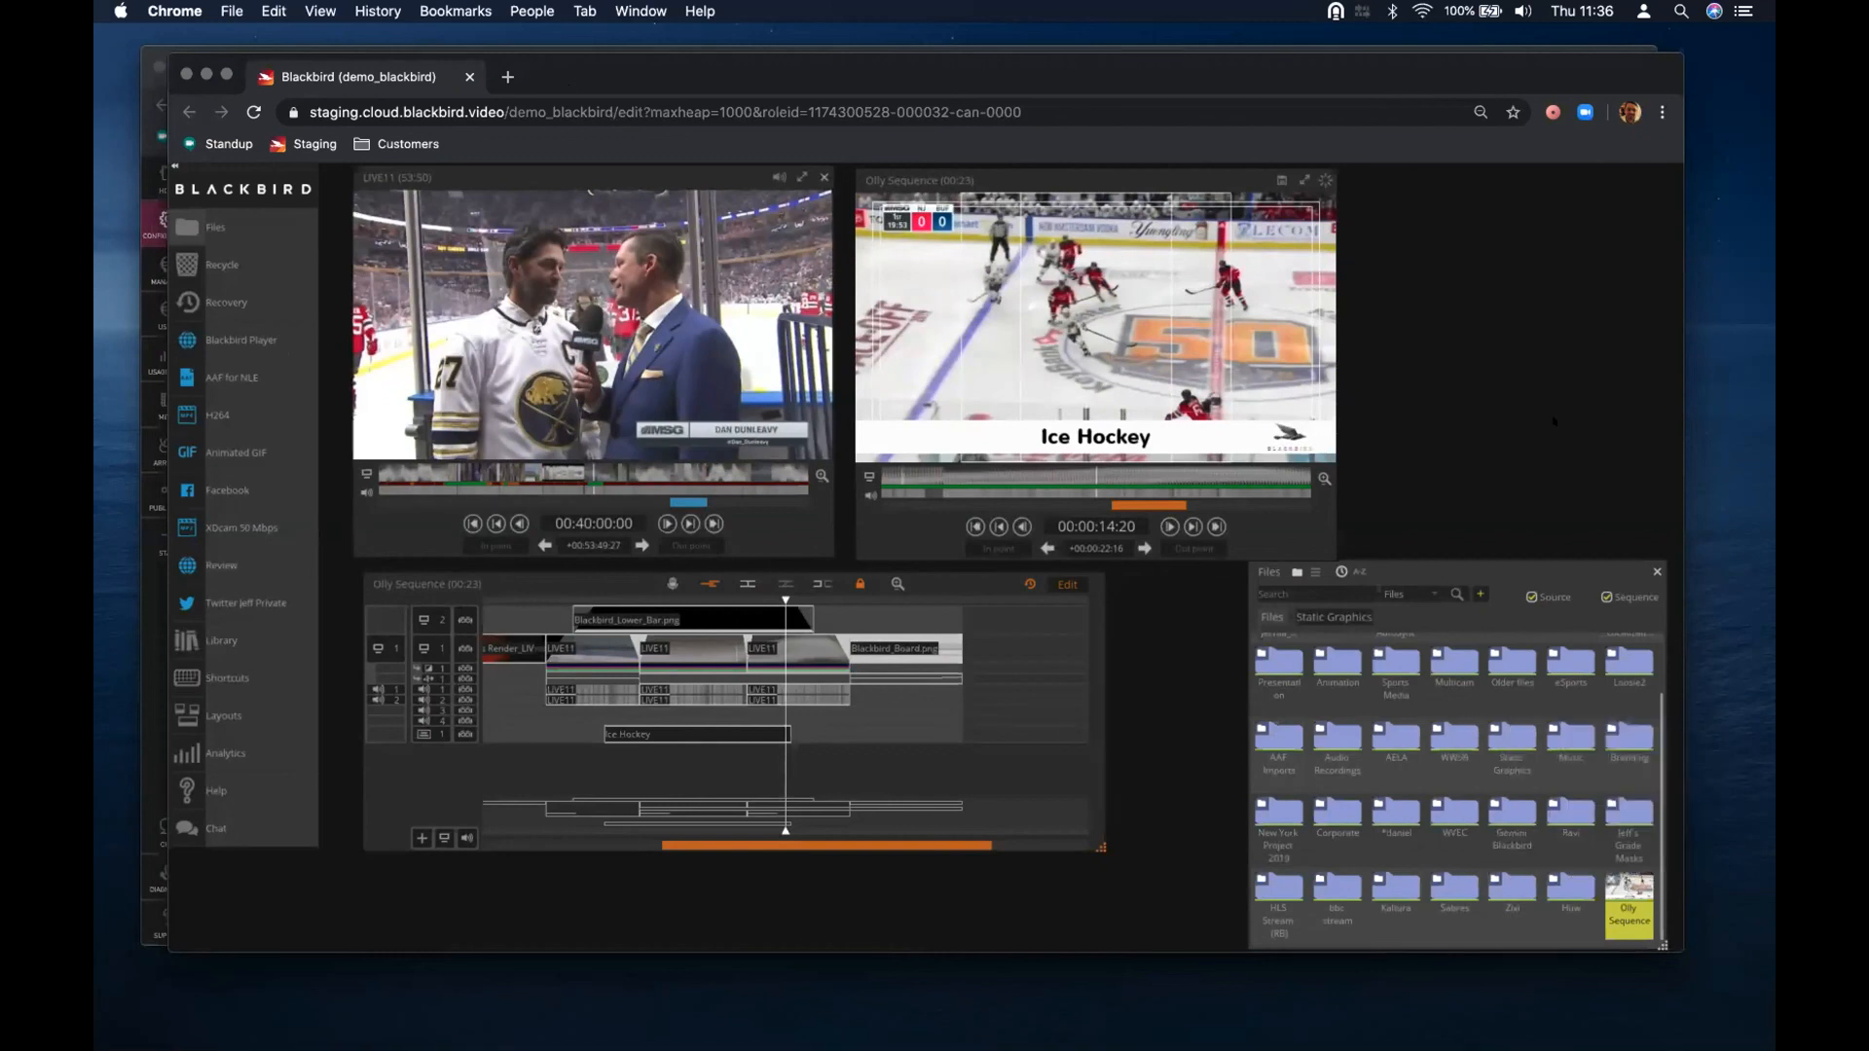
pyautogui.rightClick(1633, 884)
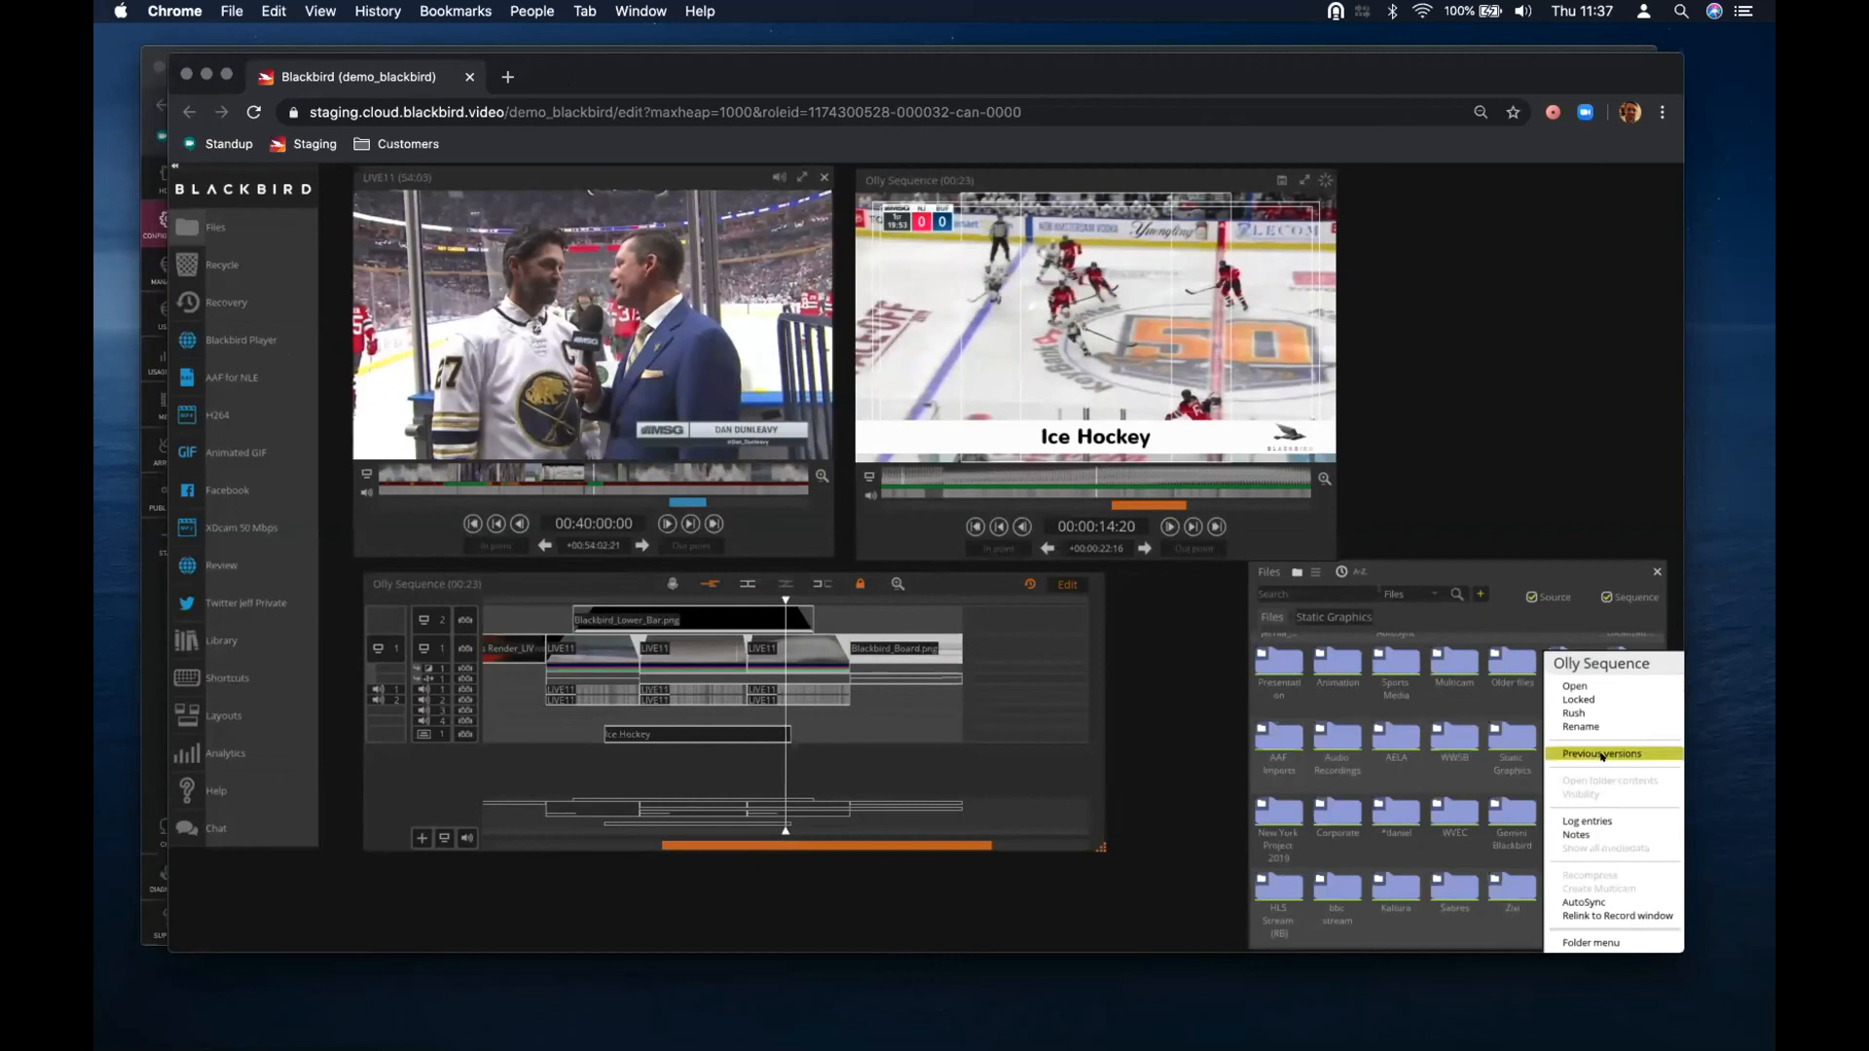
pyautogui.click(1602, 755)
pyautogui.moveTo(920, 204); pyautogui.dragTo(1543, 189)
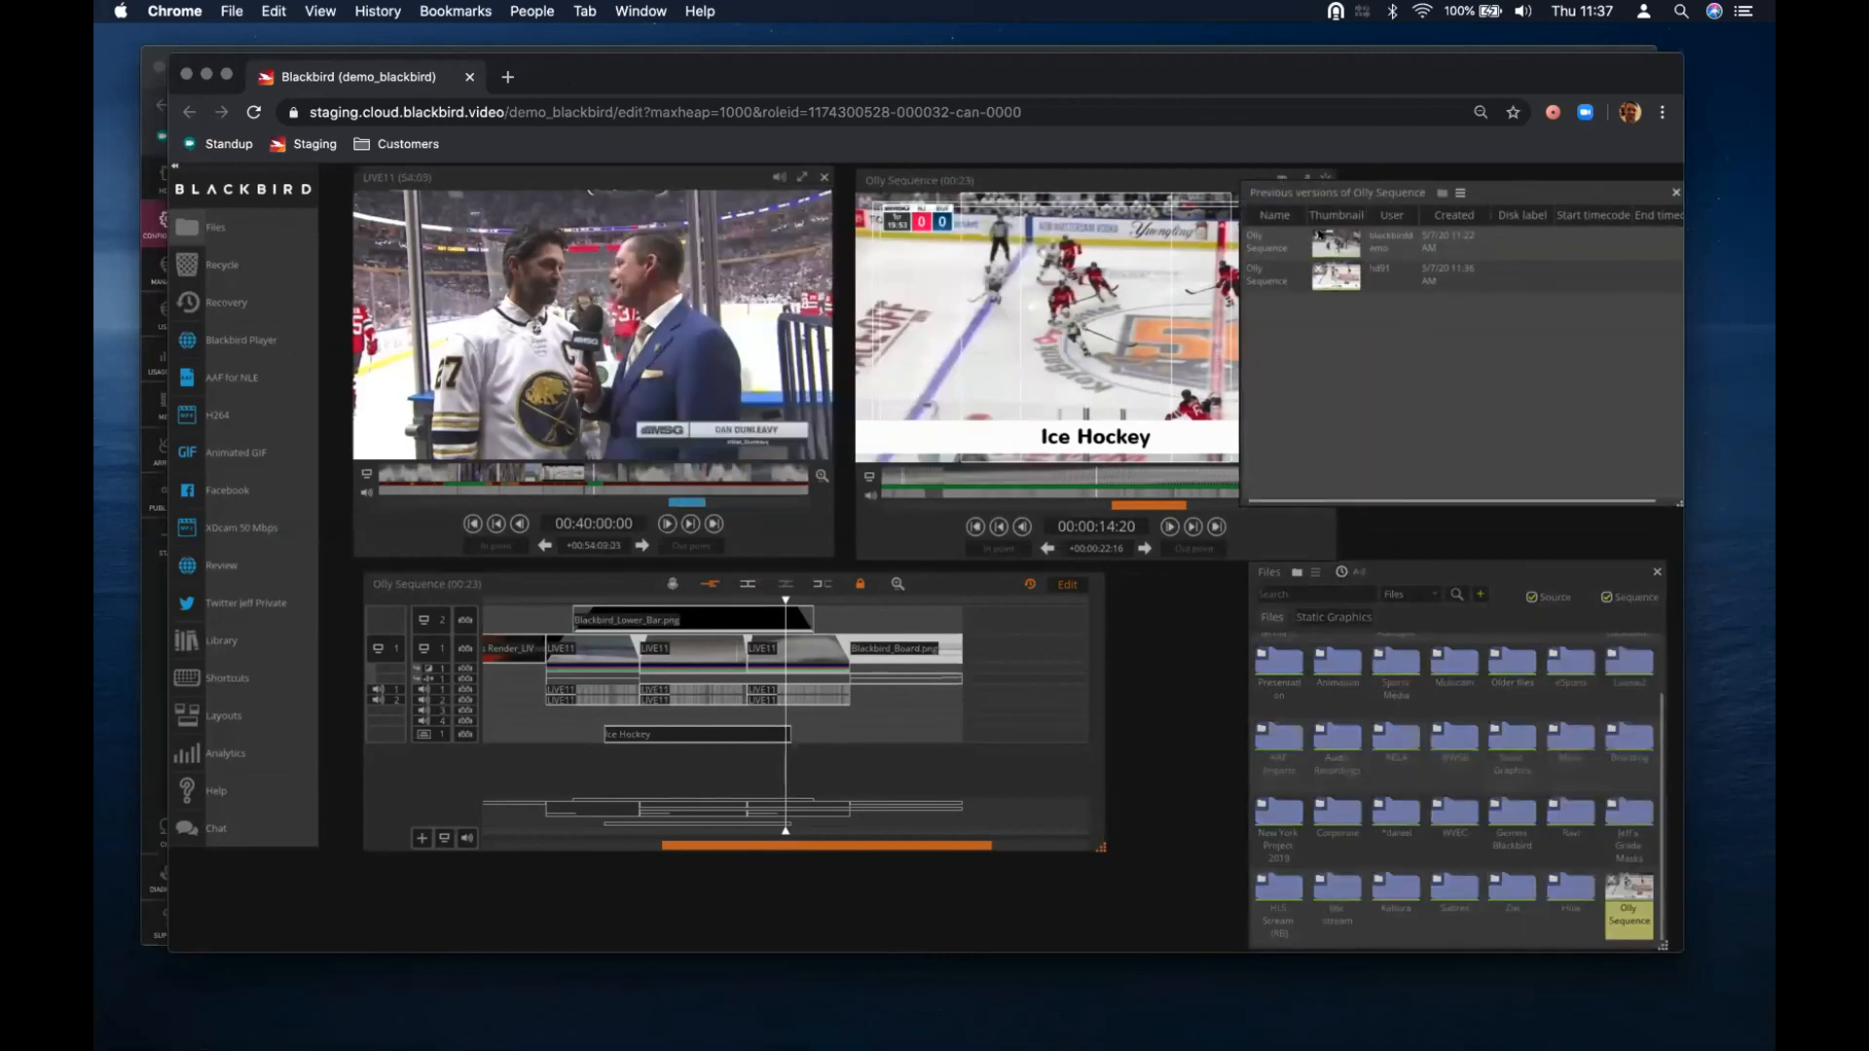
# Preview the Olly Sequence version created 5/7/20 11:22 AM, close it, and close the previous versions list
pyautogui.click(1330, 244)
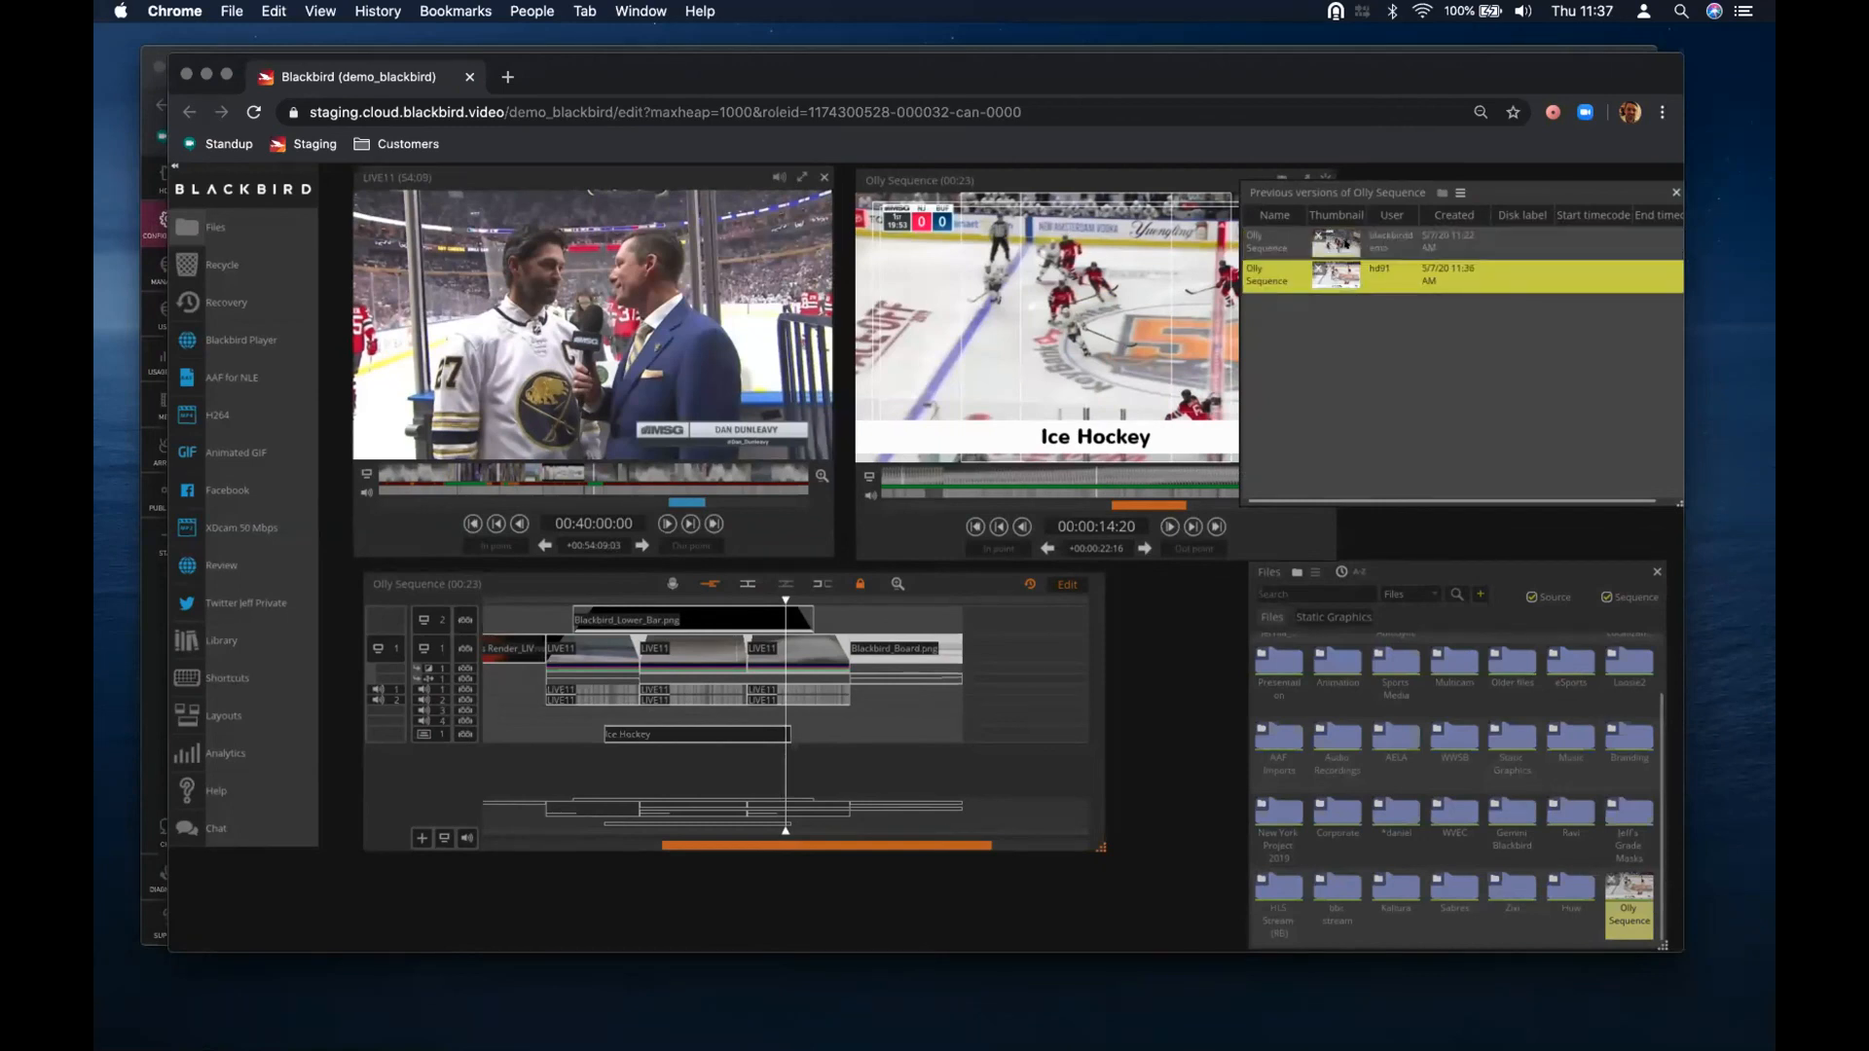
pyautogui.moveTo(1399, 279); pyautogui.dragTo(1582, 628)
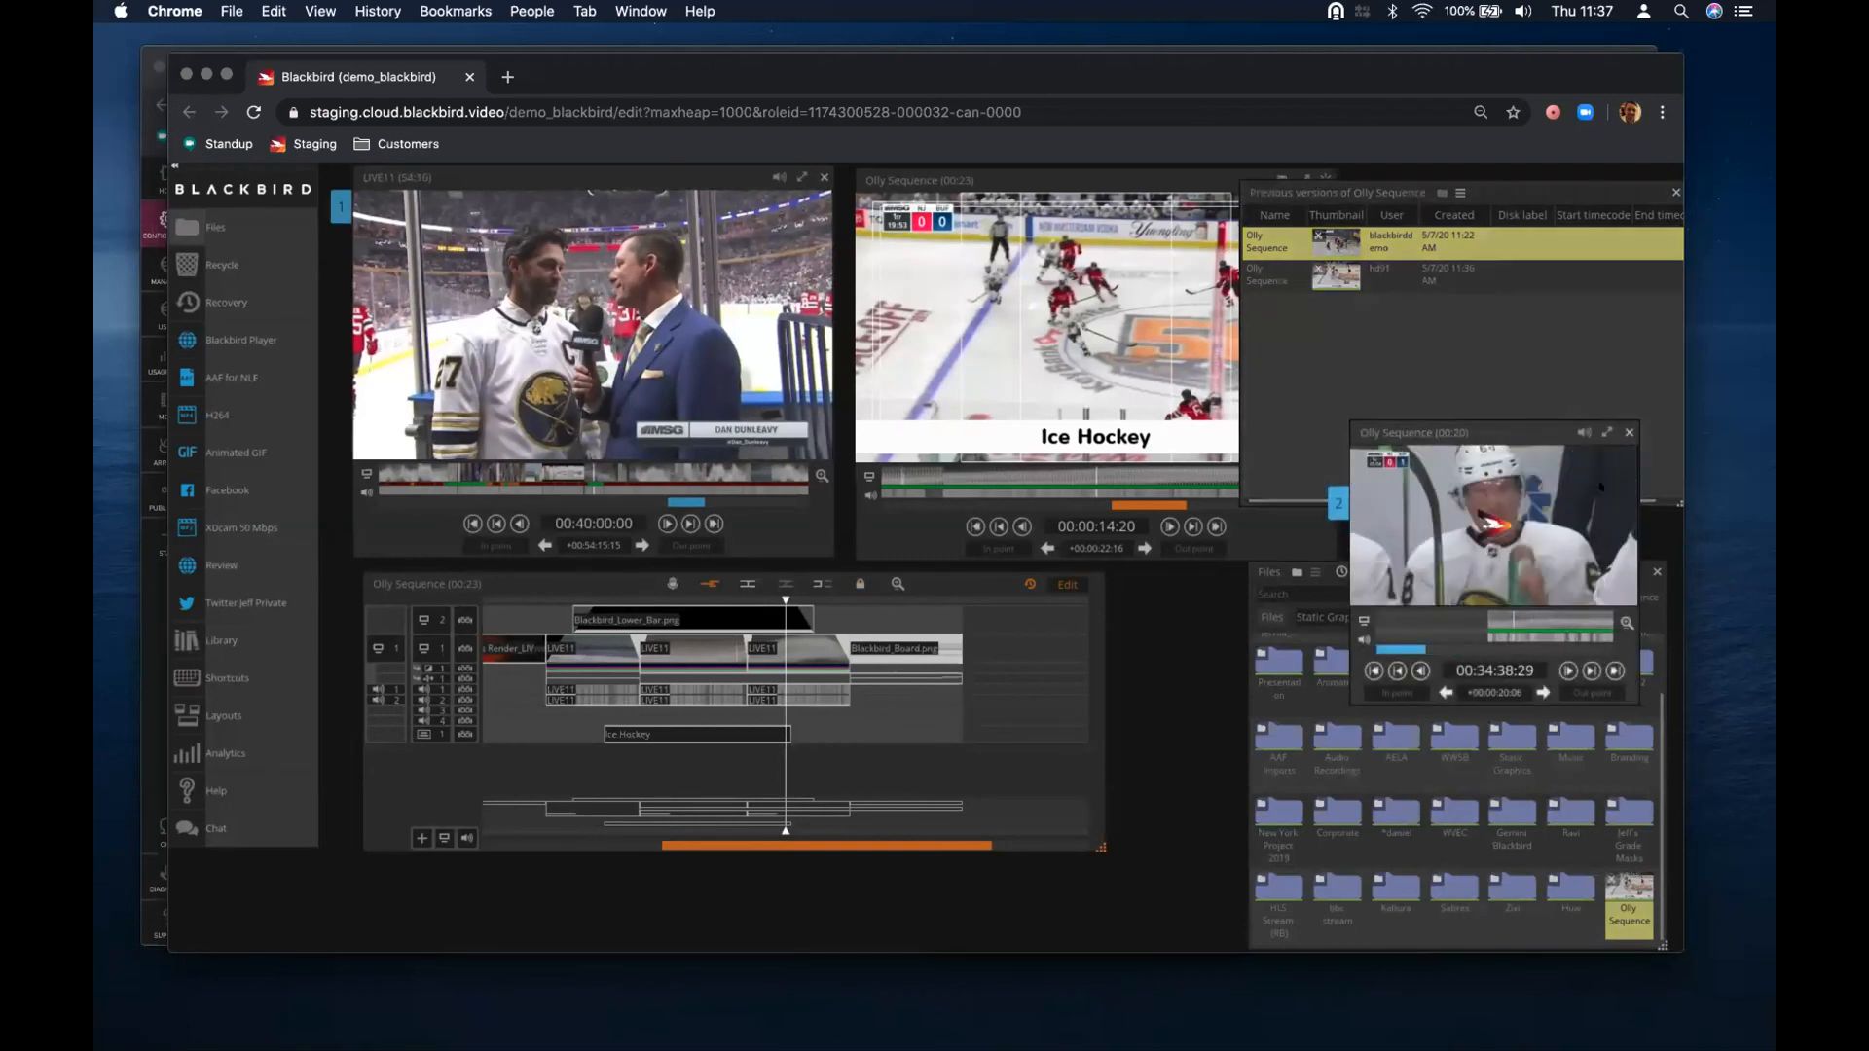
pyautogui.click(1630, 432)
pyautogui.click(1332, 276)
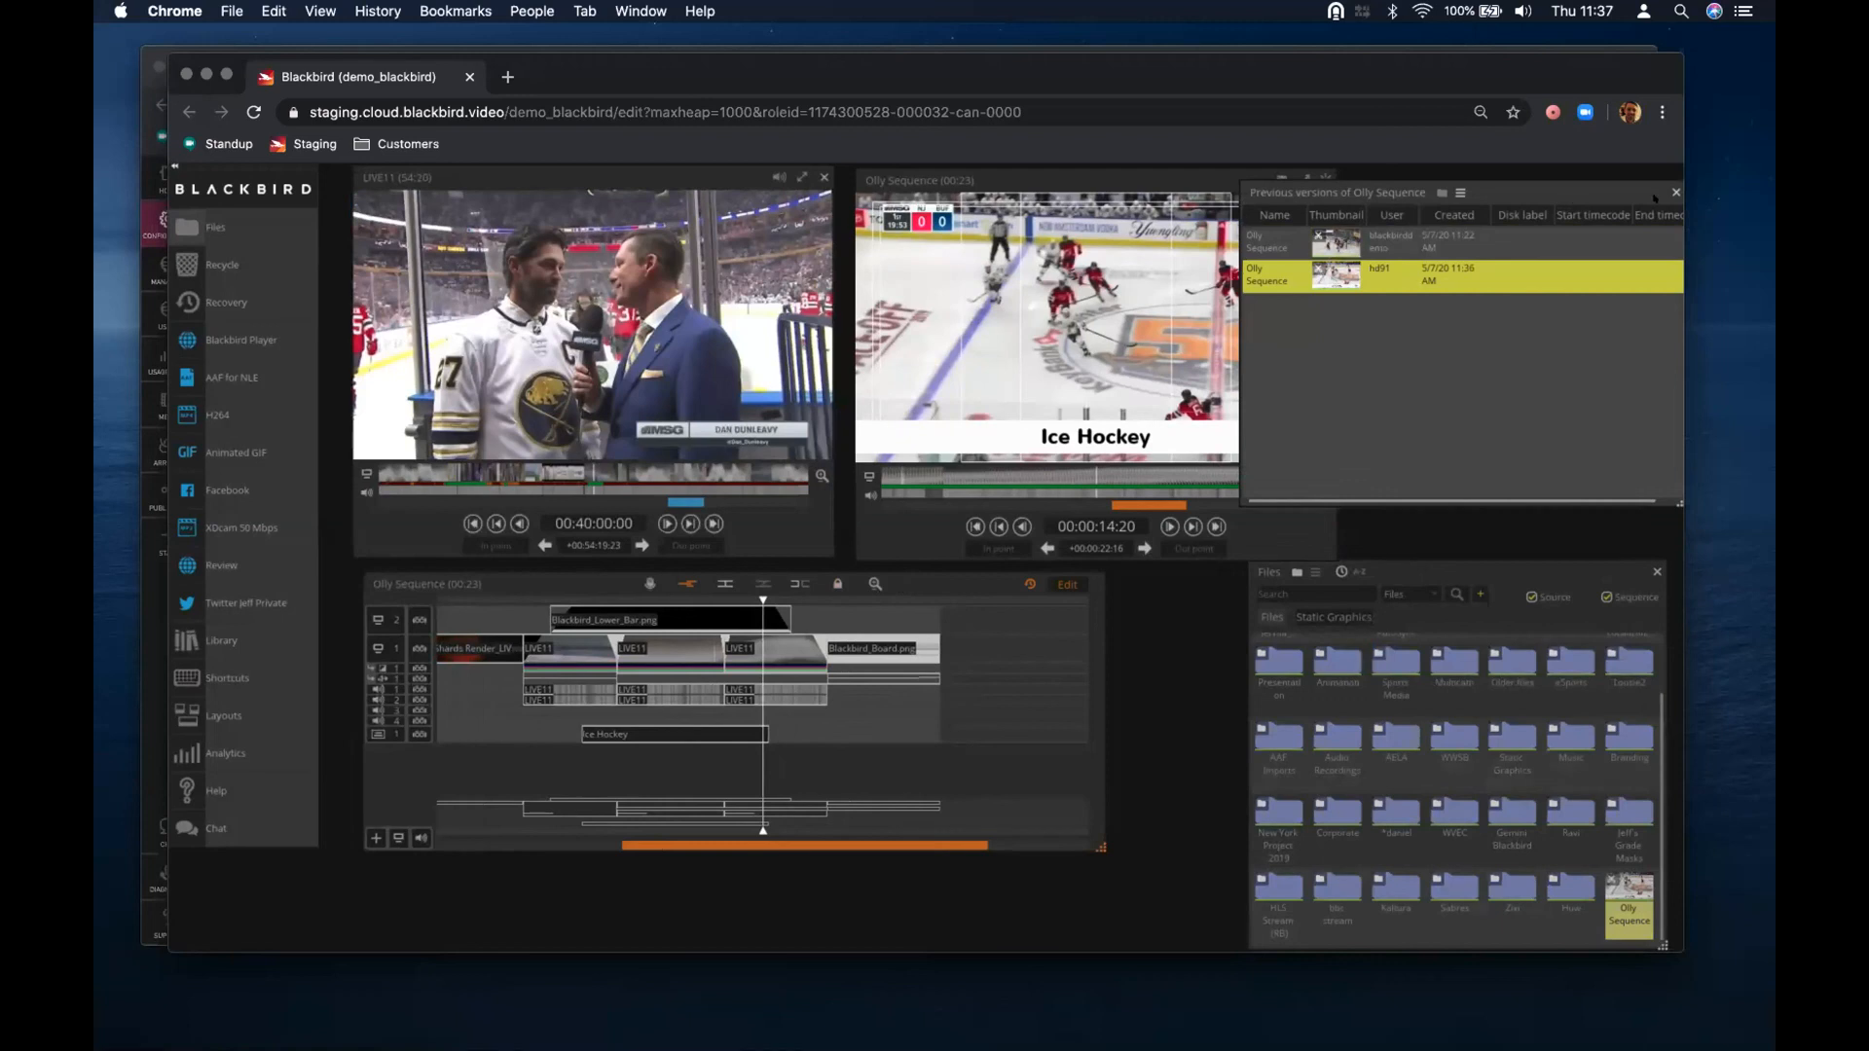
pyautogui.click(1675, 191)
pyautogui.scroll(2, 1414, 805)
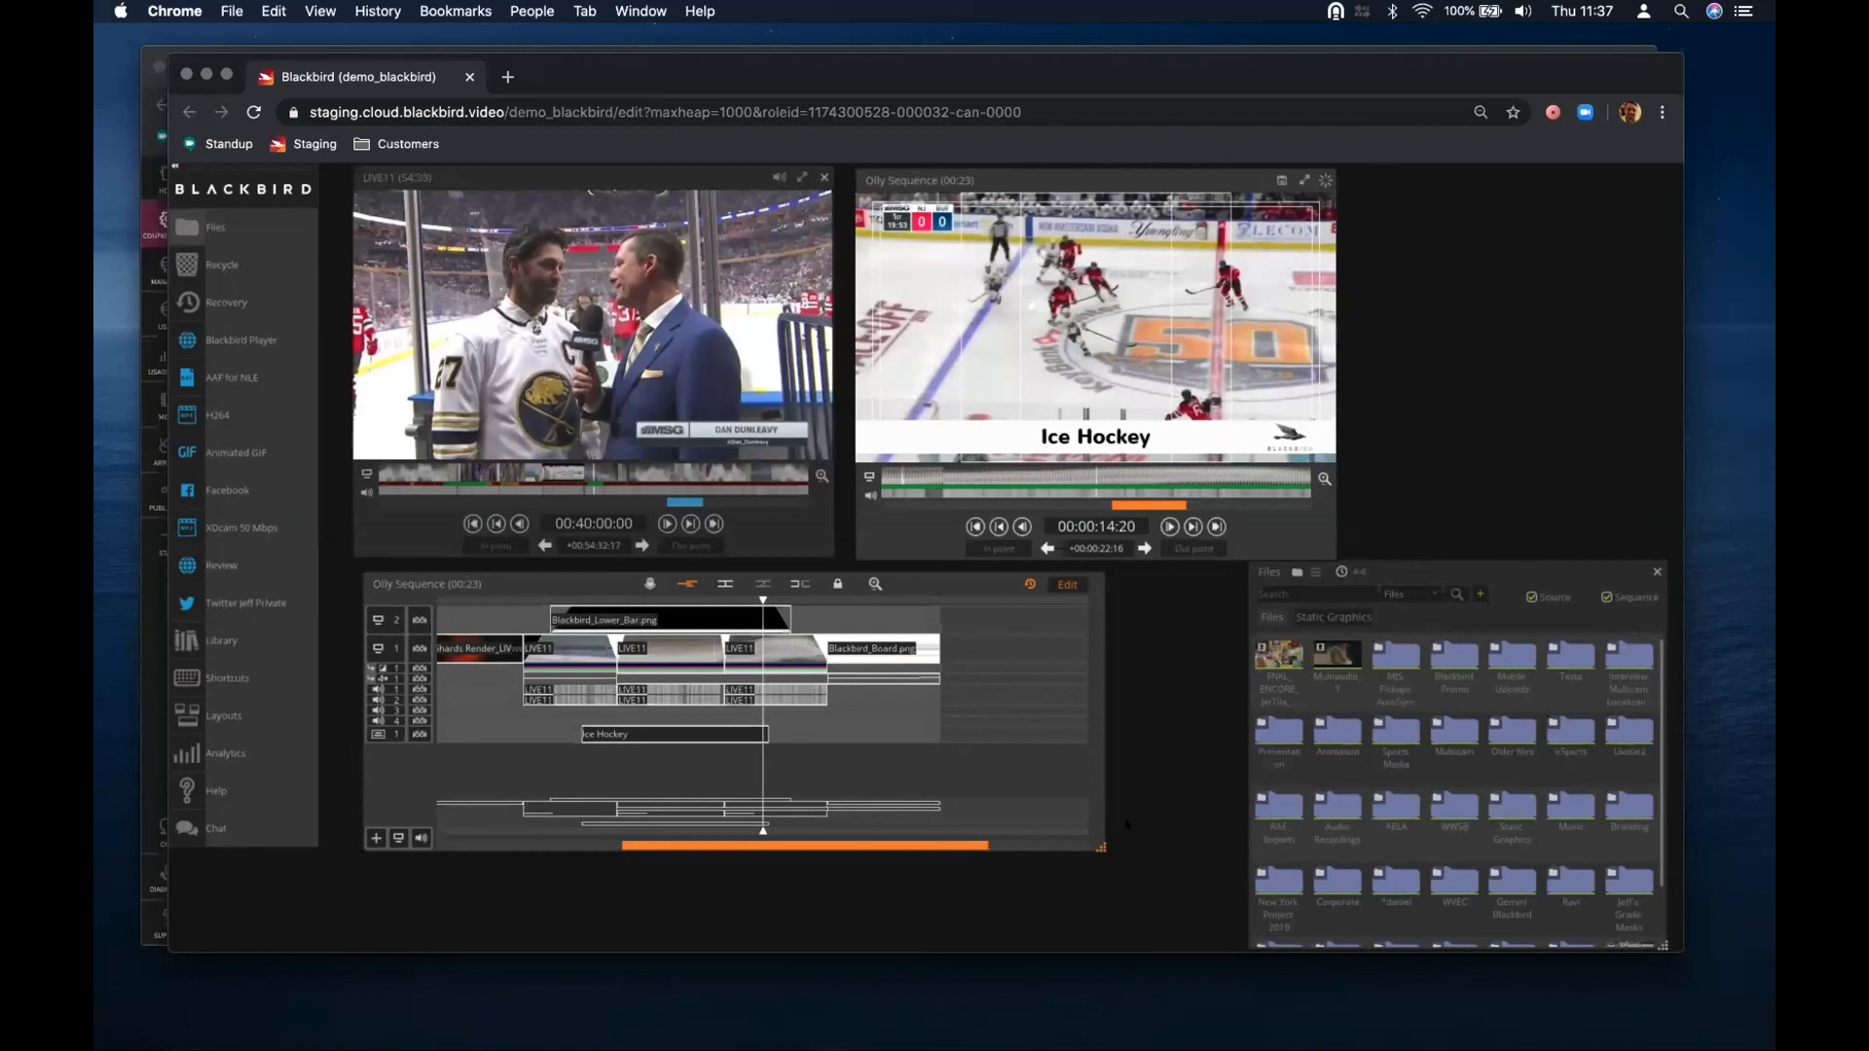
# Locate the saved Olly Sequence in Files, and open the Recycle Bin and close it again
pyautogui.scroll(-2, 1538, 839)
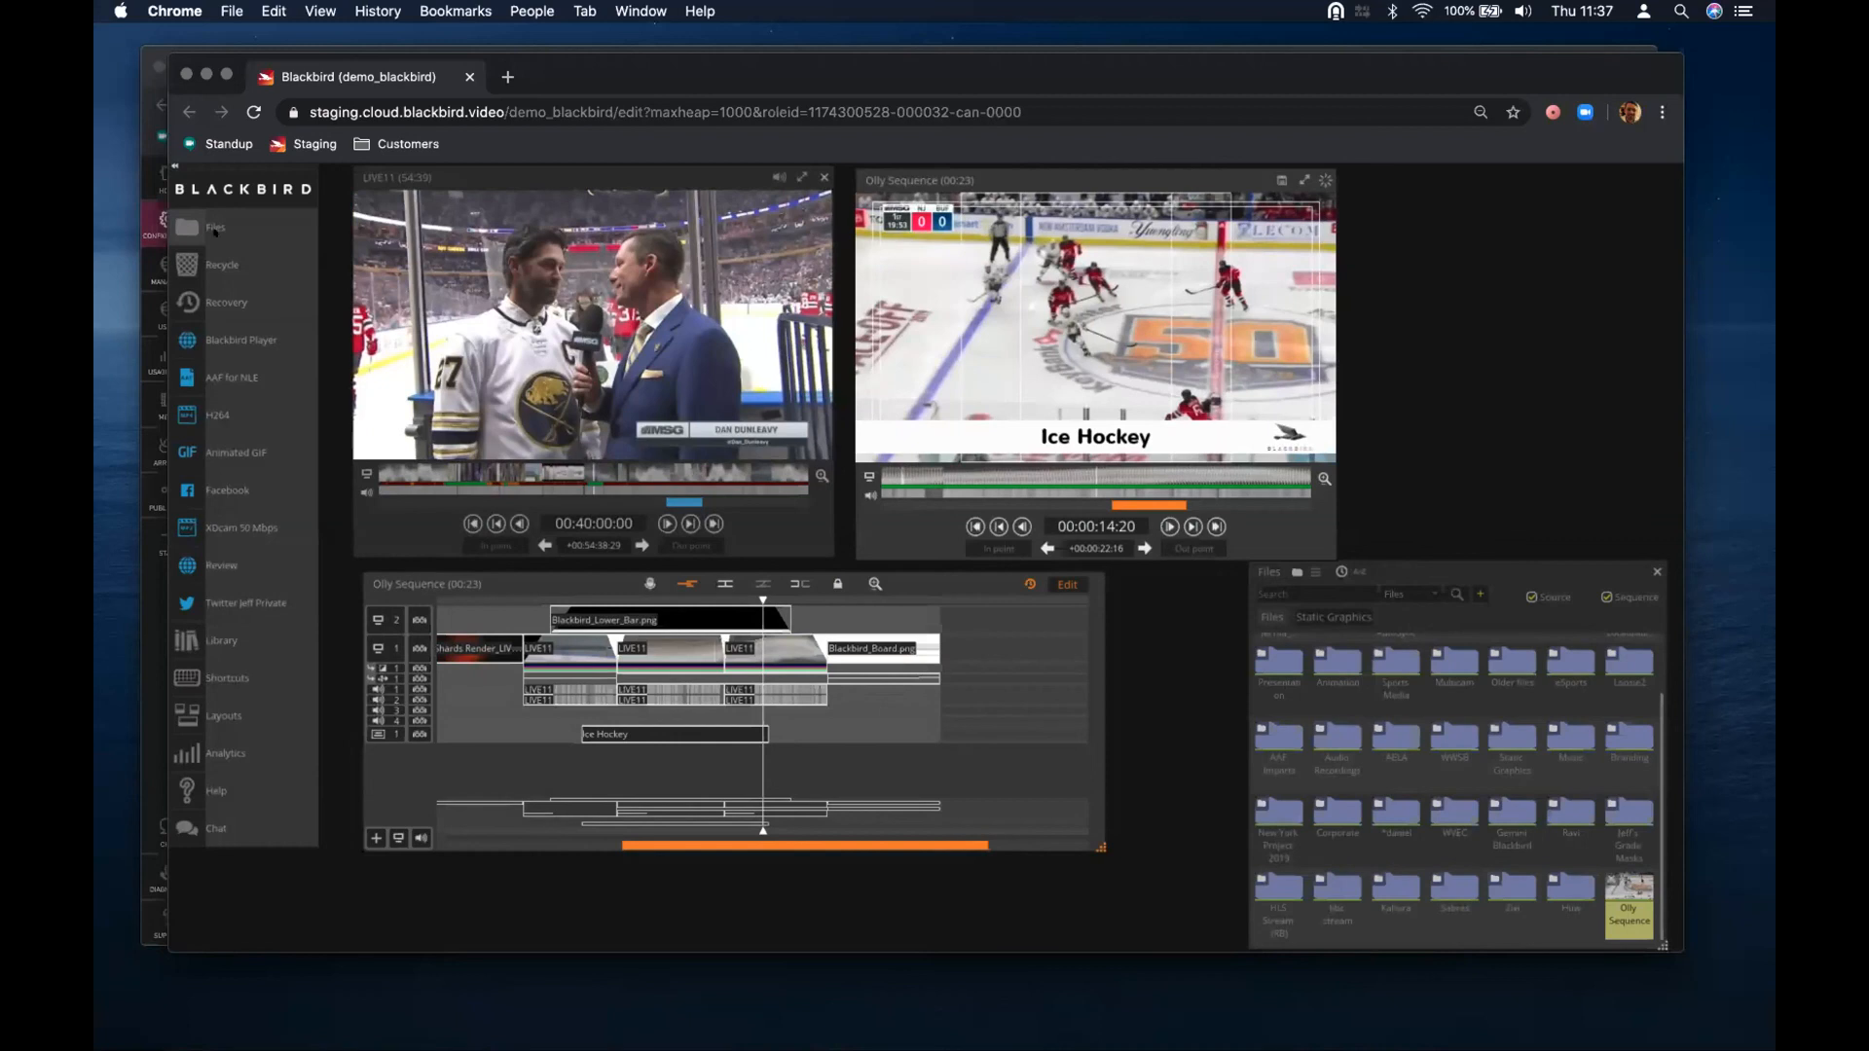
pyautogui.click(183, 302)
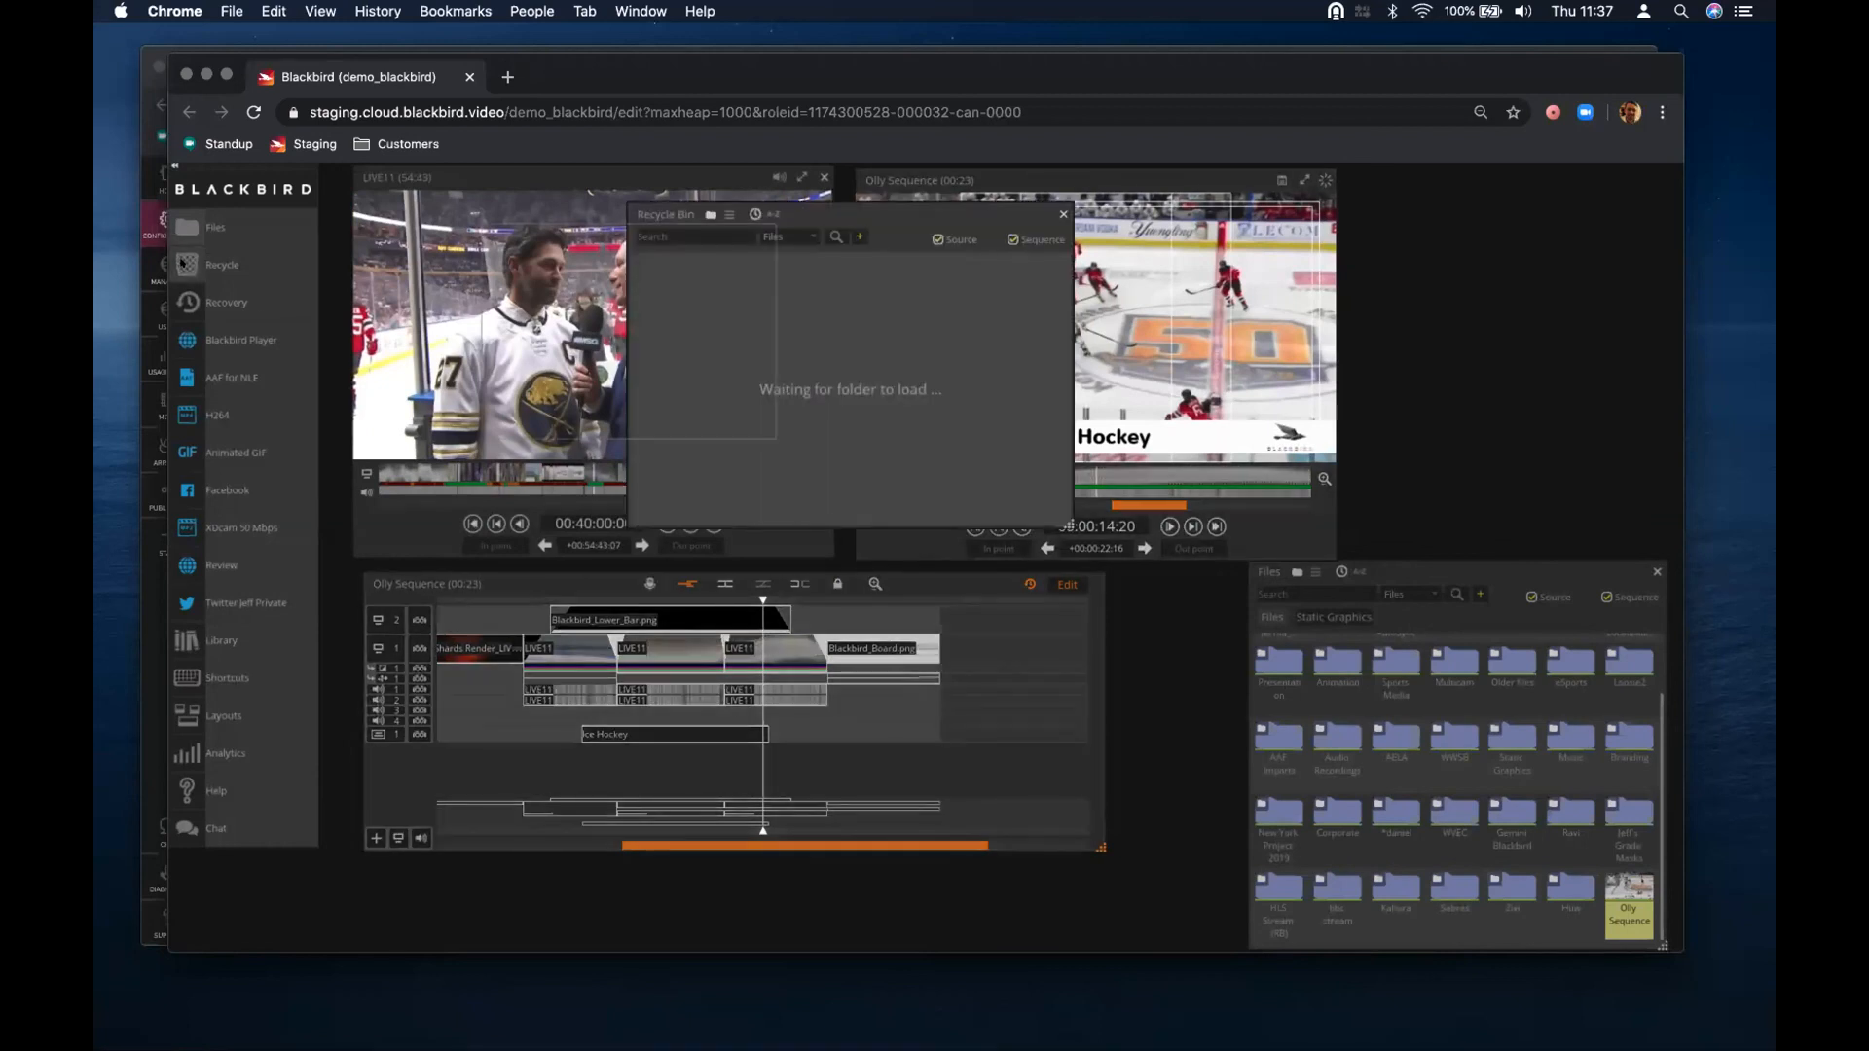
pyautogui.click(183, 301)
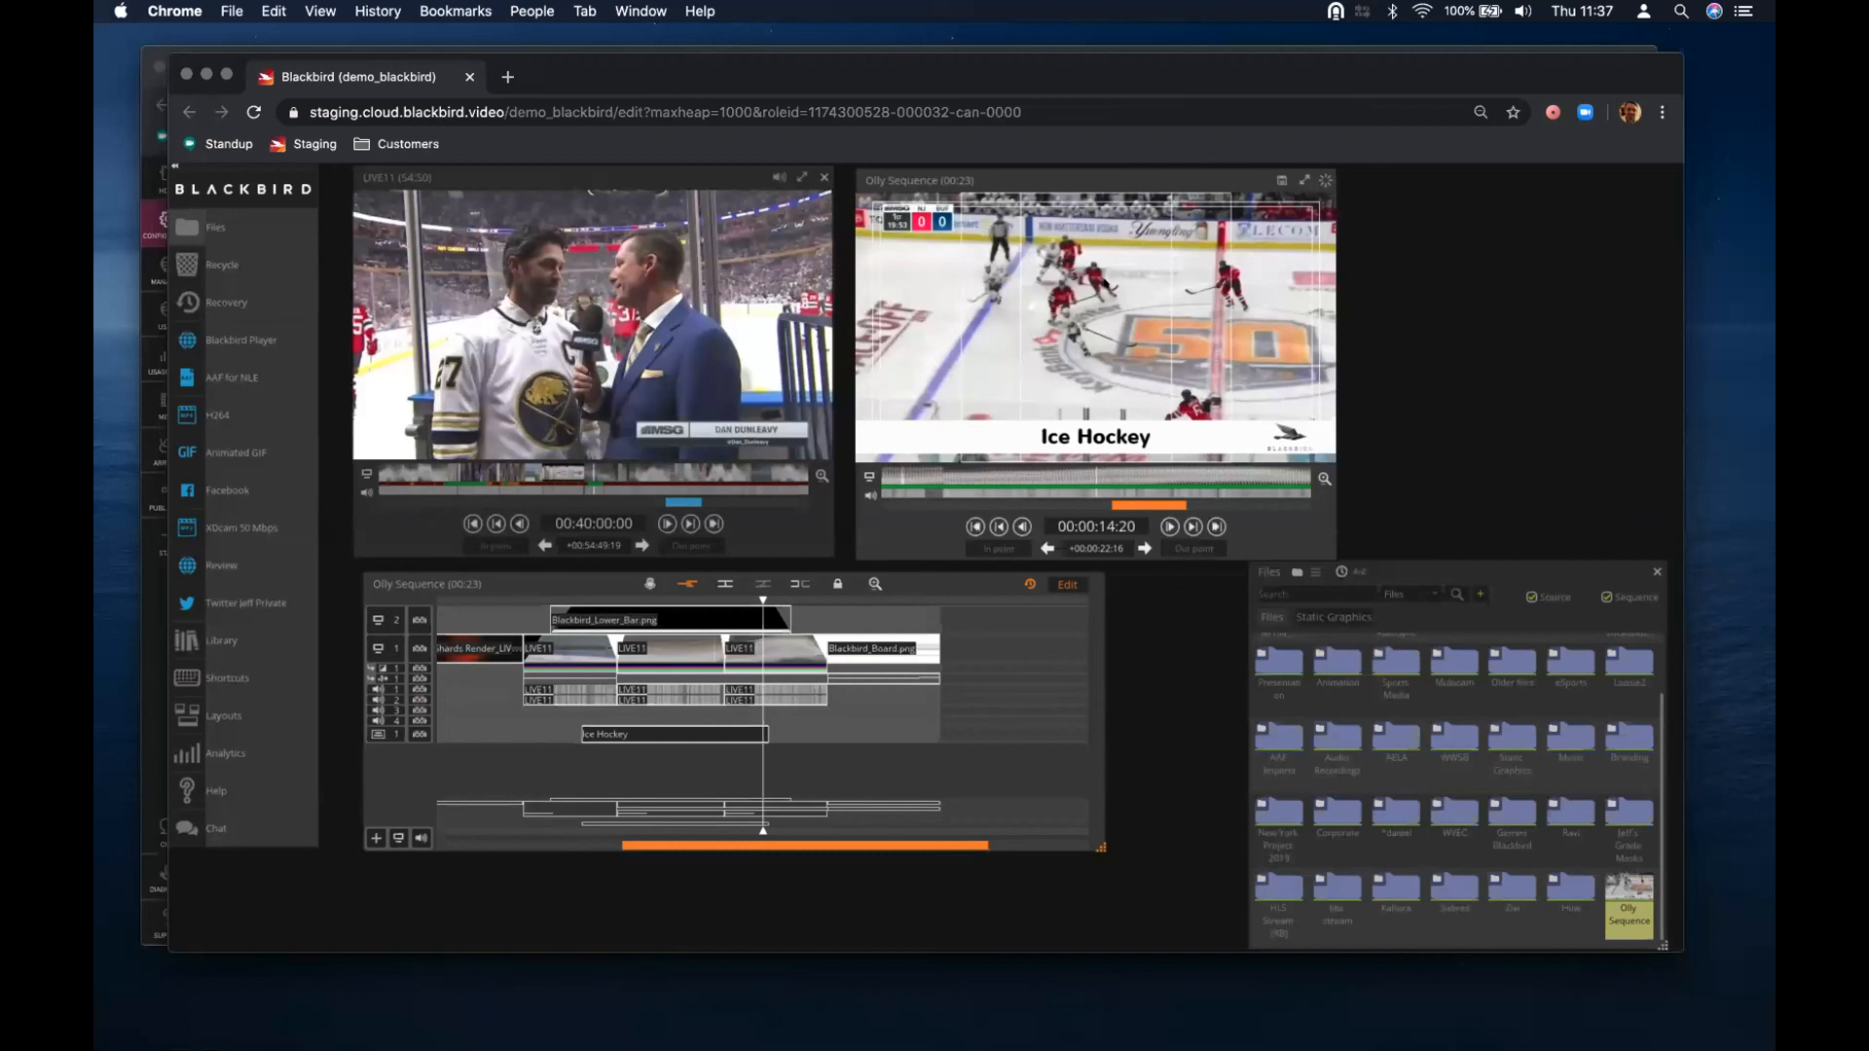
# Publish Olly Sequence as H264, check its entry in the H264 publishing list, and close the list
pyautogui.moveTo(390, 376); pyautogui.dragTo(179, 410)
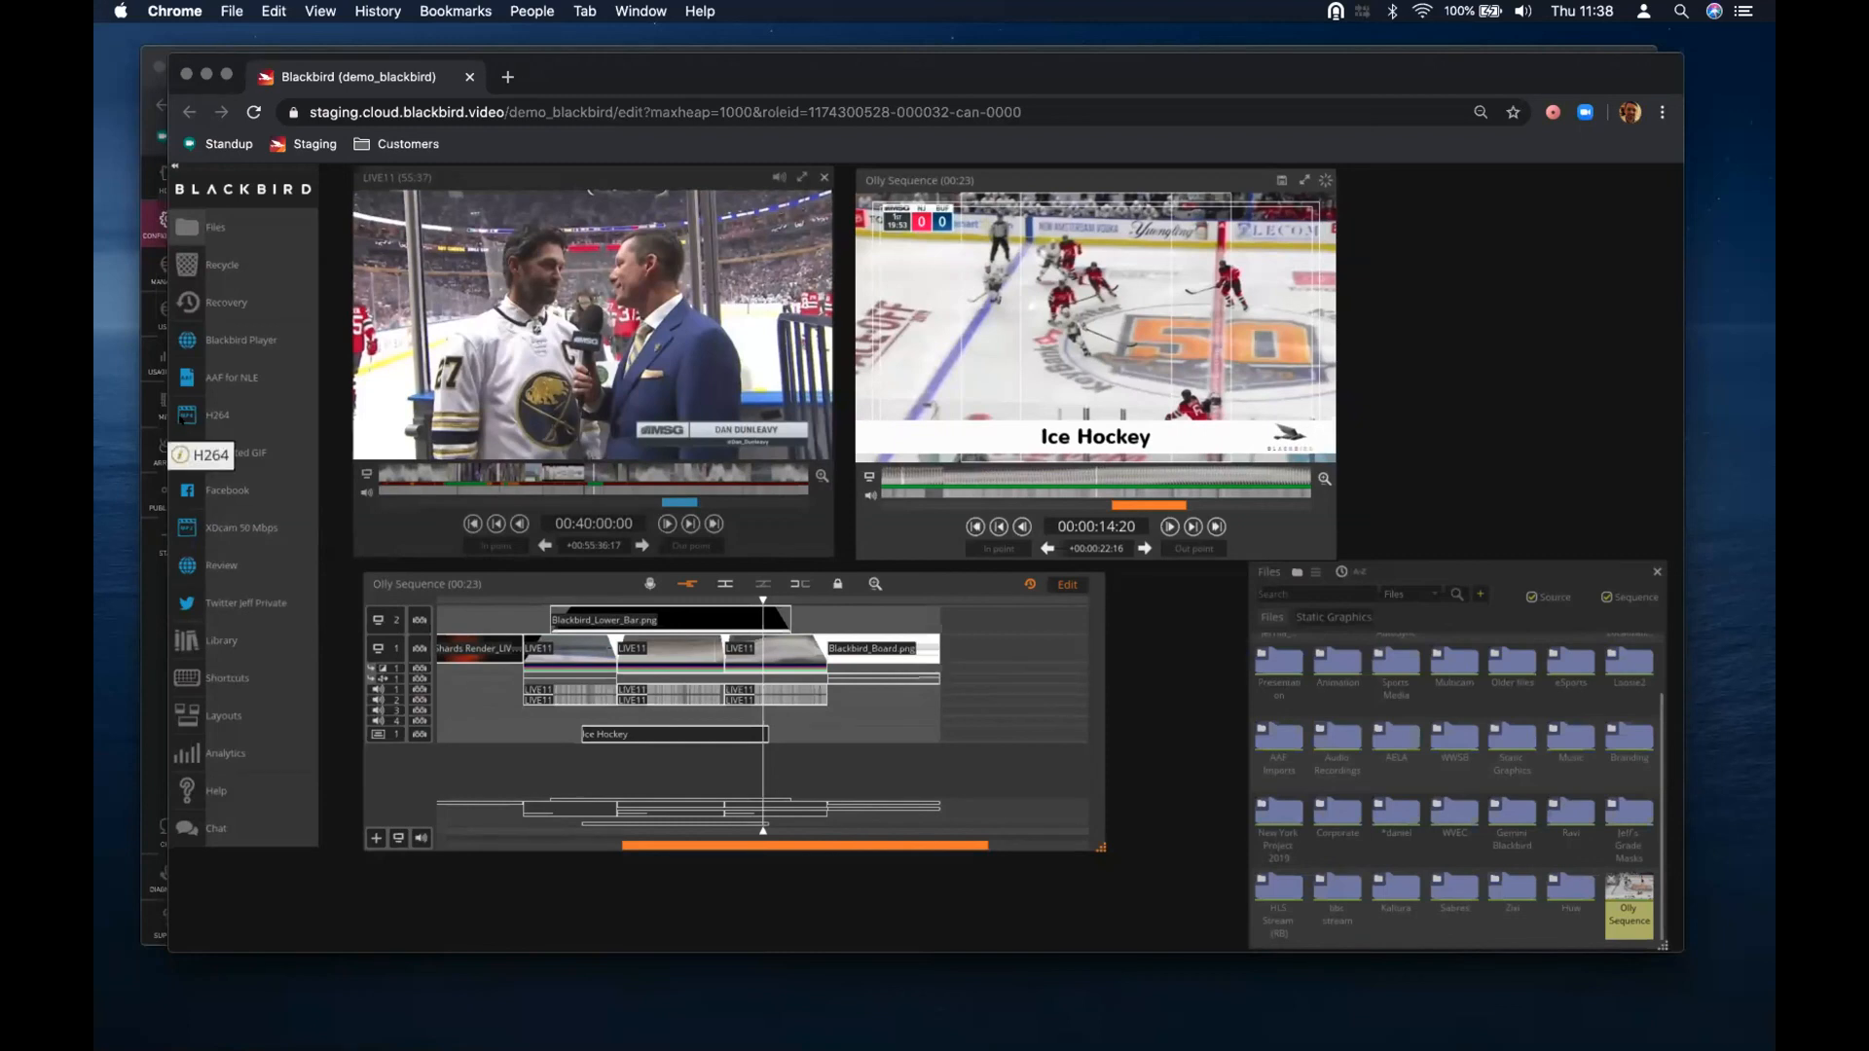
pyautogui.moveTo(181, 420)
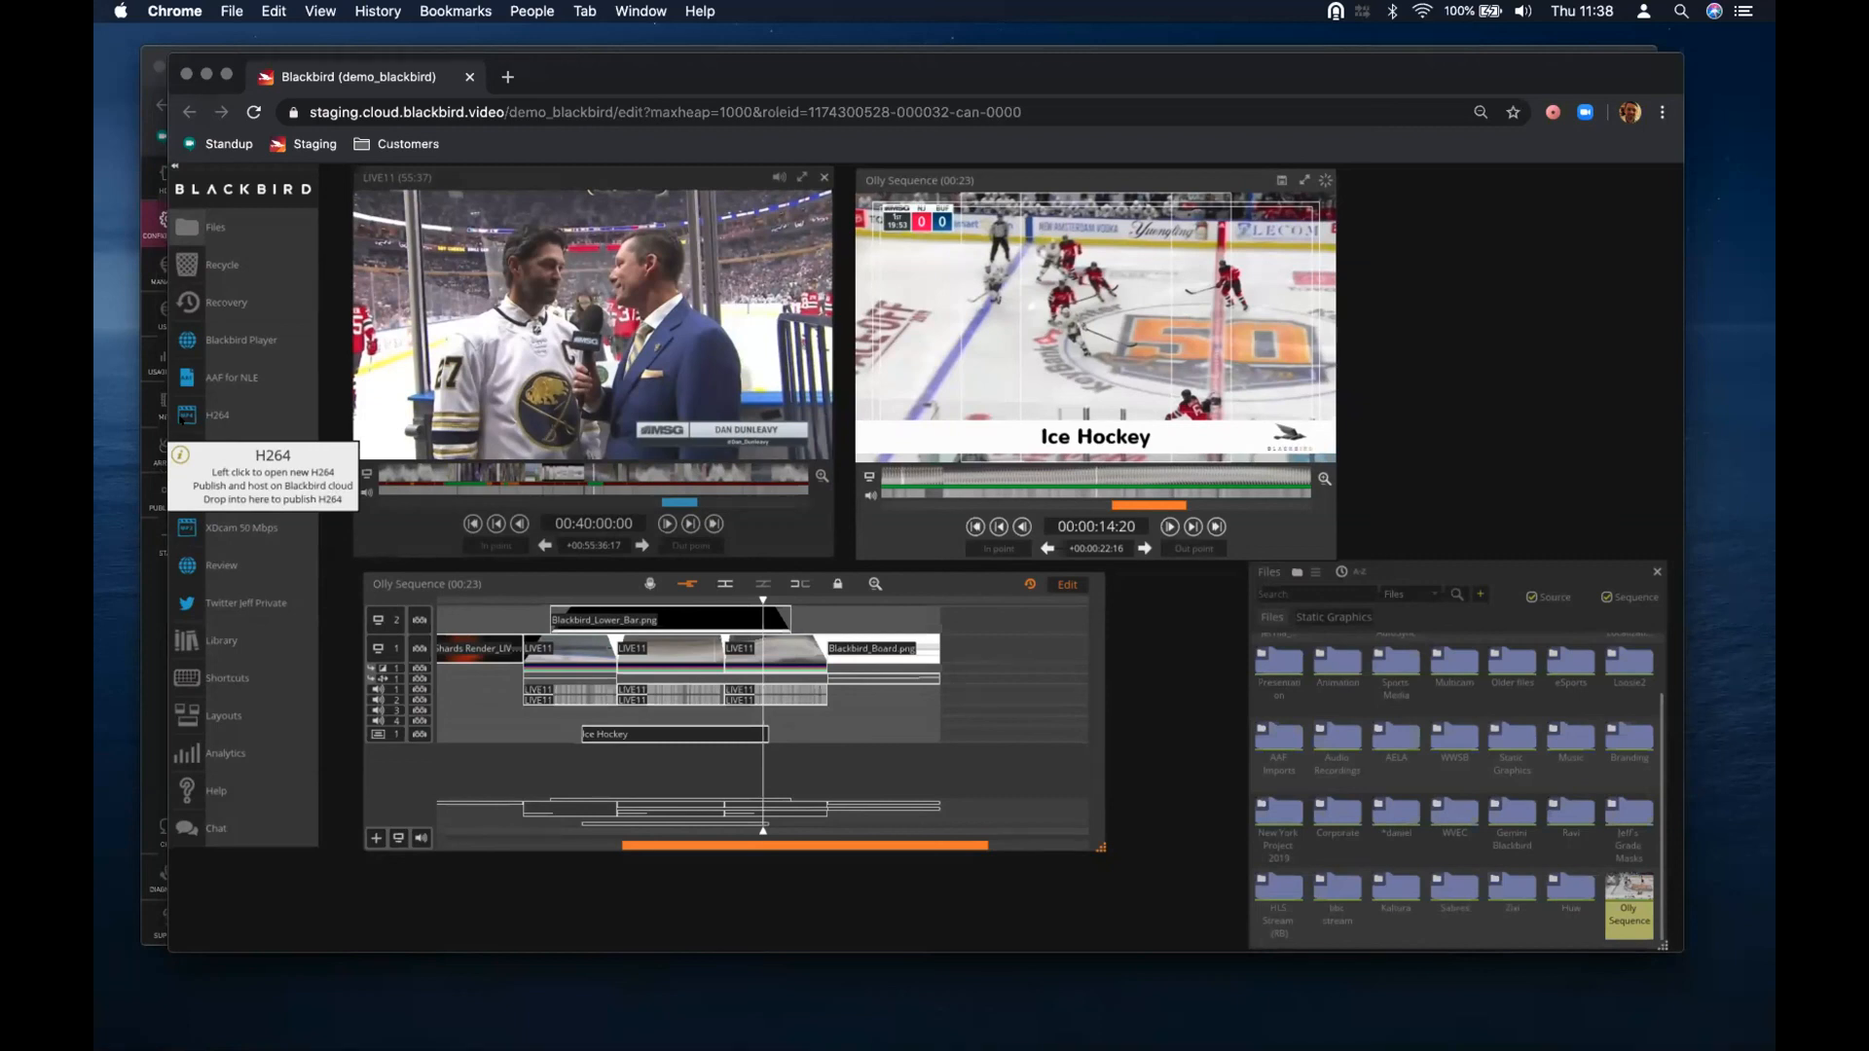
pyautogui.click(187, 415)
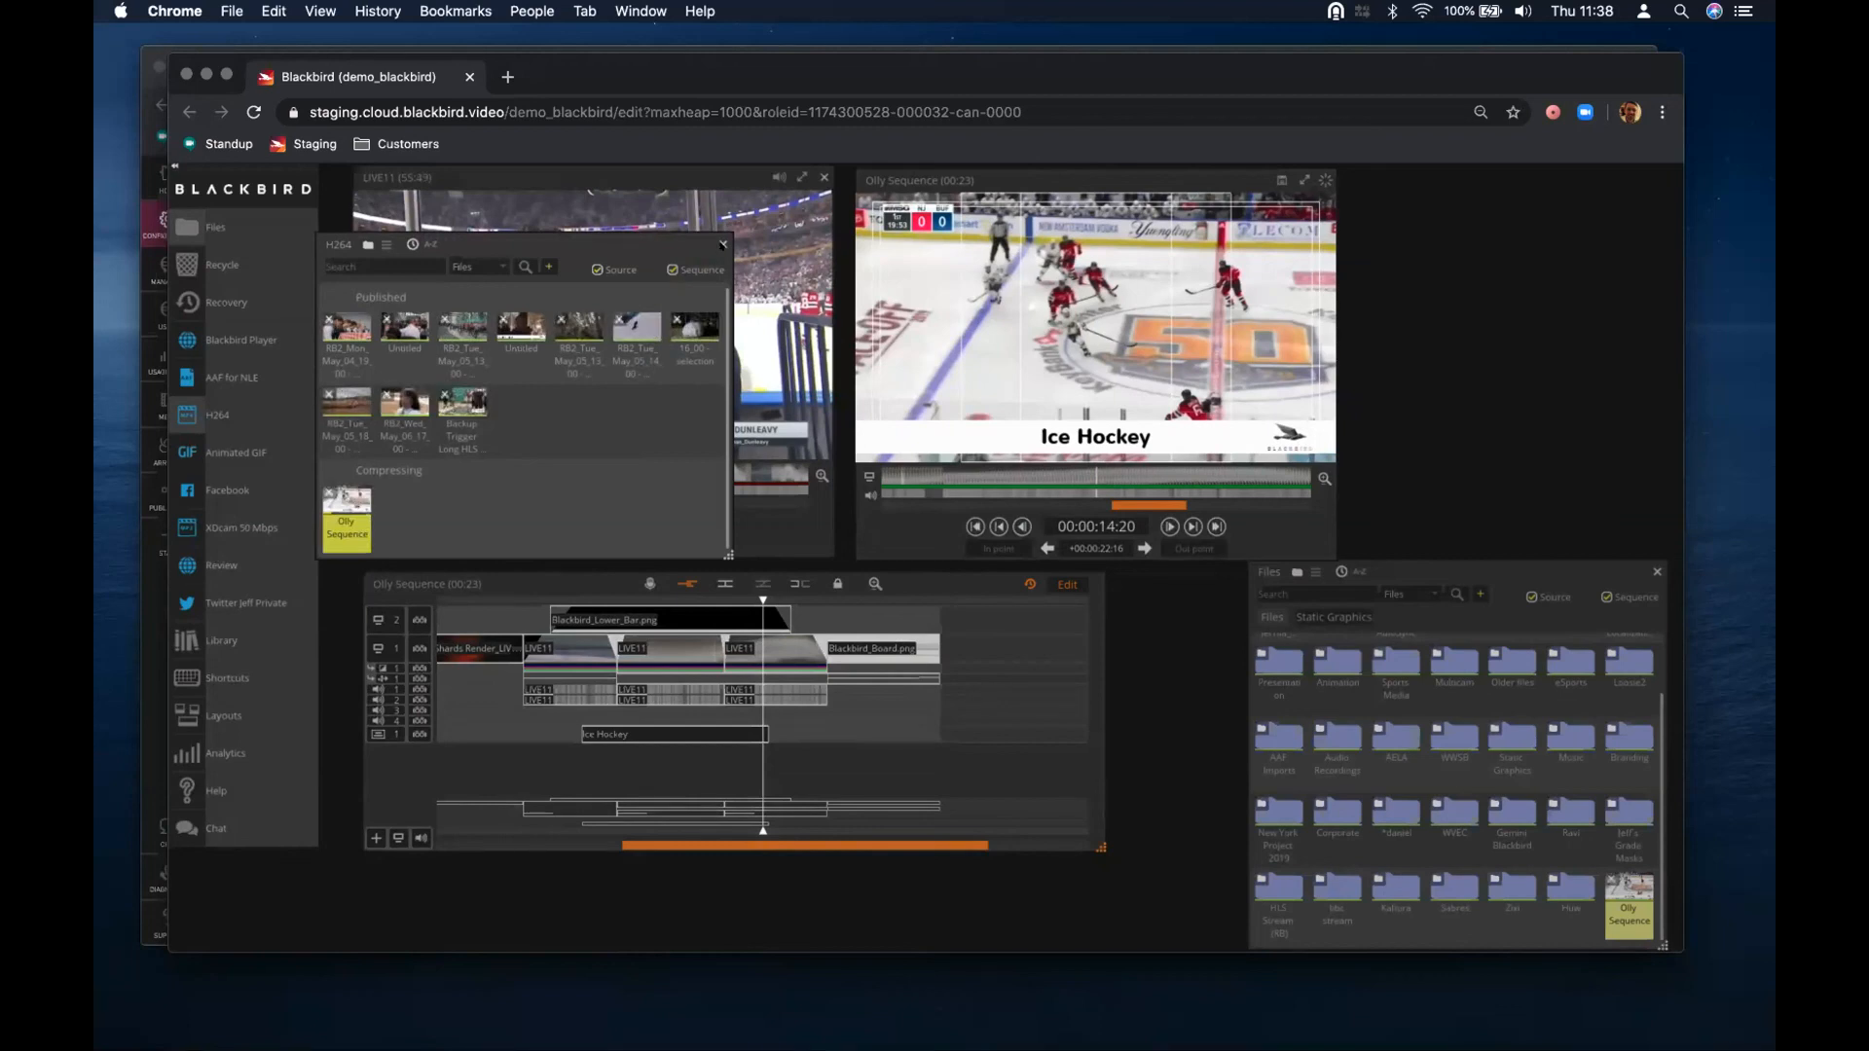
pyautogui.click(722, 245)
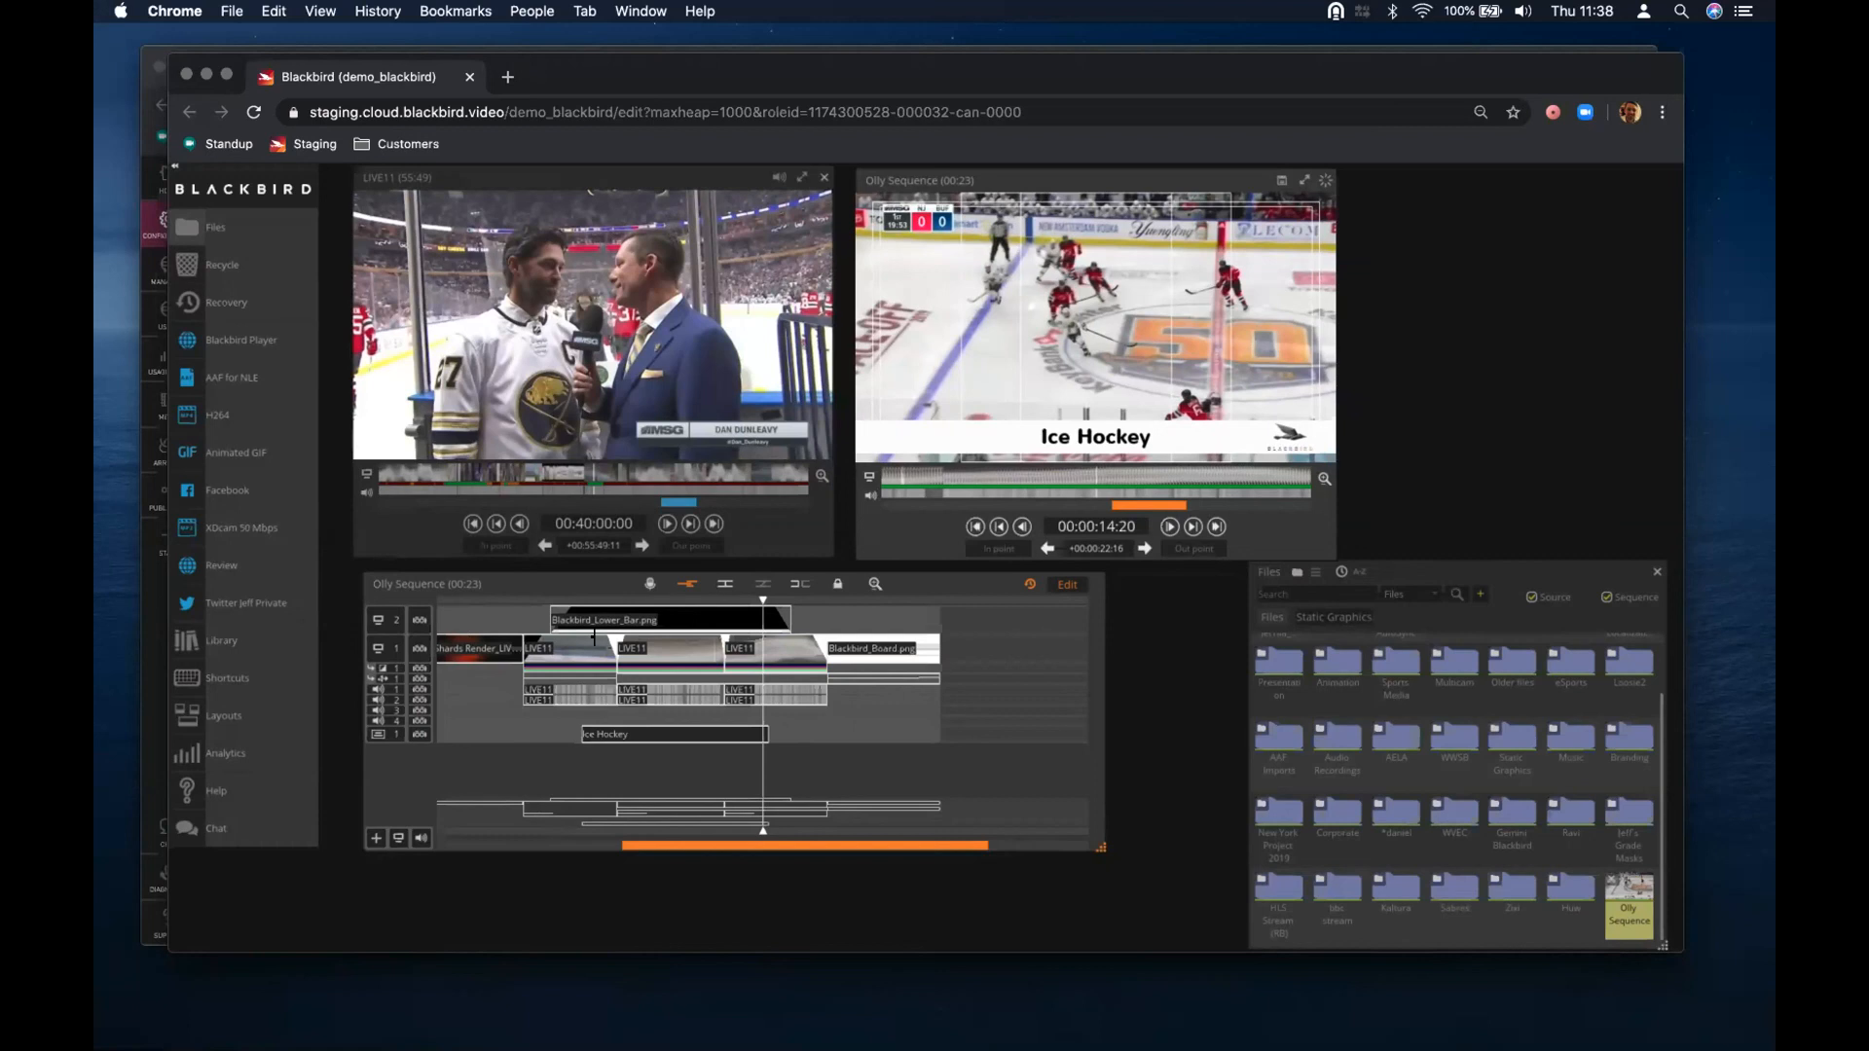